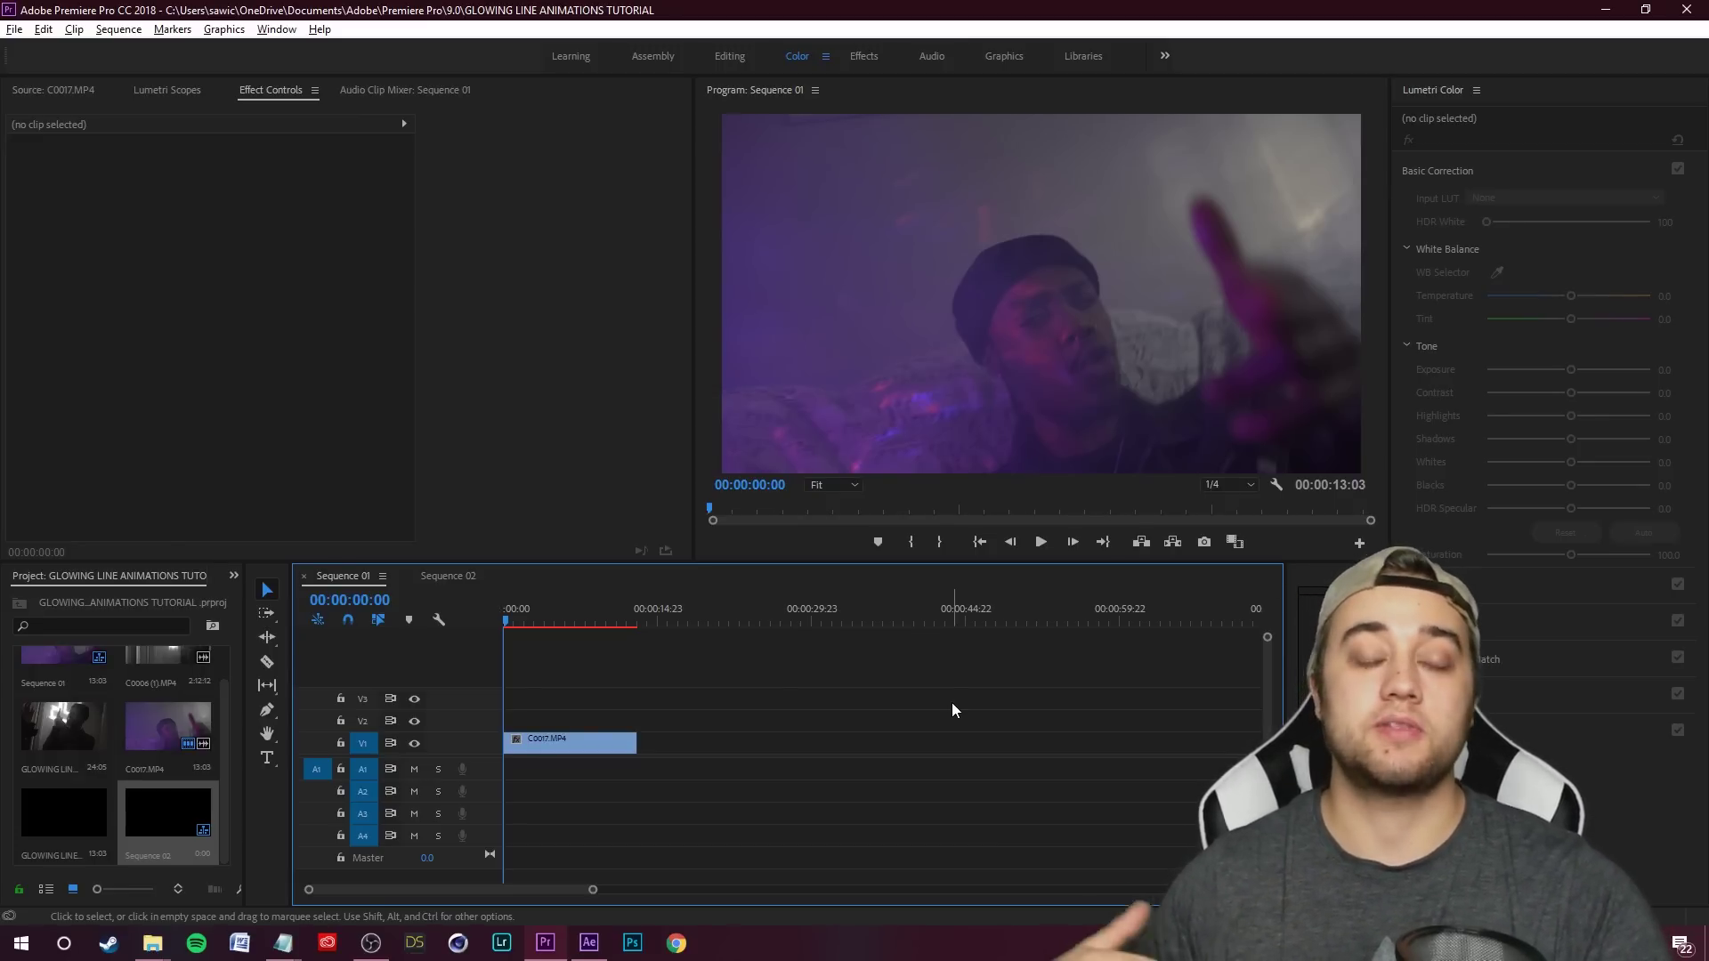
- Replace the C0017.MP4 clip in Sequence 01 with an After Effects composition and switch to After Effects
{"action": "left_click", "coordinate": [577, 745]}
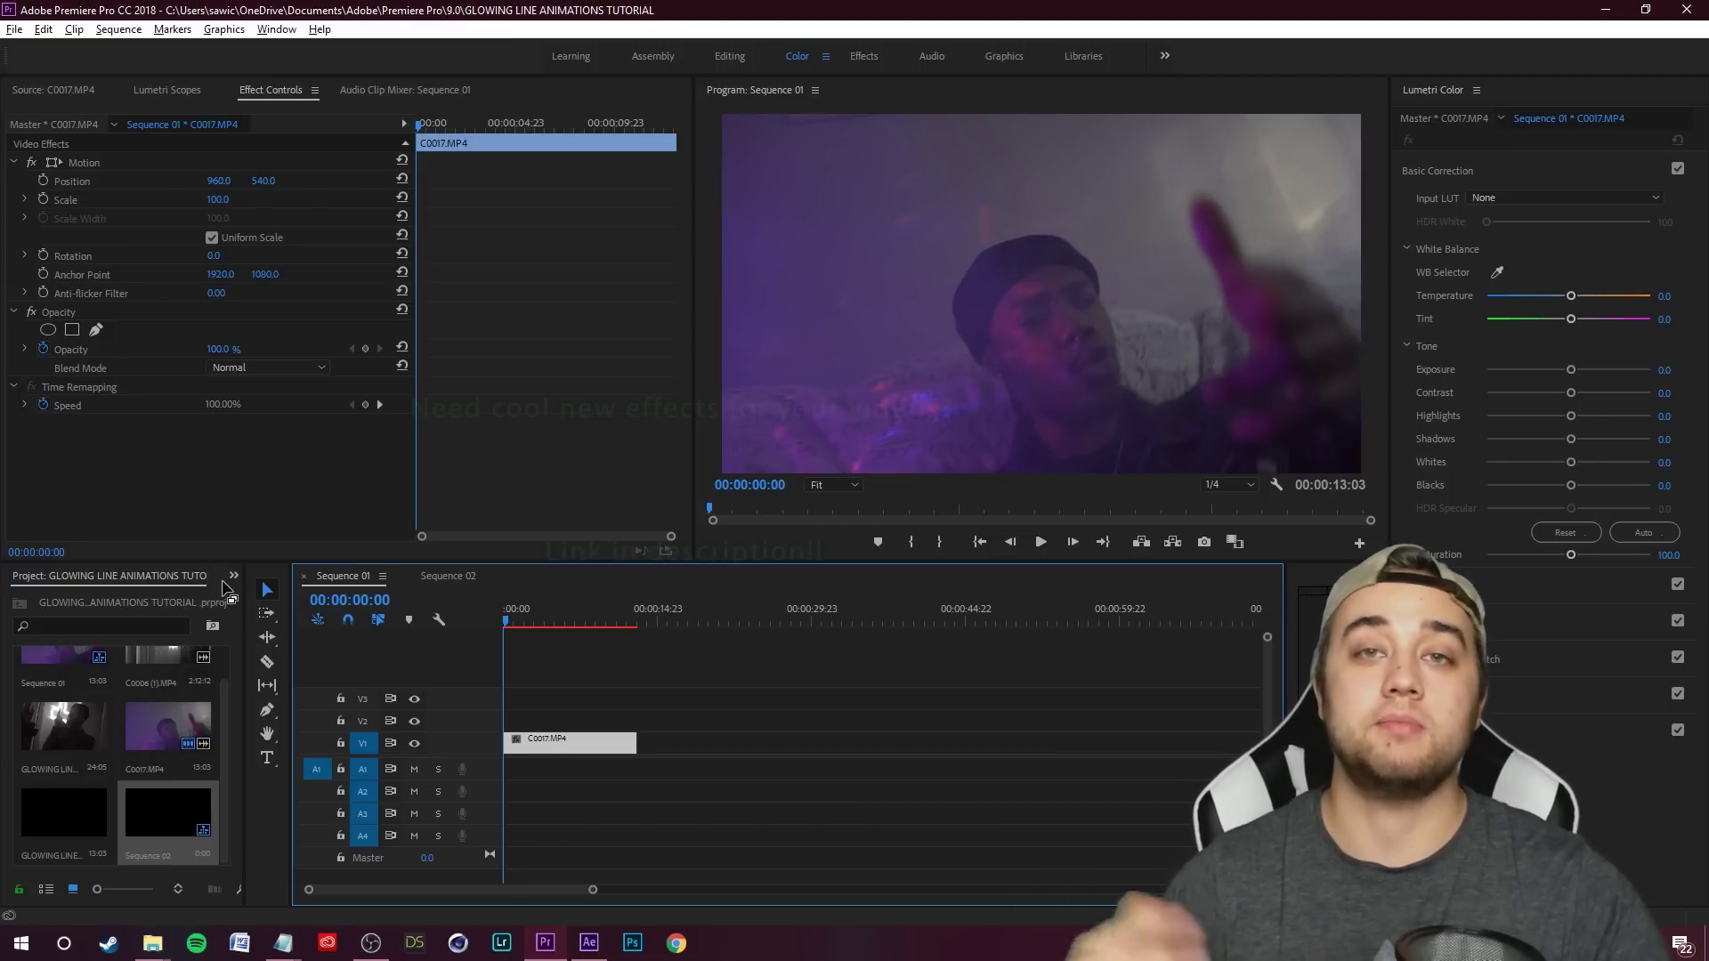
{"action": "left_click", "coordinate": [725, 681]}
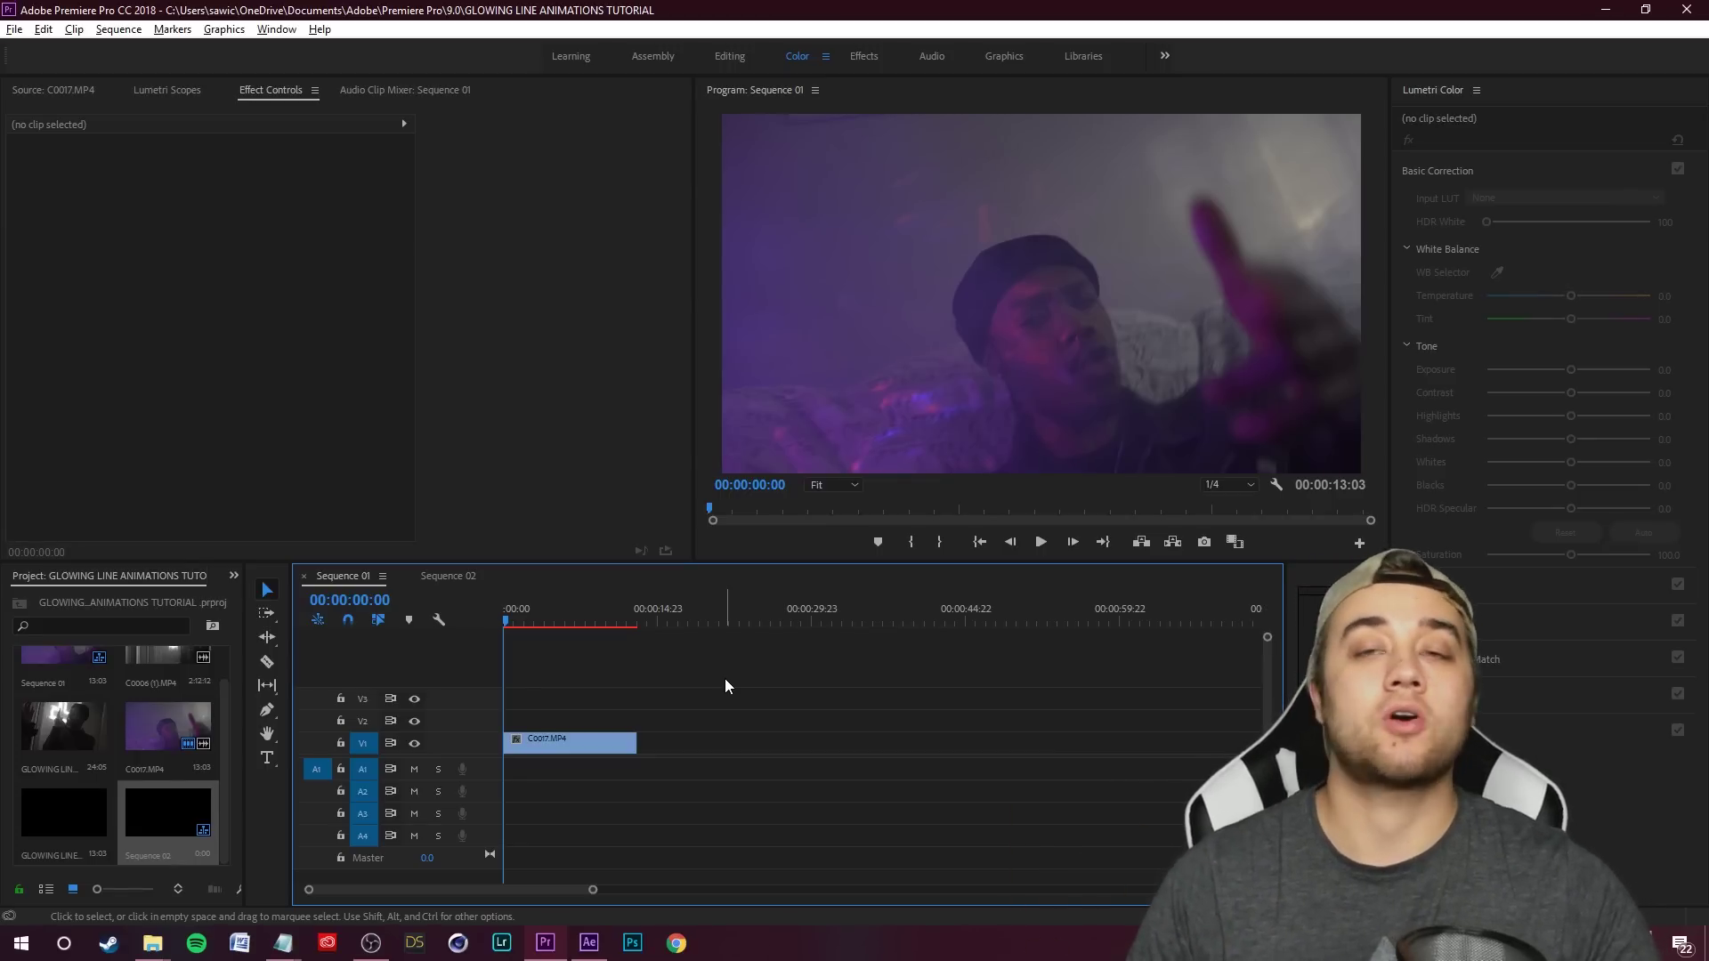
{"action": "right_click", "coordinate": [595, 742]}
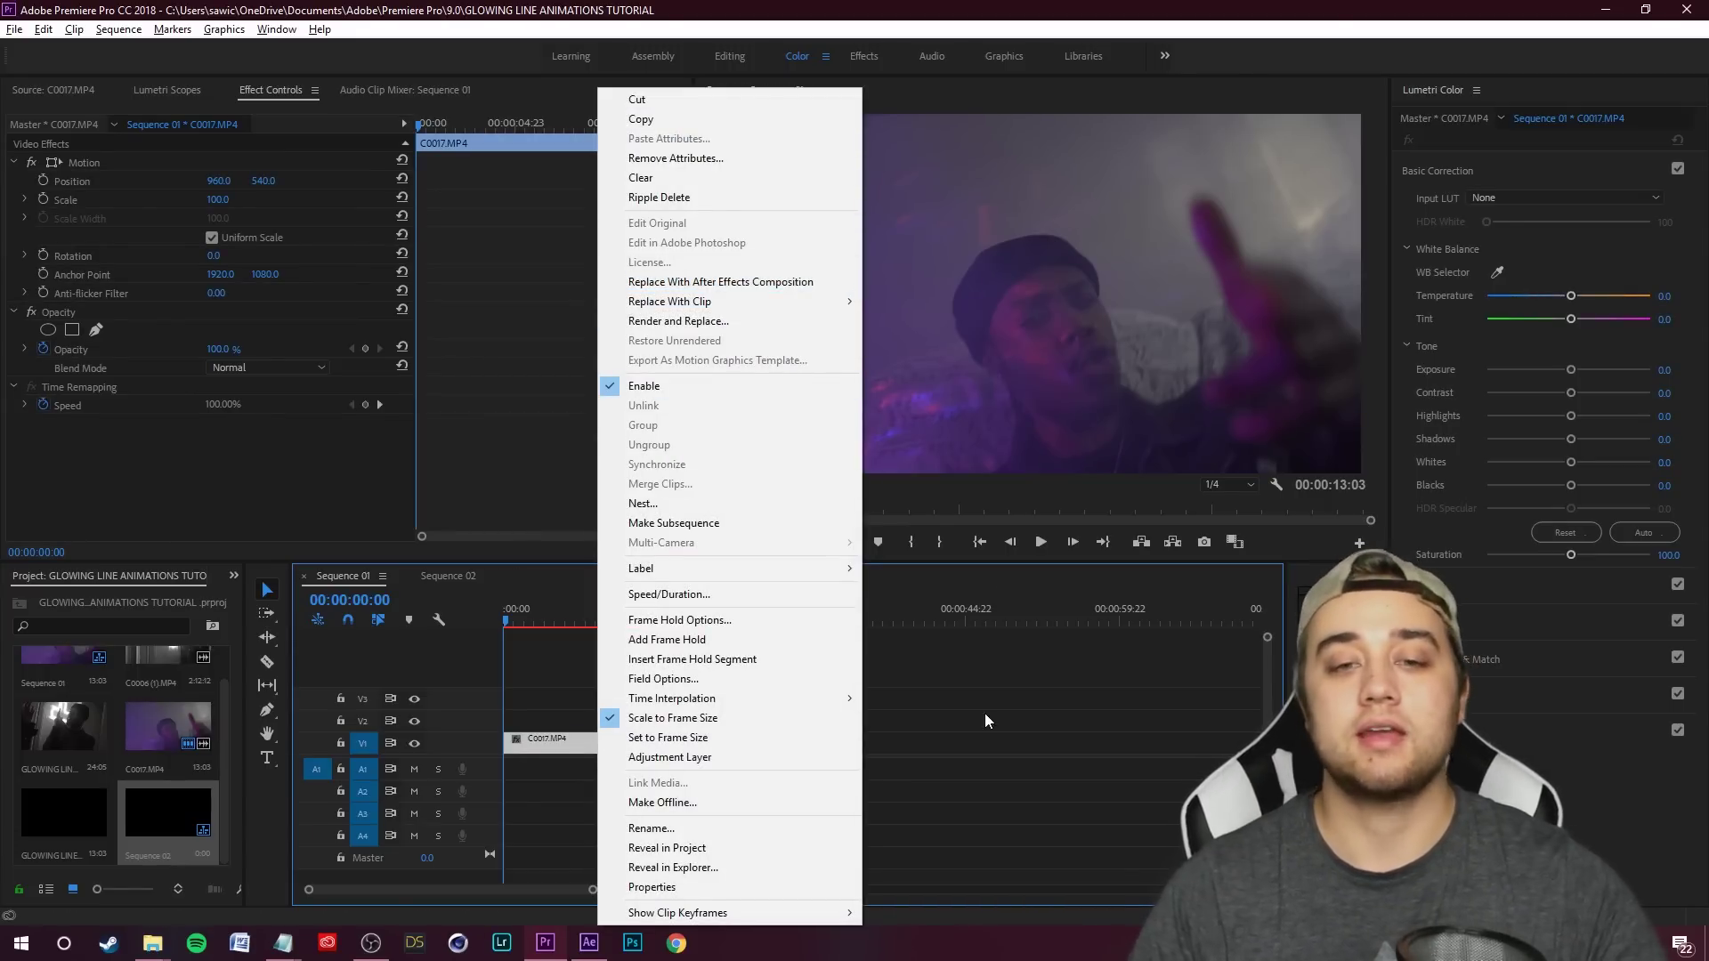
{"action": "left_click", "coordinate": [791, 281]}
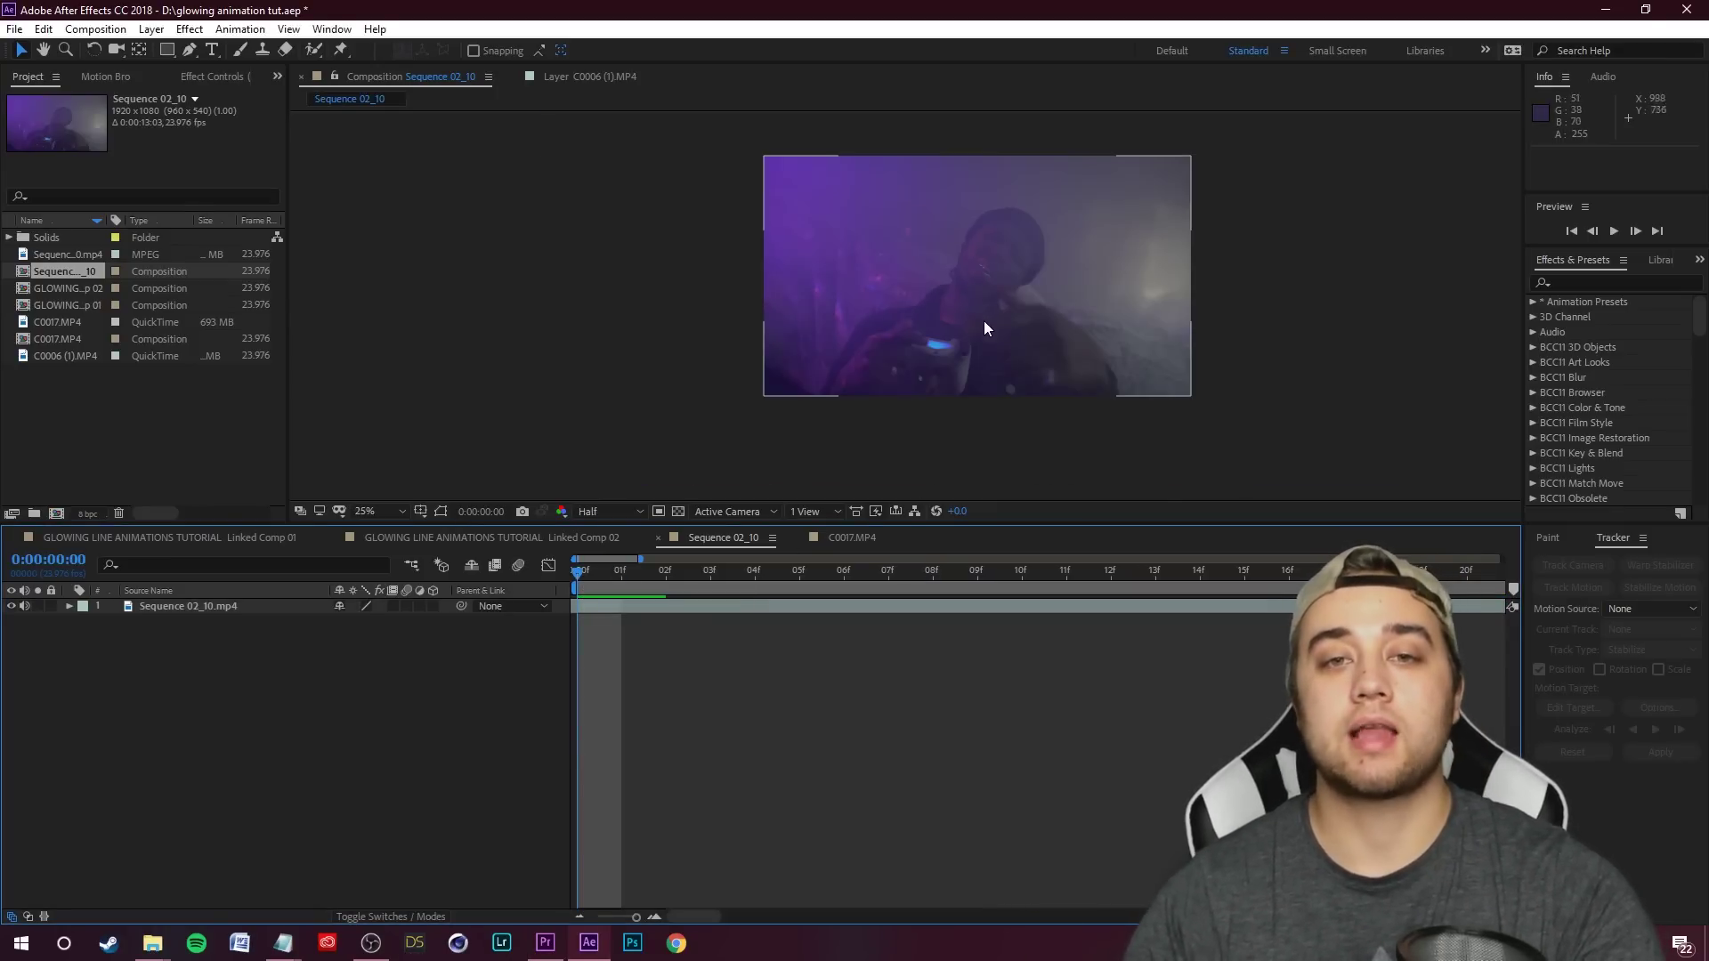
- Scrub through the first four frames of the Sequence 02_10 composition and return to its start
{"action": "left_click_drag", "start_coordinate": [1002, 283], "coordinate": [1007, 327]}
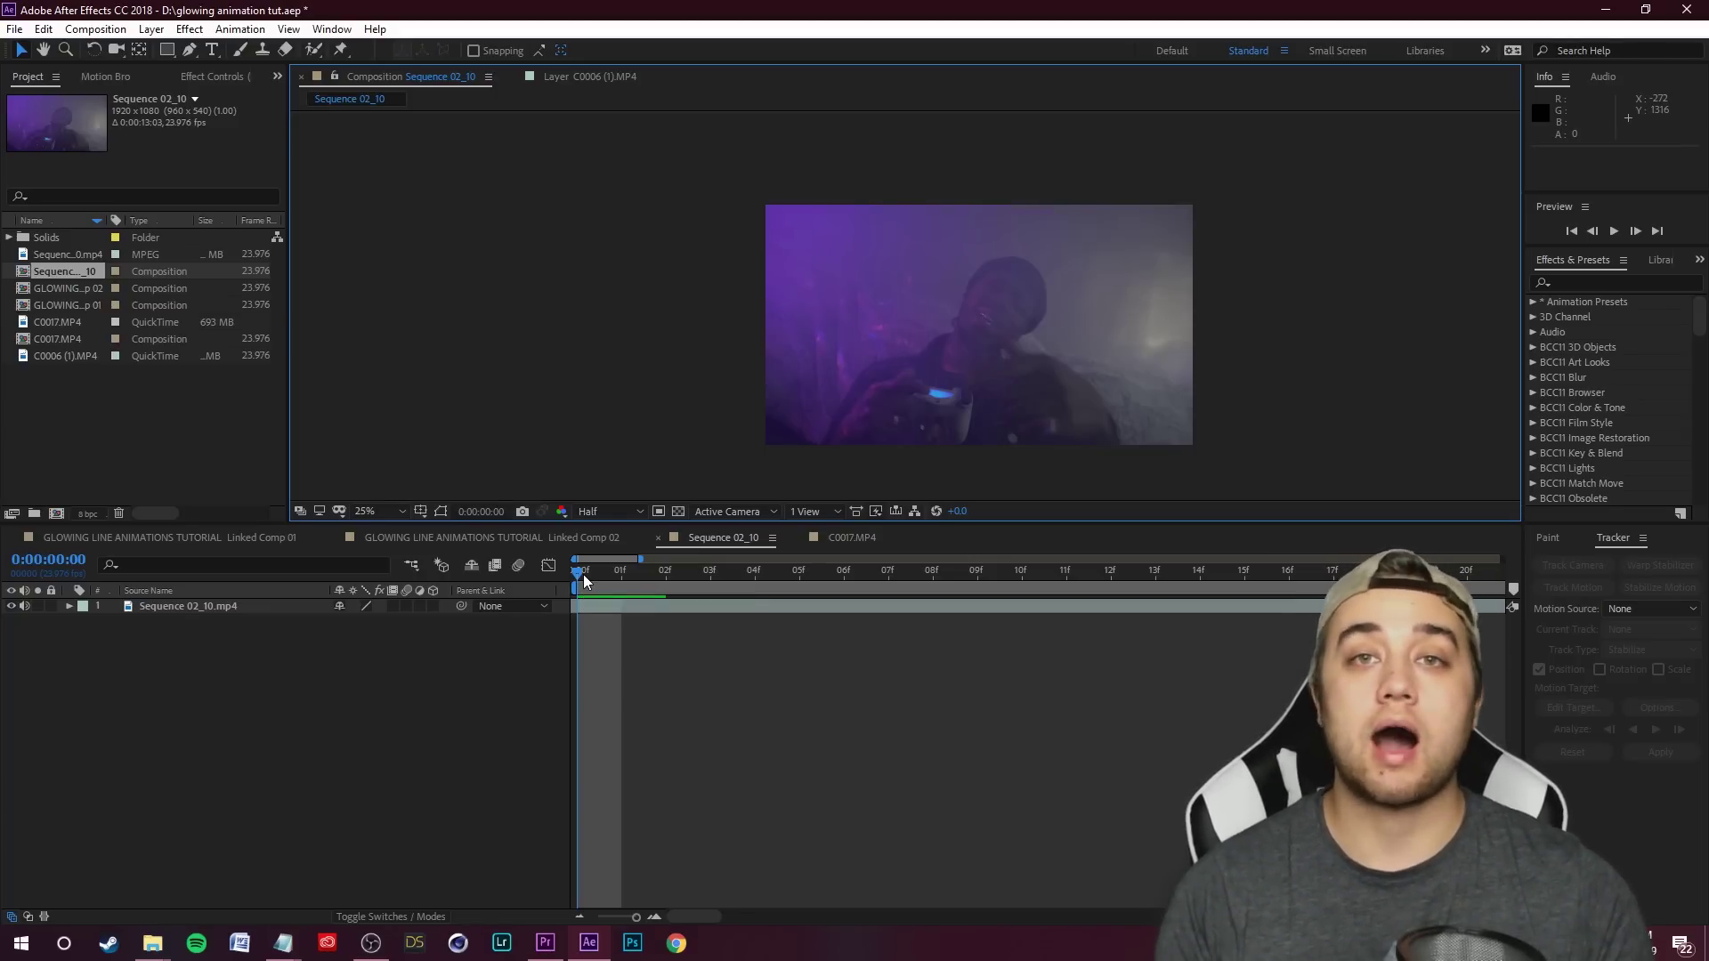
{"action": "left_click_drag", "start_coordinate": [583, 580], "coordinate": [755, 577]}
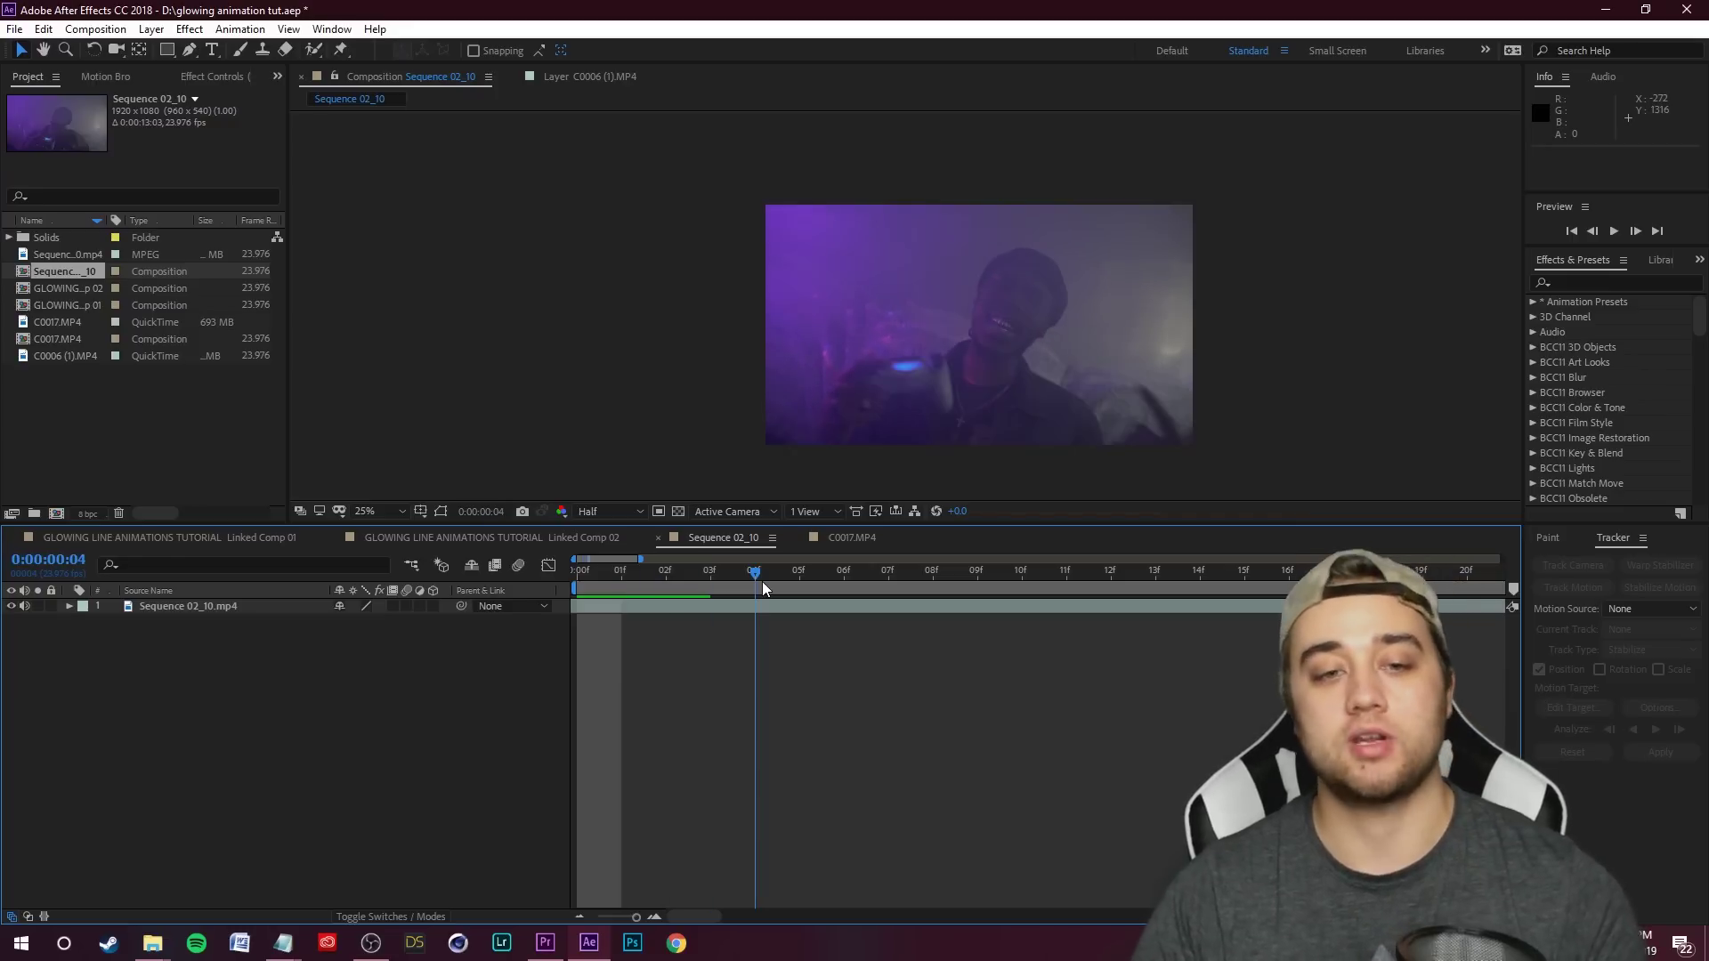
{"action": "key", "text": "Home"}
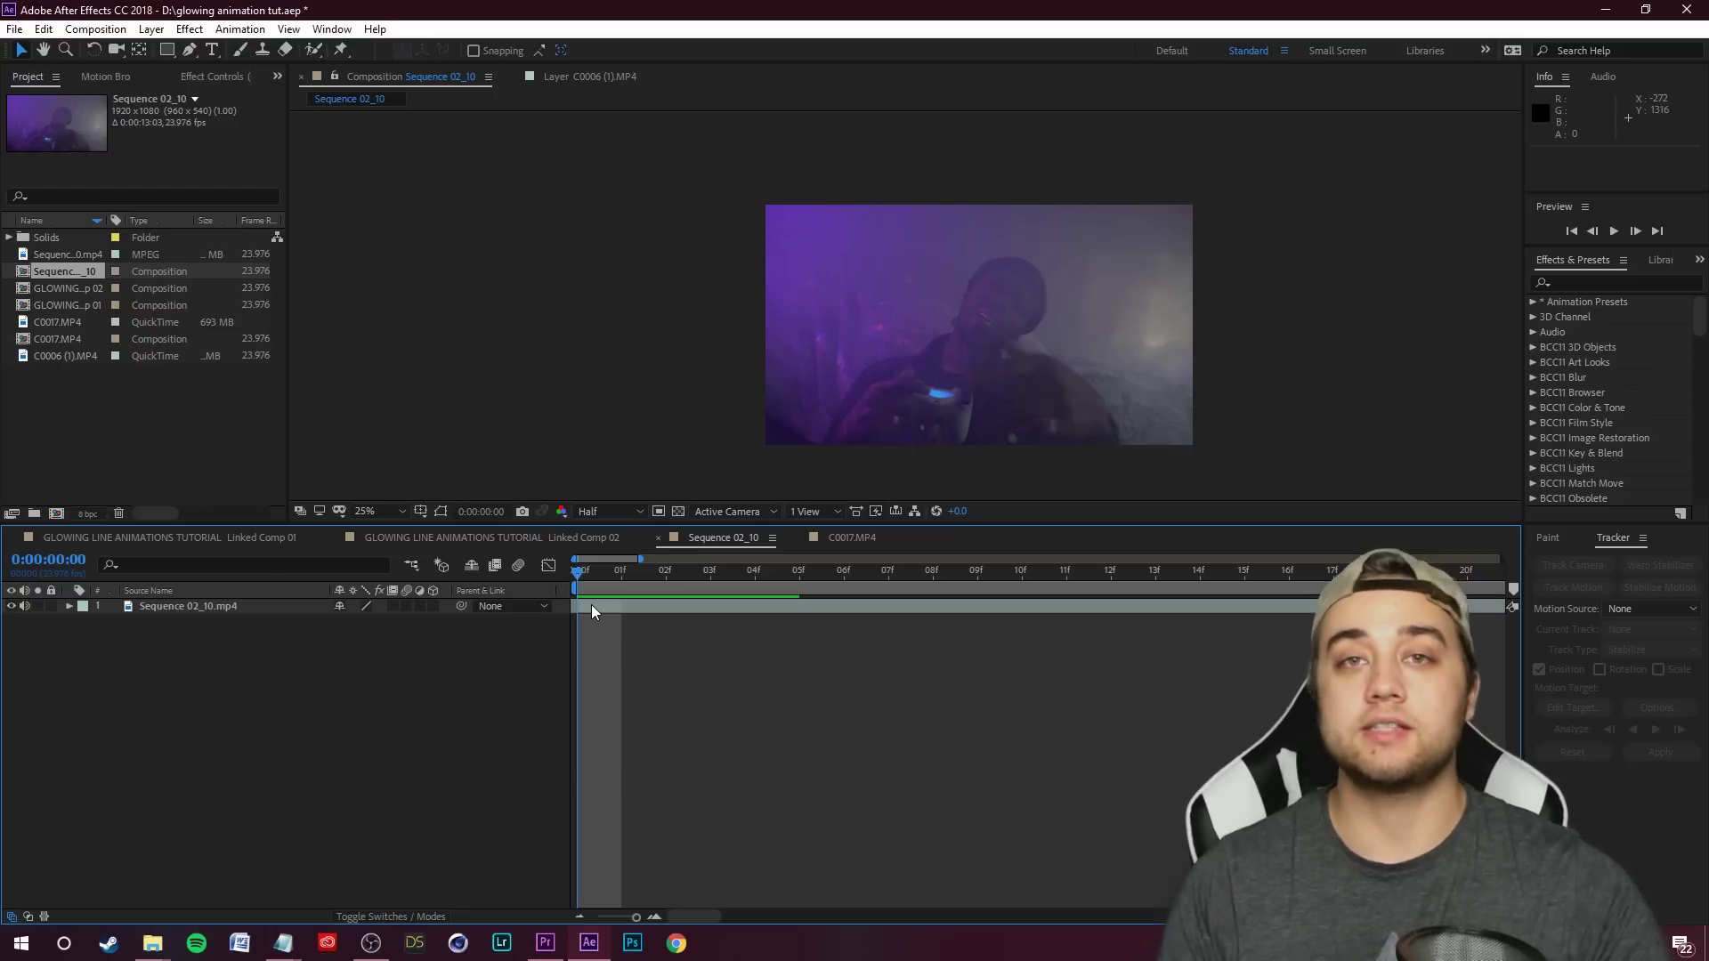
{"action": "left_click_drag", "start_coordinate": [583, 577], "coordinate": [751, 611]}
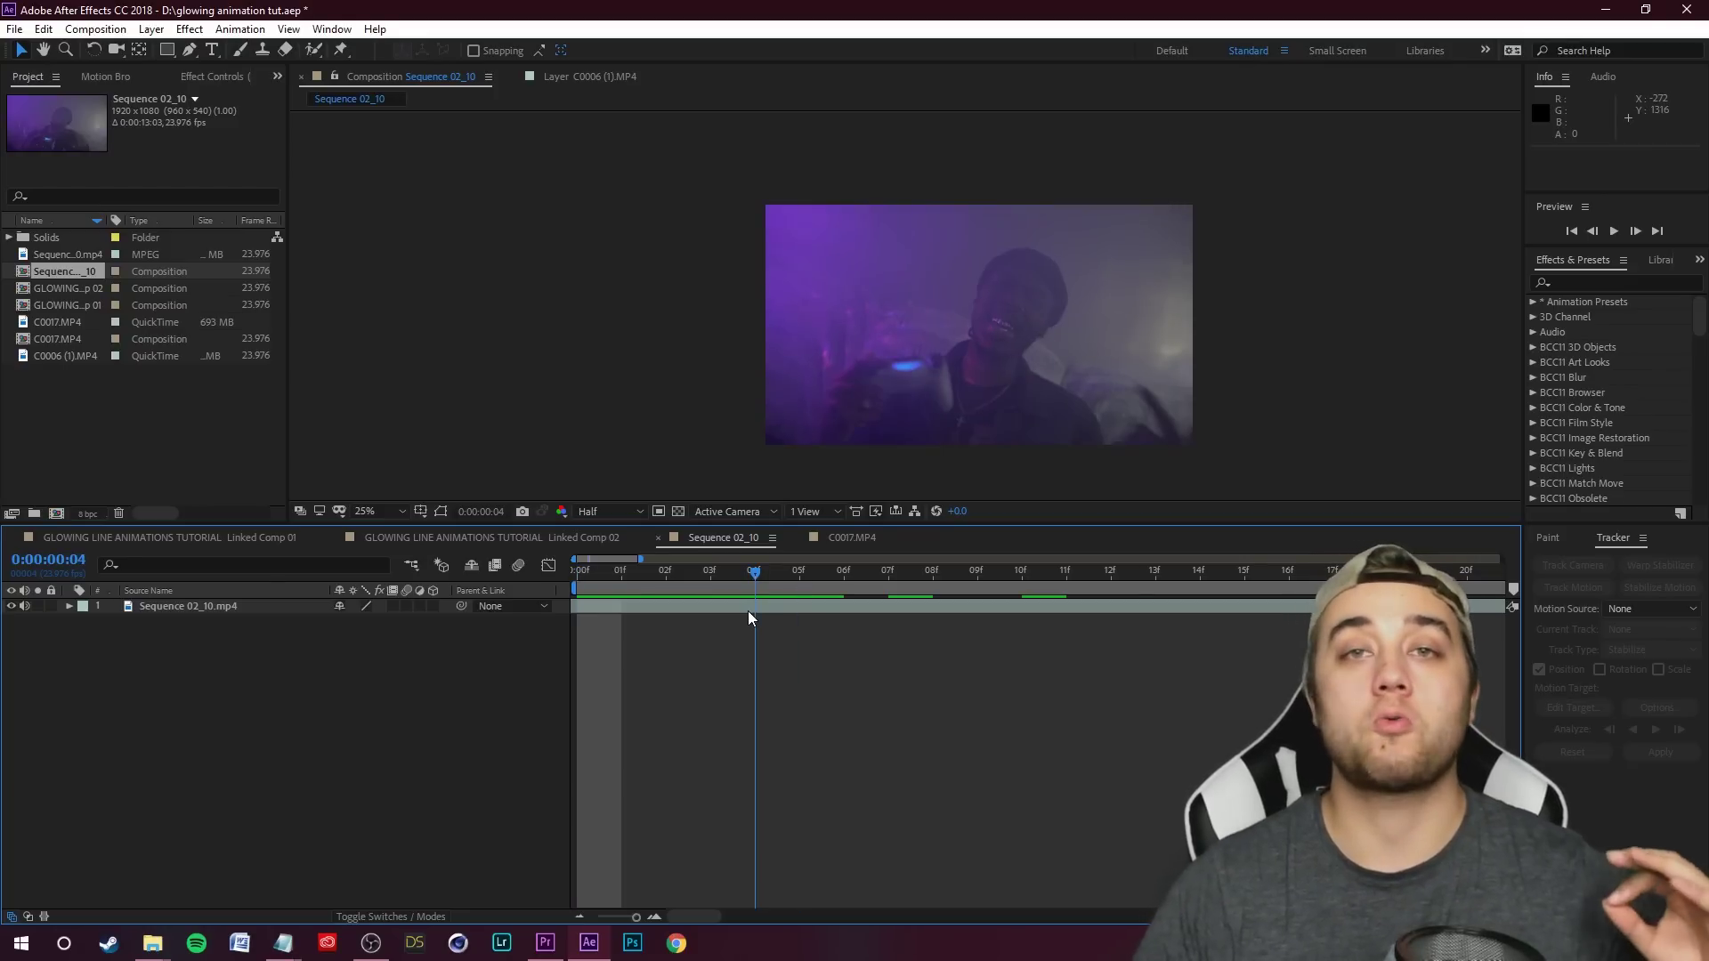
{"action": "left_click", "coordinate": [746, 610]}
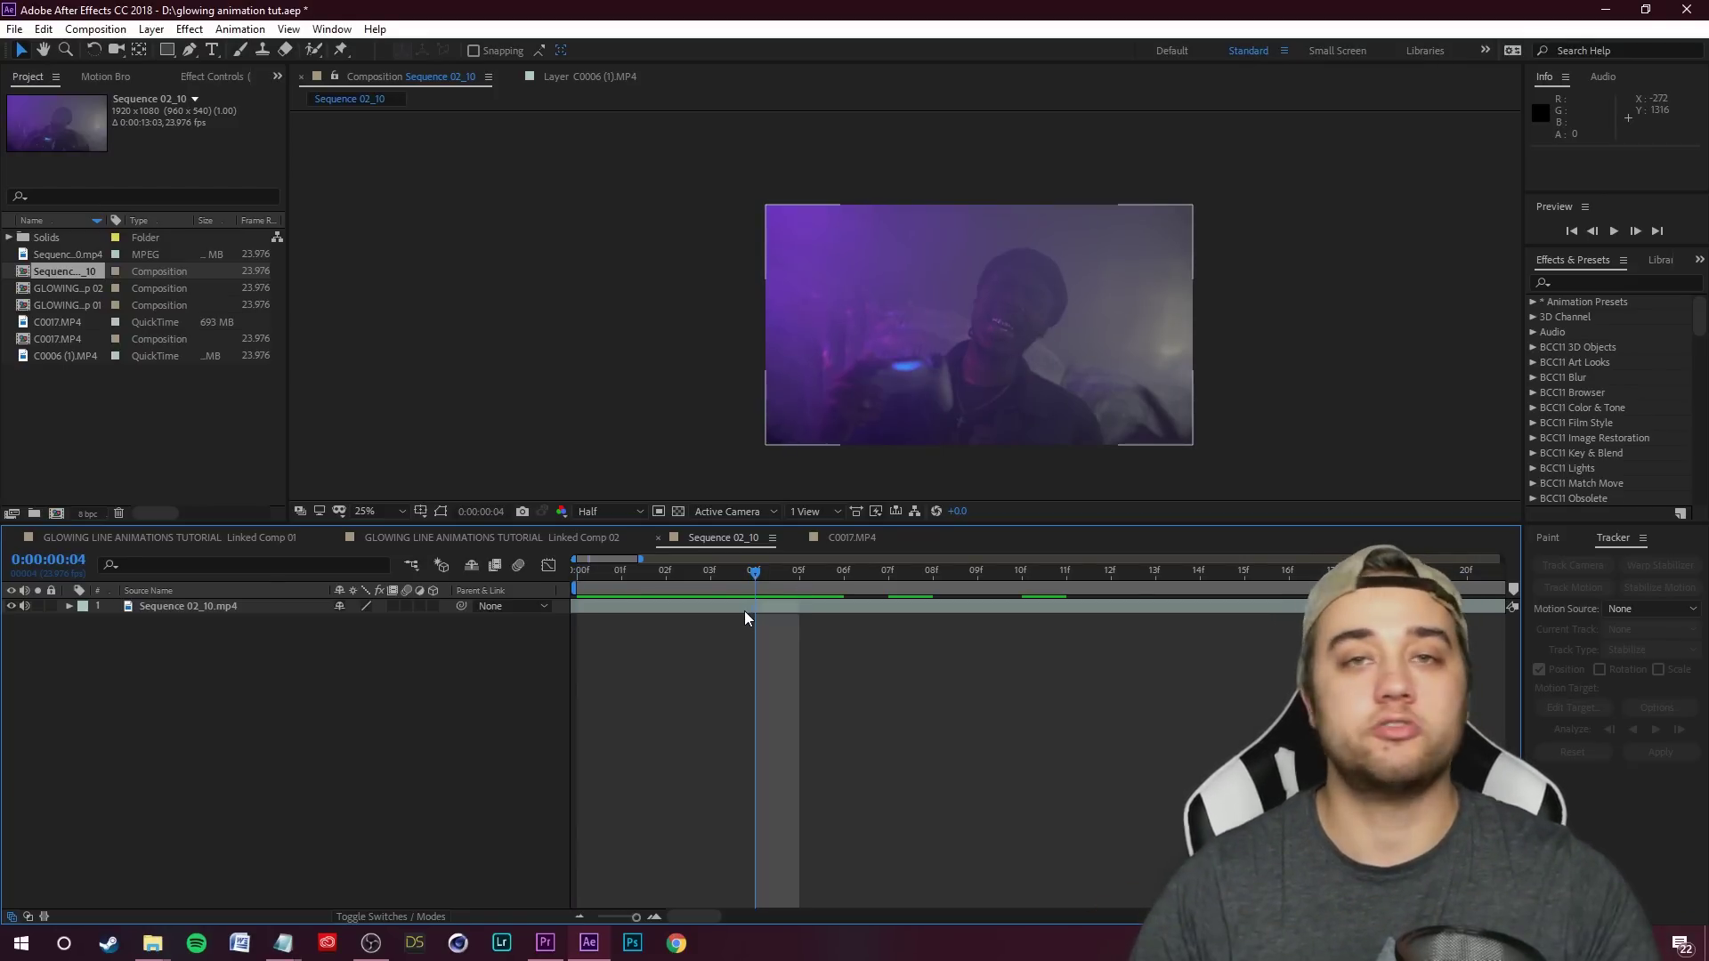
{"action": "left_click", "coordinate": [701, 620]}
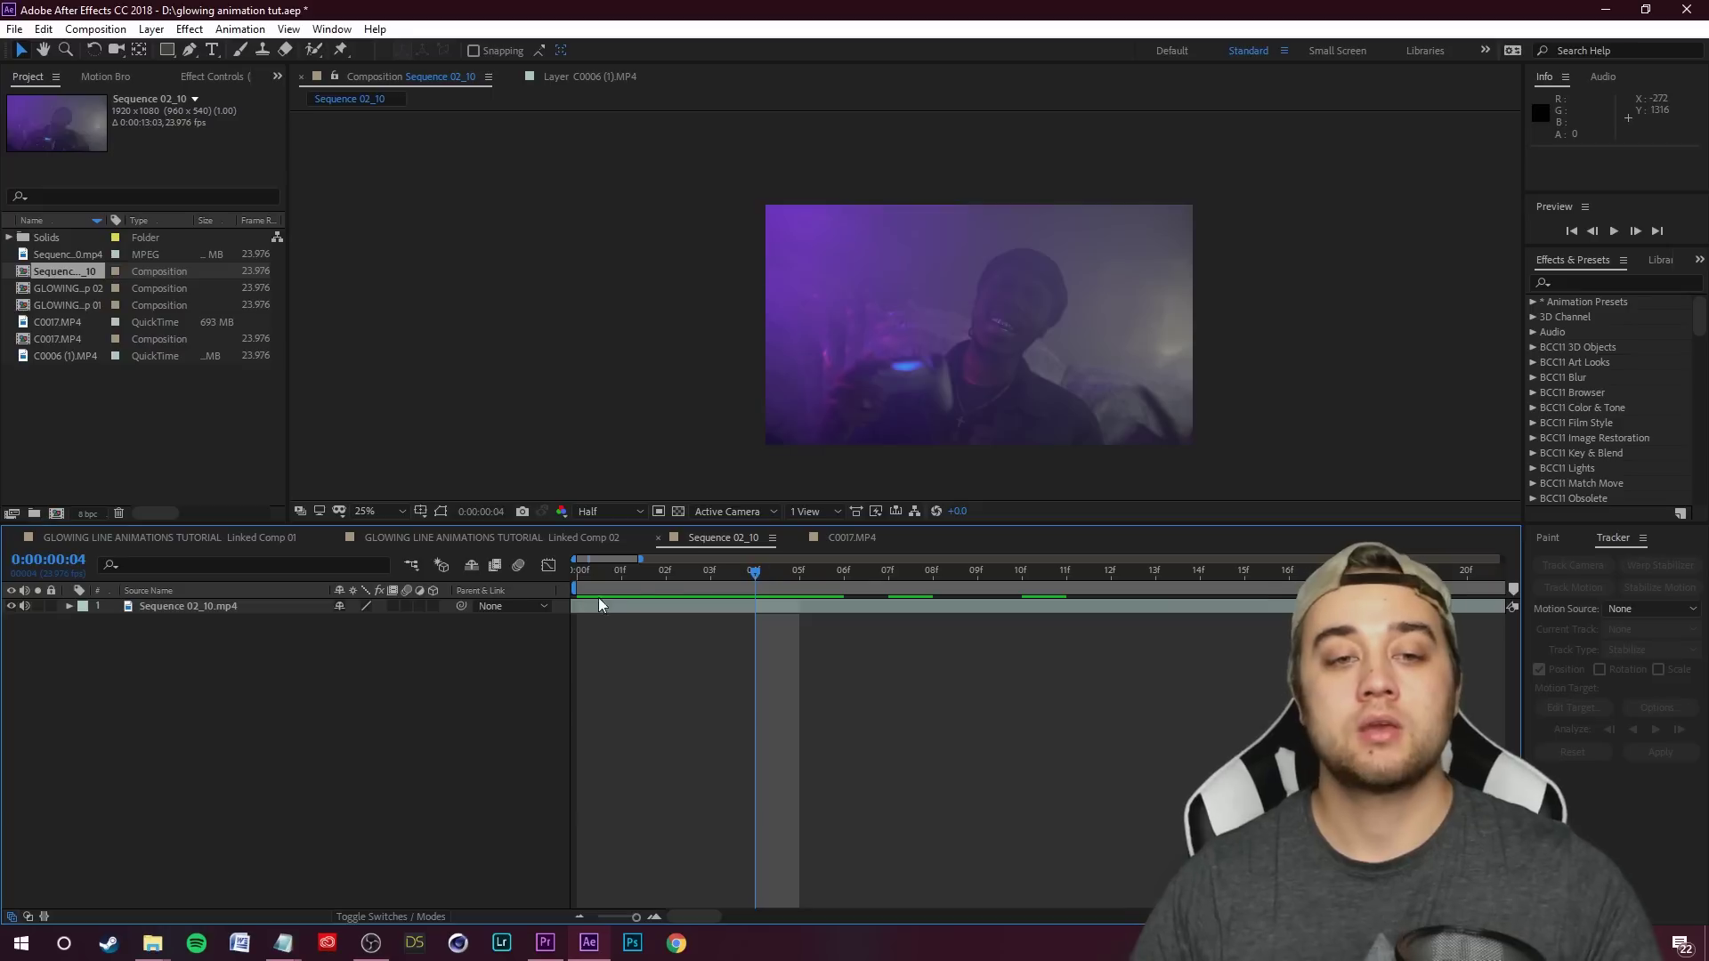
{"action": "left_click_drag", "start_coordinate": [752, 573], "coordinate": [548, 603]}
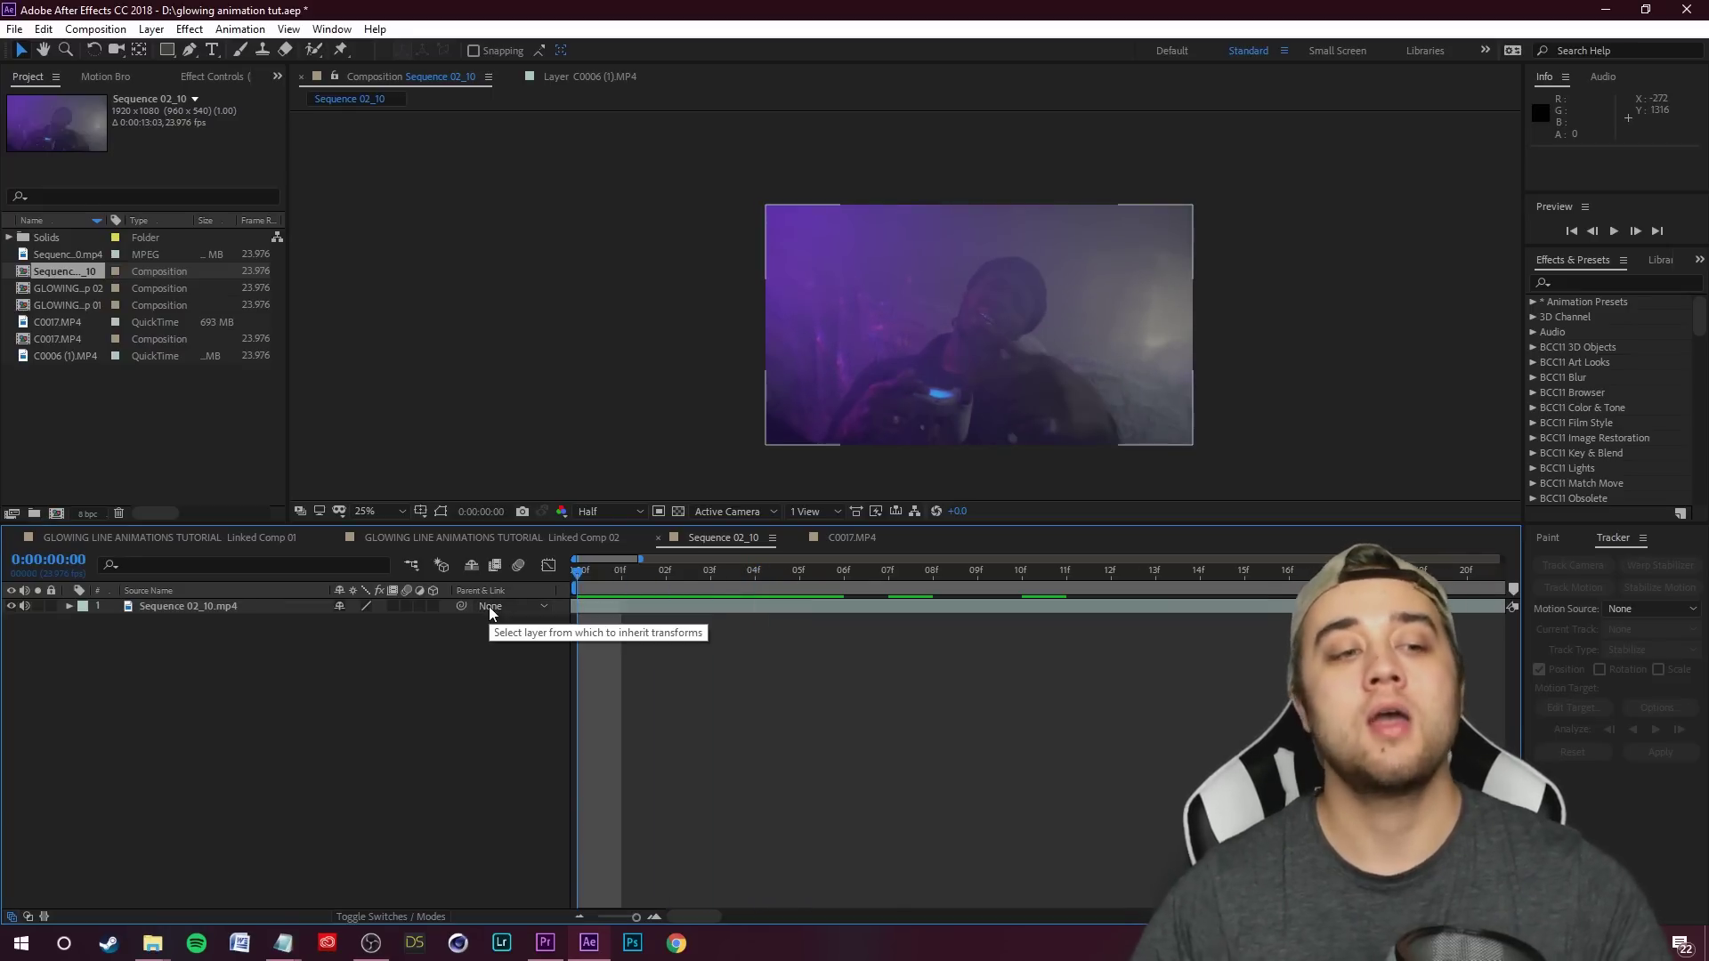
- Open the Sequence 02_10.mp4 layer for painting, choose the Brush tool, and undo the test stroke
{"action": "double_click", "coordinate": [223, 609]}
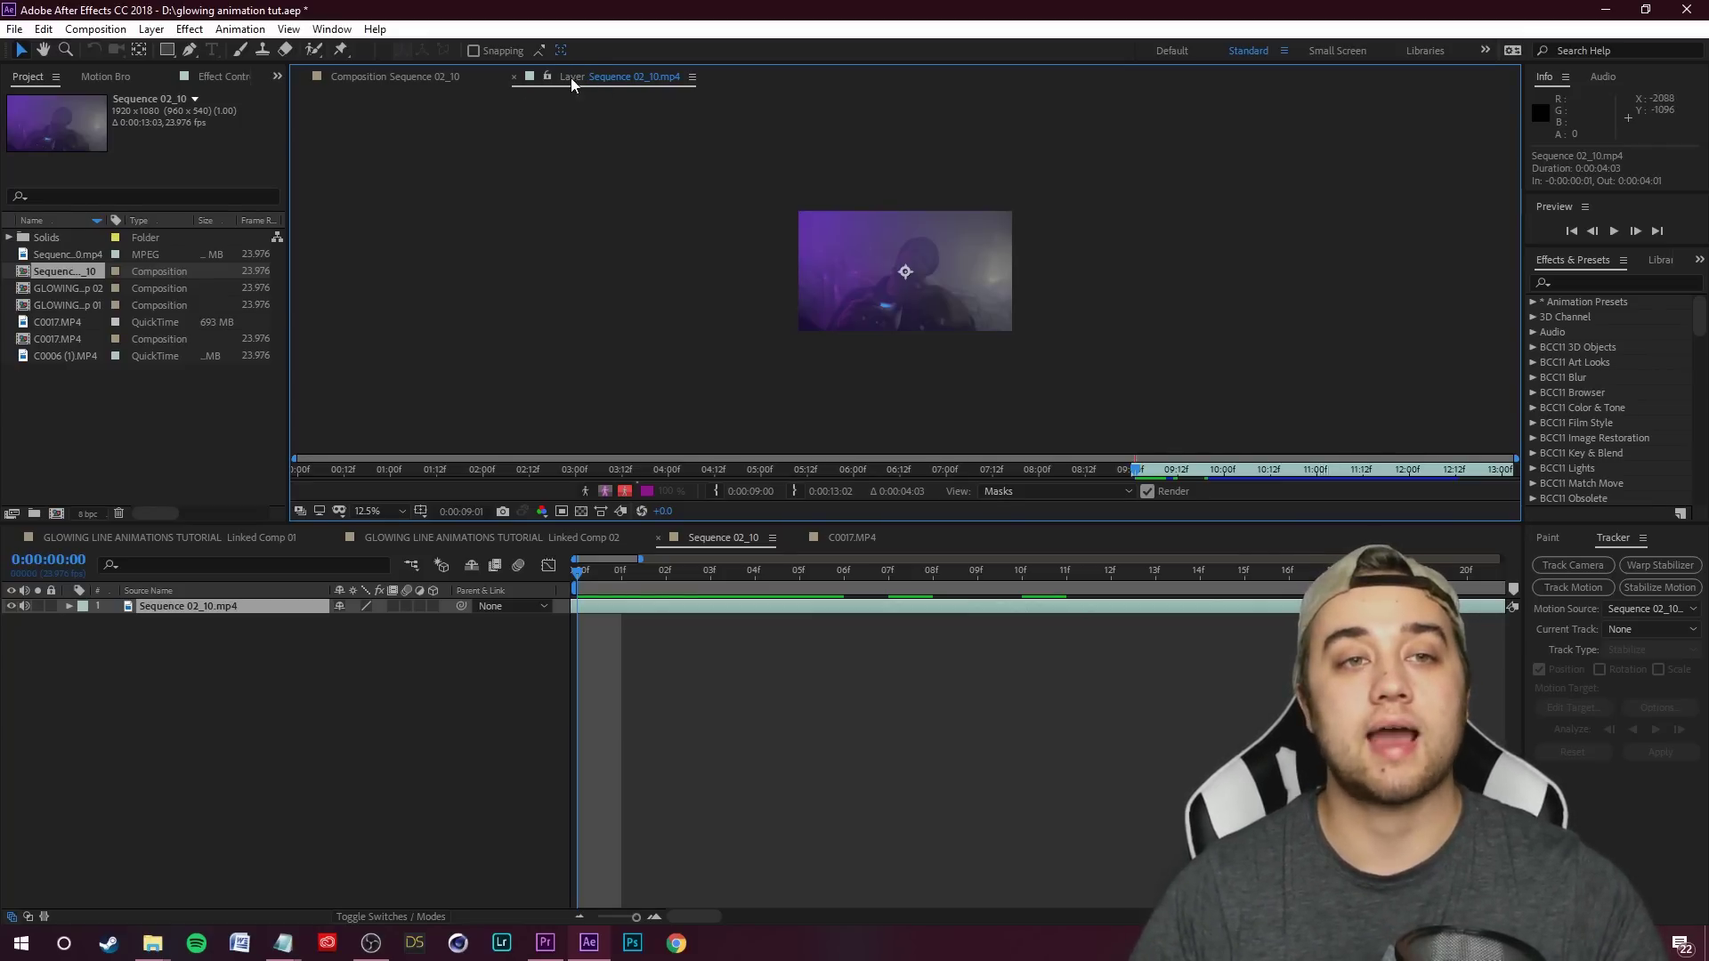
{"action": "key", "text": "period"}
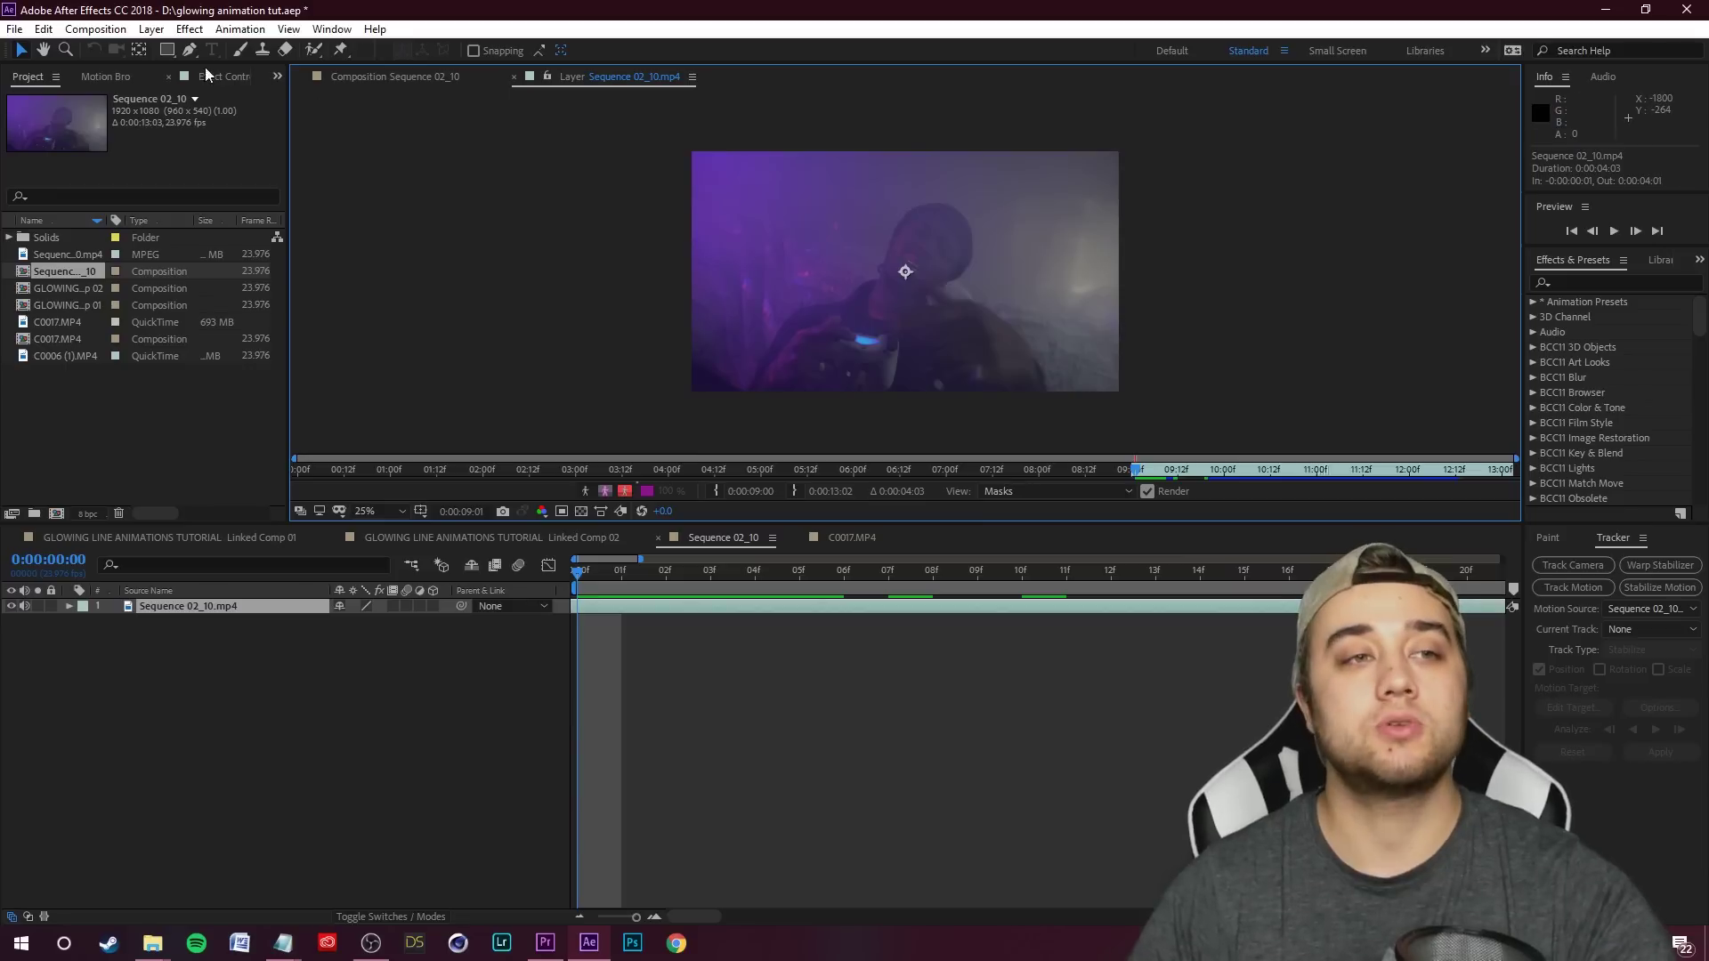
{"action": "left_click", "coordinate": [240, 52]}
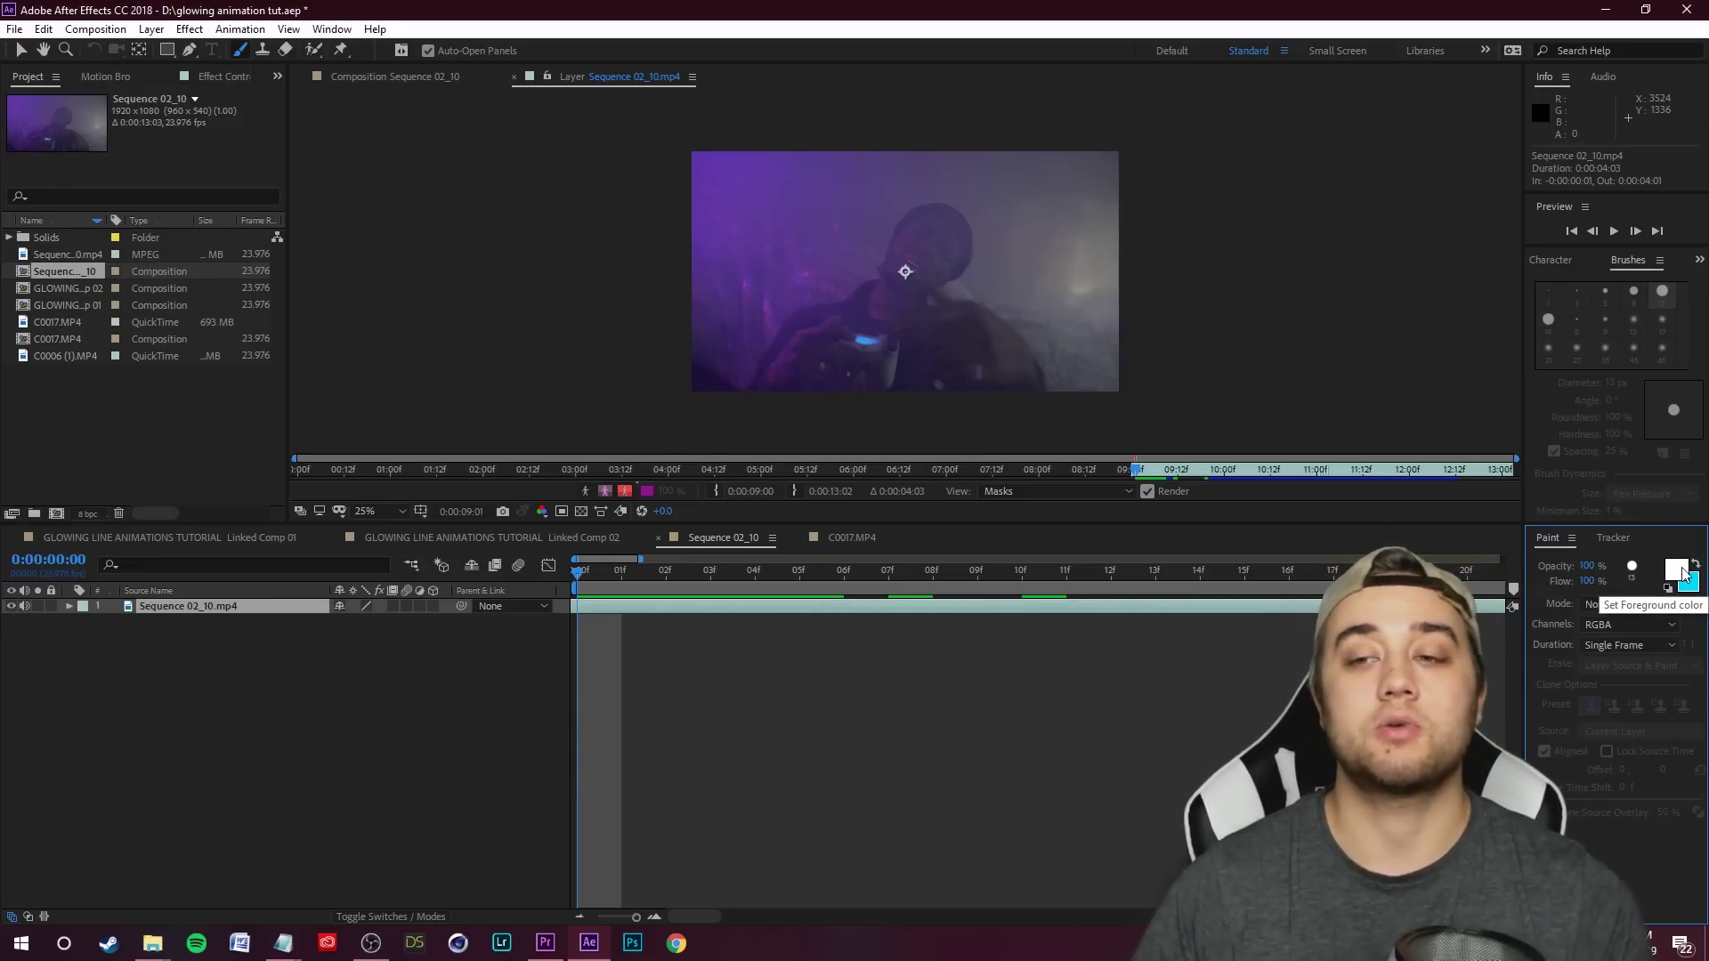
{"action": "key", "text": "ctrl+z"}
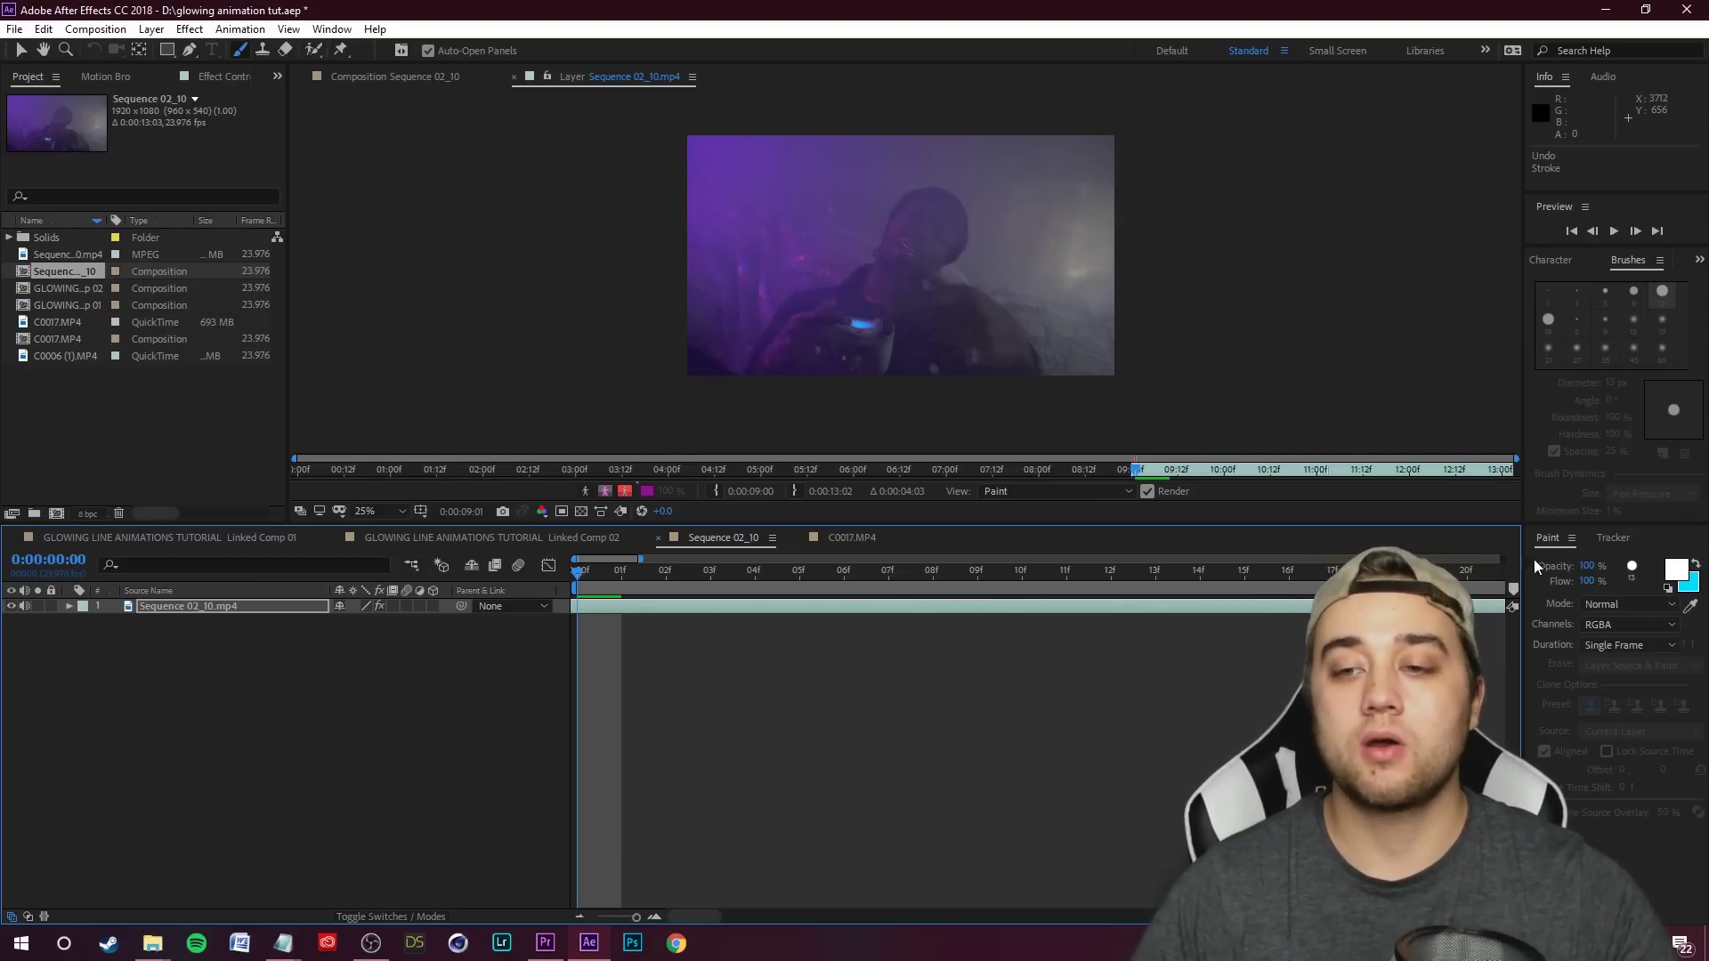
- Set the brush duration to Constant, paint a wavy white test line across the frame, and check it on the following frames
{"action": "left_click", "coordinate": [1629, 645]}
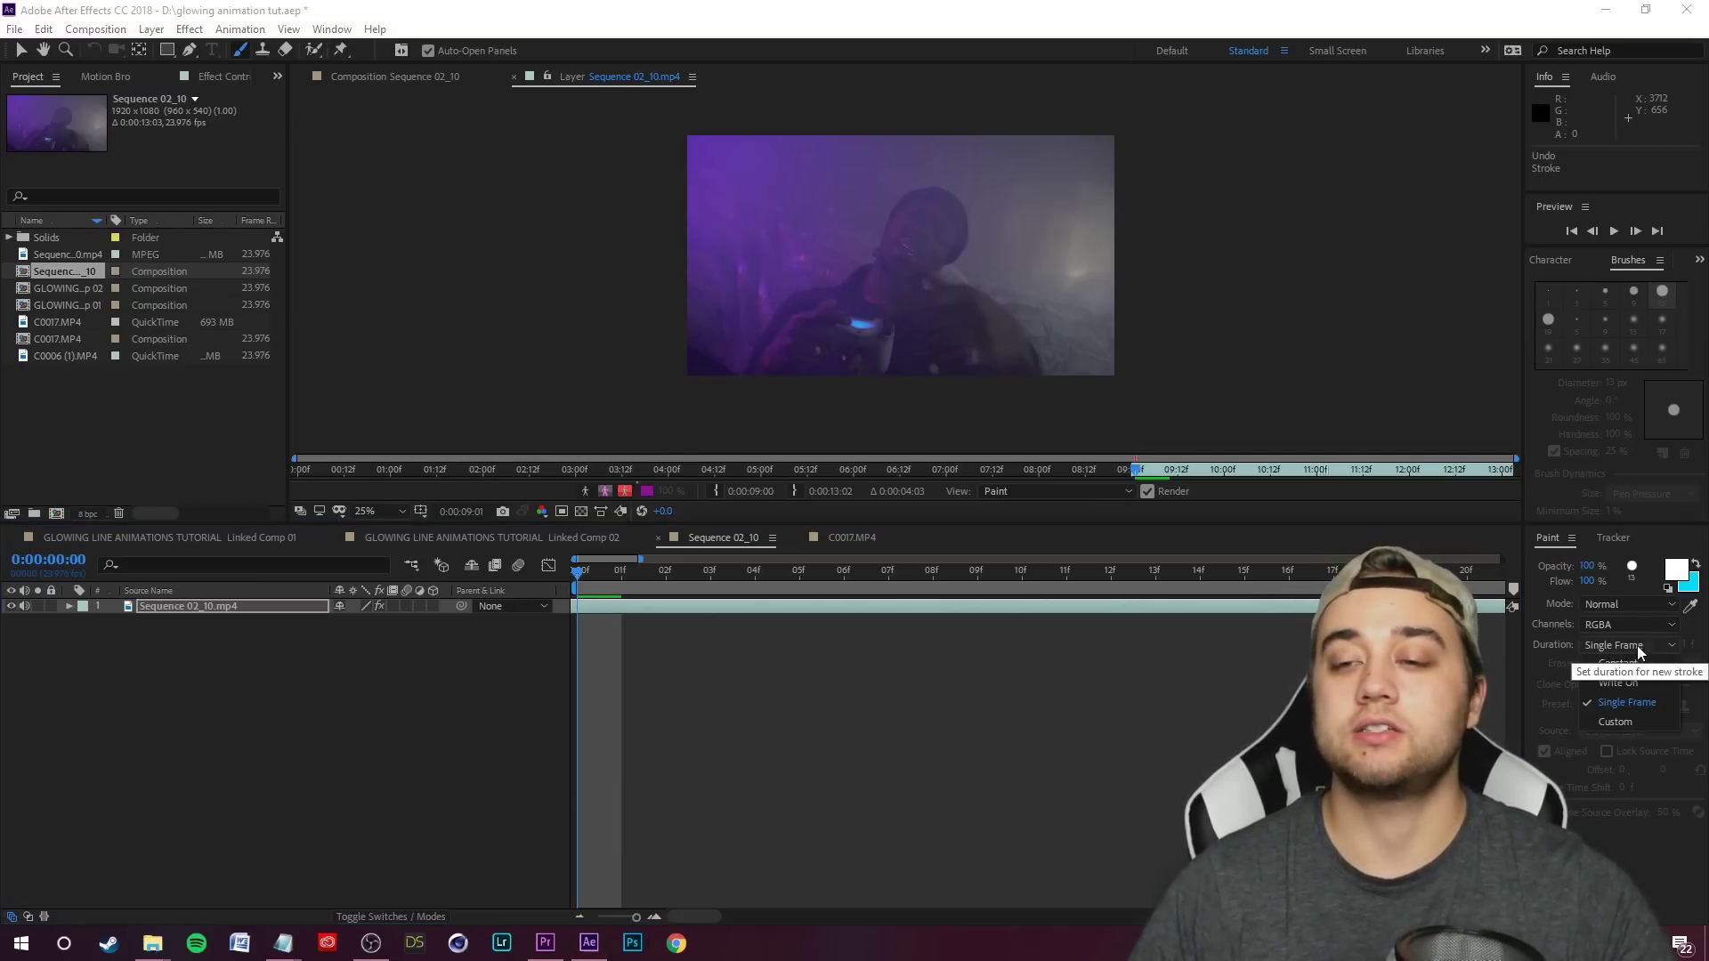
{"action": "left_click", "coordinate": [1617, 663]}
{"action": "left_click_drag", "start_coordinate": [727, 256], "coordinate": [1032, 269]}
{"action": "key", "text": "Page_Down"}
{"action": "key", "text": "Page_Down"}
{"action": "key", "text": "Page_Down"}
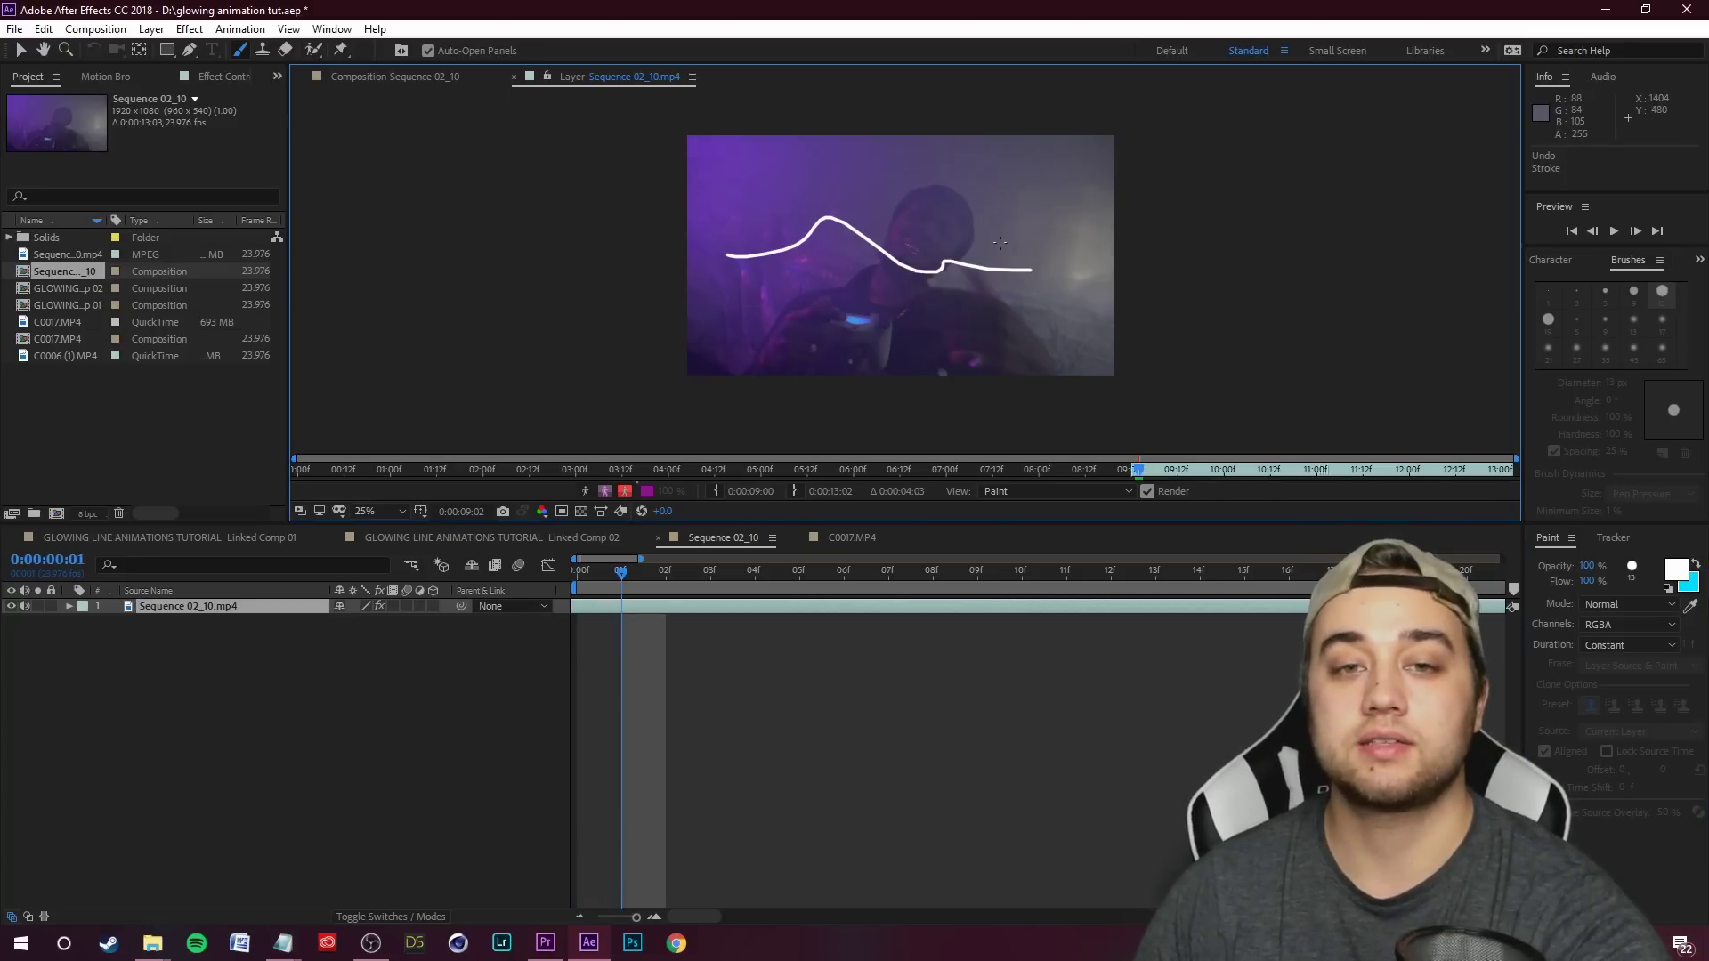
{"action": "key", "text": "Page_Down"}
{"action": "key", "text": "Page_Up"}
{"action": "key", "text": "Page_Up"}
{"action": "key", "text": "Page_Up"}
{"action": "key", "text": "Page_Up"}
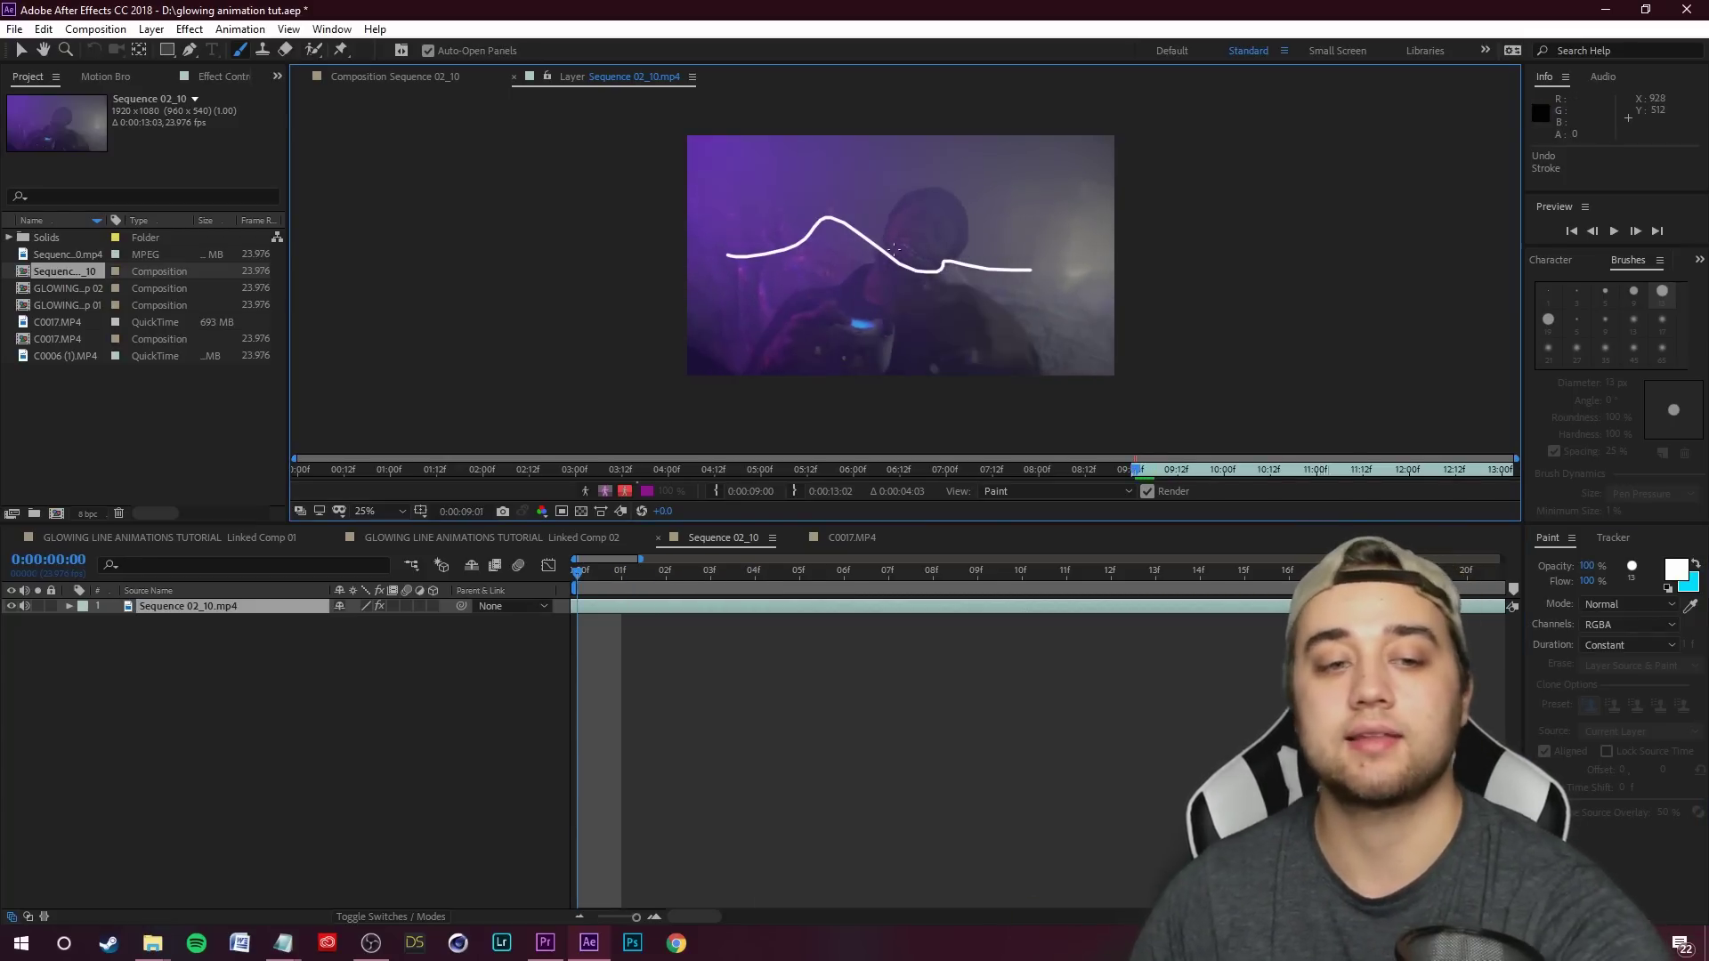
- Set the brush duration to Single Frame, paint a white test stroke around the subject's head, and compare the neighbouring frames
{"action": "left_click", "coordinate": [1629, 646]}
{"action": "left_click", "coordinate": [1636, 701]}
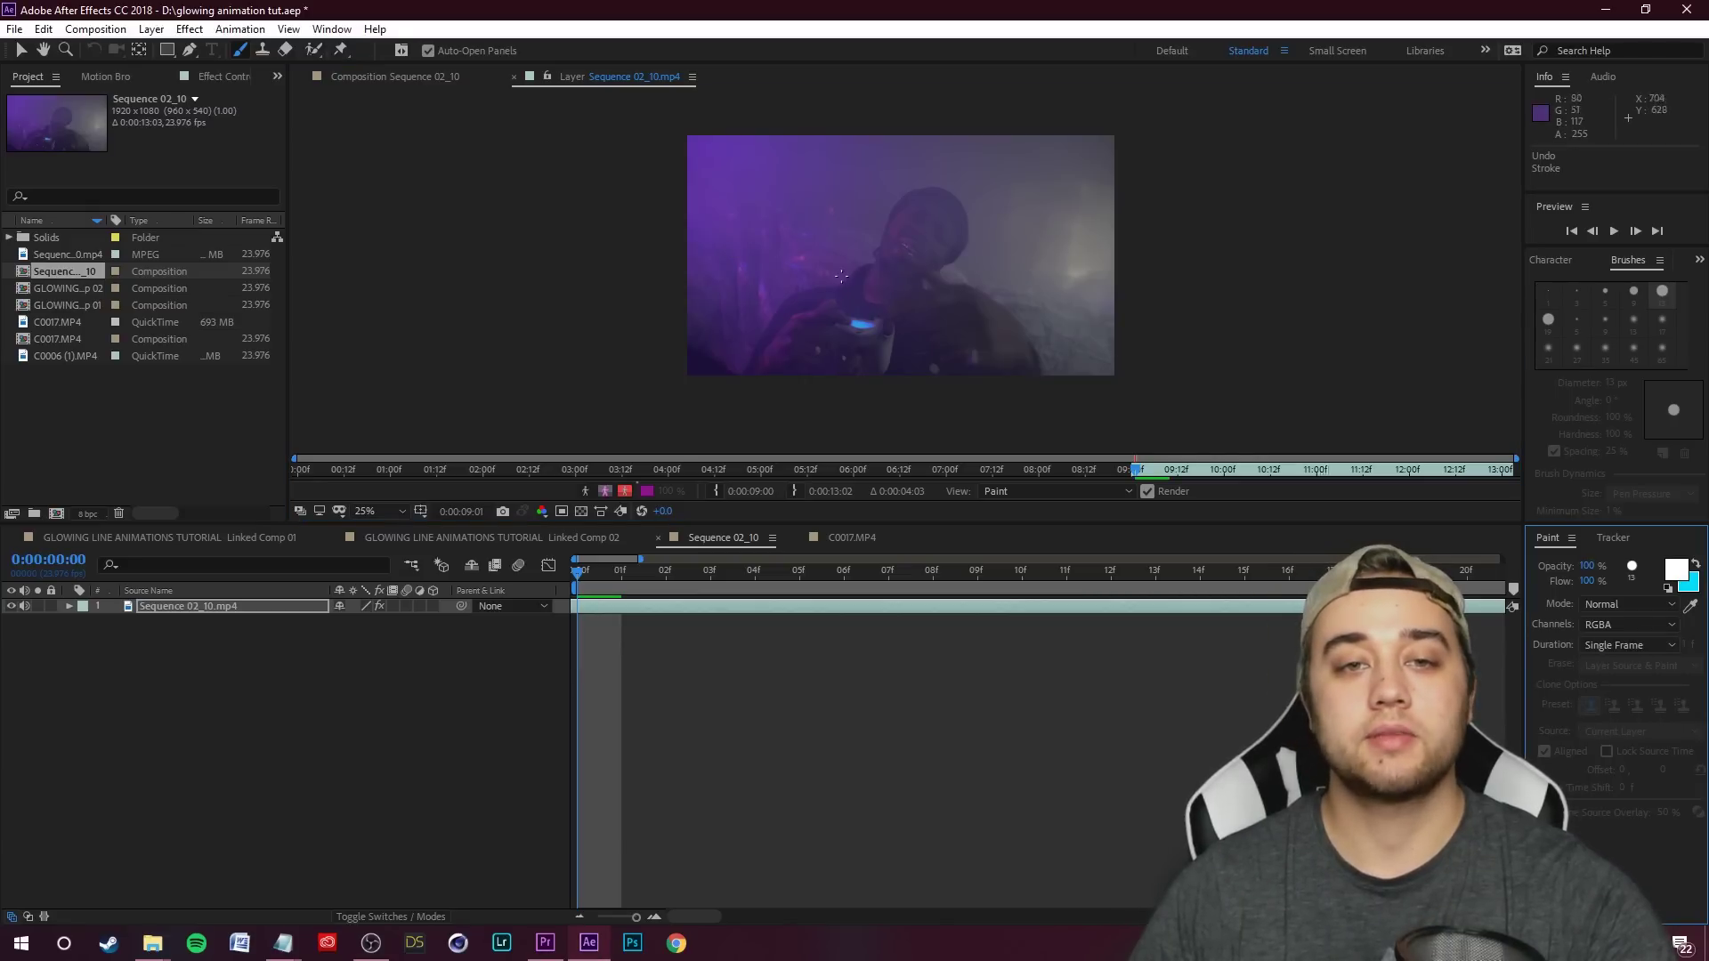
{"action": "mouse_move", "coordinate": [832, 282]}
{"action": "left_mouse_down"}
{"action": "mouse_move", "coordinate": [902, 207]}
{"action": "mouse_move", "coordinate": [993, 213]}
{"action": "mouse_move", "coordinate": [1014, 271]}
{"action": "mouse_move", "coordinate": [942, 283]}
{"action": "mouse_move", "coordinate": [1002, 331]}
{"action": "left_mouse_up"}
{"action": "key", "text": "Page_Down"}
{"action": "key", "text": "Page_Down"}
{"action": "key", "text": "Page_Up"}
{"action": "key", "text": "Page_Up"}
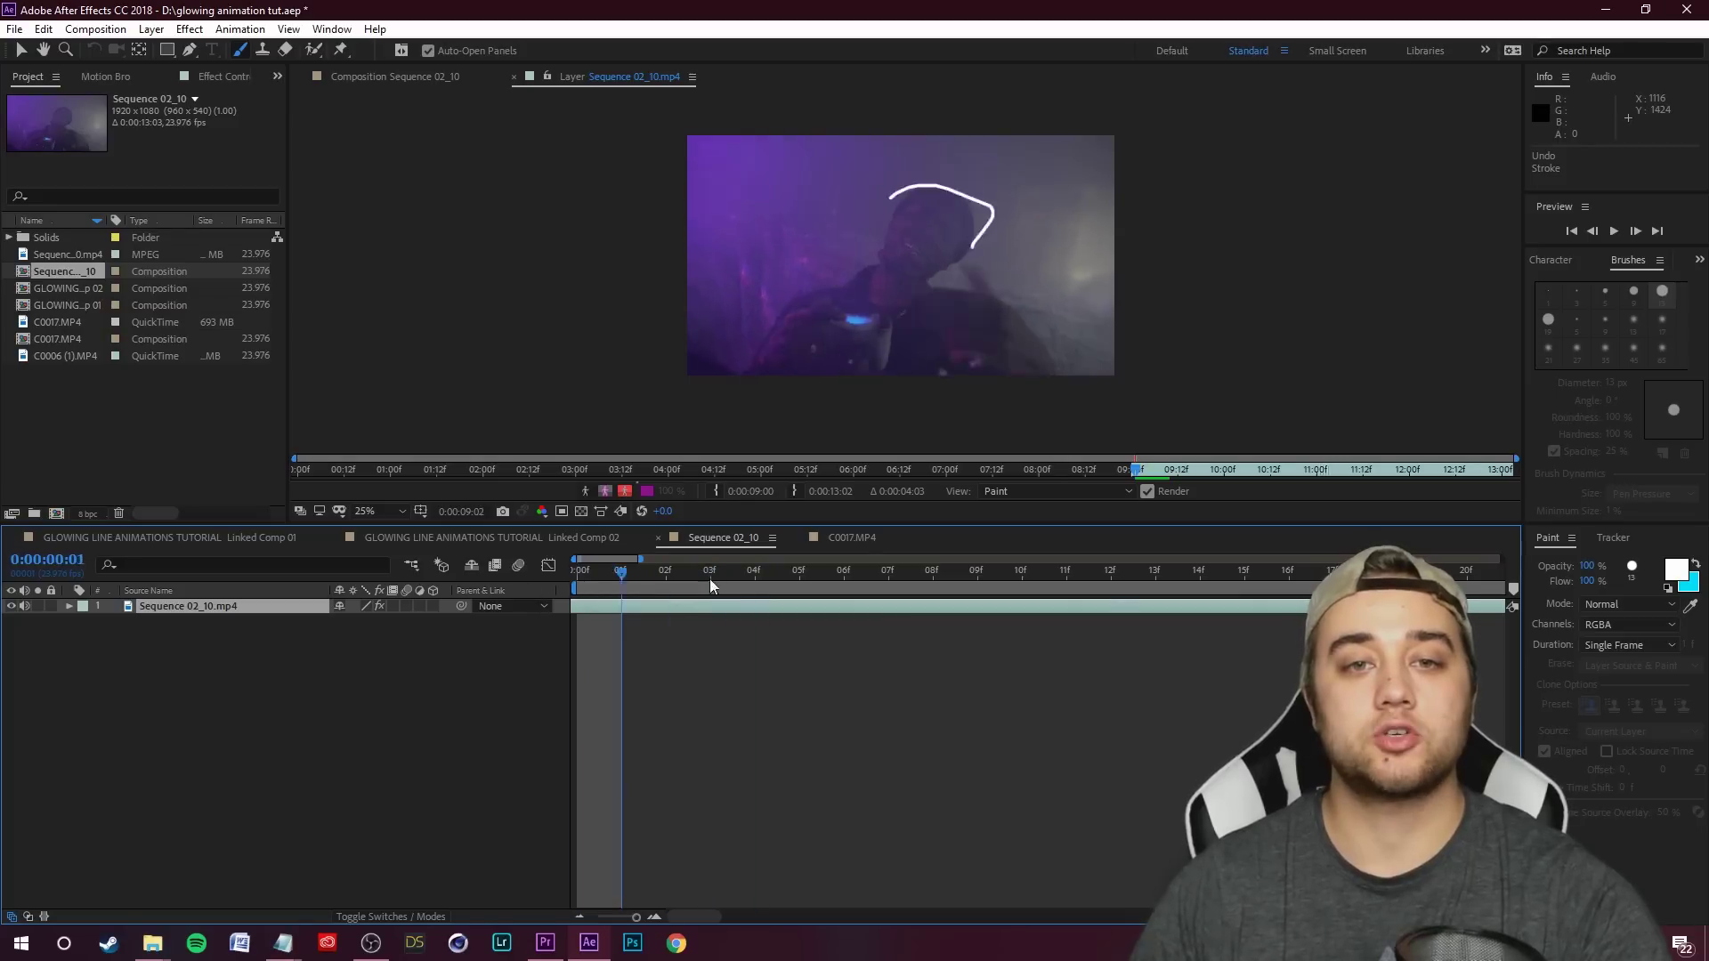
{"action": "key", "text": "Page_Down"}
{"action": "key", "text": "Page_Down"}
{"action": "key", "text": "Page_Up"}
{"action": "key", "text": "Page_Up"}
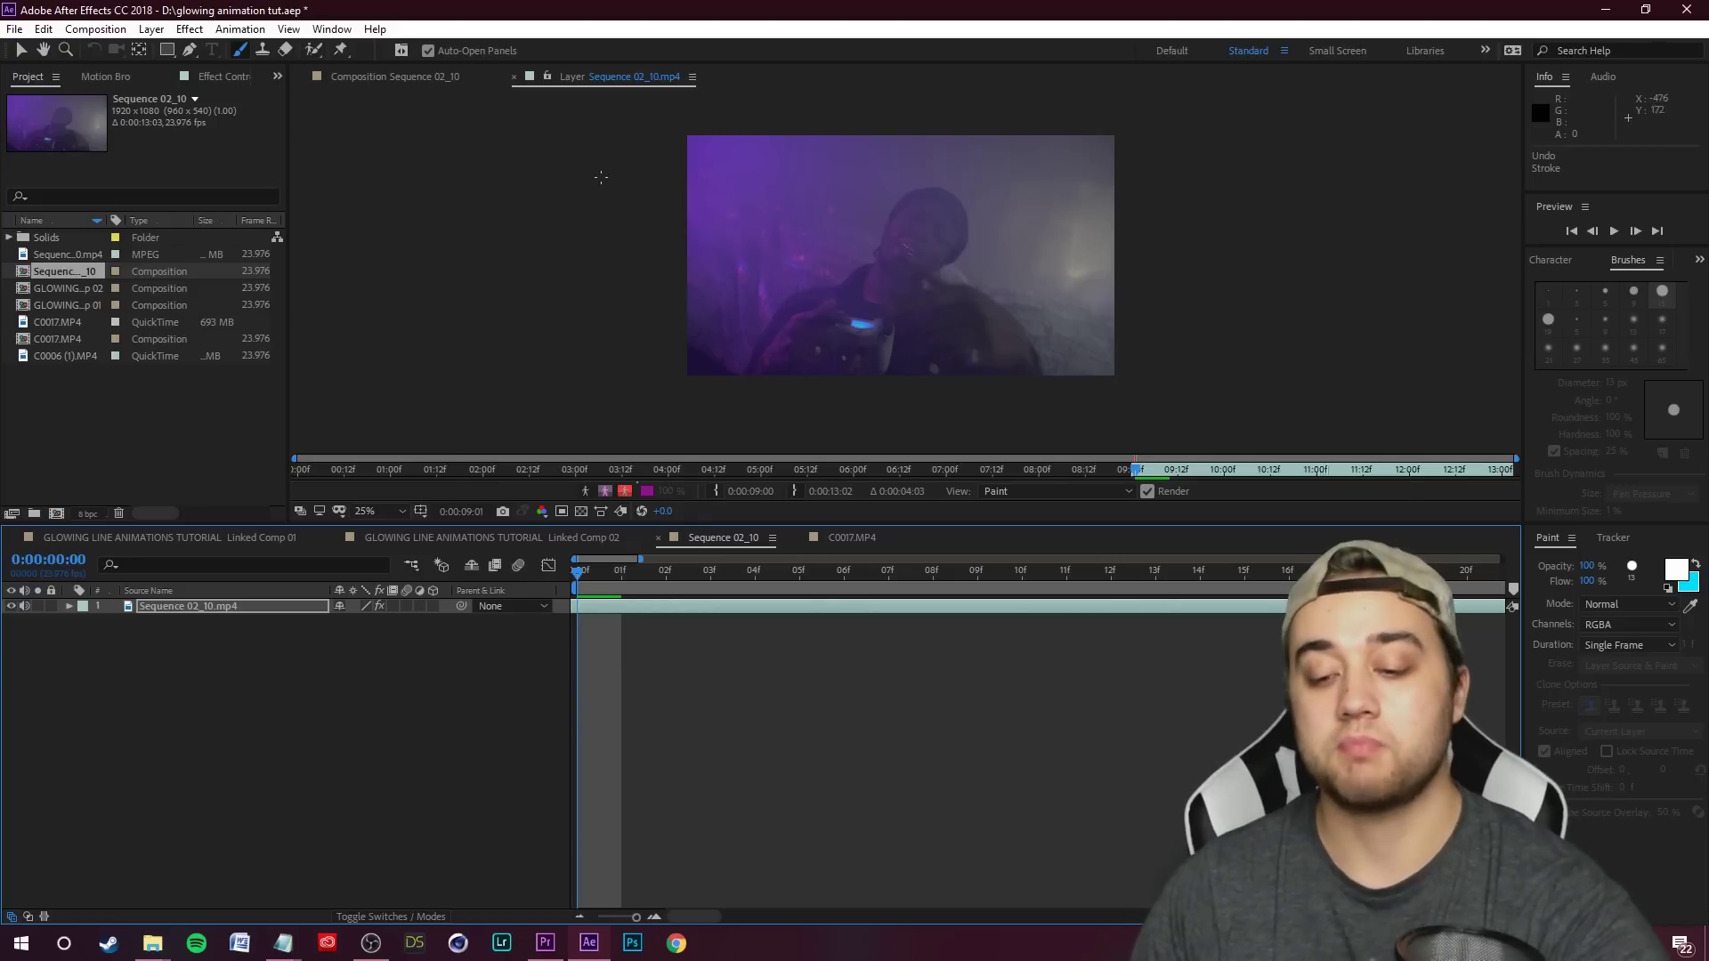
- Examine the layer's opening frames one at a time, going forward a few frames and back to the first
{"action": "key", "text": "Page_Down"}
{"action": "key", "text": "Page_Up"}
{"action": "key", "text": "Page_Down"}
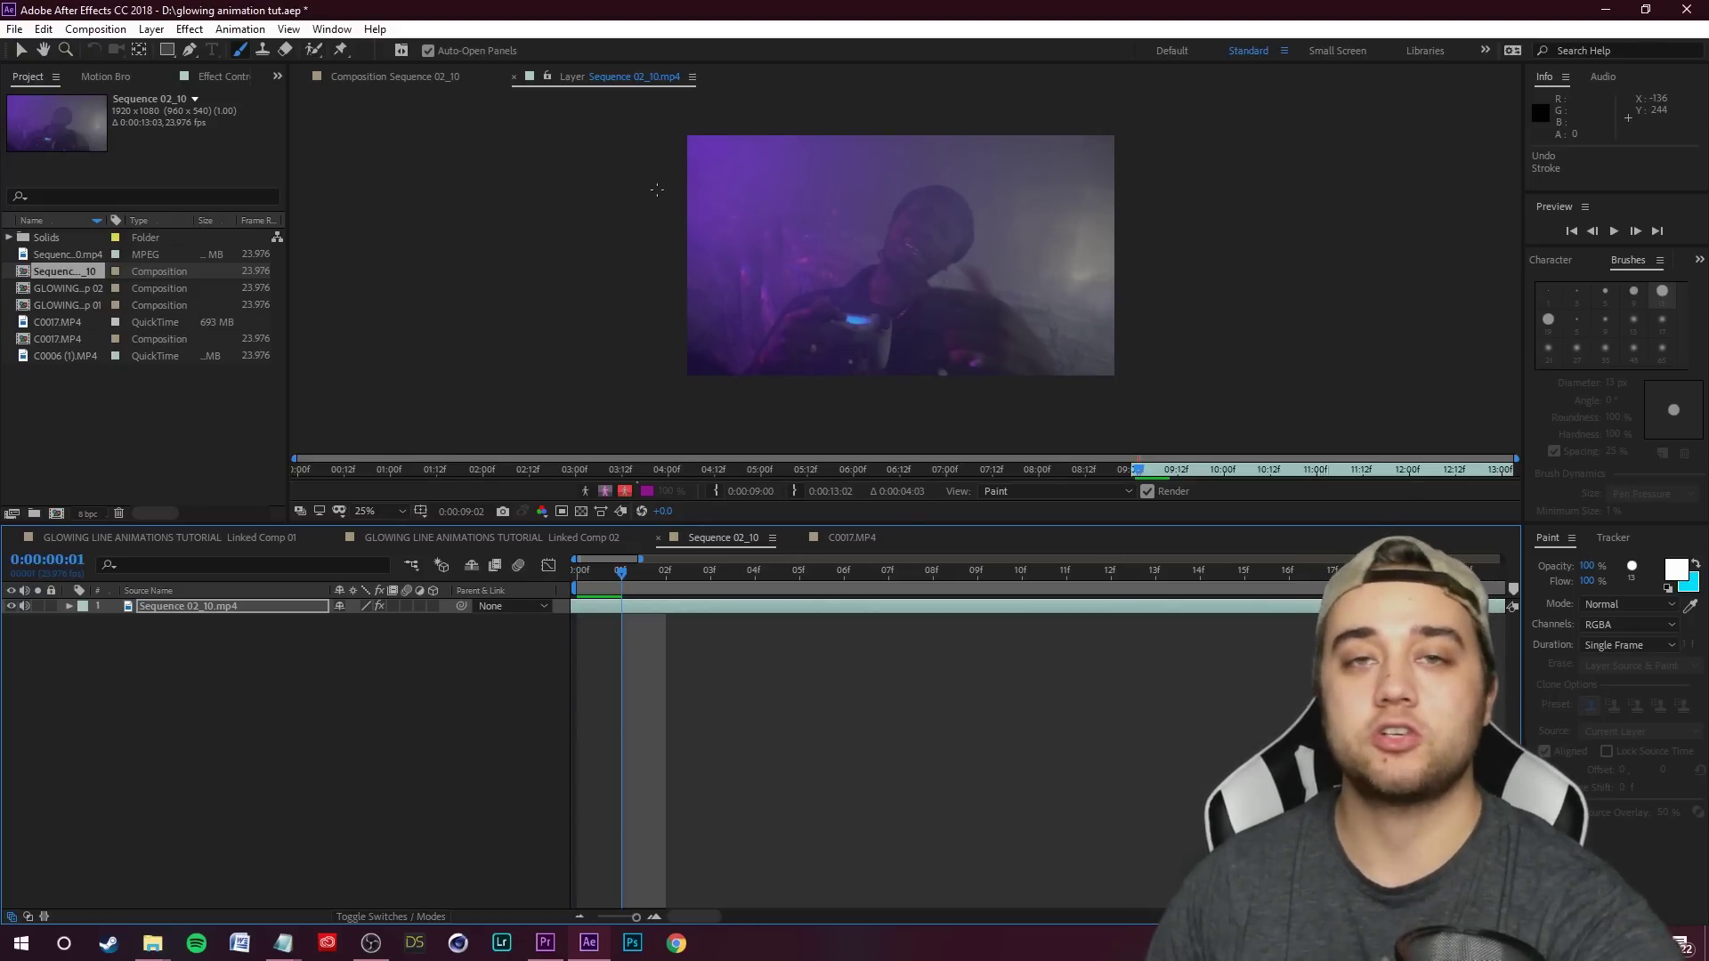
{"action": "key", "text": "Page_Down"}
{"action": "key", "text": "Page_Down"}
{"action": "key", "text": "Page_Down"}
{"action": "key", "text": "Page_Down"}
{"action": "key", "text": "Page_Up"}
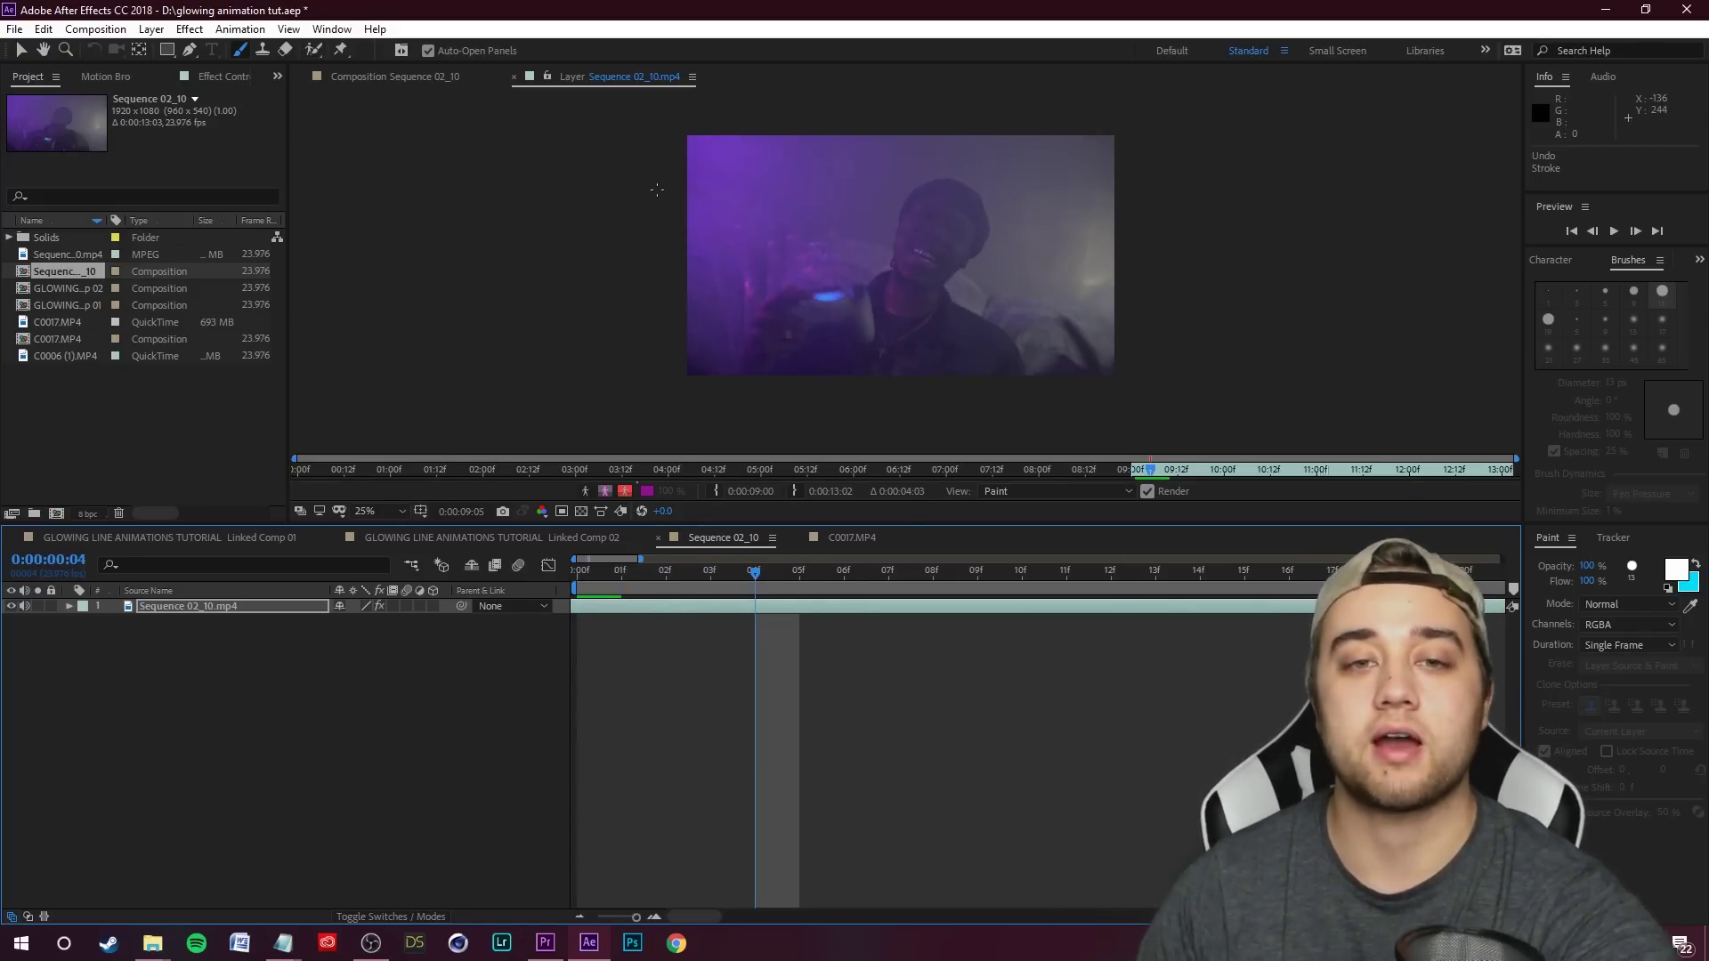
{"action": "key", "text": "Page_Up"}
{"action": "key", "text": "Page_Up"}
{"action": "key", "text": "Page_Up"}
{"action": "key", "text": "Page_Up"}
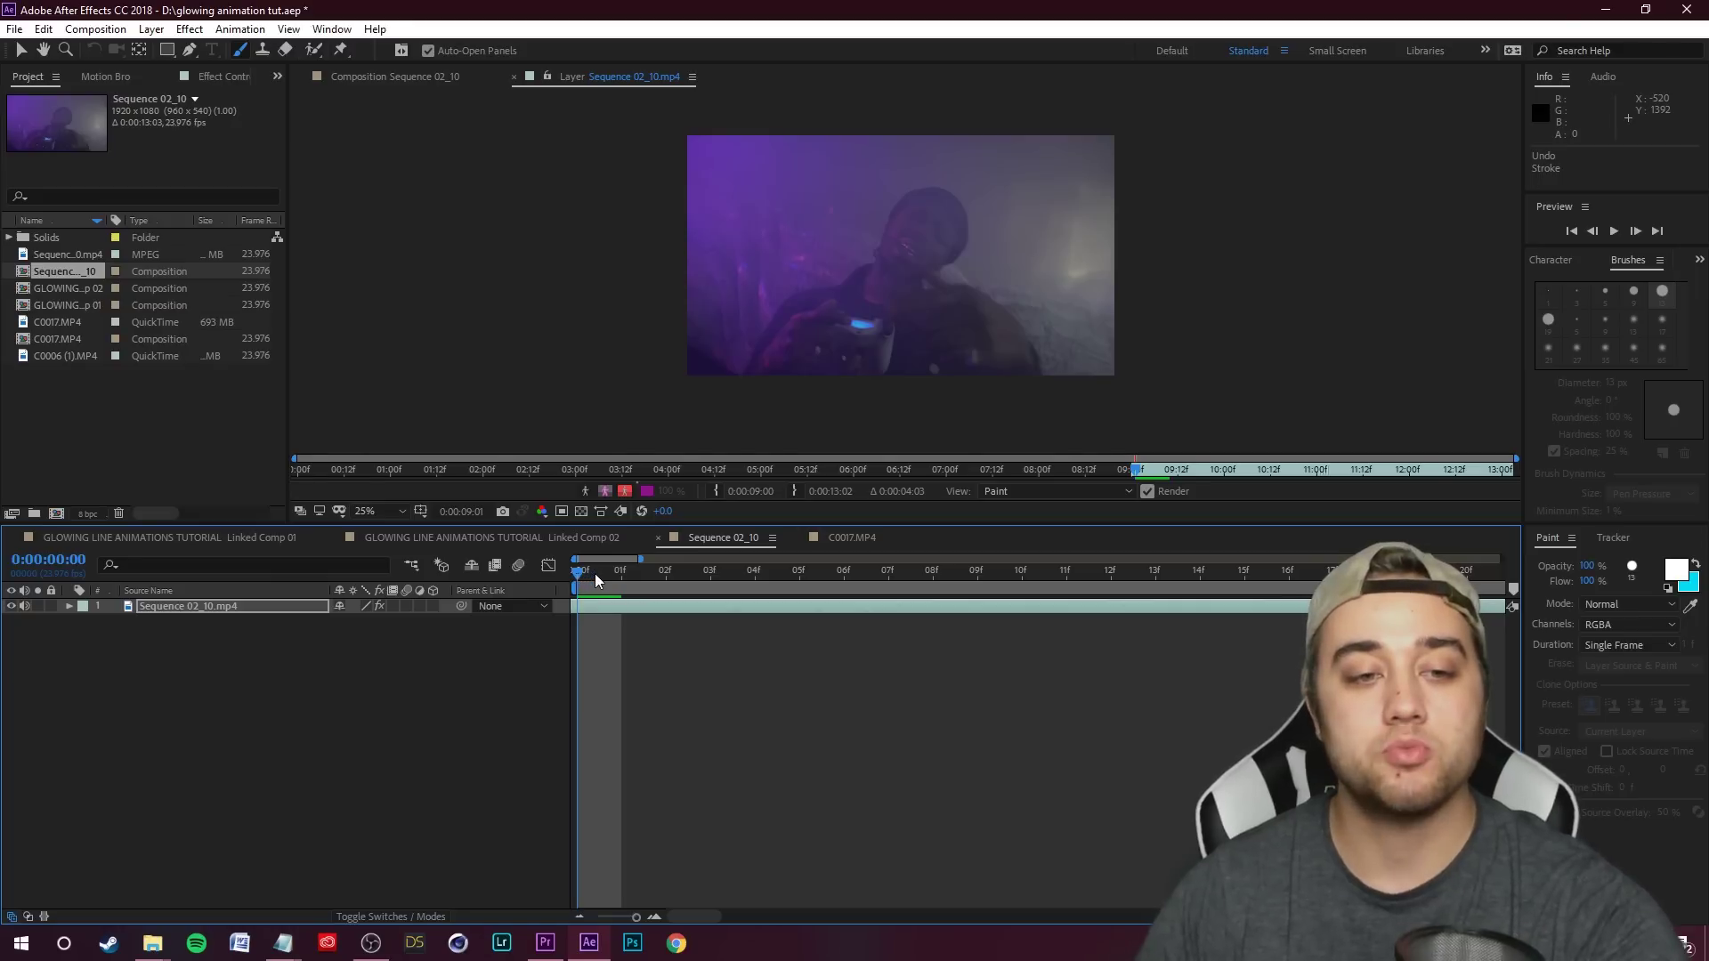
- Inspect the frames near the start of the layer, jump to its out point, and step back a few frames
{"action": "key", "text": "Page_Down"}
{"action": "left_click", "coordinate": [668, 575]}
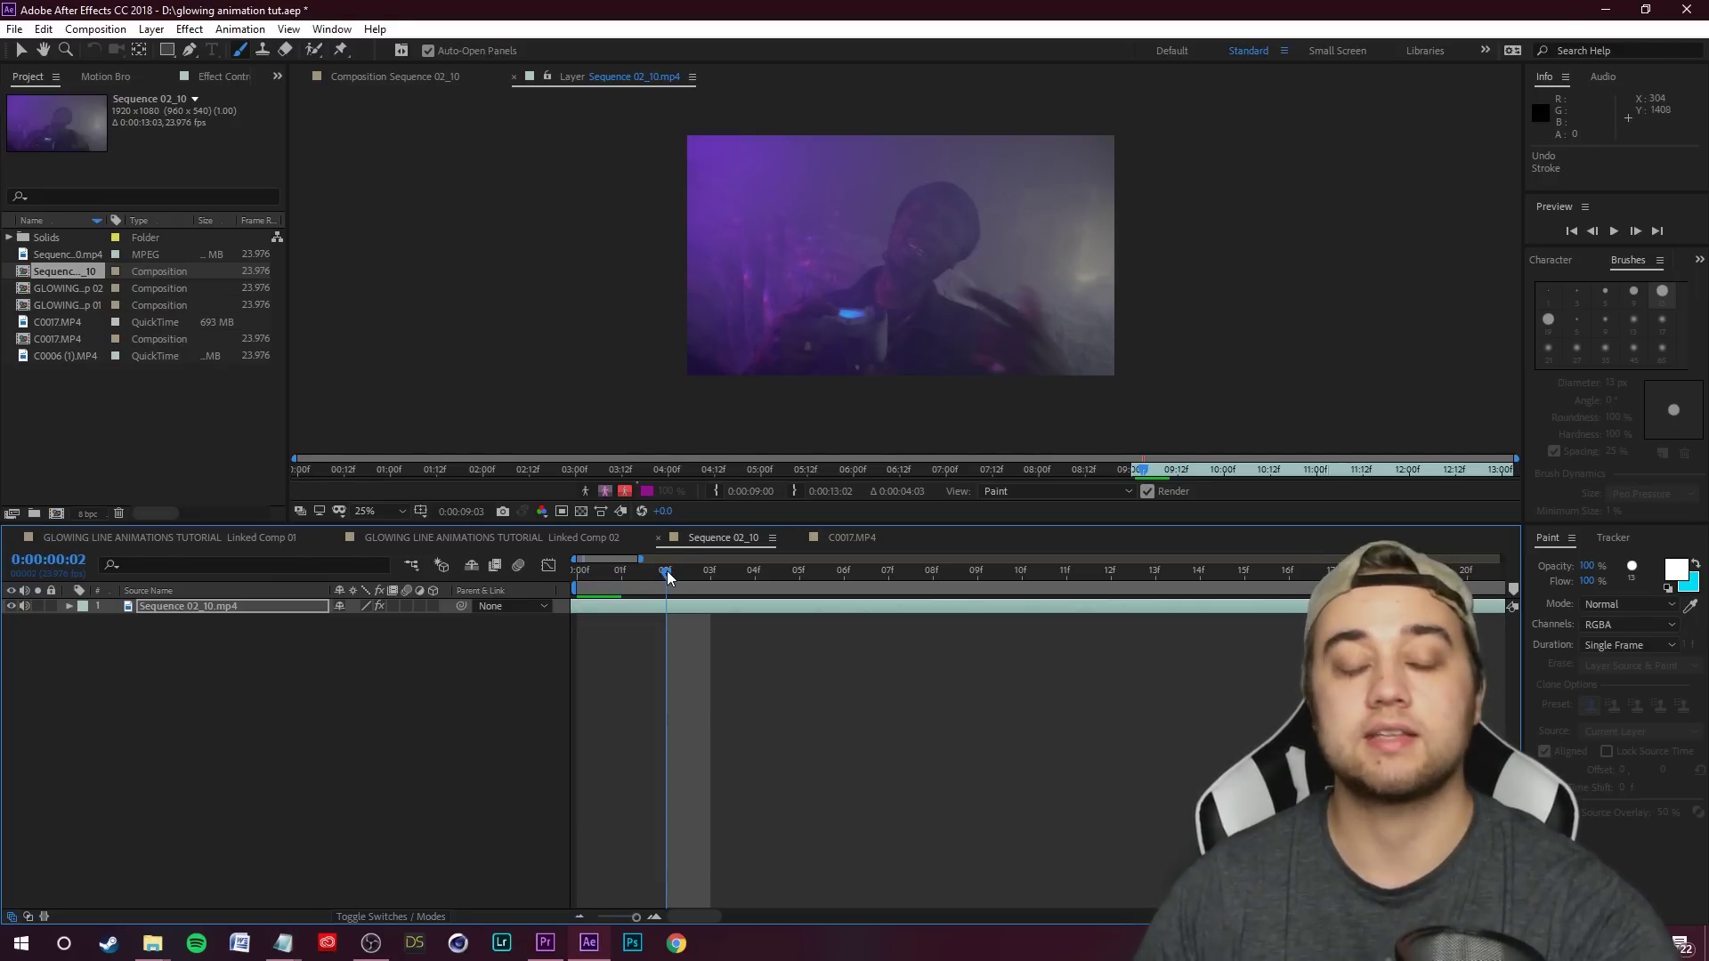
{"action": "left_click_drag", "start_coordinate": [668, 577], "coordinate": [580, 579]}
{"action": "key", "text": "o"}
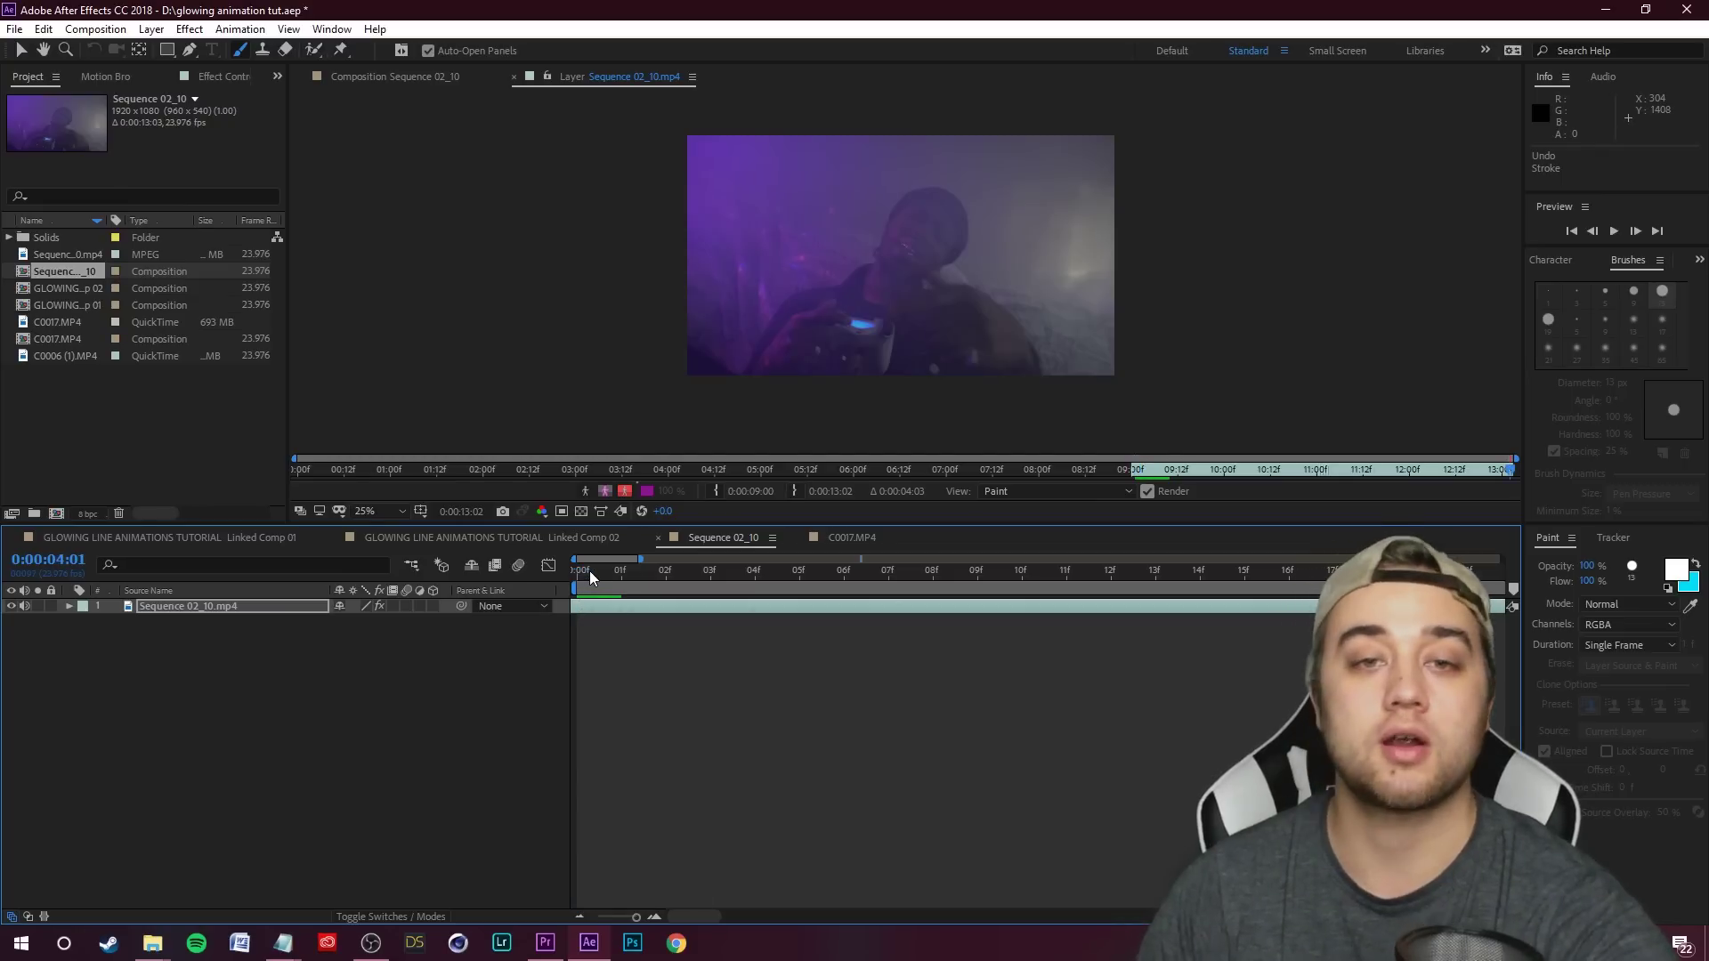
{"action": "key", "text": "Page_Up"}
{"action": "key", "text": "Page_Up"}
{"action": "key", "text": "Page_Up"}
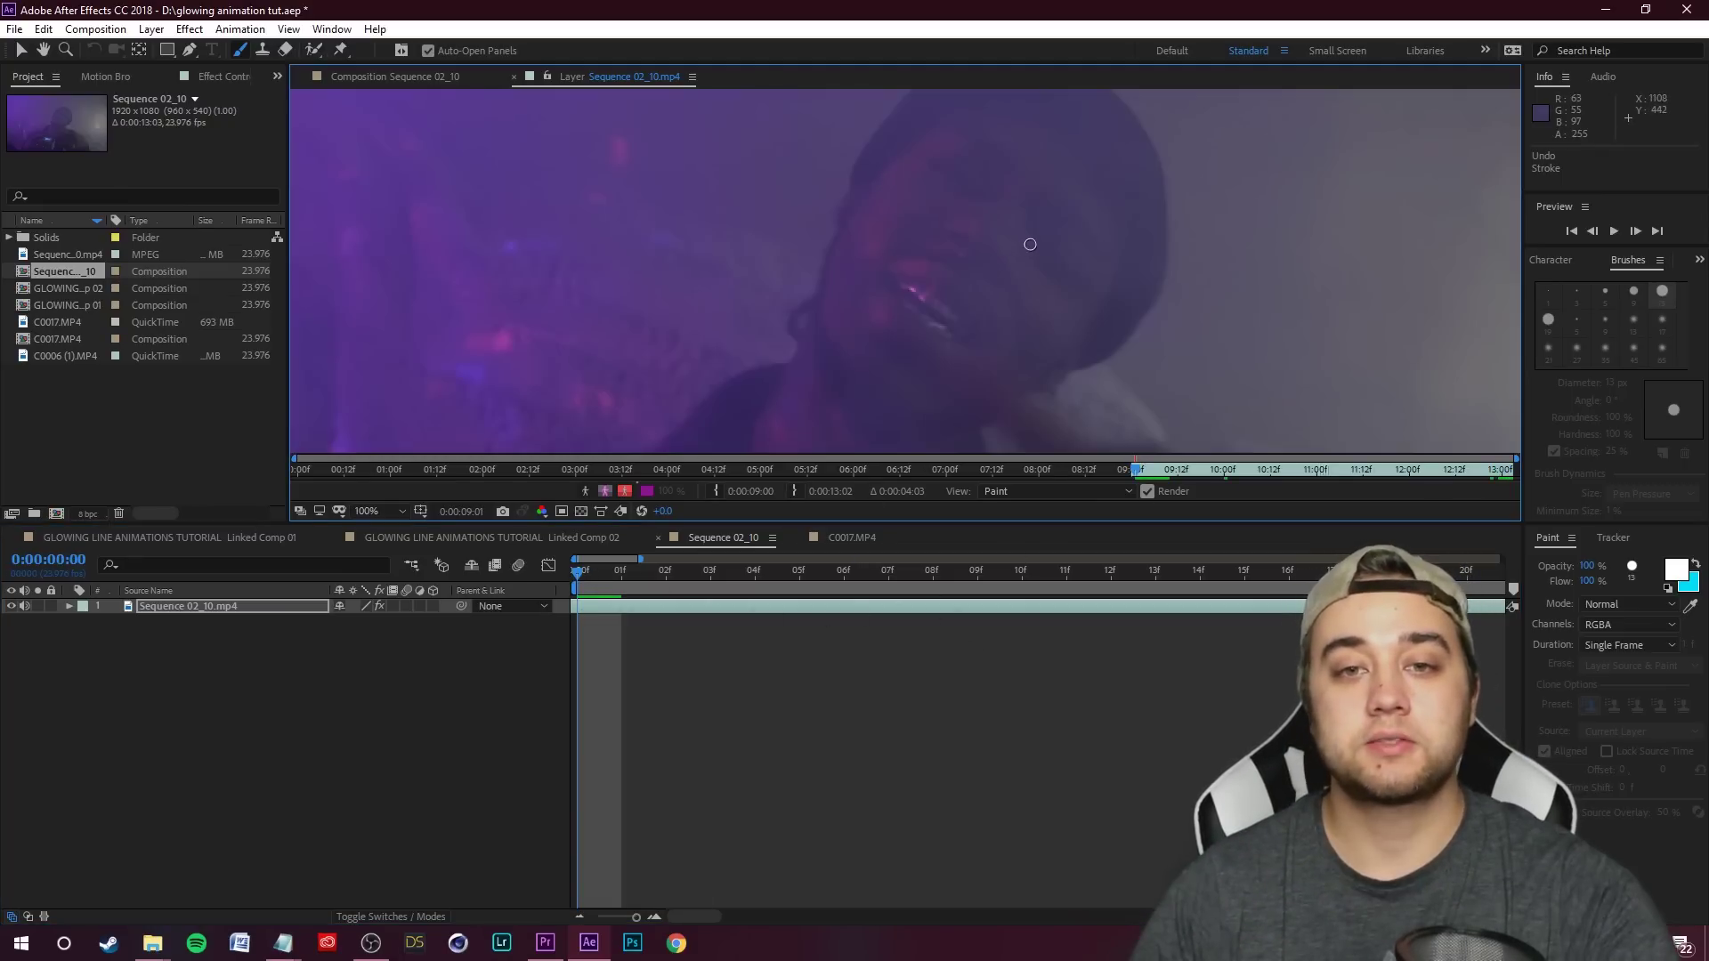
- Paint a white dot over each of the subject's eyes on the first frame
{"action": "scroll", "coordinate": [977, 266], "scroll_direction": "down", "scroll_amount": 1}
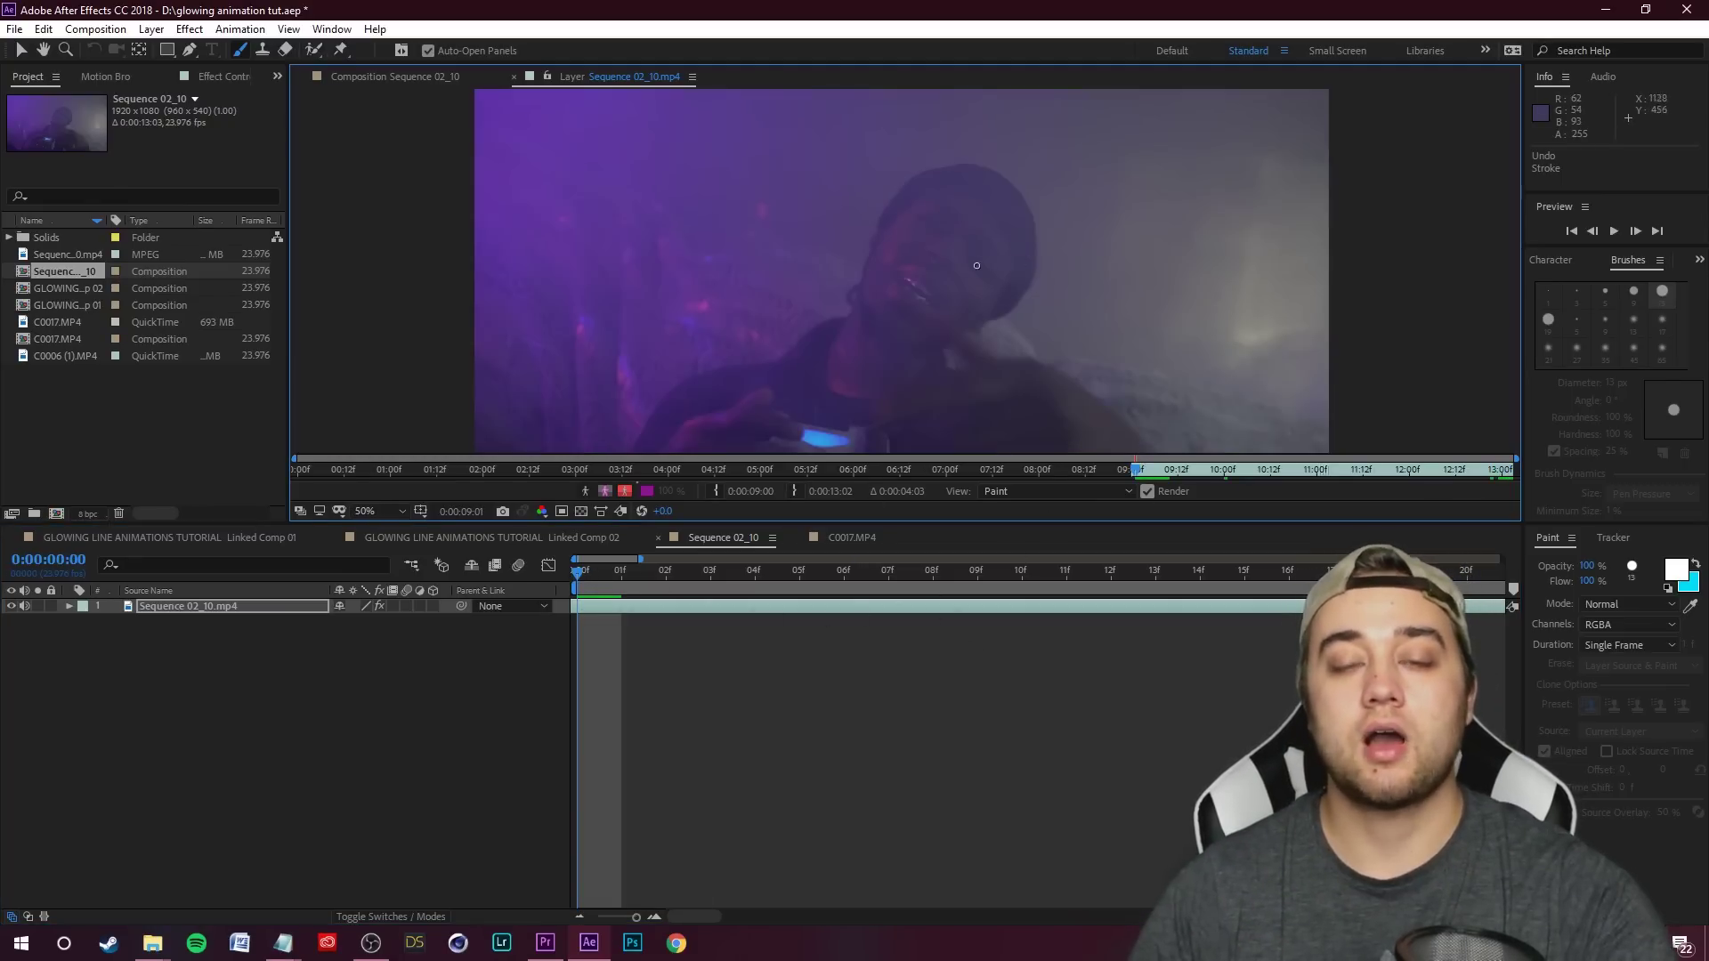
{"action": "left_click", "coordinate": [982, 261]}
{"action": "left_click_drag", "start_coordinate": [933, 228], "coordinate": [936, 225]}
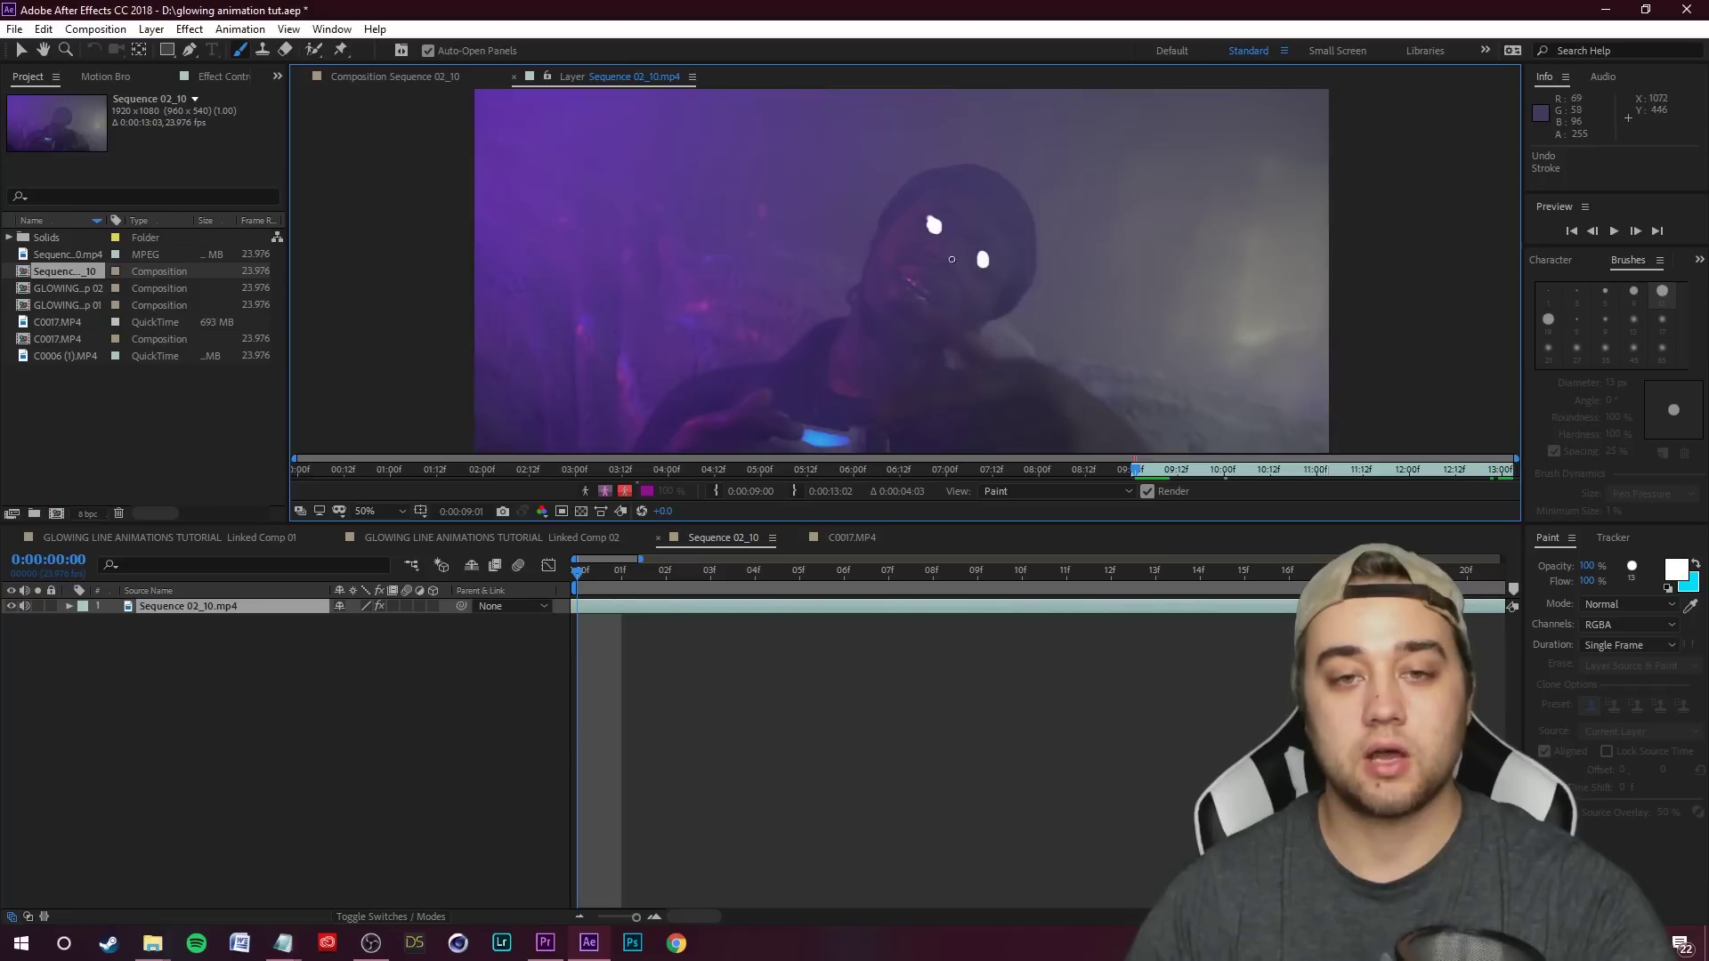
{"action": "scroll", "coordinate": [950, 258], "scroll_direction": "down", "scroll_amount": 1}
{"action": "scroll", "coordinate": [973, 283], "scroll_direction": "up", "scroll_amount": 1}
- Continue the white eye dots frame by frame on frames 1, 2 and 3, following the subject's head
{"action": "key", "text": "Page_Down"}
{"action": "left_click", "coordinate": [988, 260]}
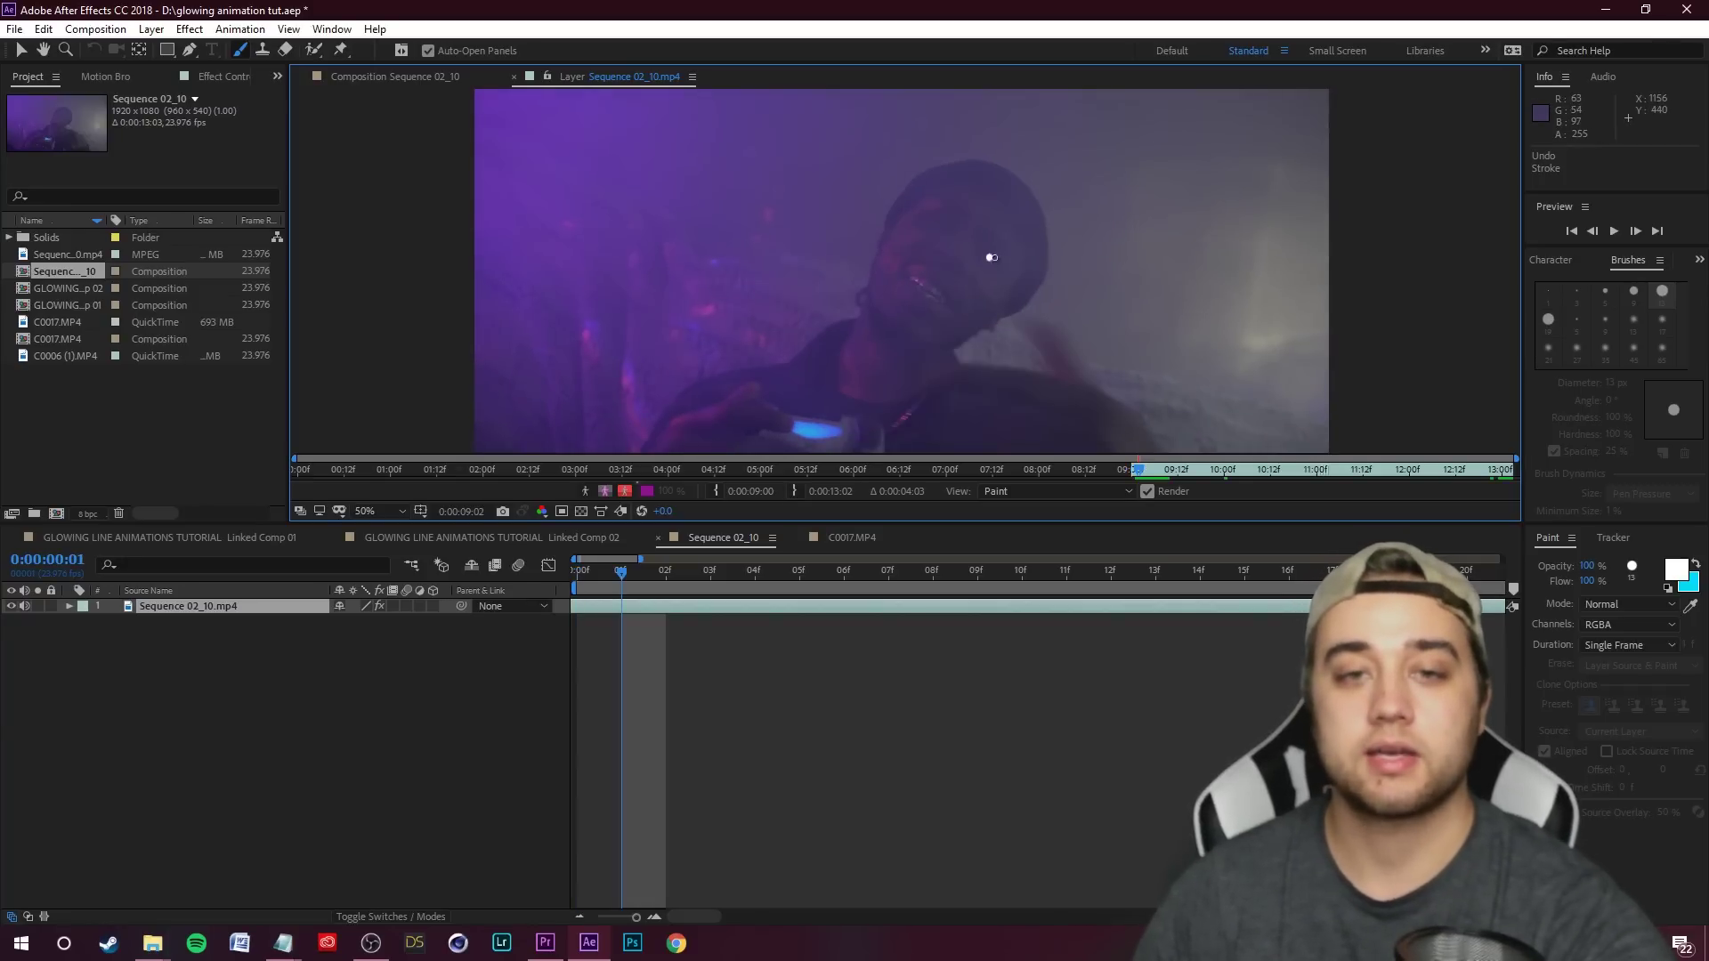
{"action": "key", "text": "Page_Down"}
{"action": "left_click", "coordinate": [1005, 259]}
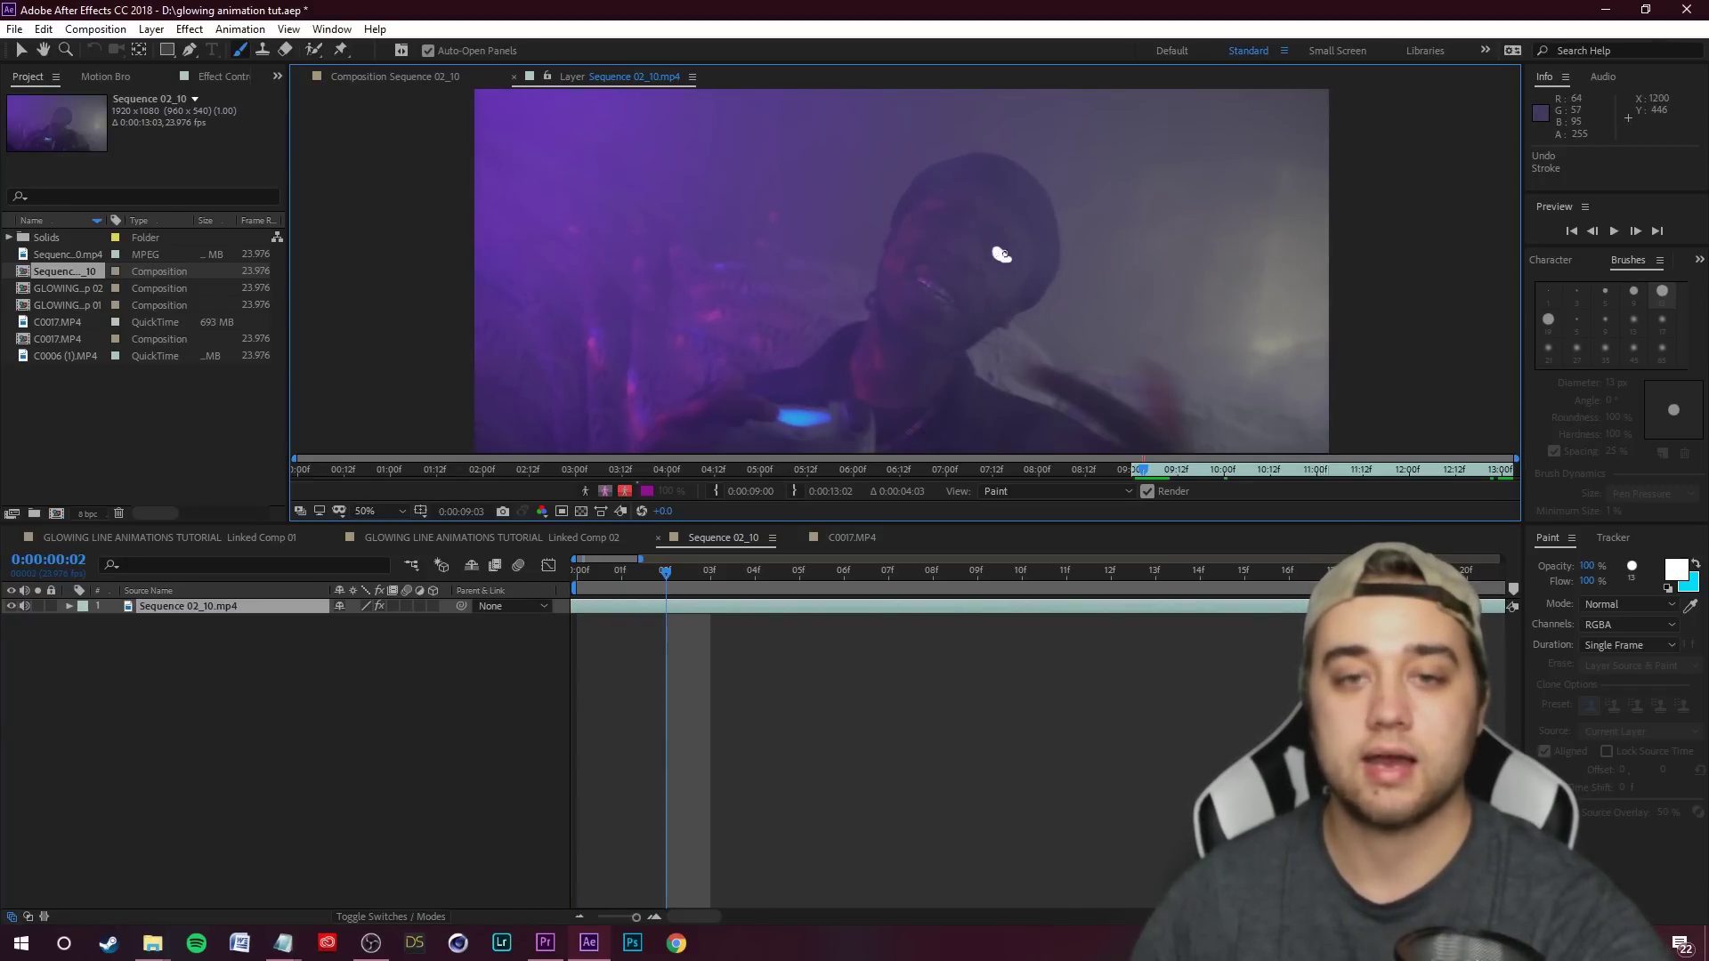
{"action": "left_click", "coordinate": [944, 223]}
{"action": "key", "text": "Page_Down"}
{"action": "left_click", "coordinate": [1005, 253]}
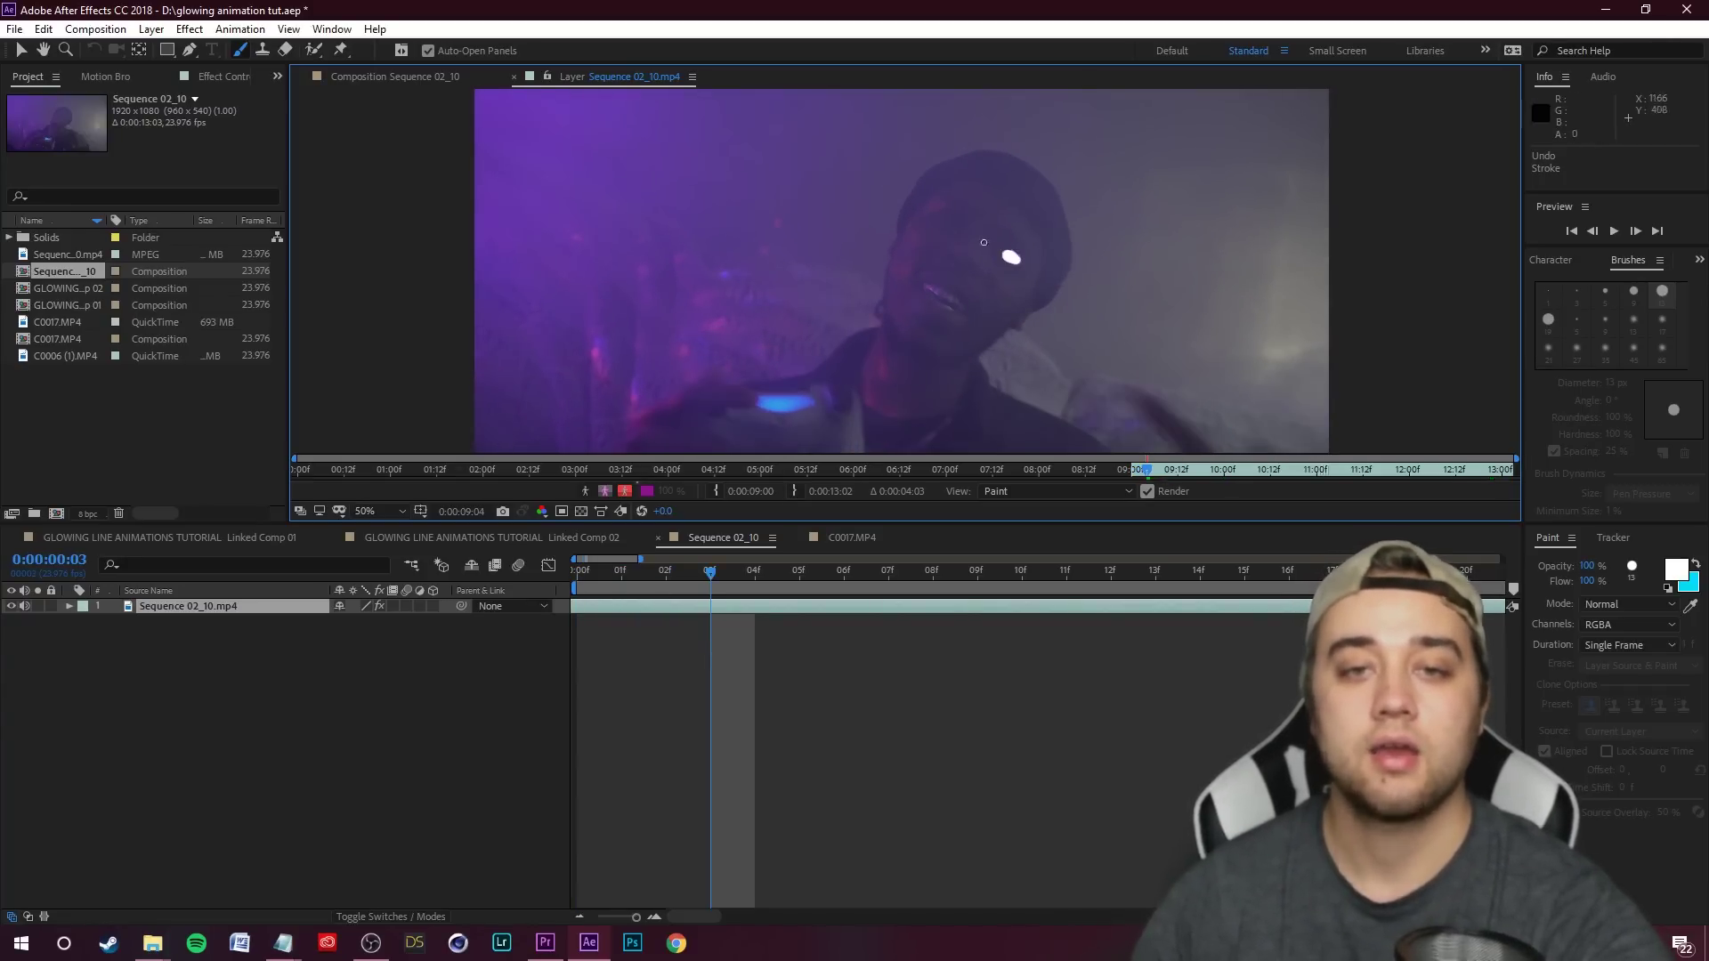
- Play back the painted layer to review the eye animation, stopping at about frame 12
{"action": "key", "text": "space"}
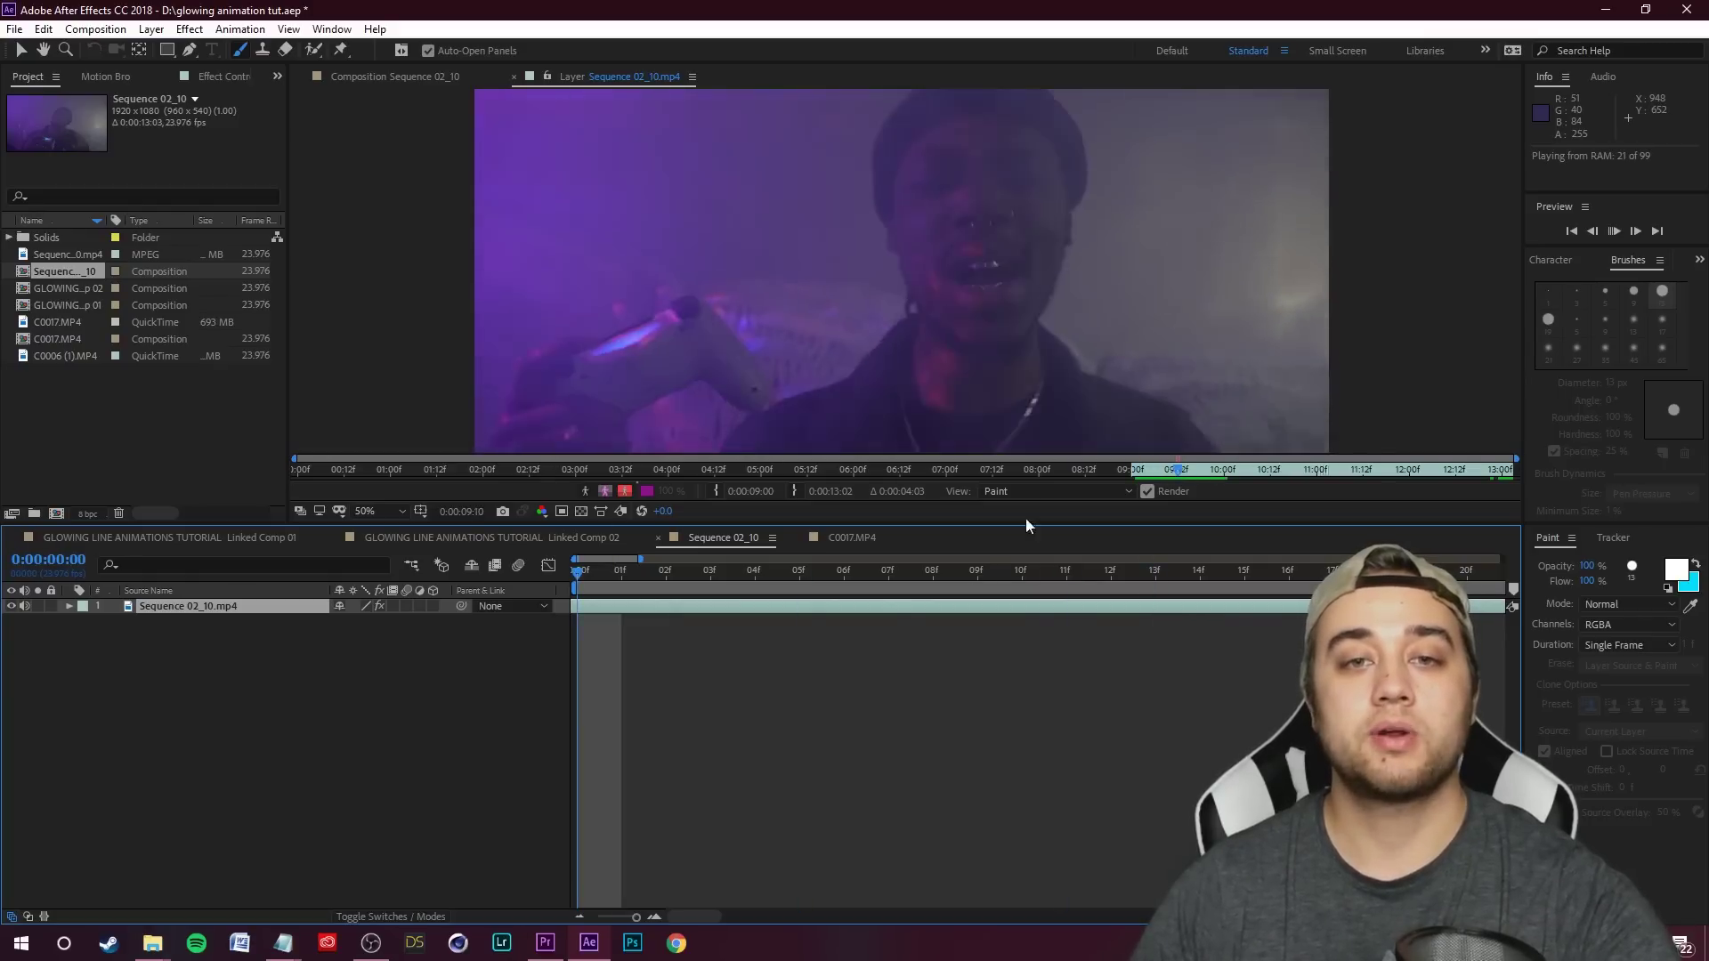
{"action": "key", "text": "space"}
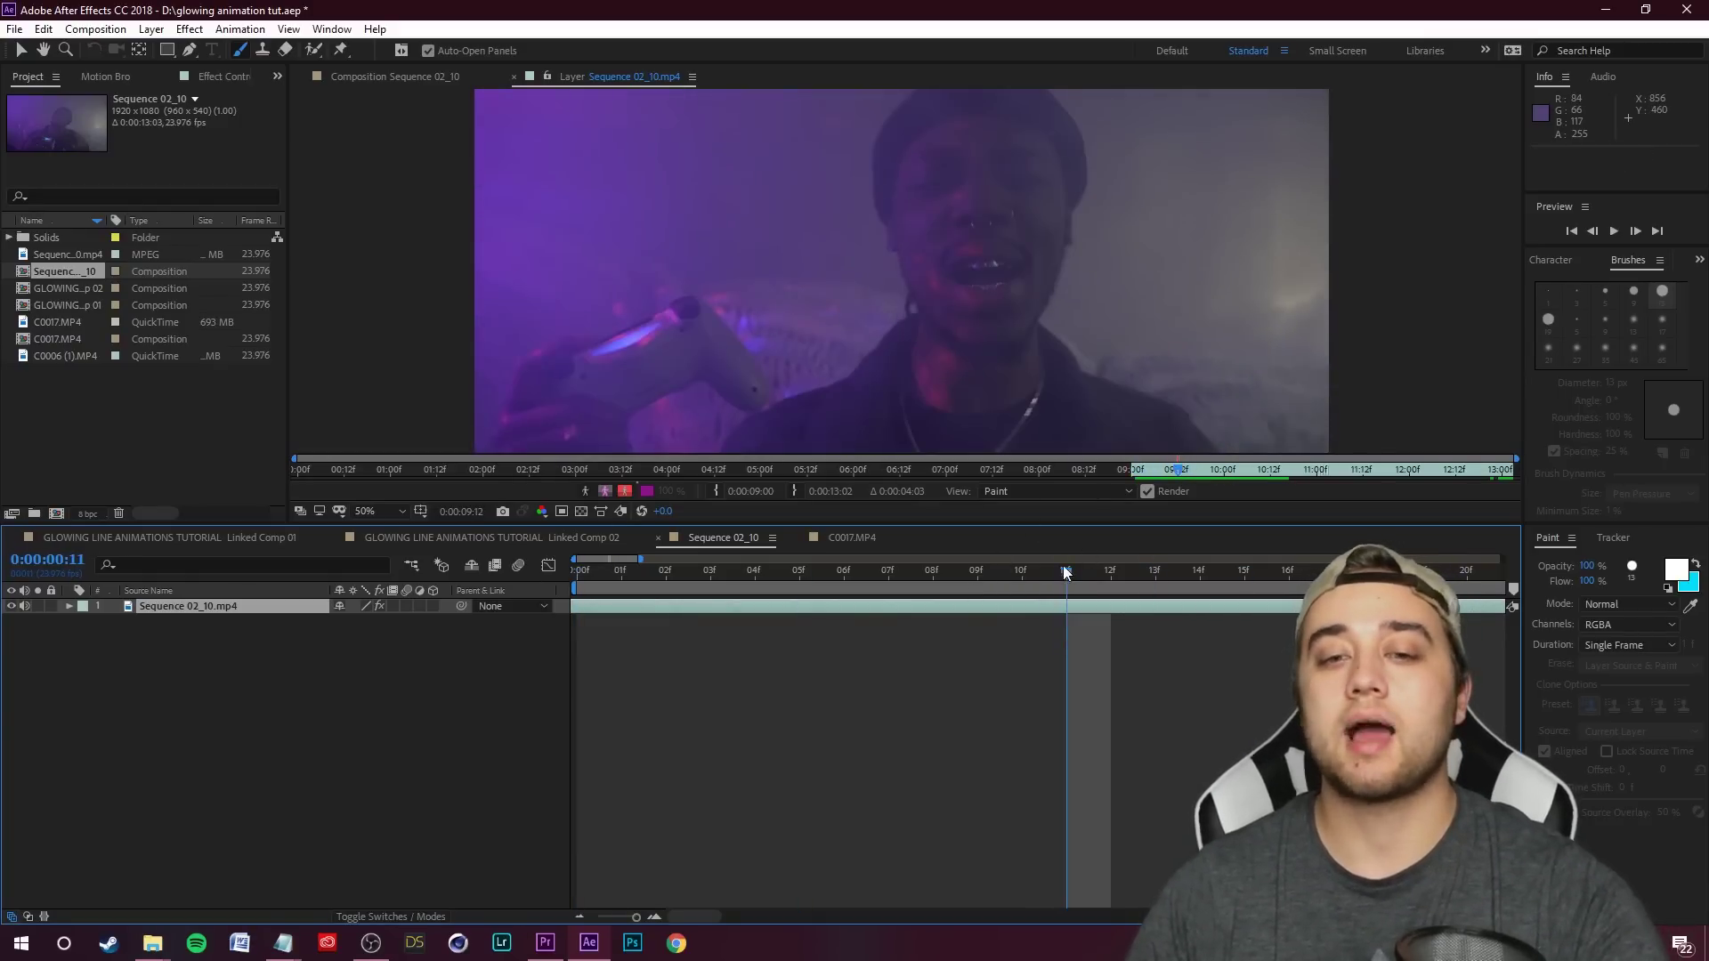
{"action": "key", "text": "space"}
{"action": "key", "text": "space"}
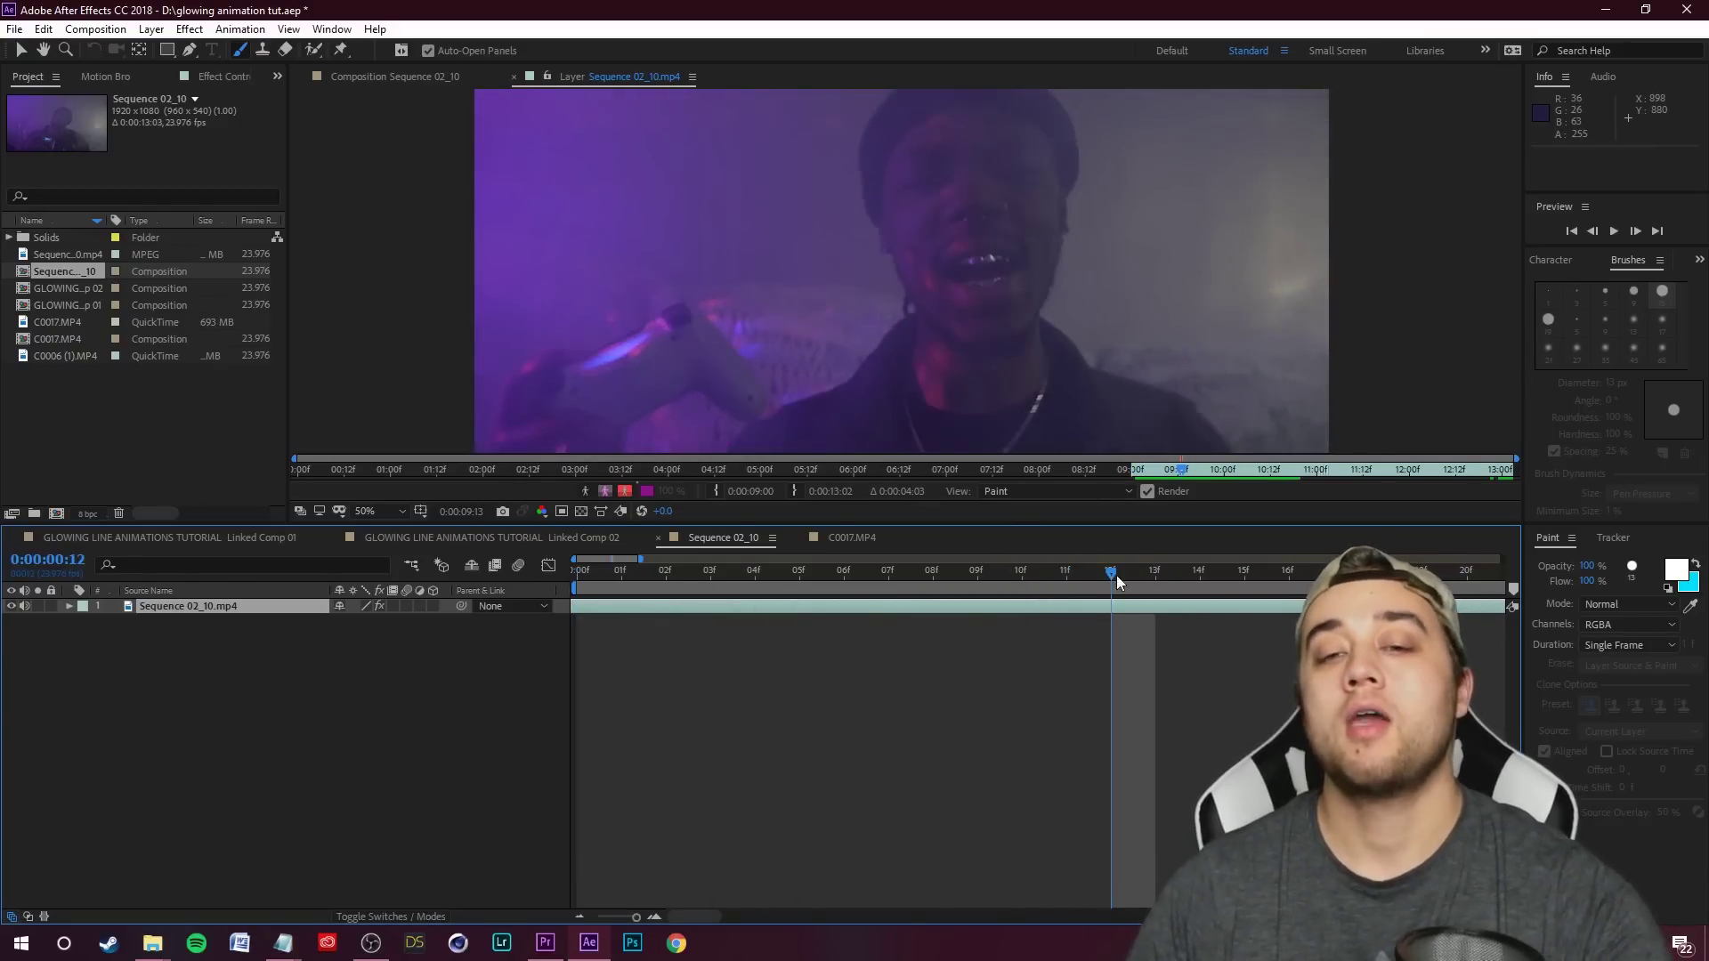
- Paint rough white strokes around the subject's shoulder and head, frame by frame from frame 8 to about frame 11
{"action": "left_click_drag", "start_coordinate": [1117, 575], "coordinate": [878, 586]}
{"action": "key", "text": "Page_Down"}
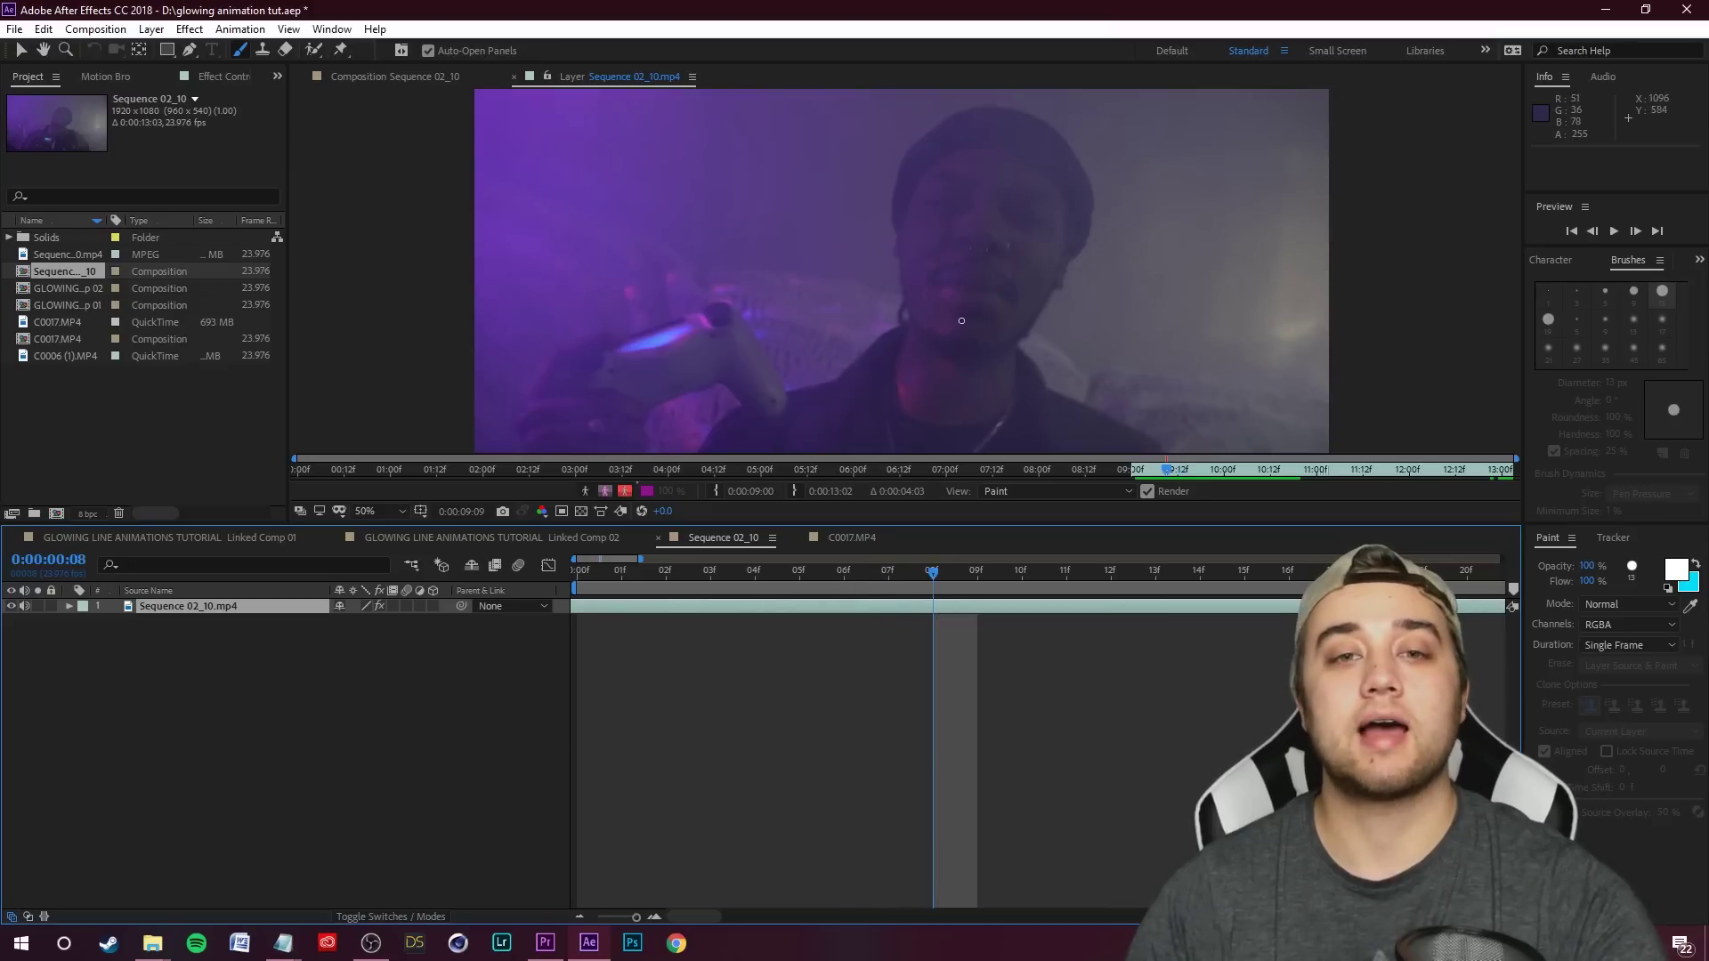
{"action": "scroll", "coordinate": [903, 352], "scroll_direction": "down", "scroll_amount": 1}
{"action": "left_click_drag", "start_coordinate": [1062, 402], "coordinate": [1004, 307]}
{"action": "key", "text": "Page_Down"}
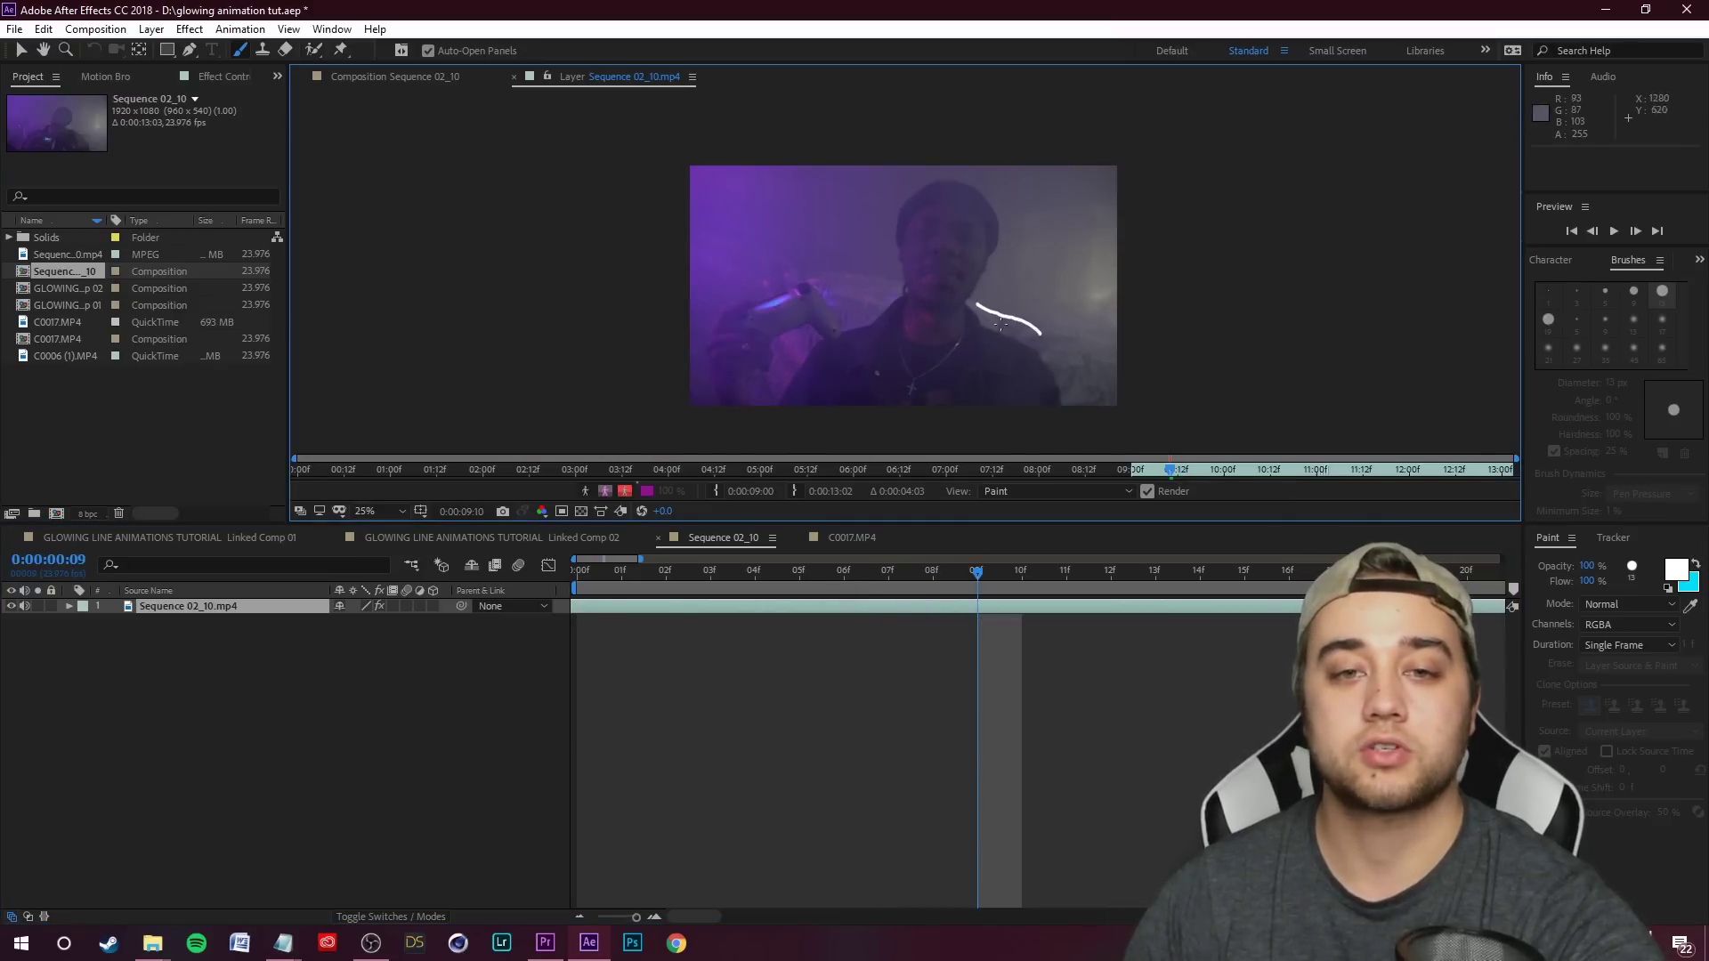
{"action": "key", "text": "Page_Down"}
{"action": "key", "text": "Page_Down"}
{"action": "left_click_drag", "start_coordinate": [868, 203], "coordinate": [1030, 215]}
- Continue the rough white strokes around the subject's arm, shoulder and head from frame 12 onward
{"action": "key", "text": "Page_Down"}
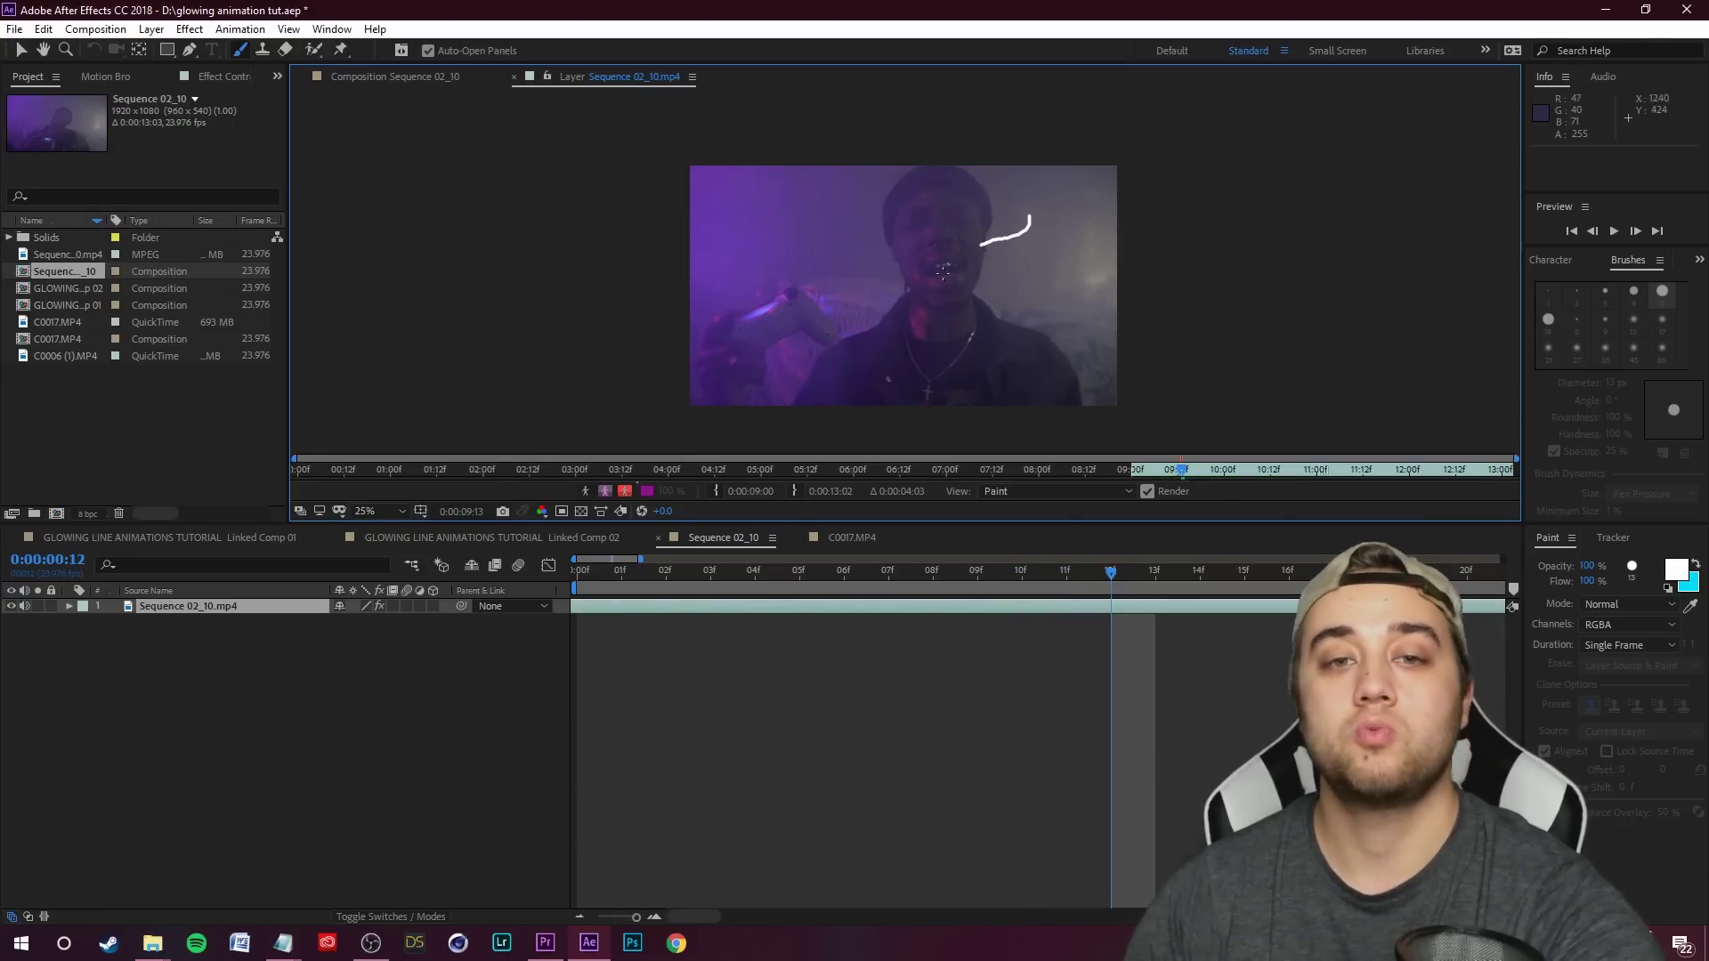
{"action": "mouse_move", "coordinate": [898, 271]}
{"action": "left_mouse_down"}
{"action": "mouse_move", "coordinate": [828, 296]}
{"action": "mouse_move", "coordinate": [831, 351]}
{"action": "left_mouse_up"}
{"action": "key", "text": "Page_Down"}
{"action": "key", "text": "Page_Down"}
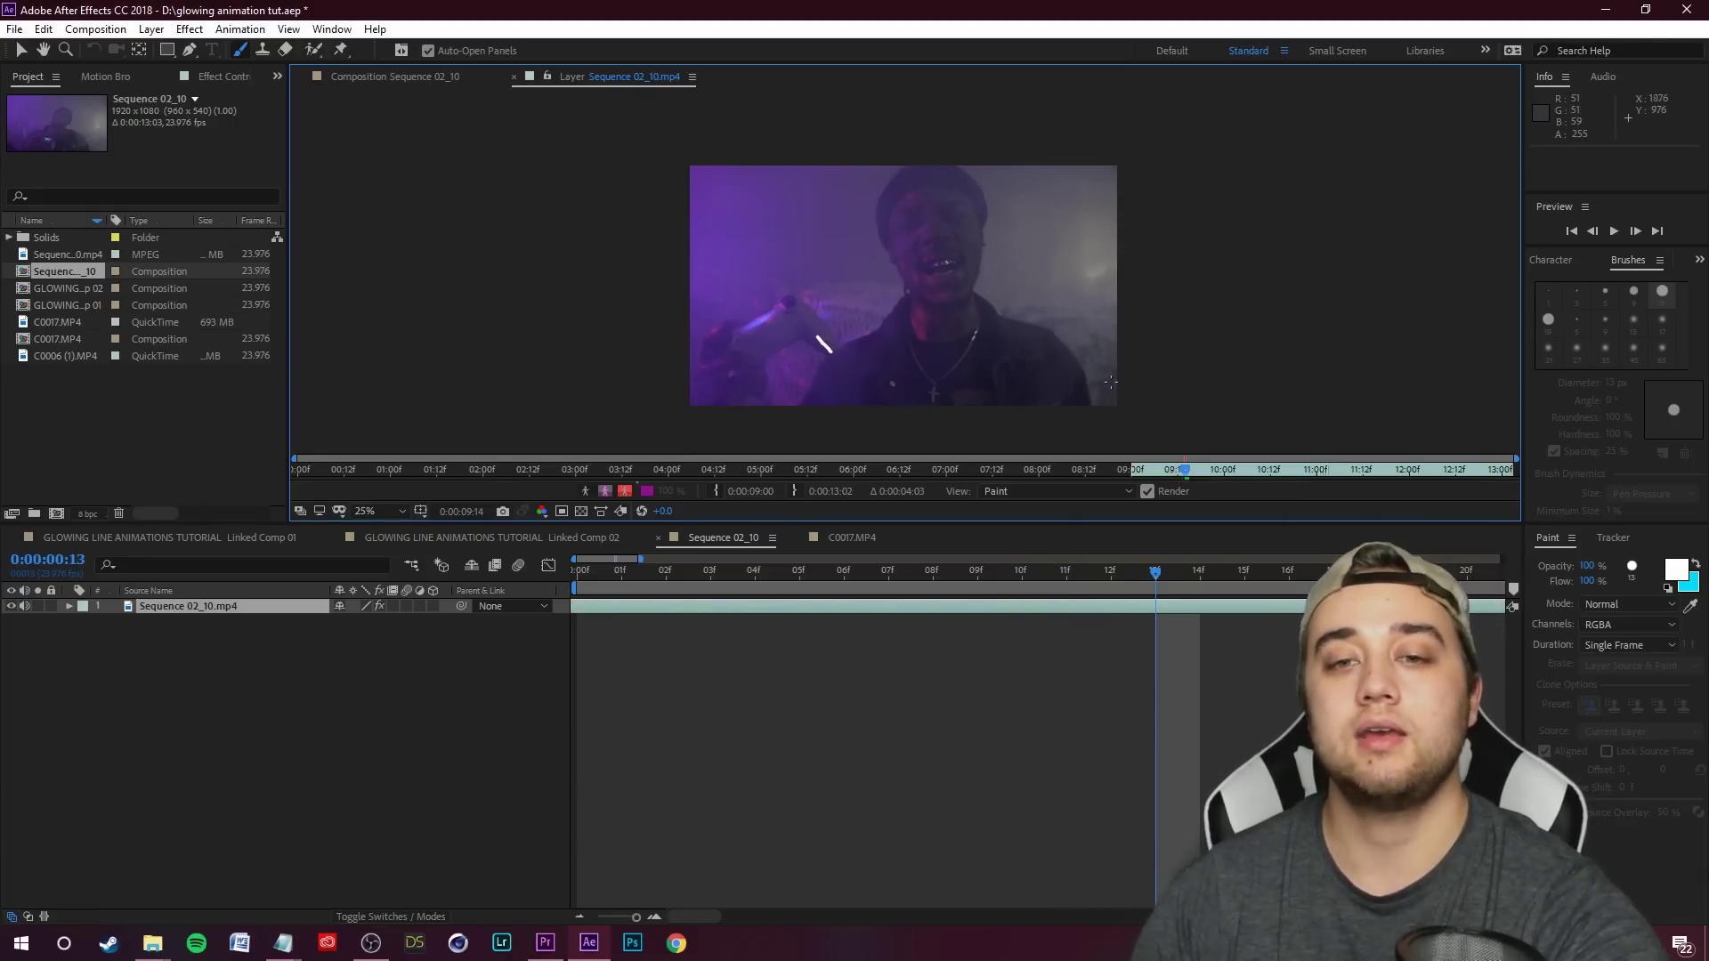
{"action": "mouse_move", "coordinate": [1088, 378]}
{"action": "left_mouse_down"}
{"action": "mouse_move", "coordinate": [1104, 331]}
{"action": "mouse_move", "coordinate": [980, 249]}
{"action": "left_mouse_up"}
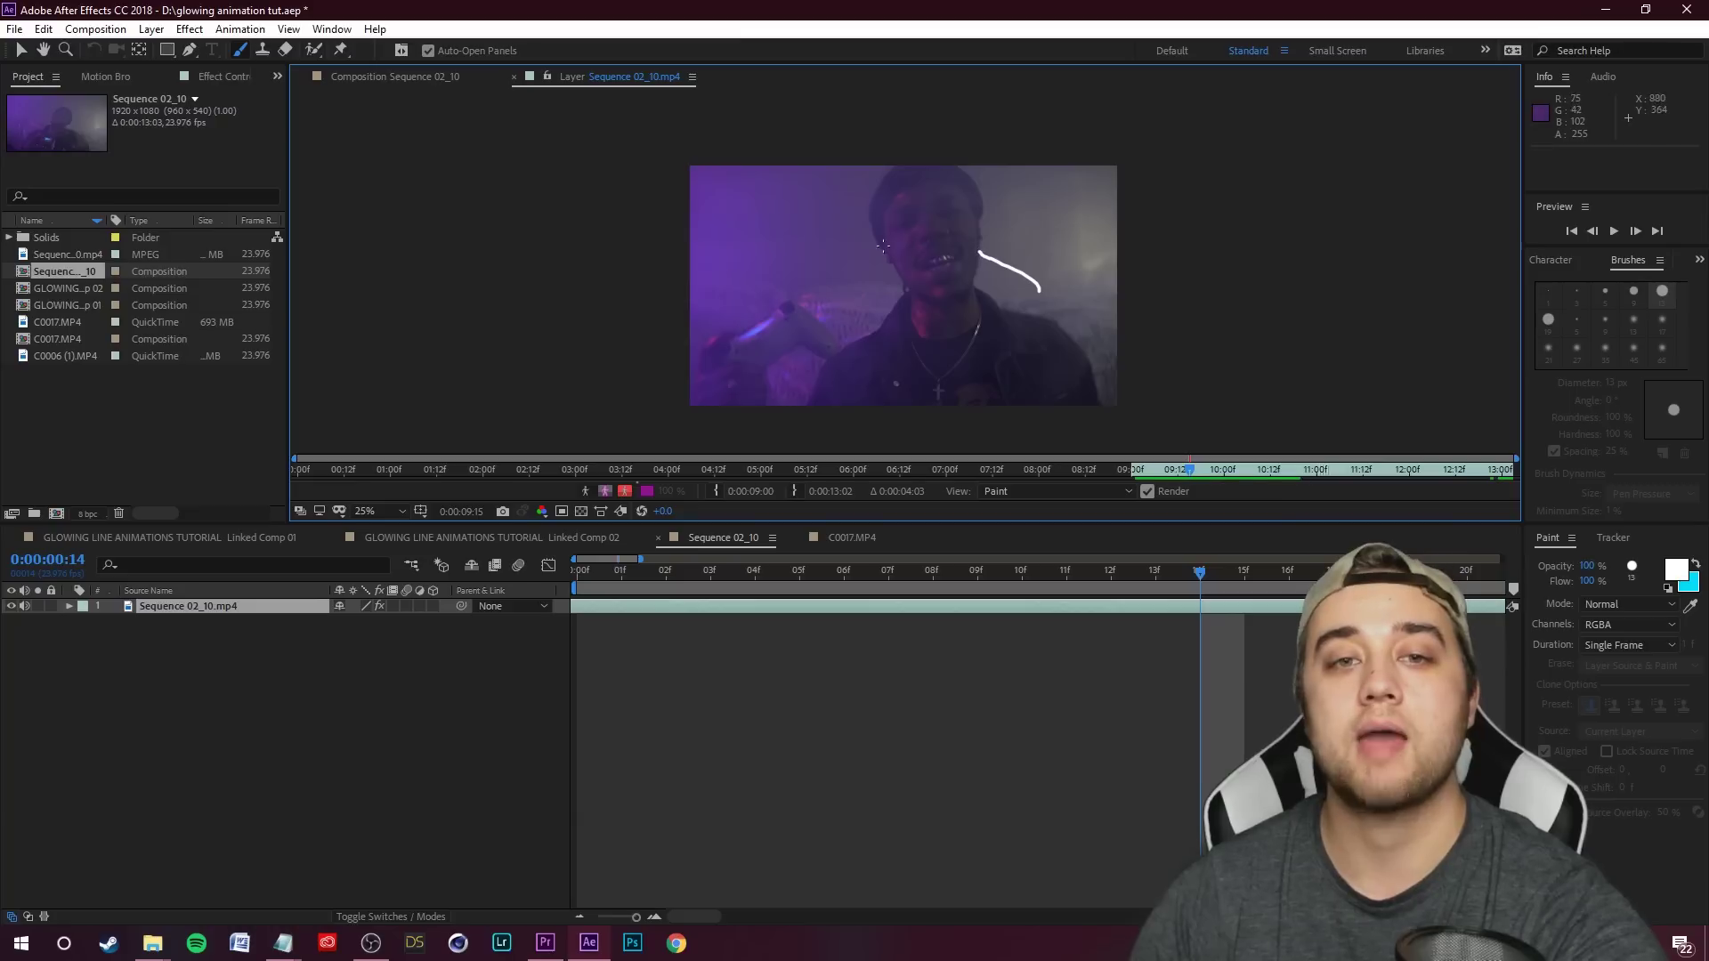
{"action": "left_click_drag", "start_coordinate": [876, 225], "coordinate": [821, 200]}
{"action": "key", "text": "Page_Down"}
{"action": "key", "text": "Page_Down"}
{"action": "key", "text": "Page_Down"}
{"action": "key", "text": "Page_Down"}
{"action": "key", "text": "Page_Down"}
{"action": "key", "text": "Page_Down"}
{"action": "key", "text": "Page_Down"}
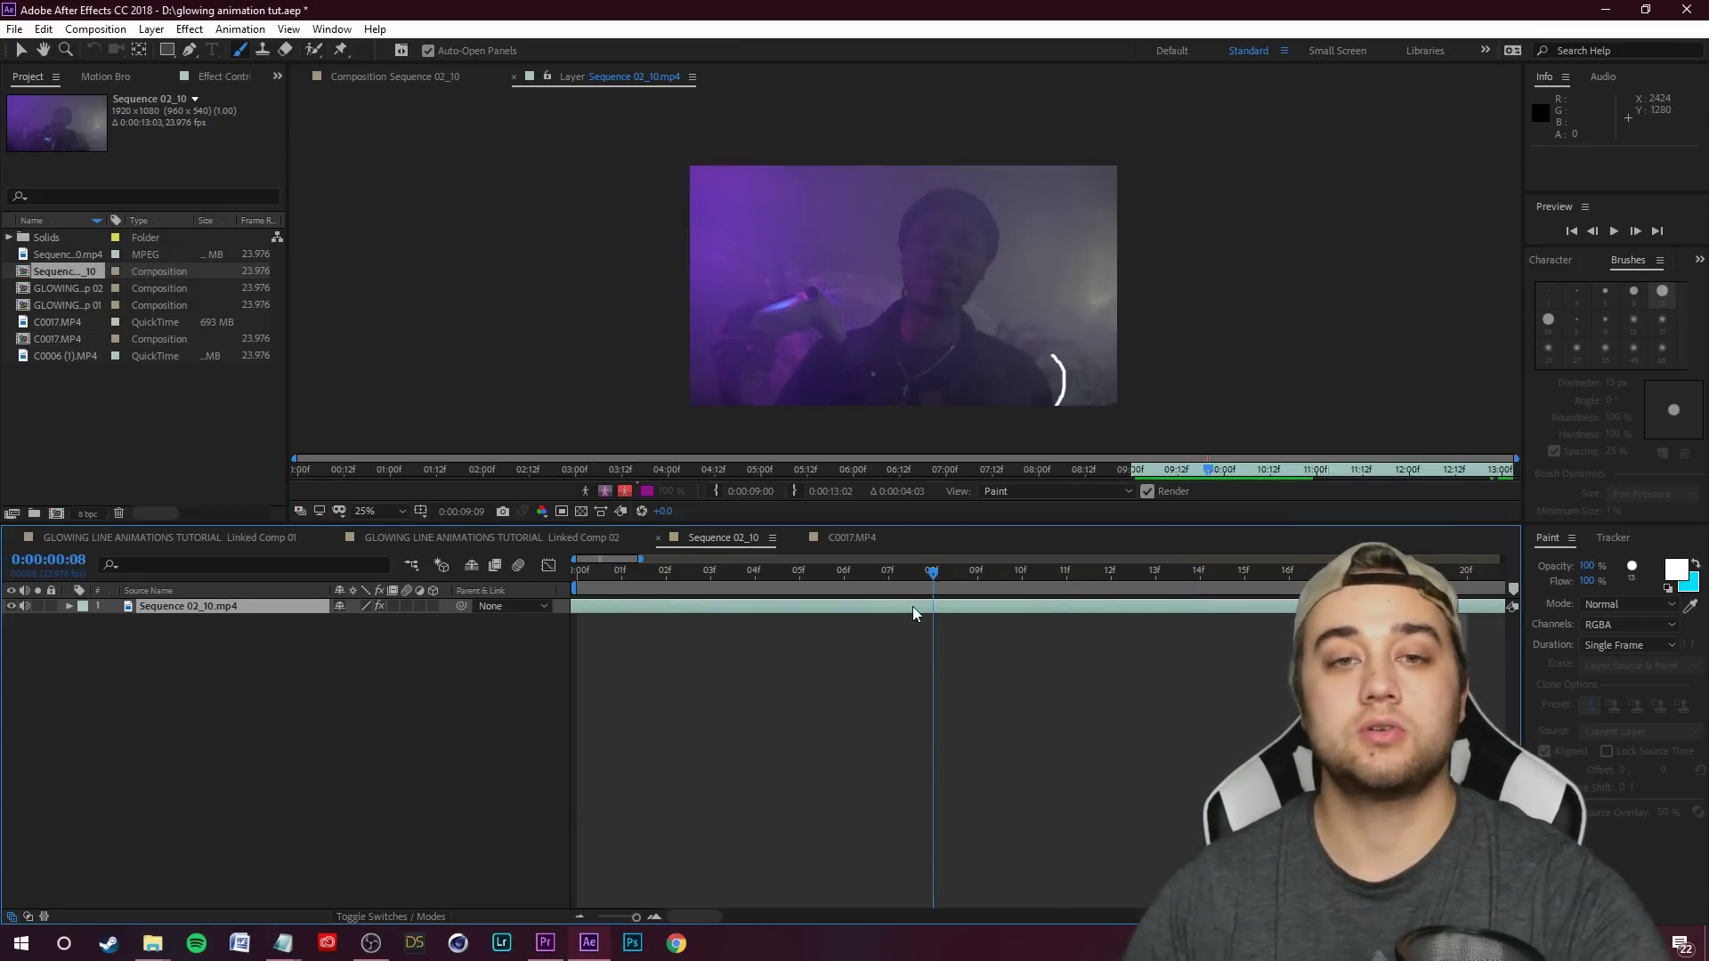
- Play back the painted layer from frame 8 and undo the rough strokes around the subject
{"action": "key", "text": "space"}
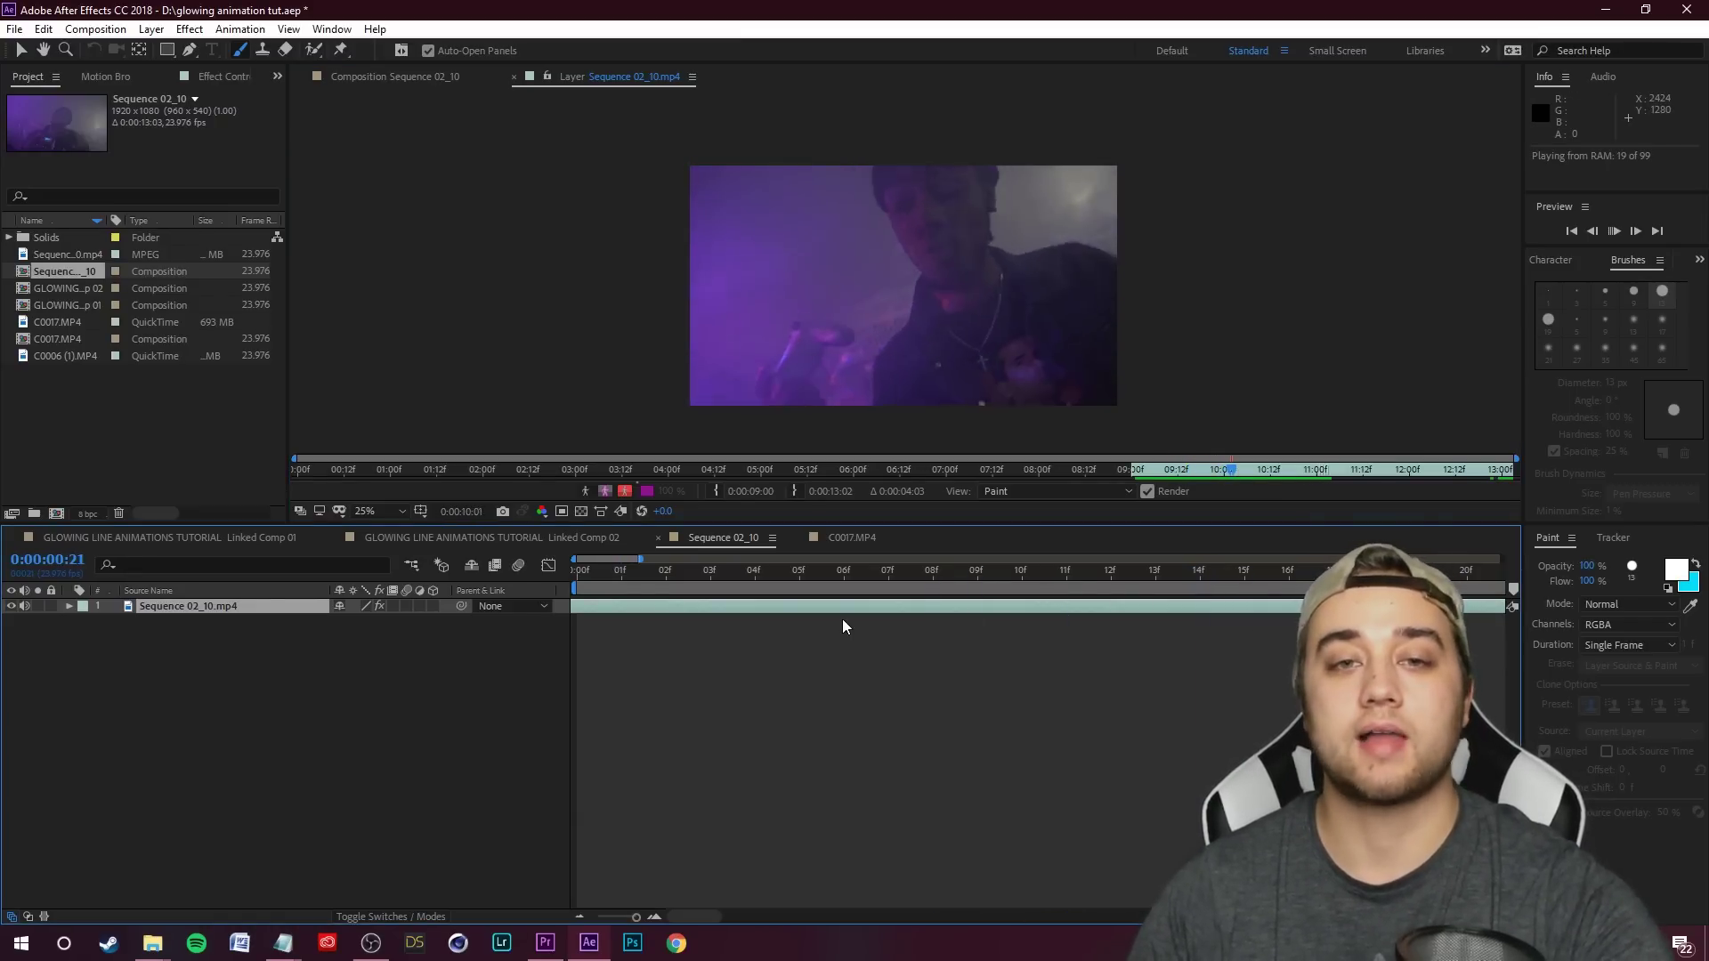
{"action": "key", "text": "space"}
{"action": "key", "text": "ctrl+z"}
{"action": "key", "text": "ctrl+z"}
{"action": "key", "text": "ctrl+z"}
{"action": "key", "text": "ctrl+z"}
{"action": "key", "text": "ctrl+z"}
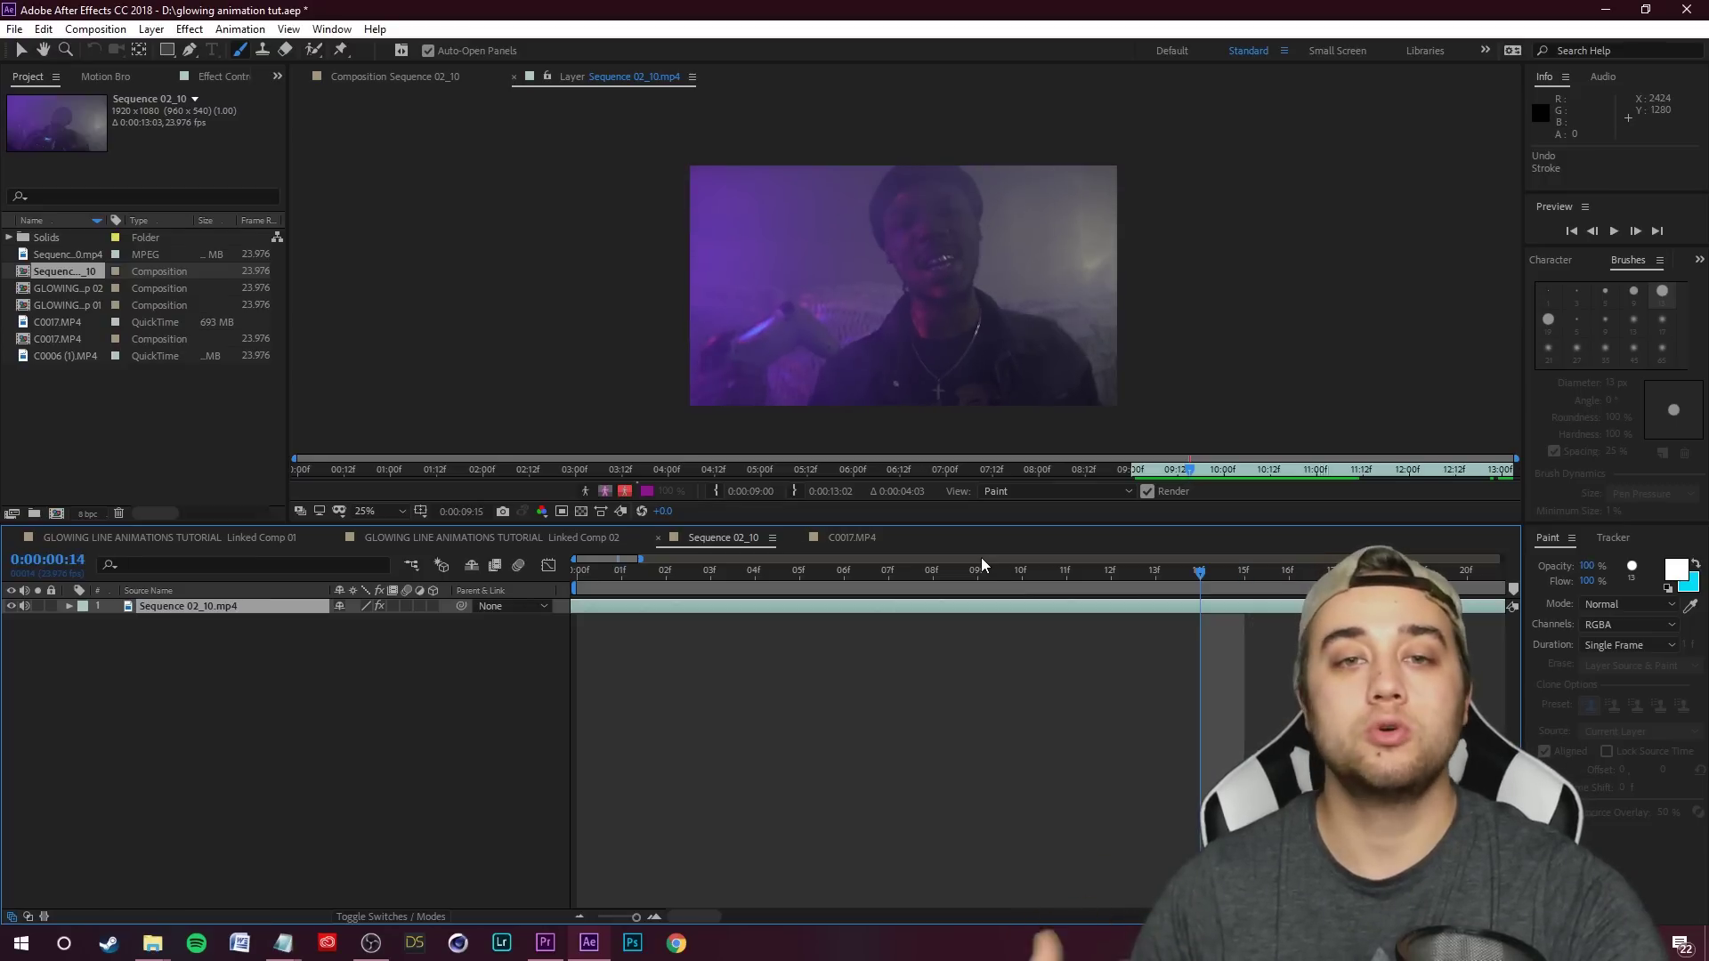
- Paint a white line following the outside of the subject's arm and shoulder, one stroke each on frames 8, 9, 10 and 11
{"action": "key", "text": "Page_Up"}
{"action": "key", "text": "Page_Up"}
{"action": "key", "text": "Page_Up"}
{"action": "key", "text": "Page_Up"}
{"action": "key", "text": "Page_Up"}
{"action": "key", "text": "Page_Up"}
{"action": "key", "text": "Page_Up"}
{"action": "key", "text": "Page_Up"}
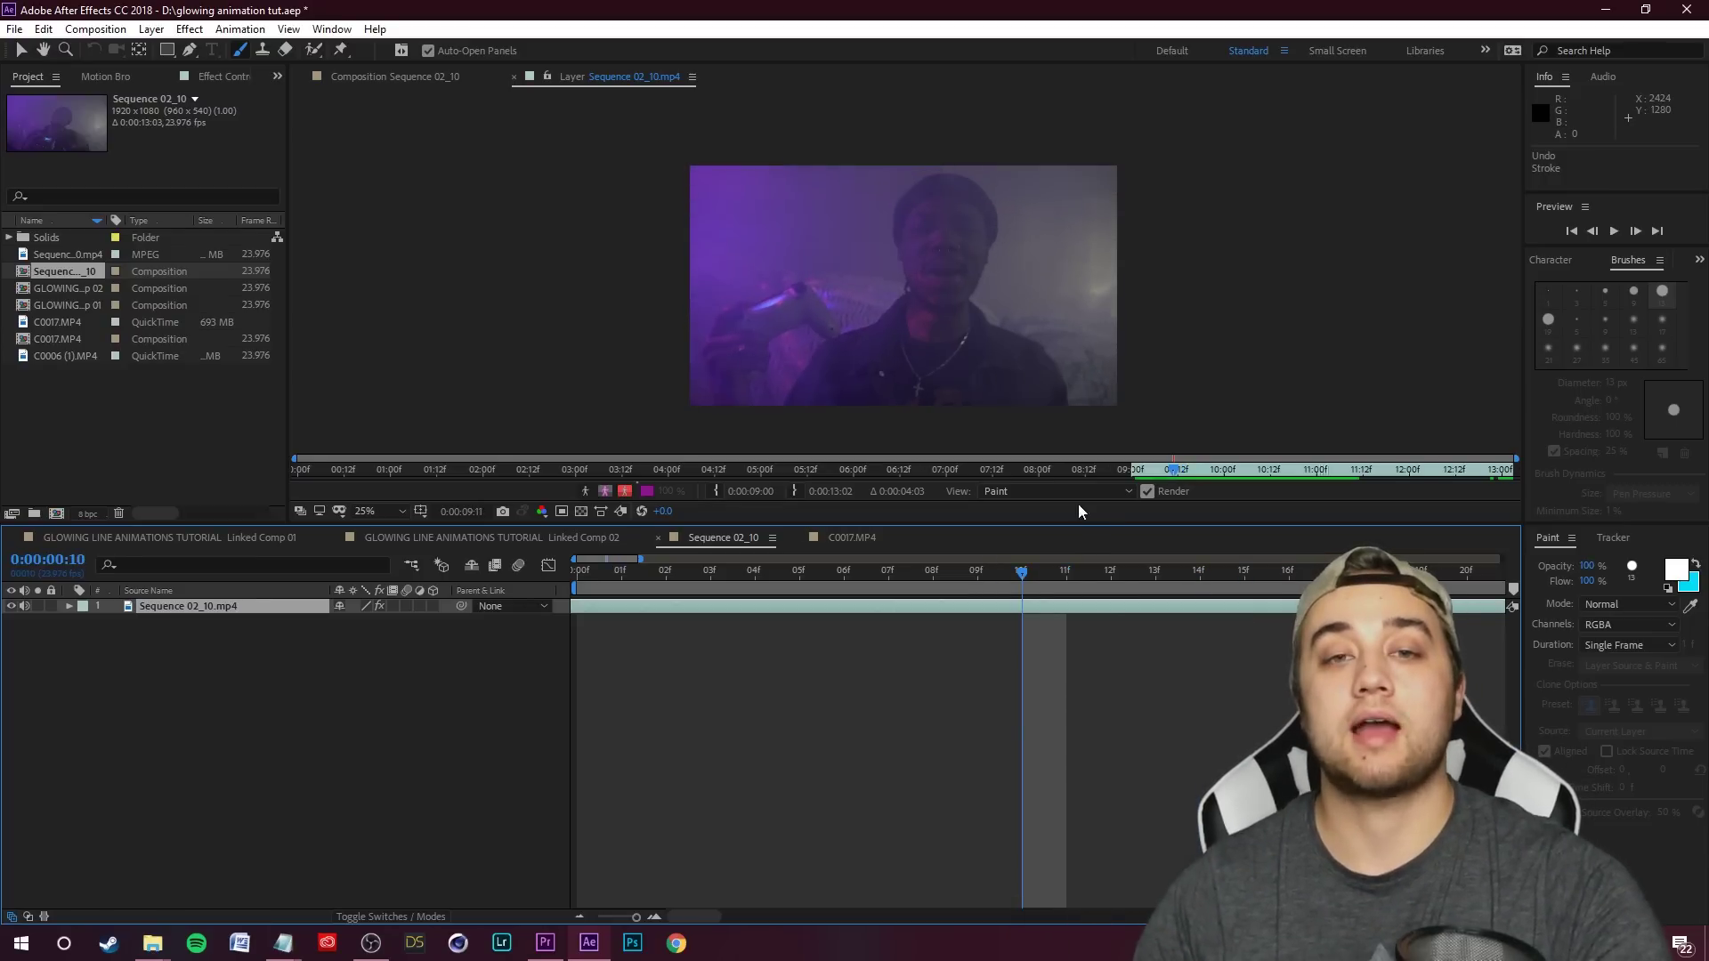
{"action": "left_click_drag", "start_coordinate": [828, 587], "coordinate": [920, 592]}
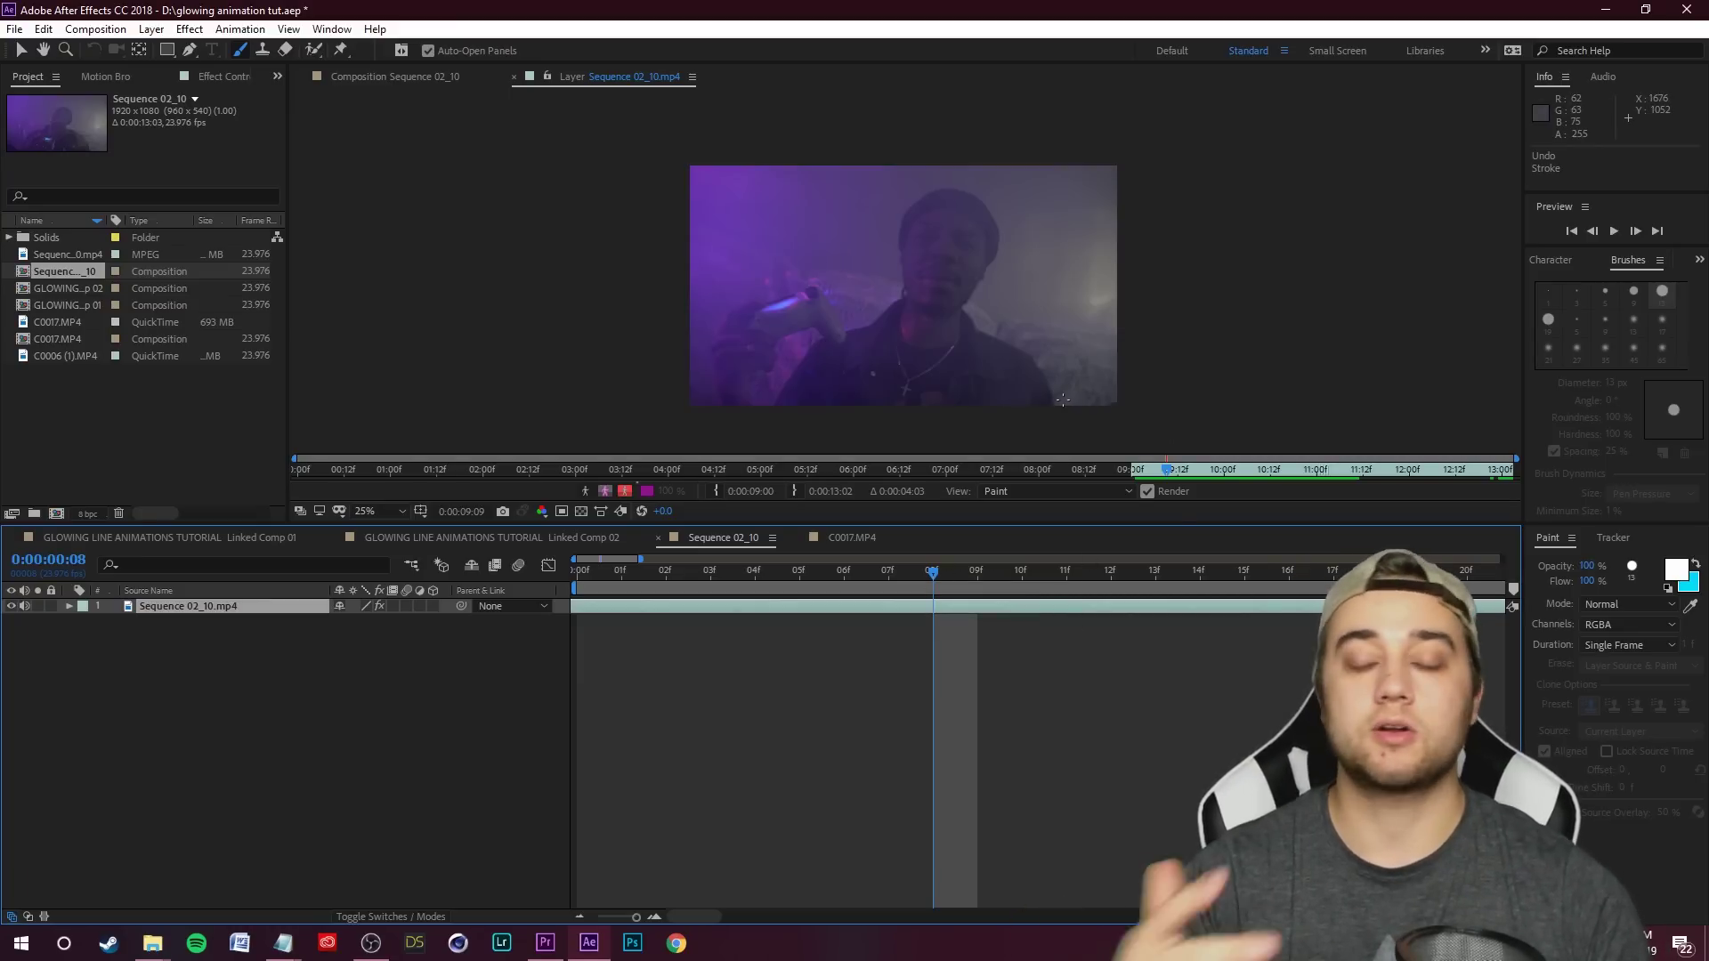
{"action": "left_click_drag", "start_coordinate": [1046, 355], "coordinate": [1060, 407]}
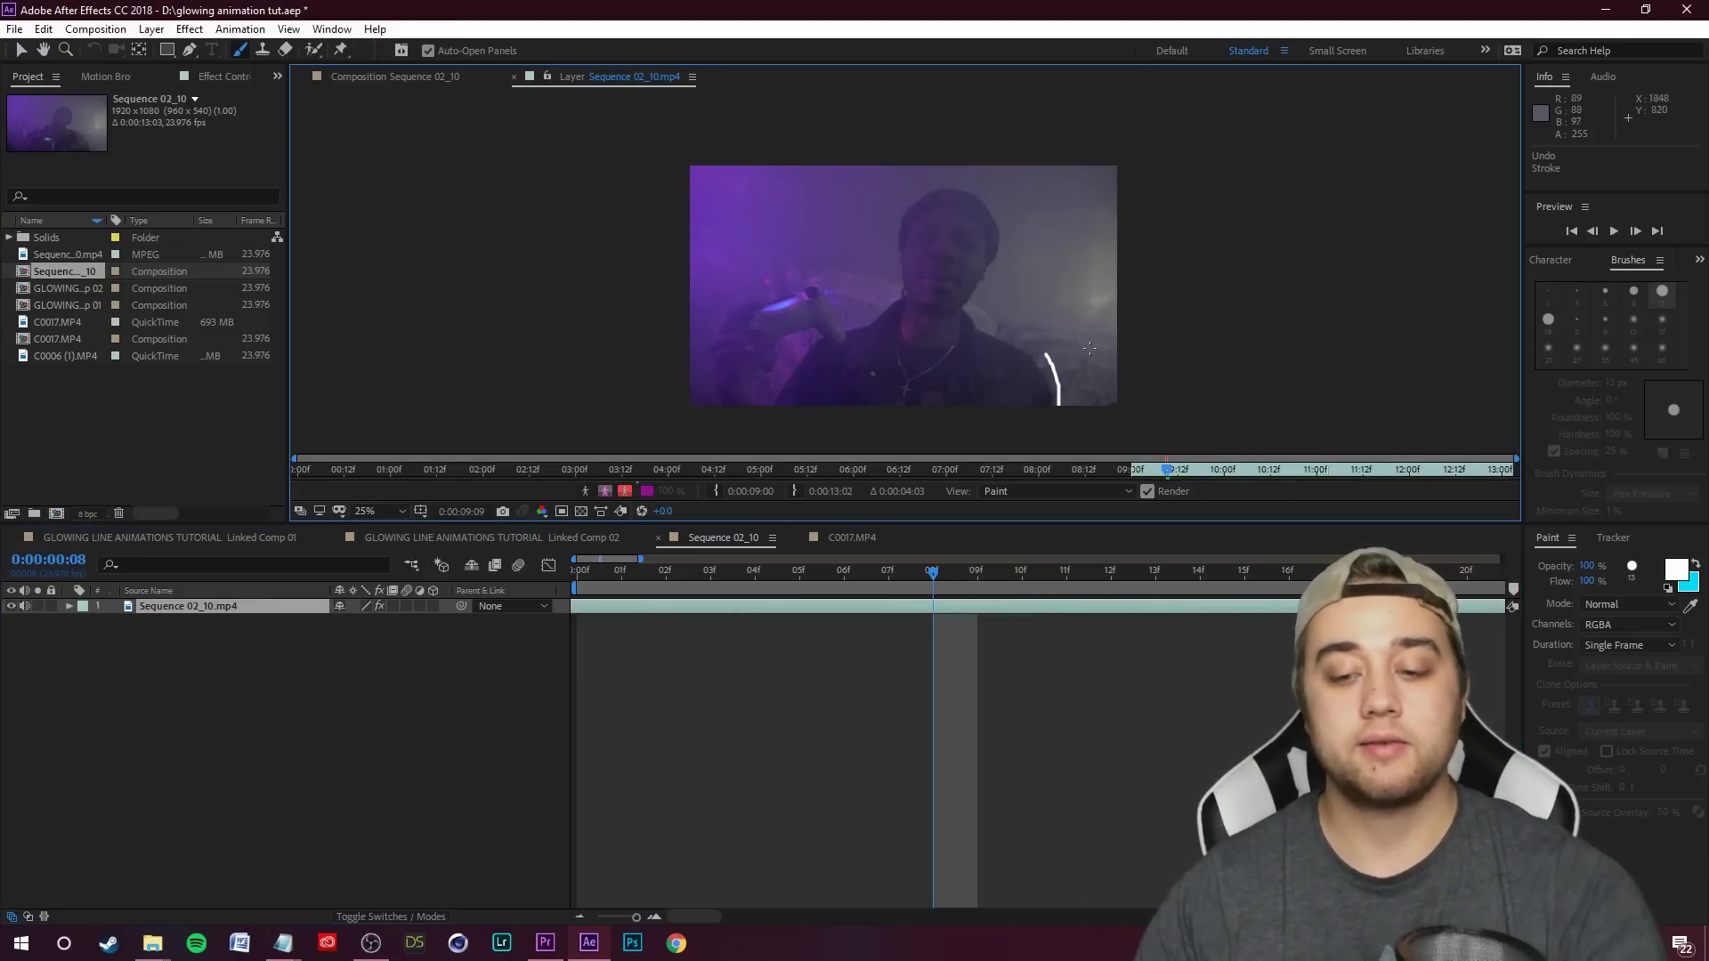
{"action": "key", "text": "Page_Down"}
{"action": "left_click_drag", "start_coordinate": [1037, 347], "coordinate": [1060, 396]}
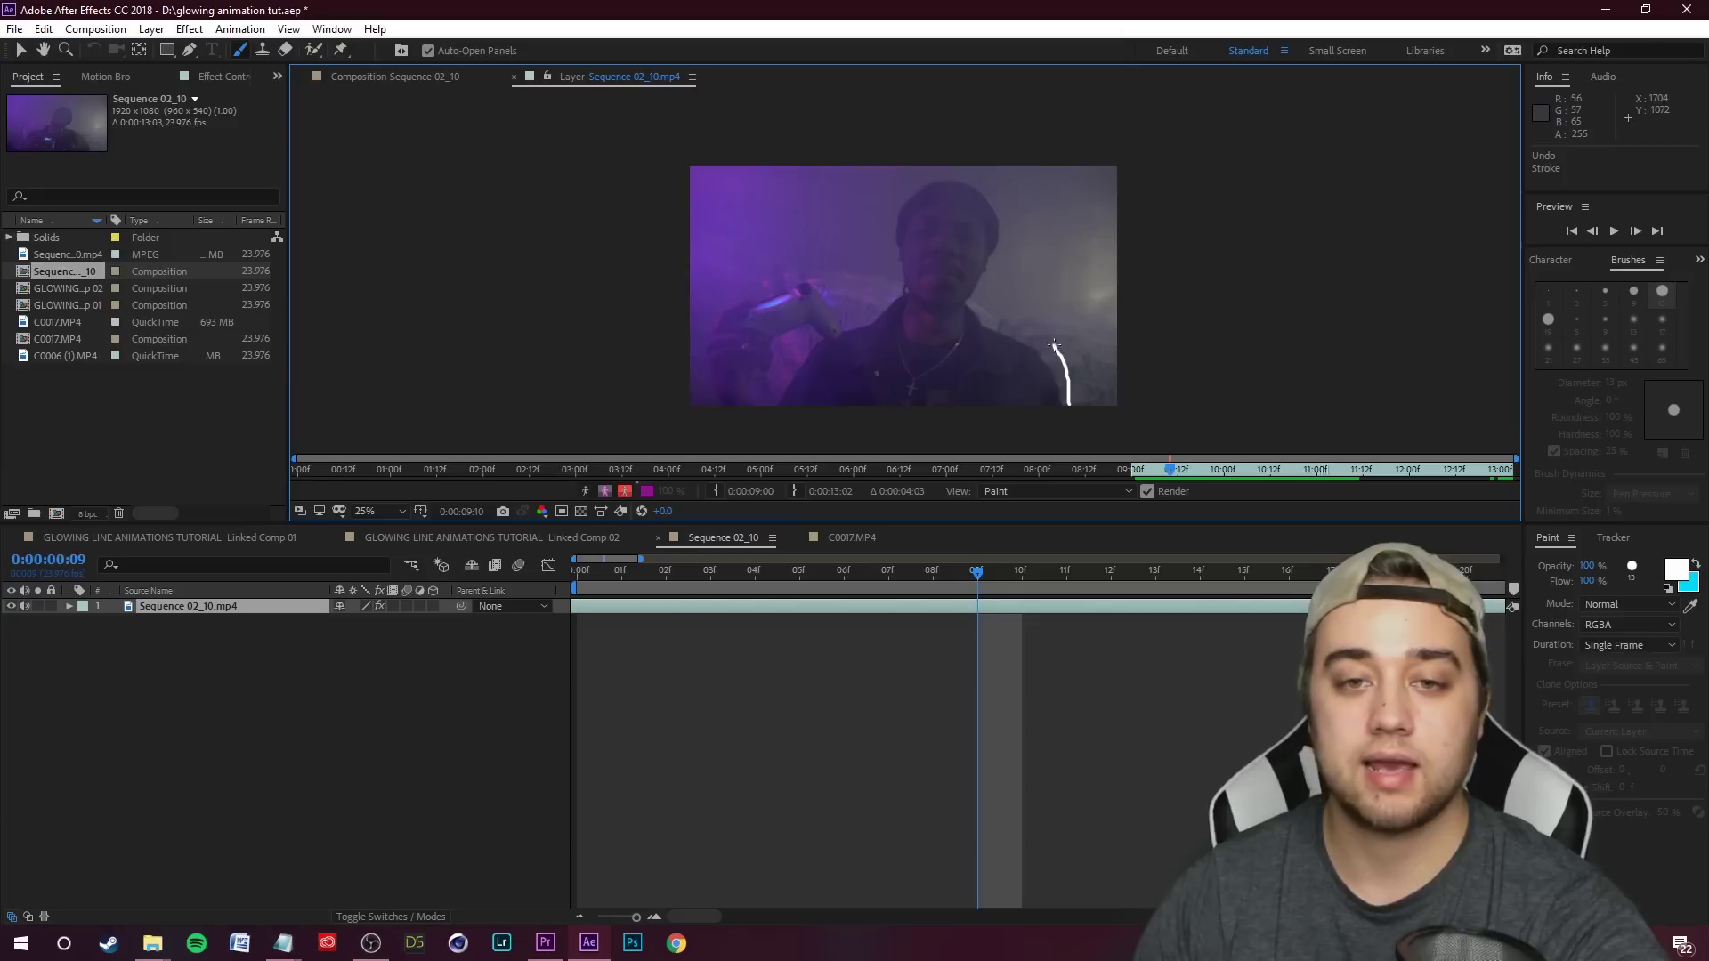
{"action": "key", "text": "Page_Down"}
{"action": "left_click_drag", "start_coordinate": [981, 289], "coordinate": [1057, 329]}
{"action": "key", "text": "Page_Down"}
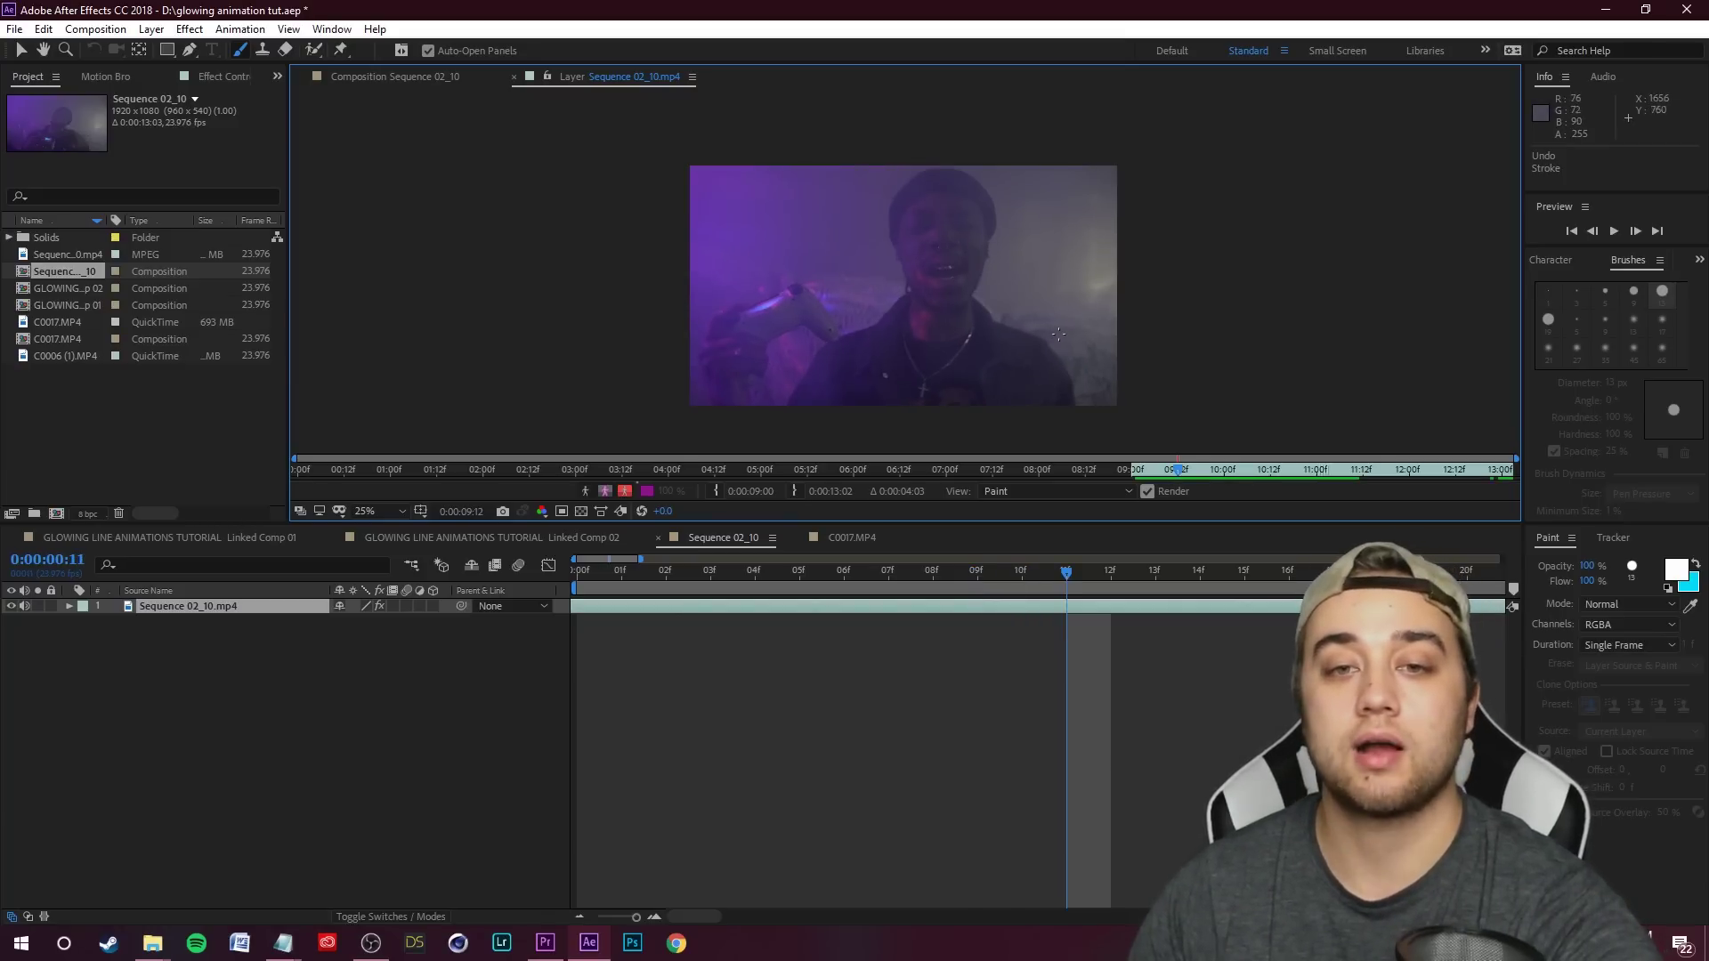
{"action": "left_click_drag", "start_coordinate": [990, 283], "coordinate": [1062, 325]}
- Carry the white line past the subject's face and up over the head on frames 12, 13 and 14
{"action": "key", "text": "Page_Down"}
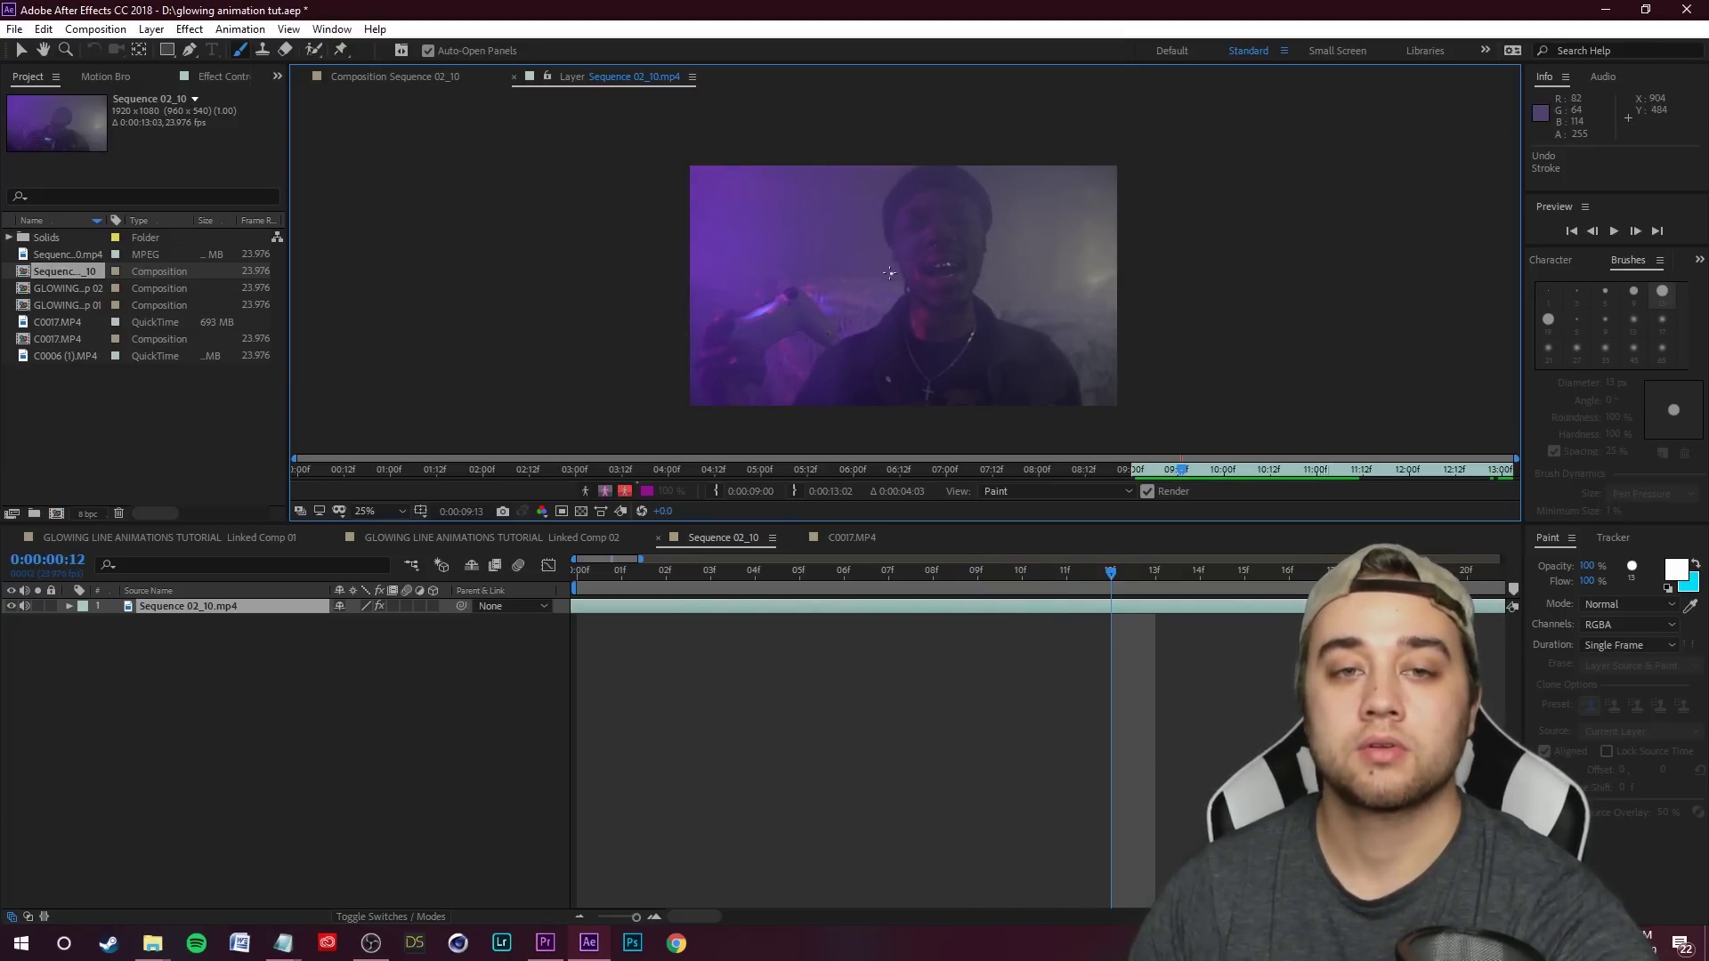
{"action": "mouse_move", "coordinate": [833, 233]}
{"action": "left_mouse_down"}
{"action": "mouse_move", "coordinate": [850, 262]}
{"action": "mouse_move", "coordinate": [893, 274]}
{"action": "left_mouse_up"}
{"action": "key", "text": "Page_Down"}
{"action": "left_click_drag", "start_coordinate": [814, 212], "coordinate": [885, 271]}
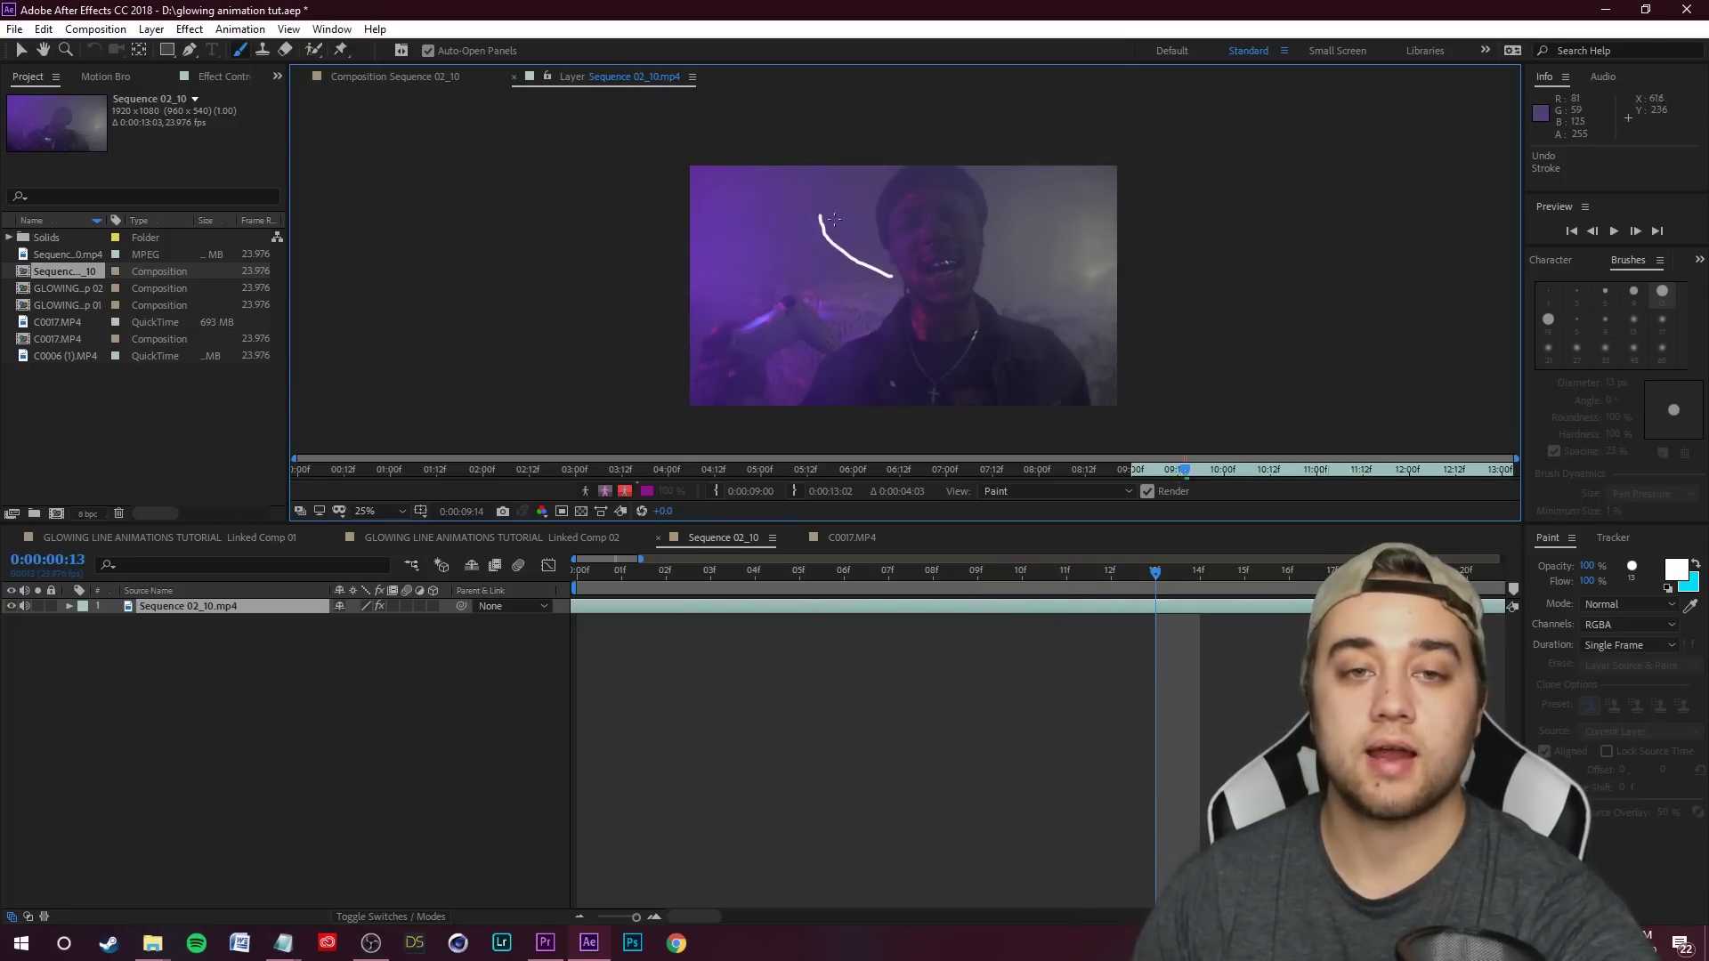
{"action": "key", "text": "Page_Down"}
{"action": "left_click_drag", "start_coordinate": [832, 196], "coordinate": [883, 178]}
{"action": "key", "text": "Page_Down"}
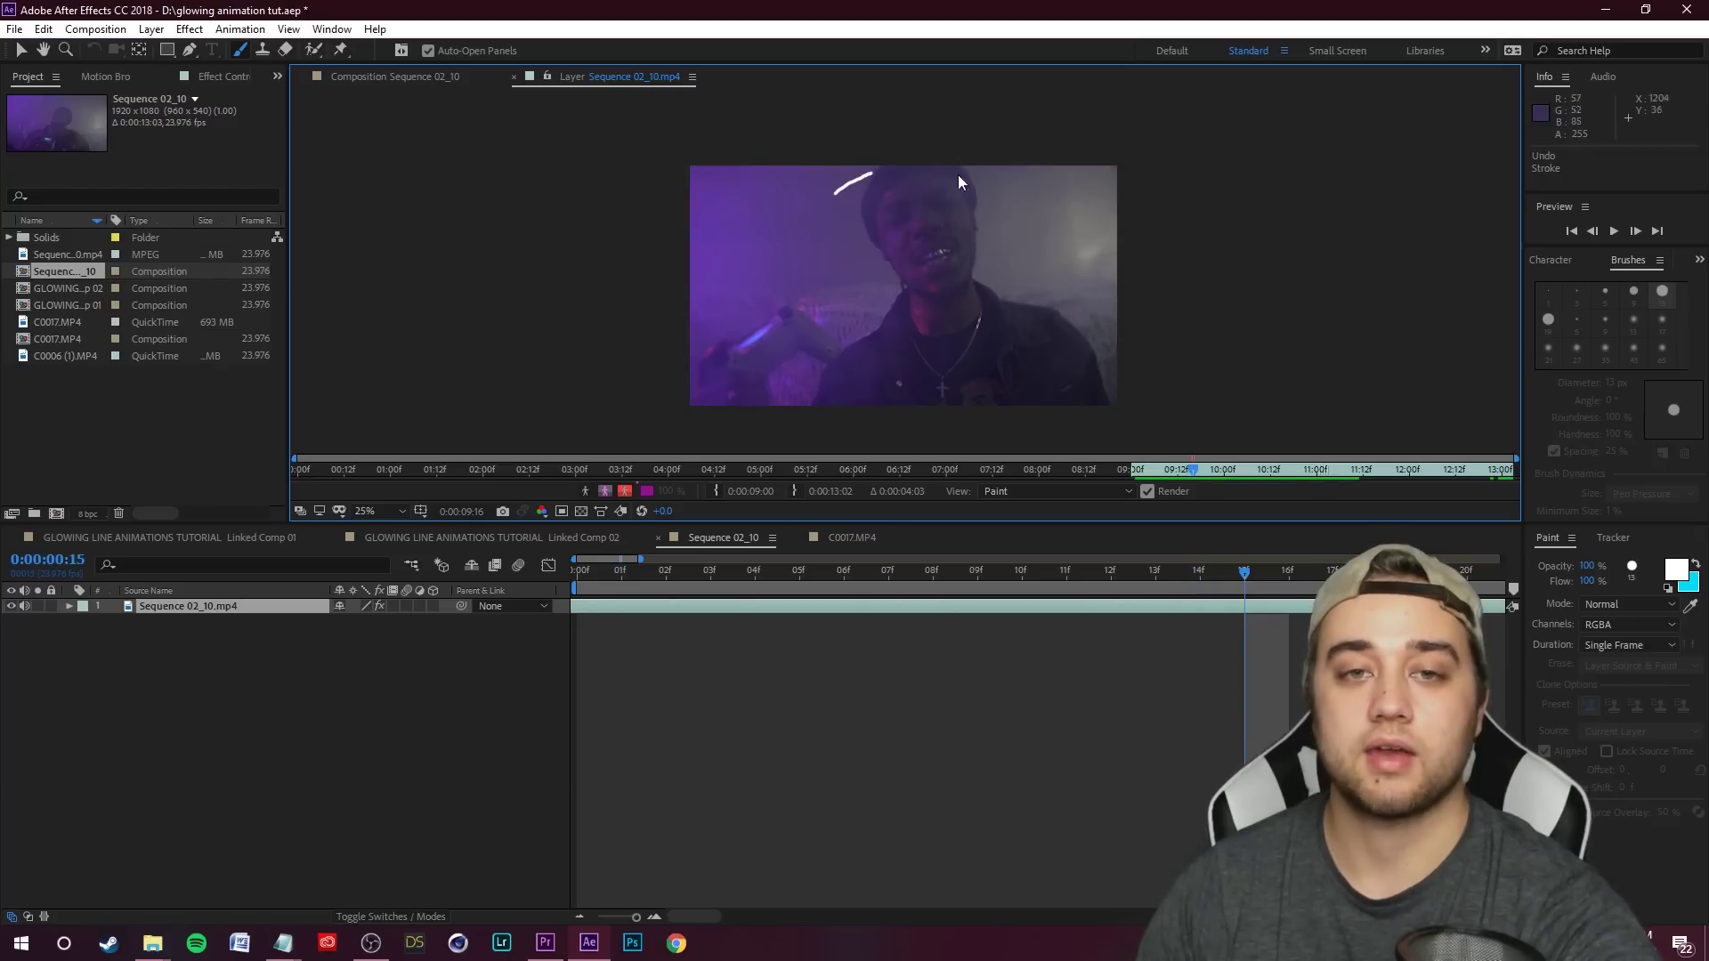
{"action": "key", "text": "Page_Down"}
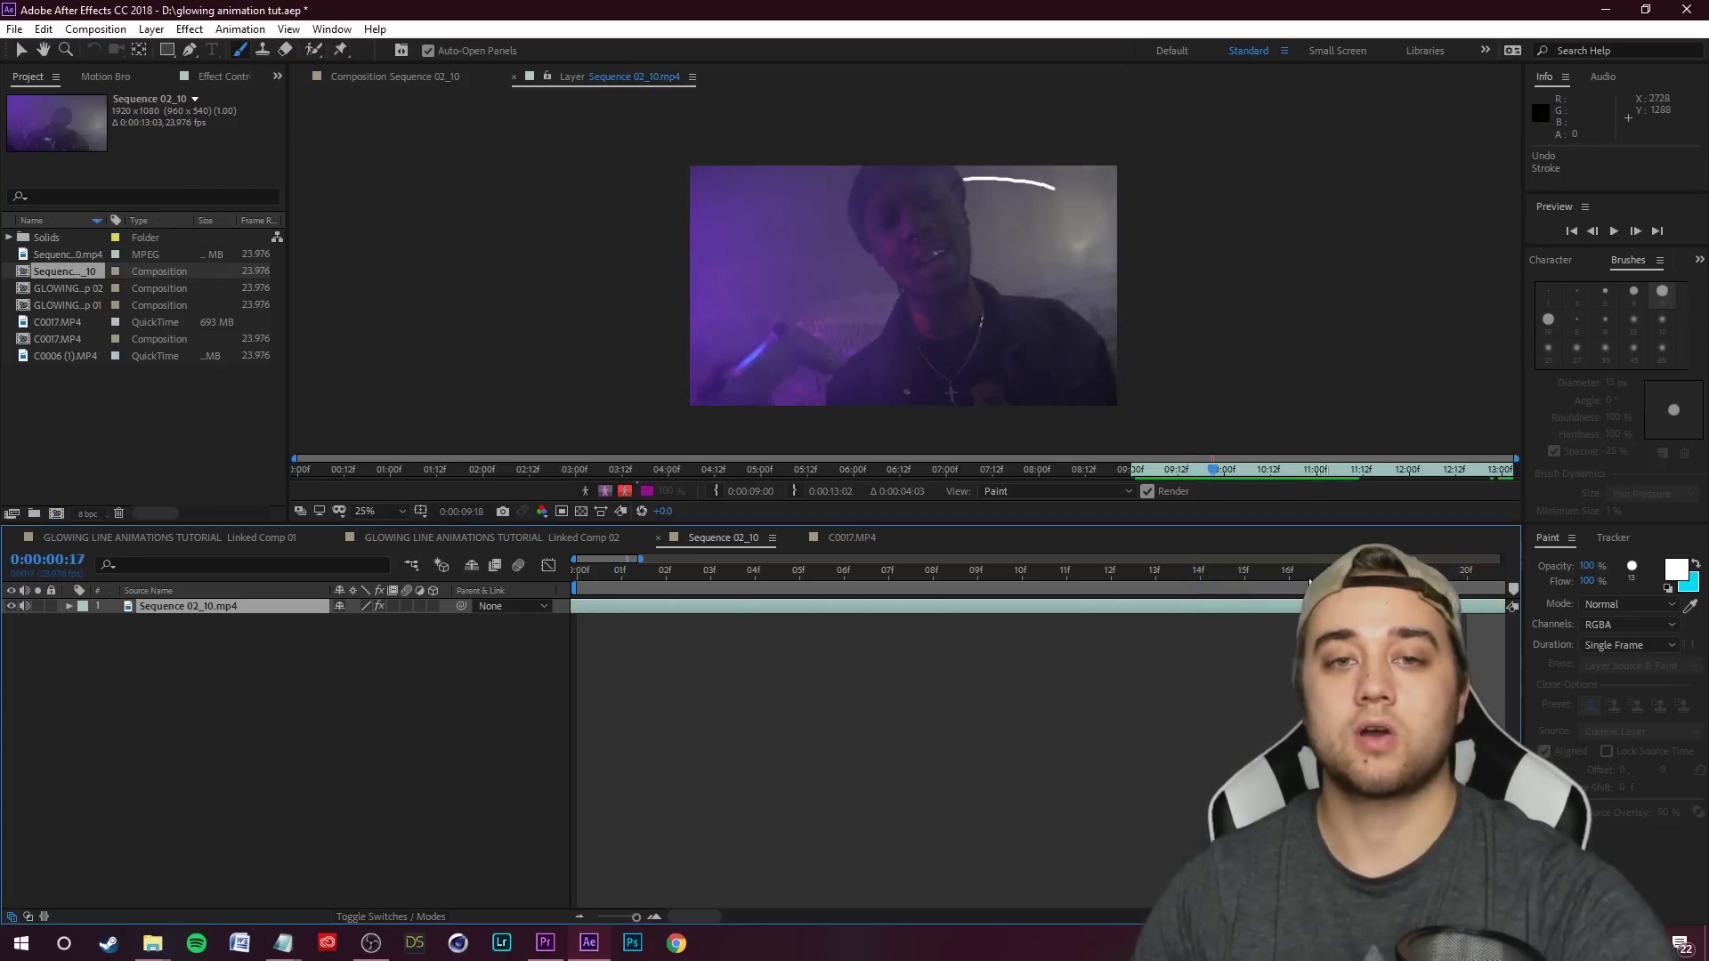
- Play back the painted layer from frame 8 and from the start to review the line animation
{"action": "left_click_drag", "start_coordinate": [1334, 572], "coordinate": [923, 602]}
{"action": "key", "text": "space"}
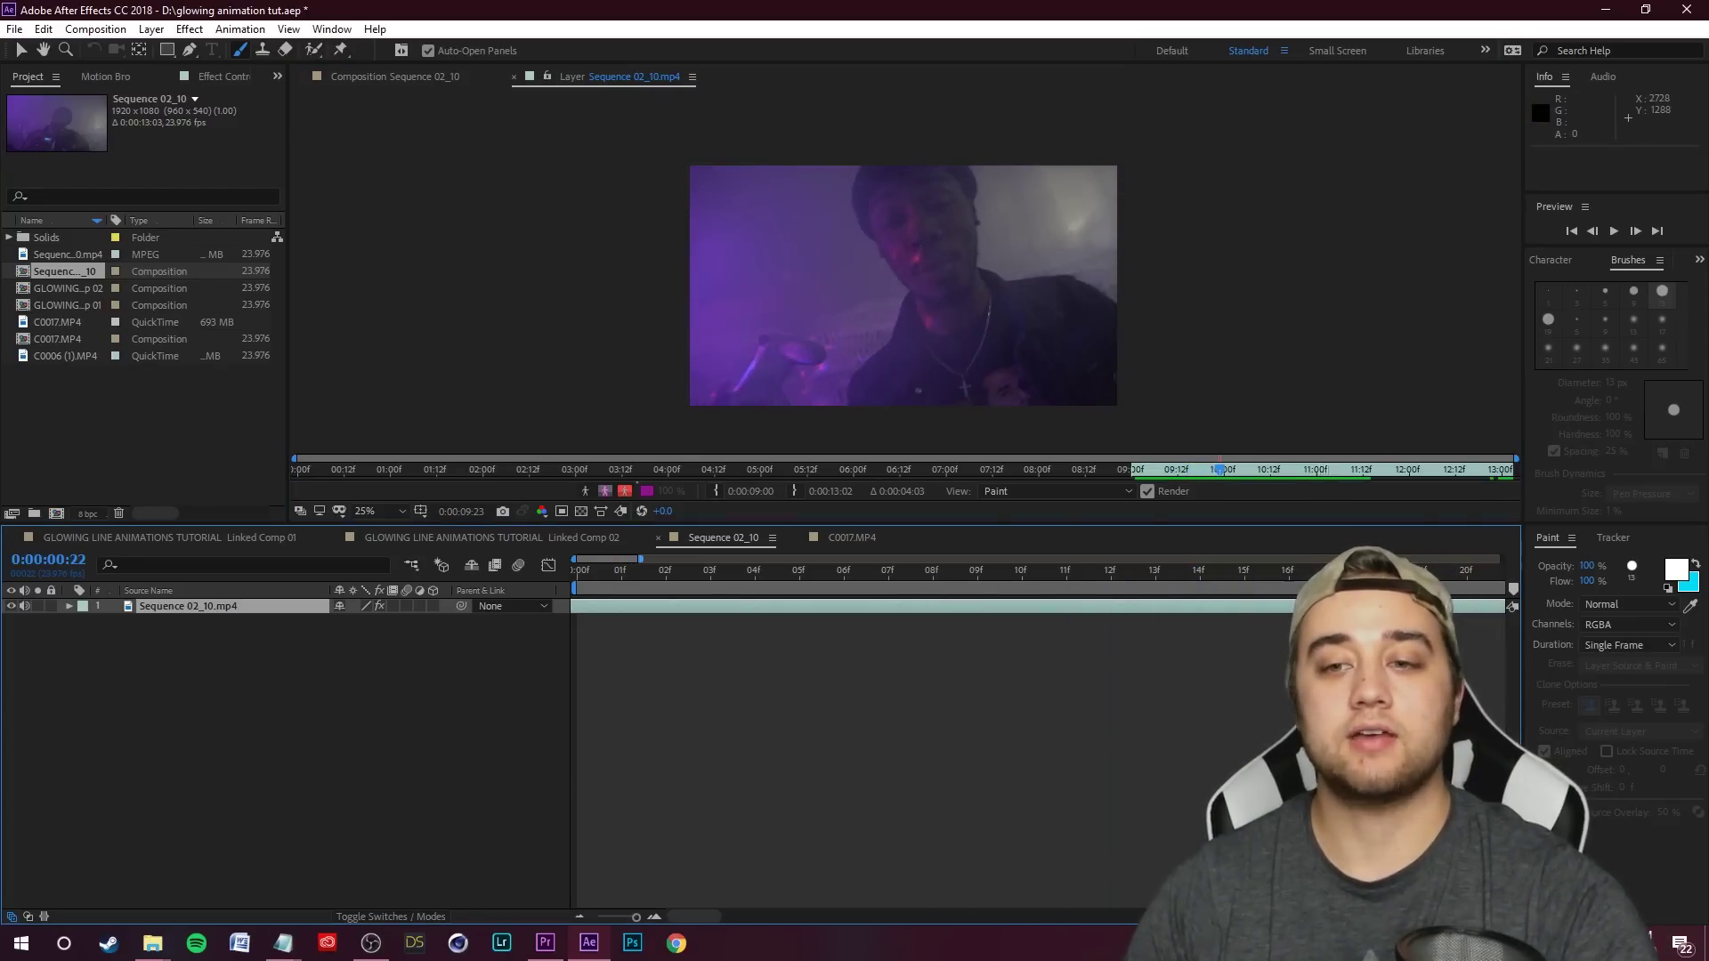
{"action": "key", "text": "space"}
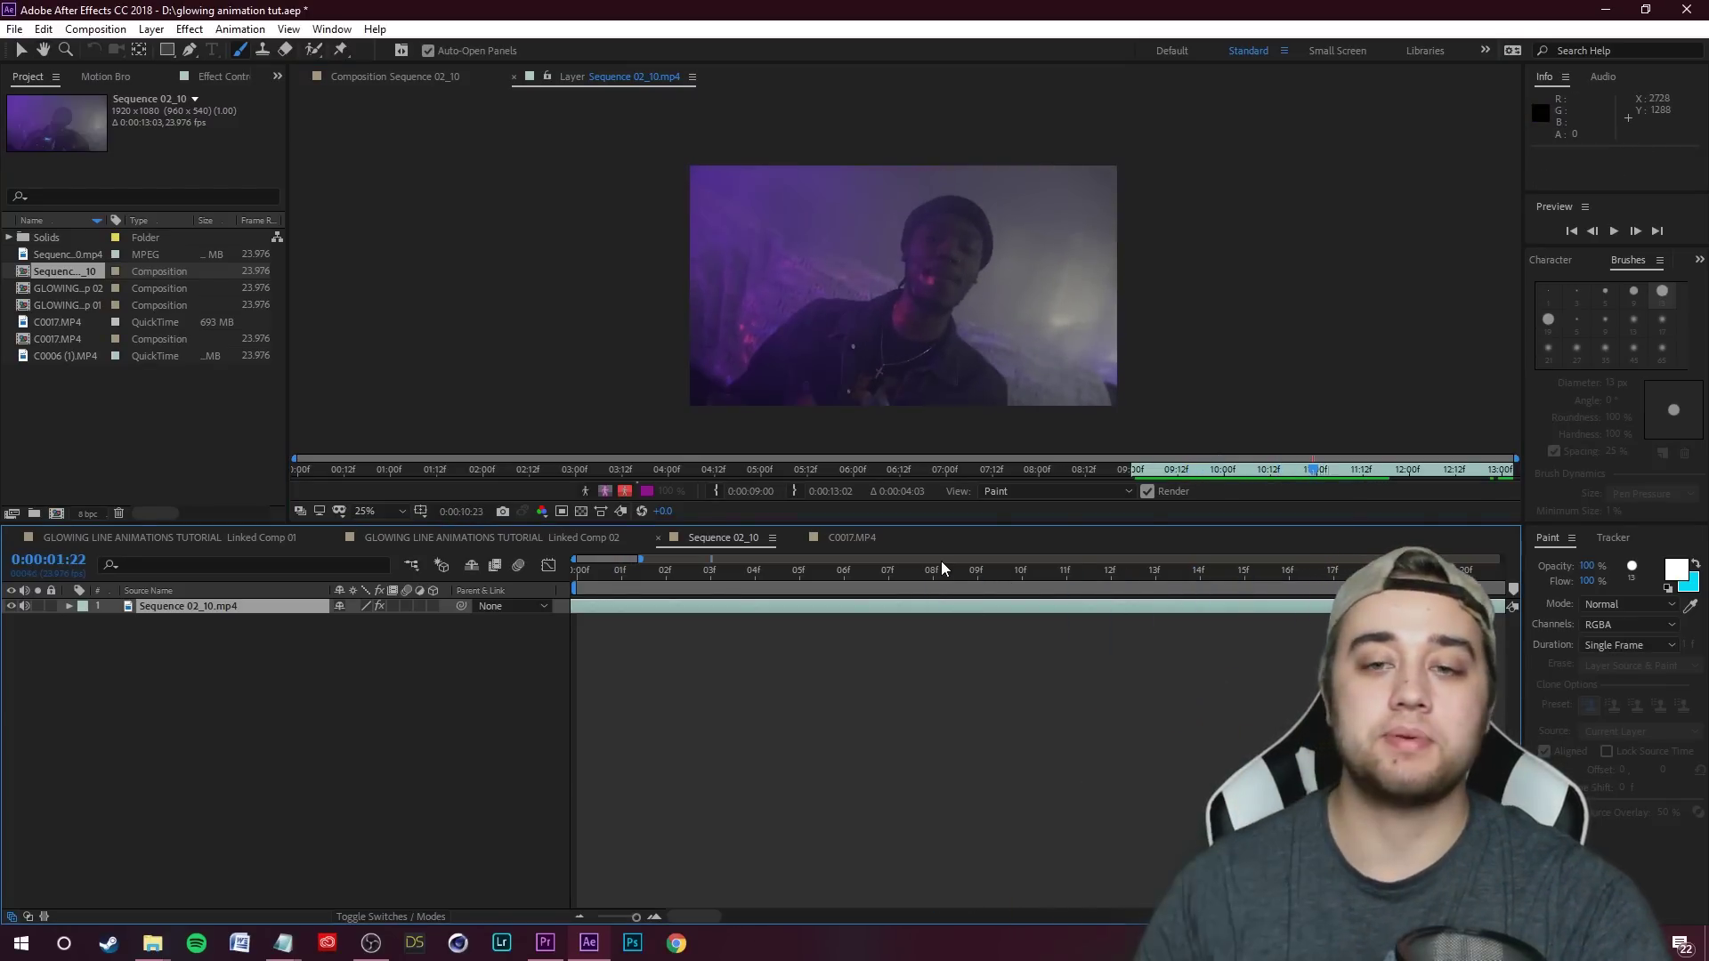
{"action": "left_click_drag", "start_coordinate": [1310, 470], "coordinate": [1133, 472]}
{"action": "key", "text": "space"}
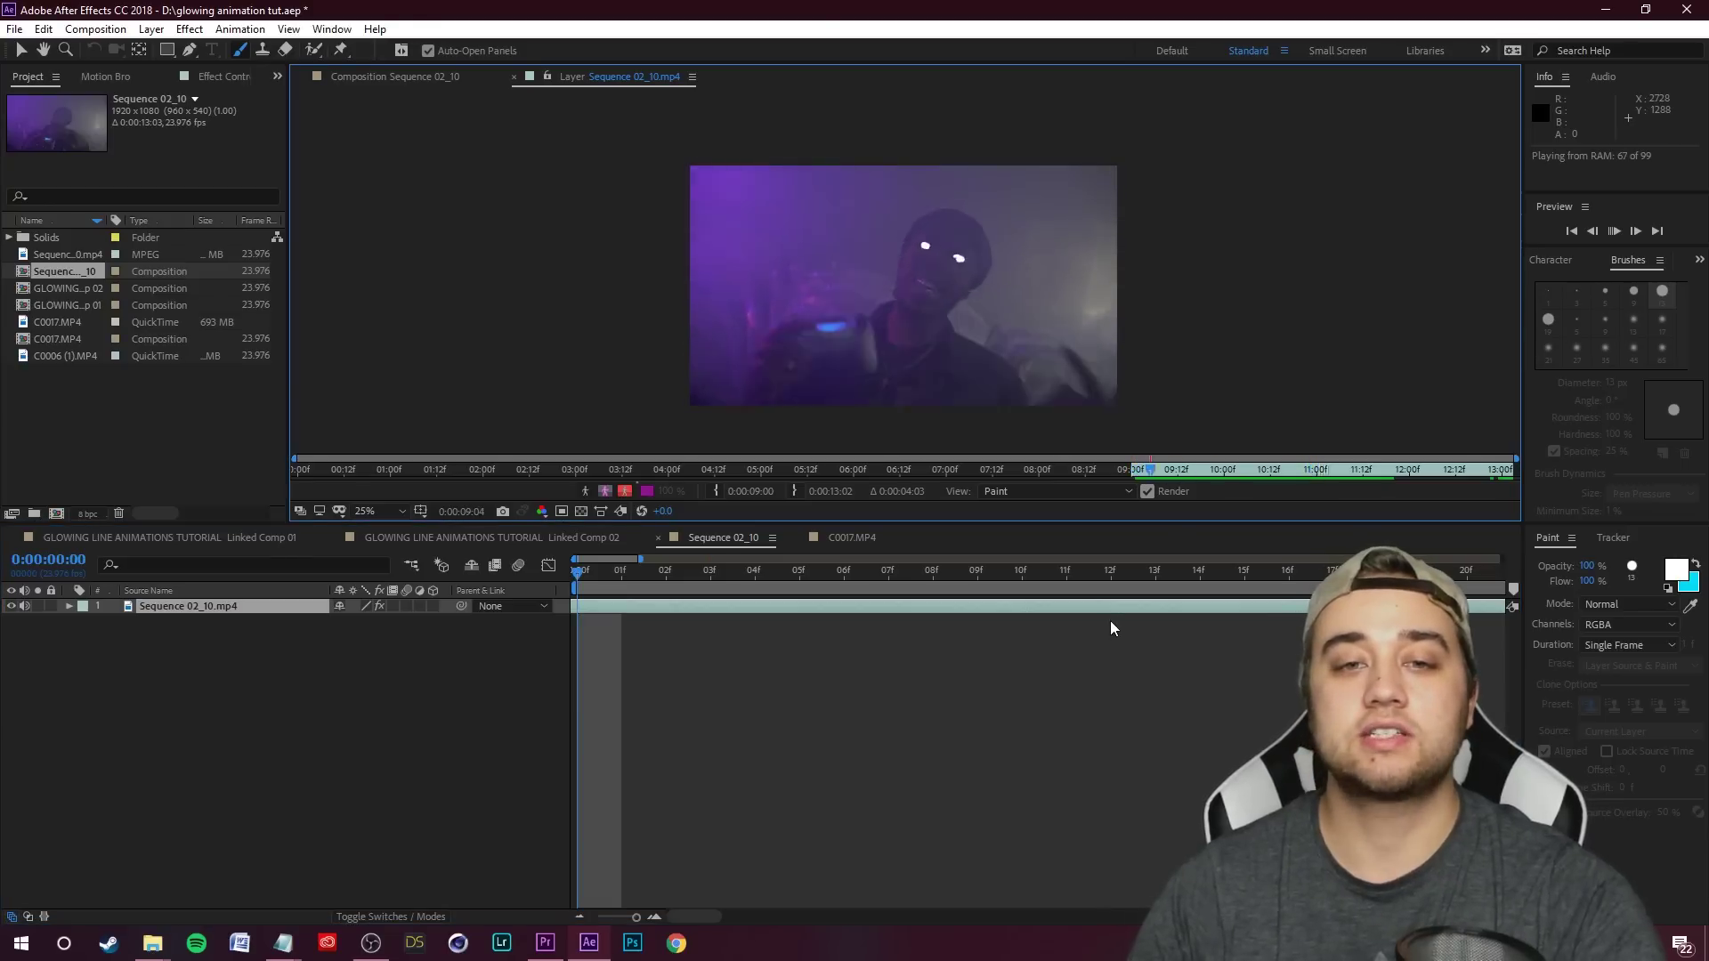
{"action": "key", "text": "space"}
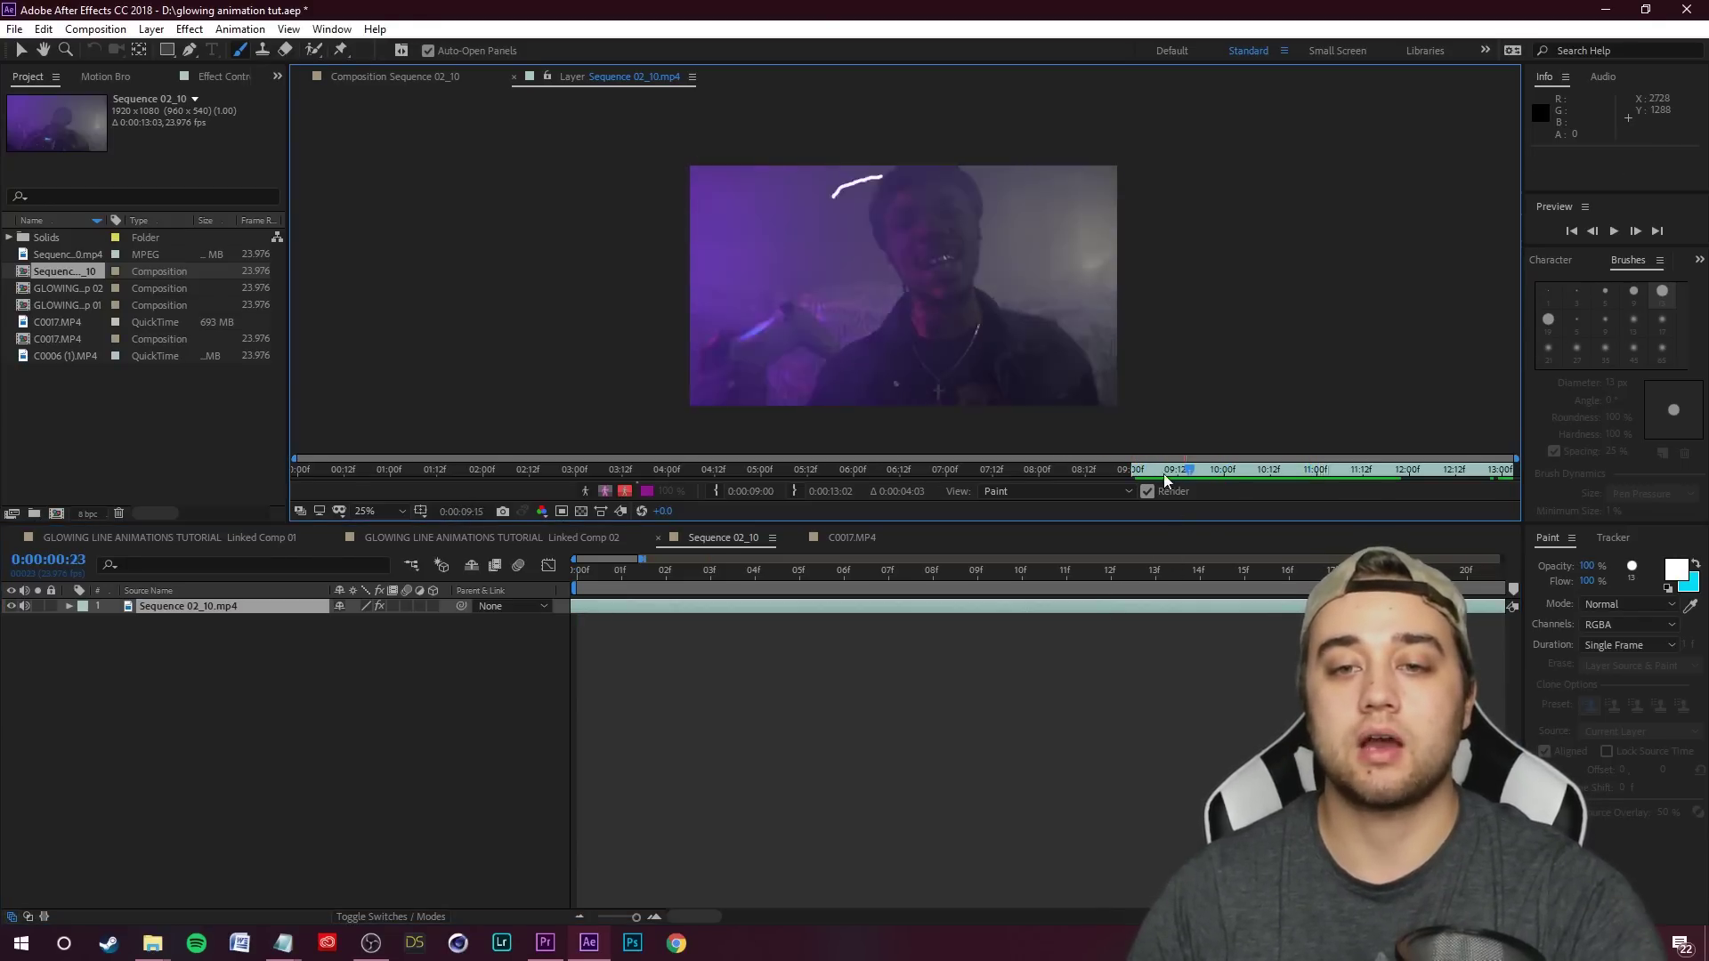
{"action": "key", "text": "space"}
{"action": "key", "text": "space"}
{"action": "left_click_drag", "start_coordinate": [1218, 470], "coordinate": [1162, 474]}
{"action": "key", "text": "space"}
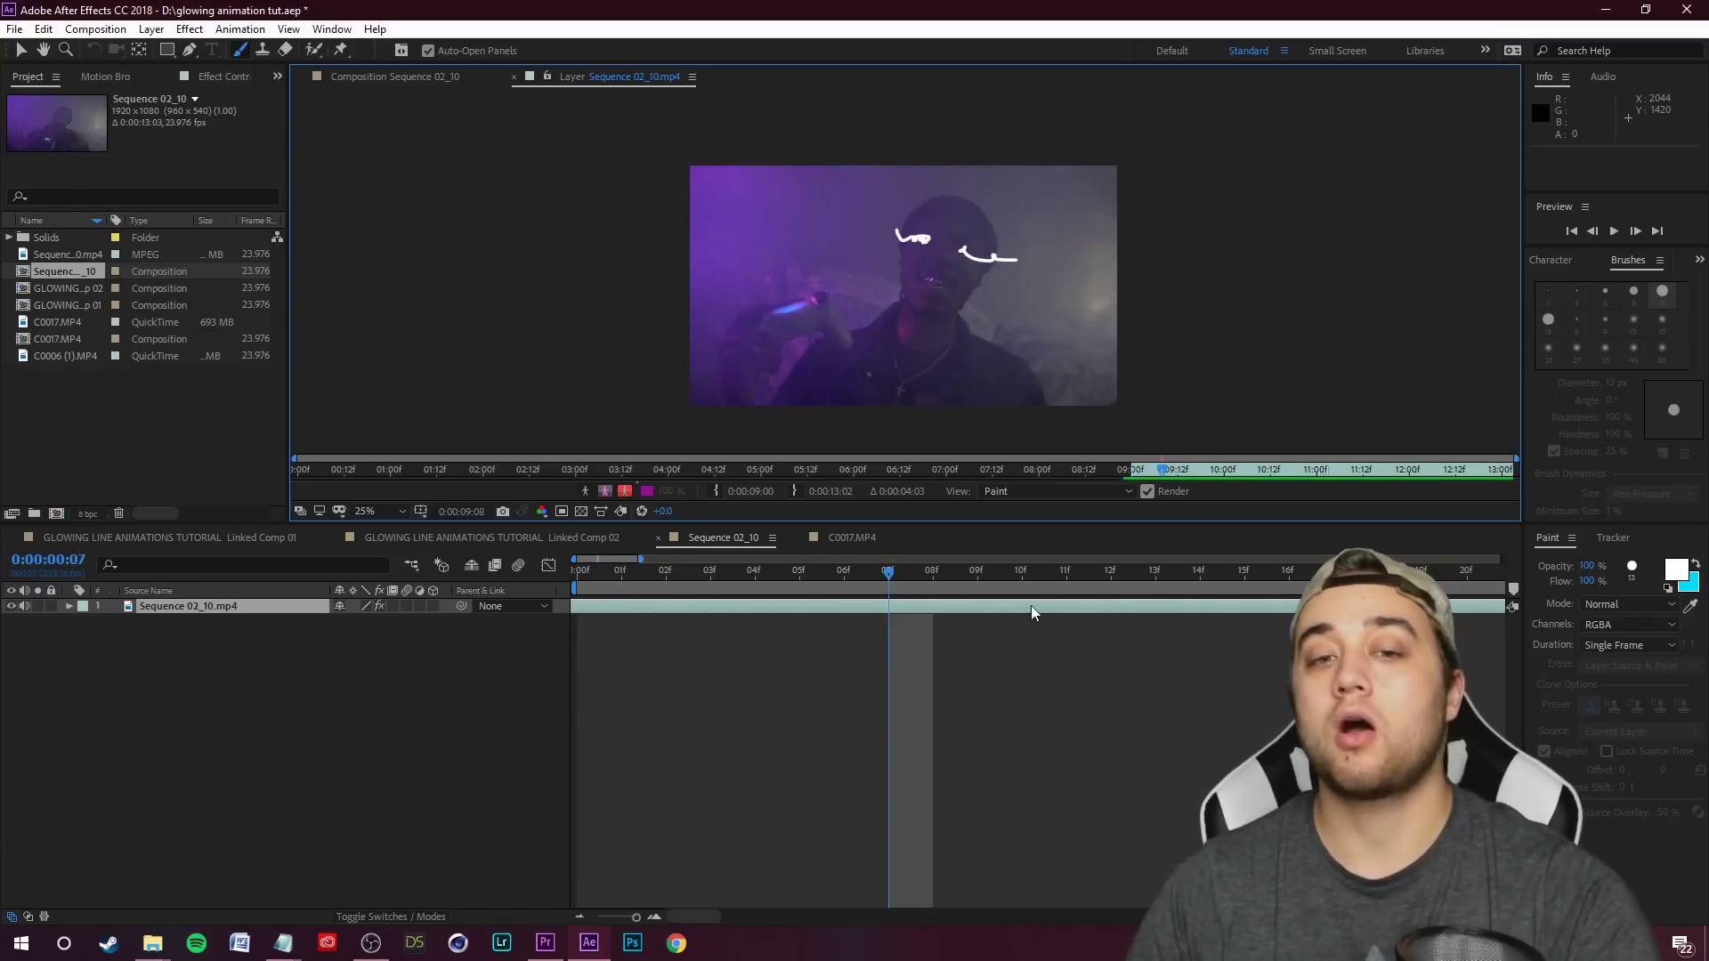
- Find the Stylize Glow effect and apply it to the Sequence 02_10.mp4 layer while viewing frame 5
{"action": "mouse_move", "coordinate": [881, 581]}
{"action": "left_mouse_down"}
{"action": "mouse_move", "coordinate": [610, 586]}
{"action": "mouse_move", "coordinate": [890, 584]}
{"action": "mouse_move", "coordinate": [813, 616]}
{"action": "left_mouse_up"}
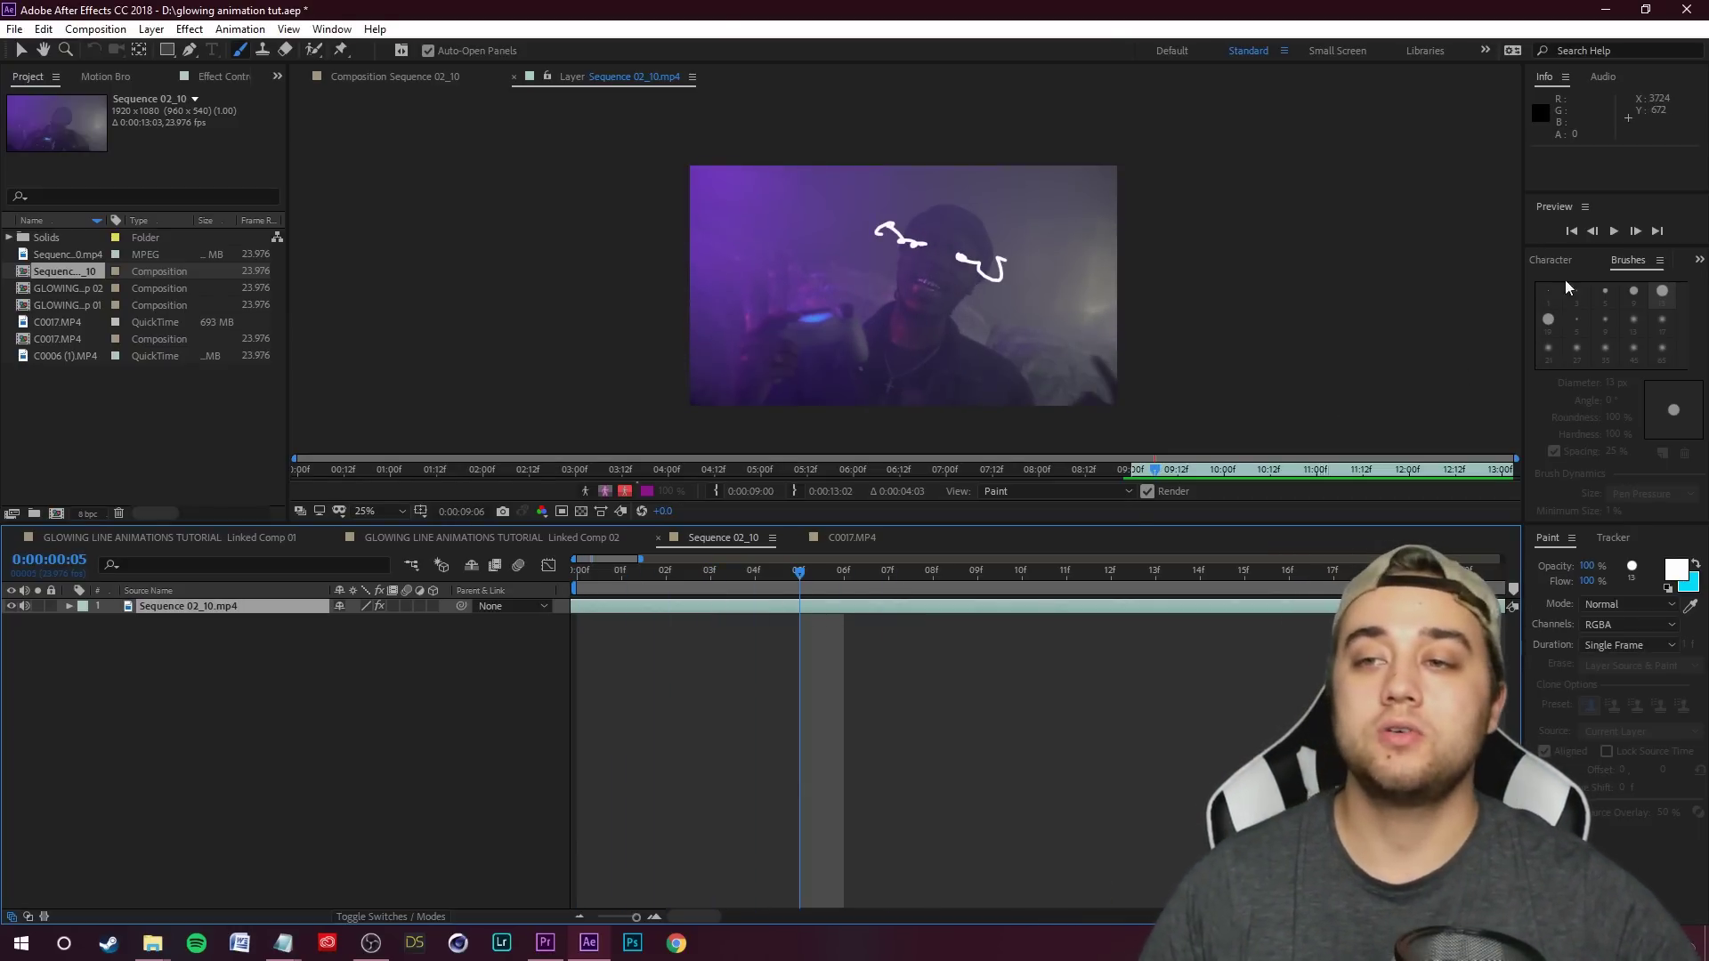
{"action": "left_click", "coordinate": [1699, 259]}
{"action": "left_click", "coordinate": [1648, 281]}
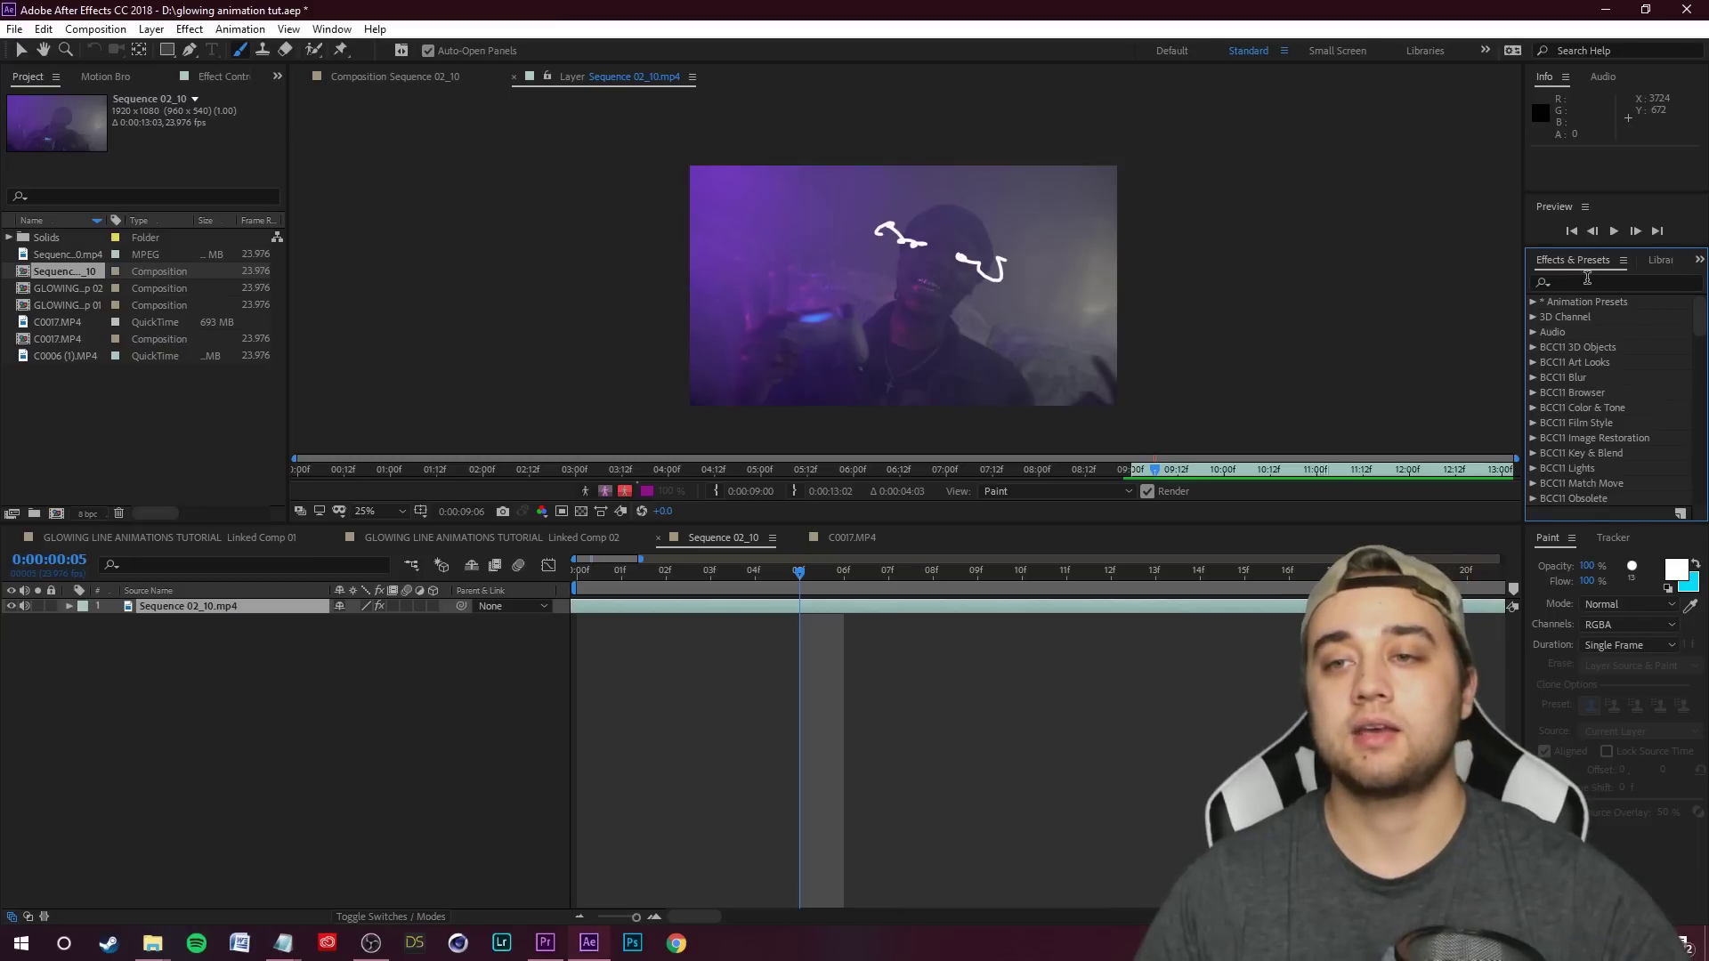
{"action": "left_click", "coordinate": [1583, 283]}
{"action": "type", "text": "glow"}
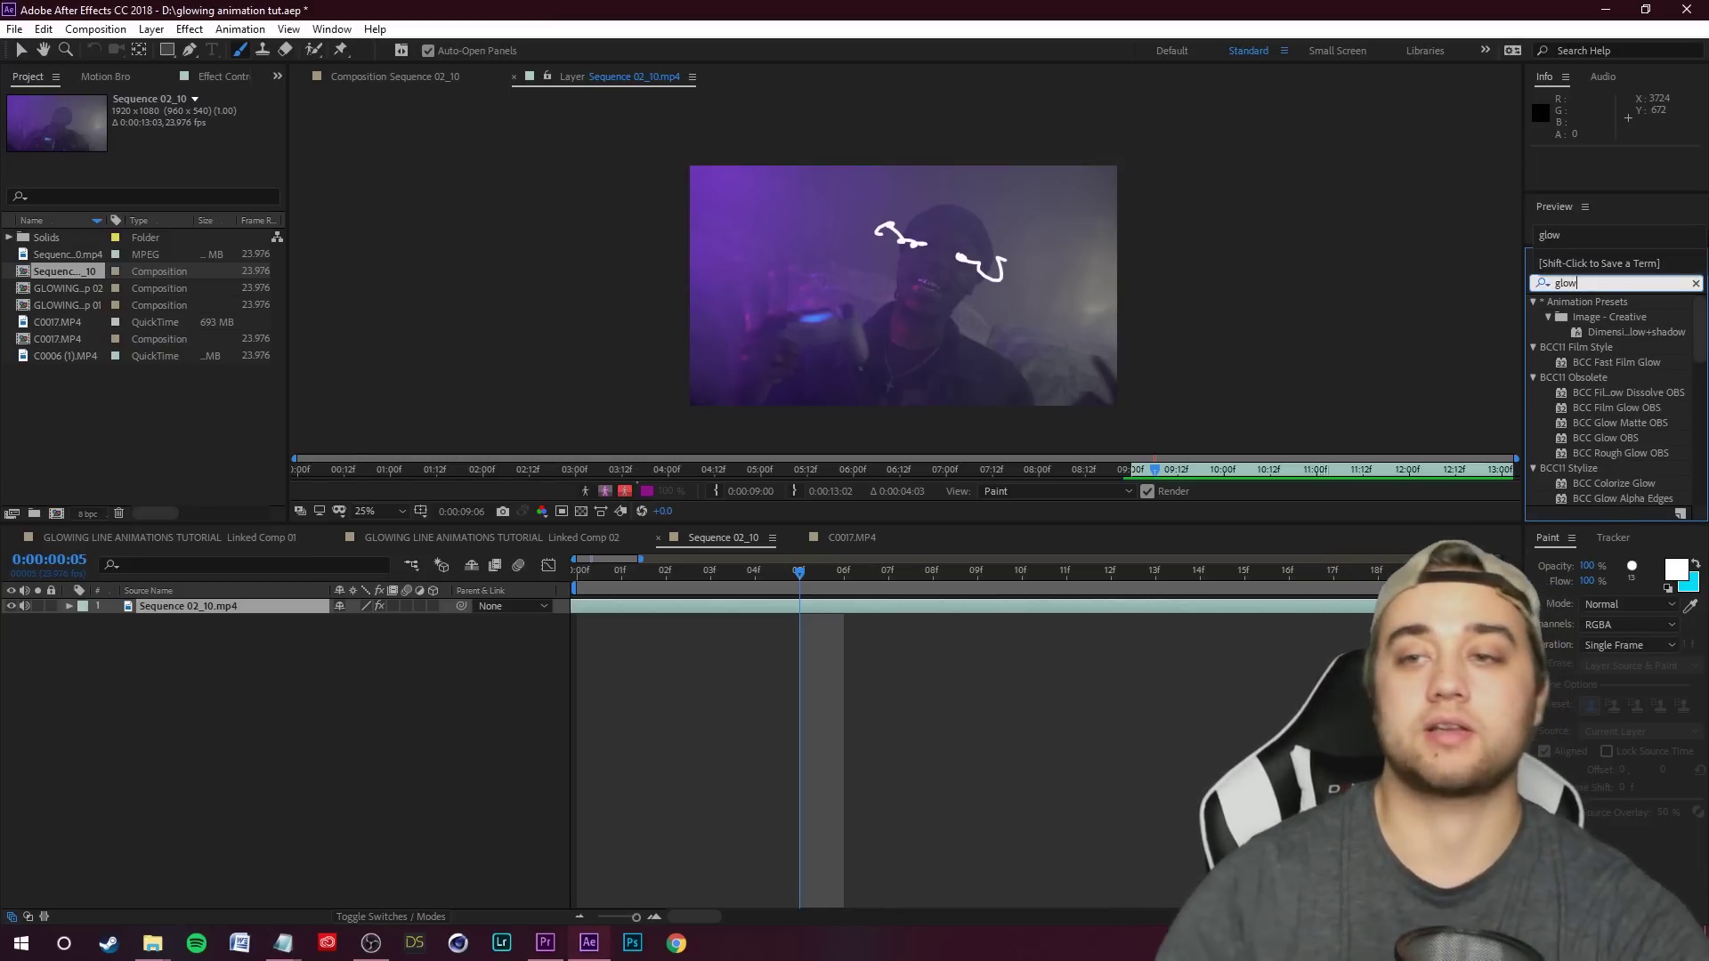
{"action": "scroll", "coordinate": [1656, 418], "scroll_direction": "down", "scroll_amount": 5}
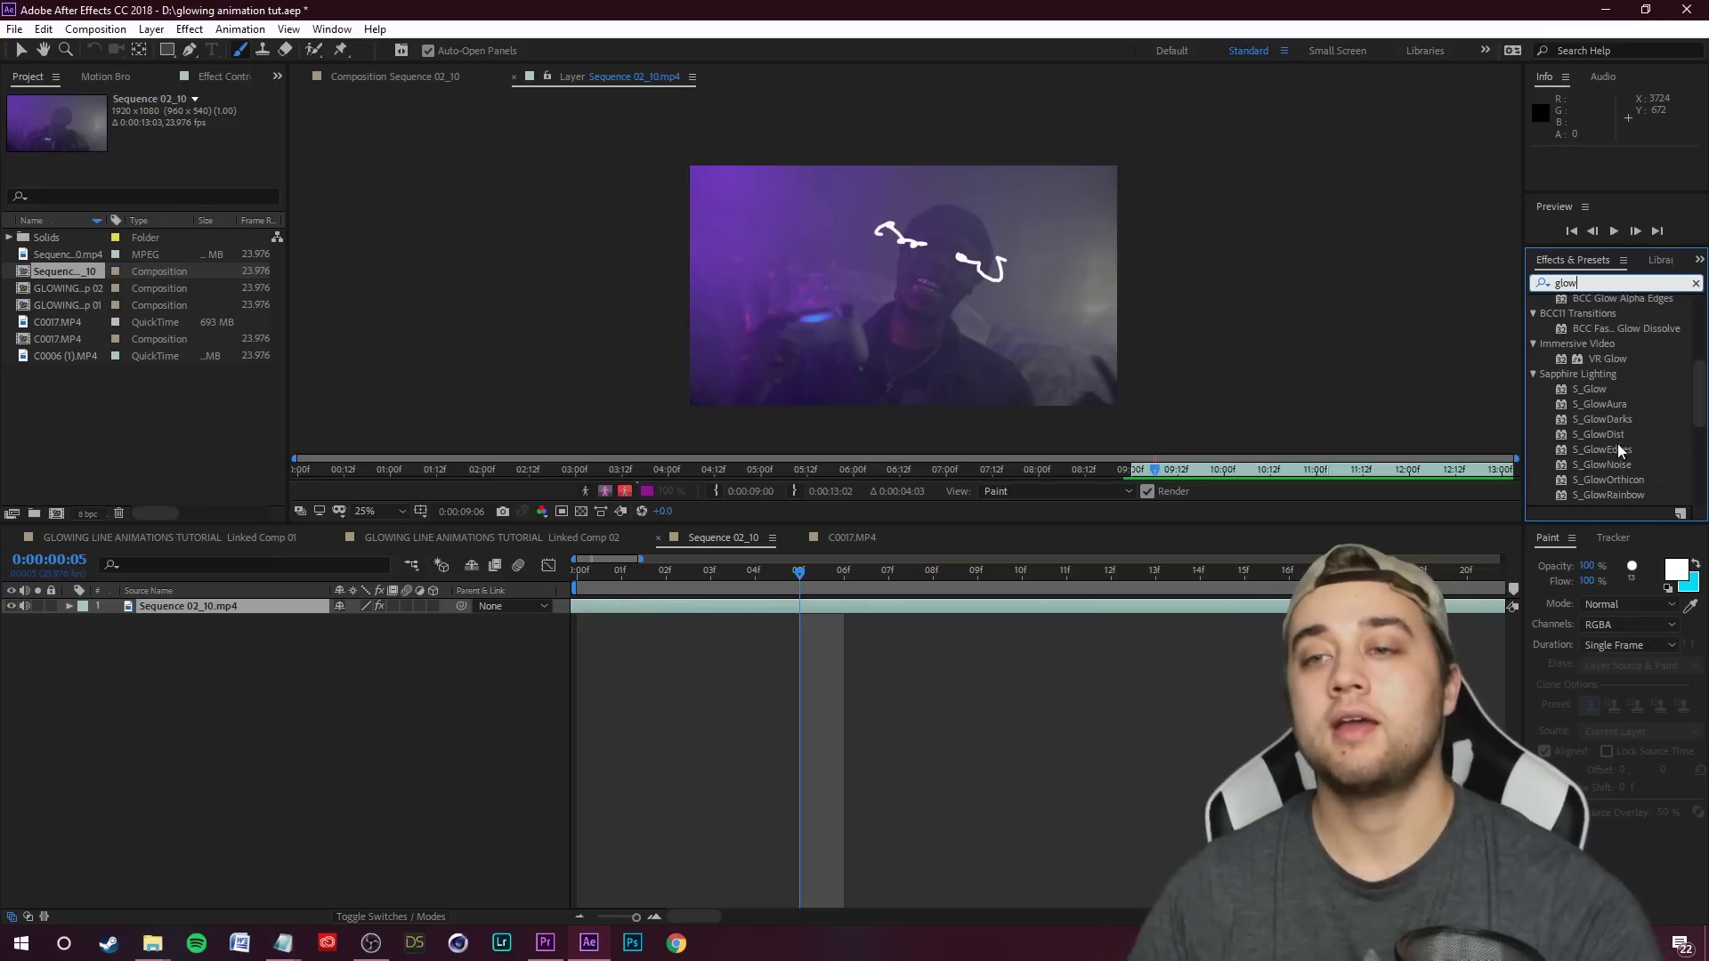
{"action": "left_click", "coordinate": [1586, 389]}
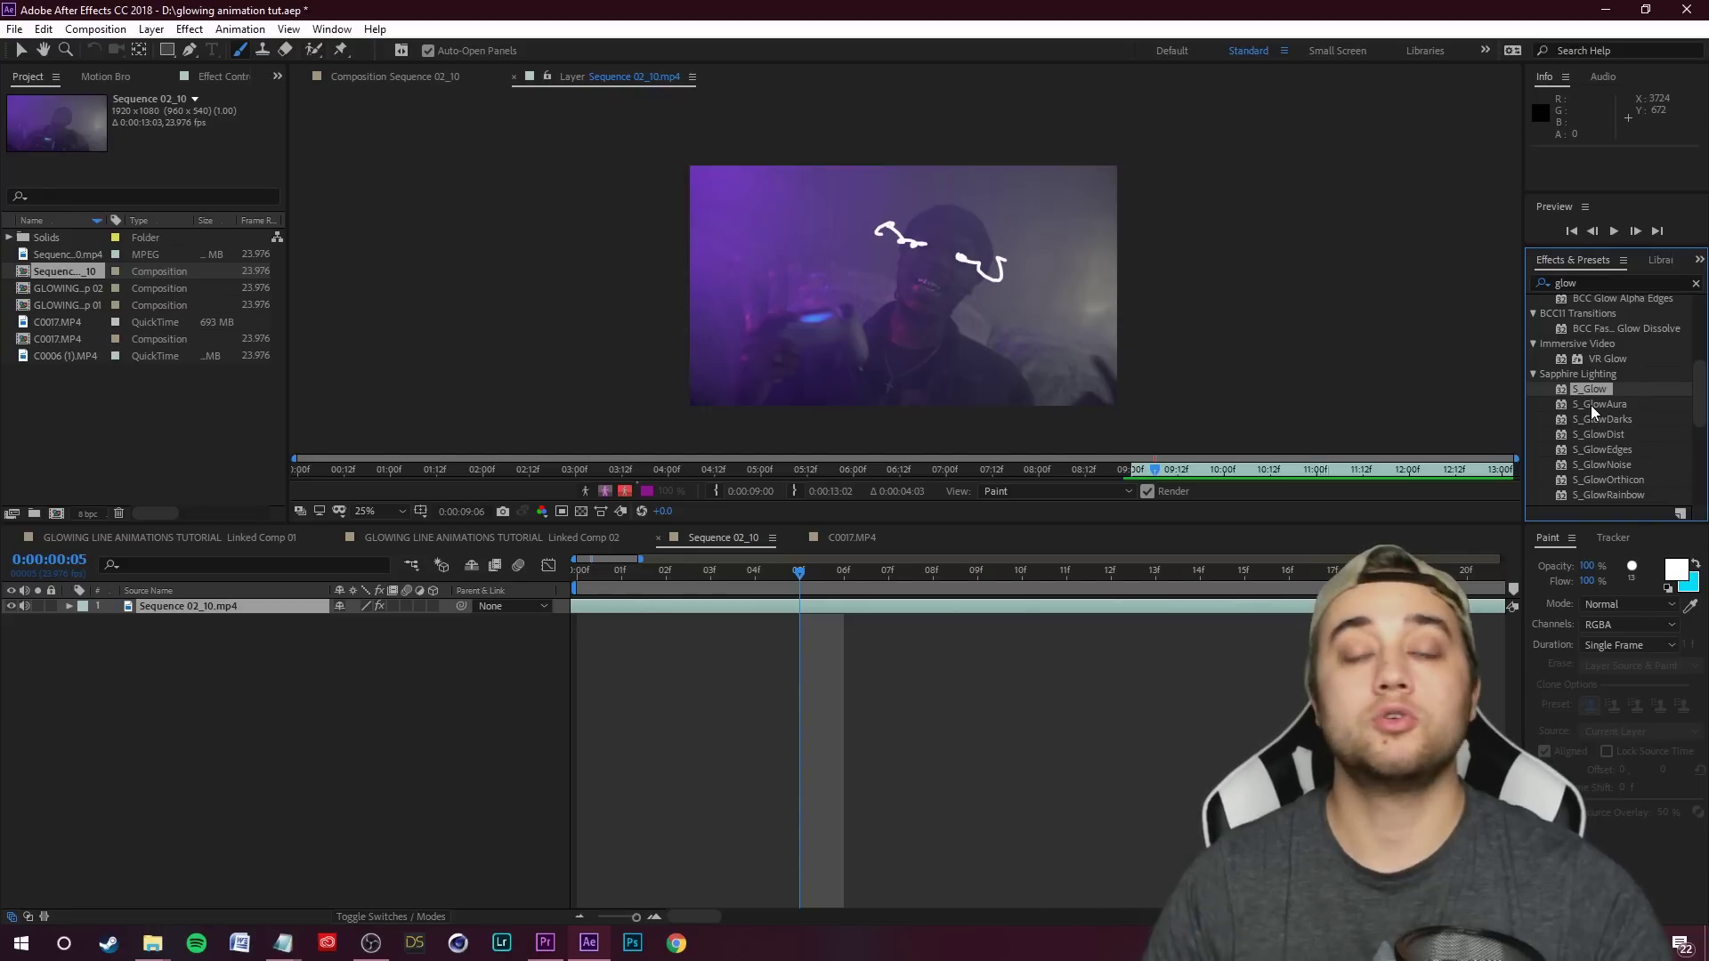
{"action": "scroll", "coordinate": [1593, 410], "scroll_direction": "down", "scroll_amount": 4}
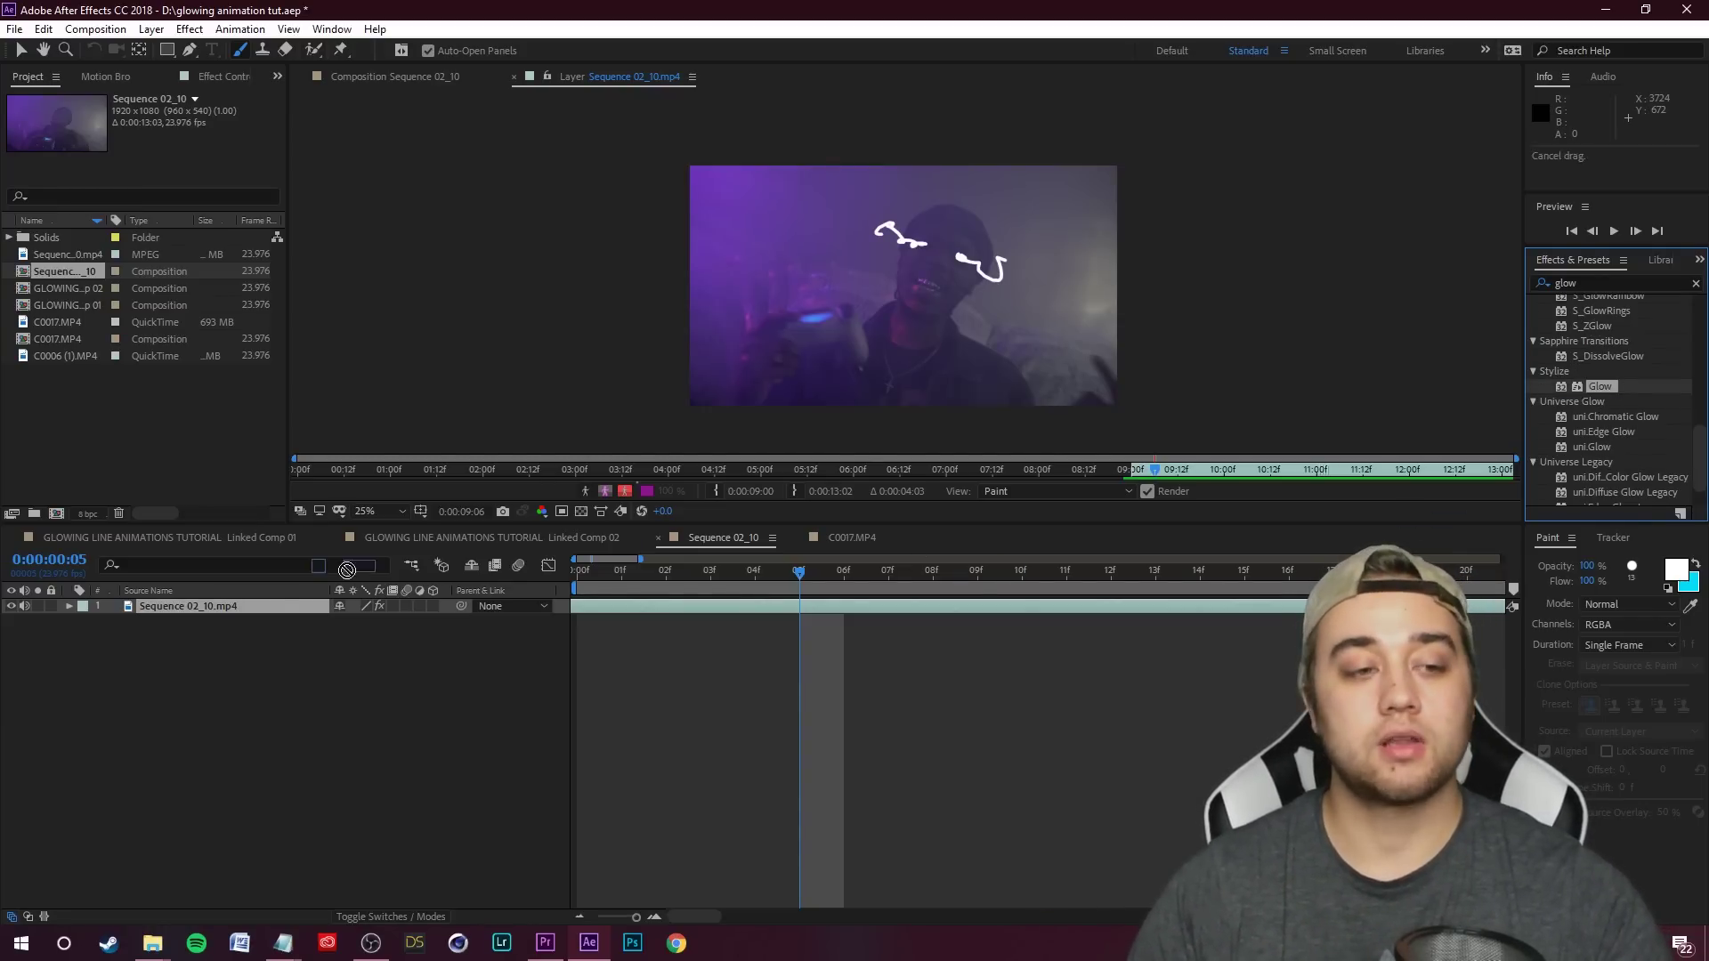
{"action": "left_click_drag", "start_coordinate": [238, 610], "coordinate": [236, 608]}
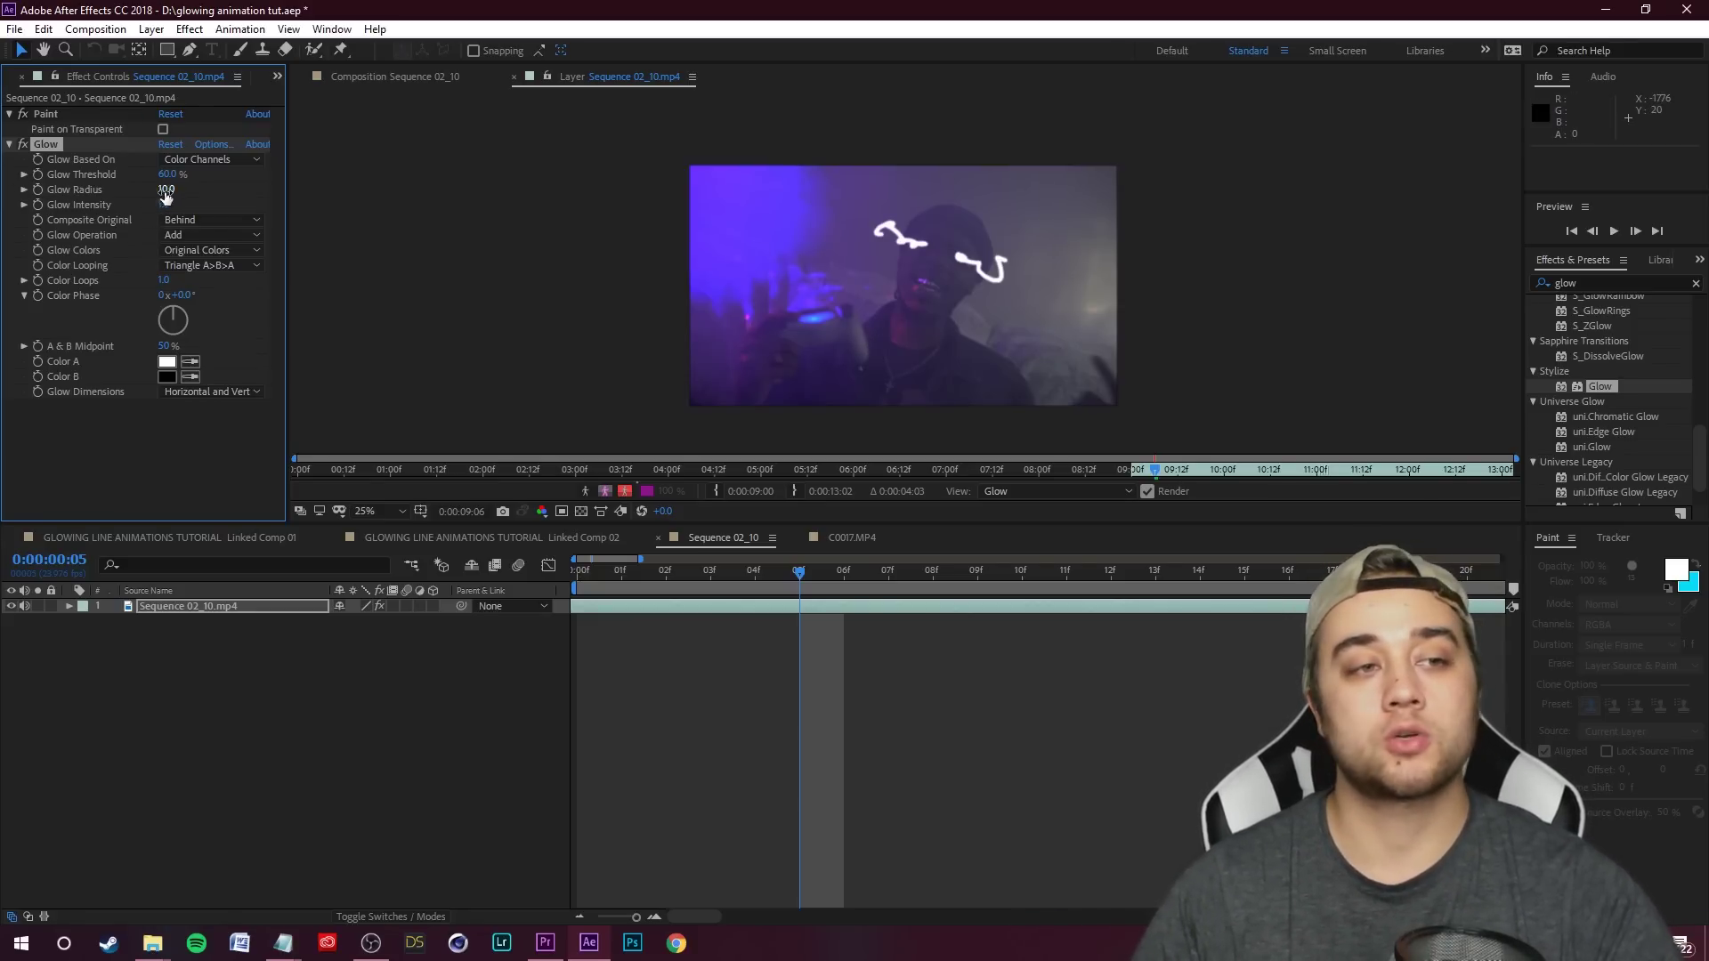
- Set the Glow Radius to 56 and lower the Glow Intensity to about 0.8
{"action": "left_click_drag", "start_coordinate": [171, 190], "coordinate": [206, 190]}
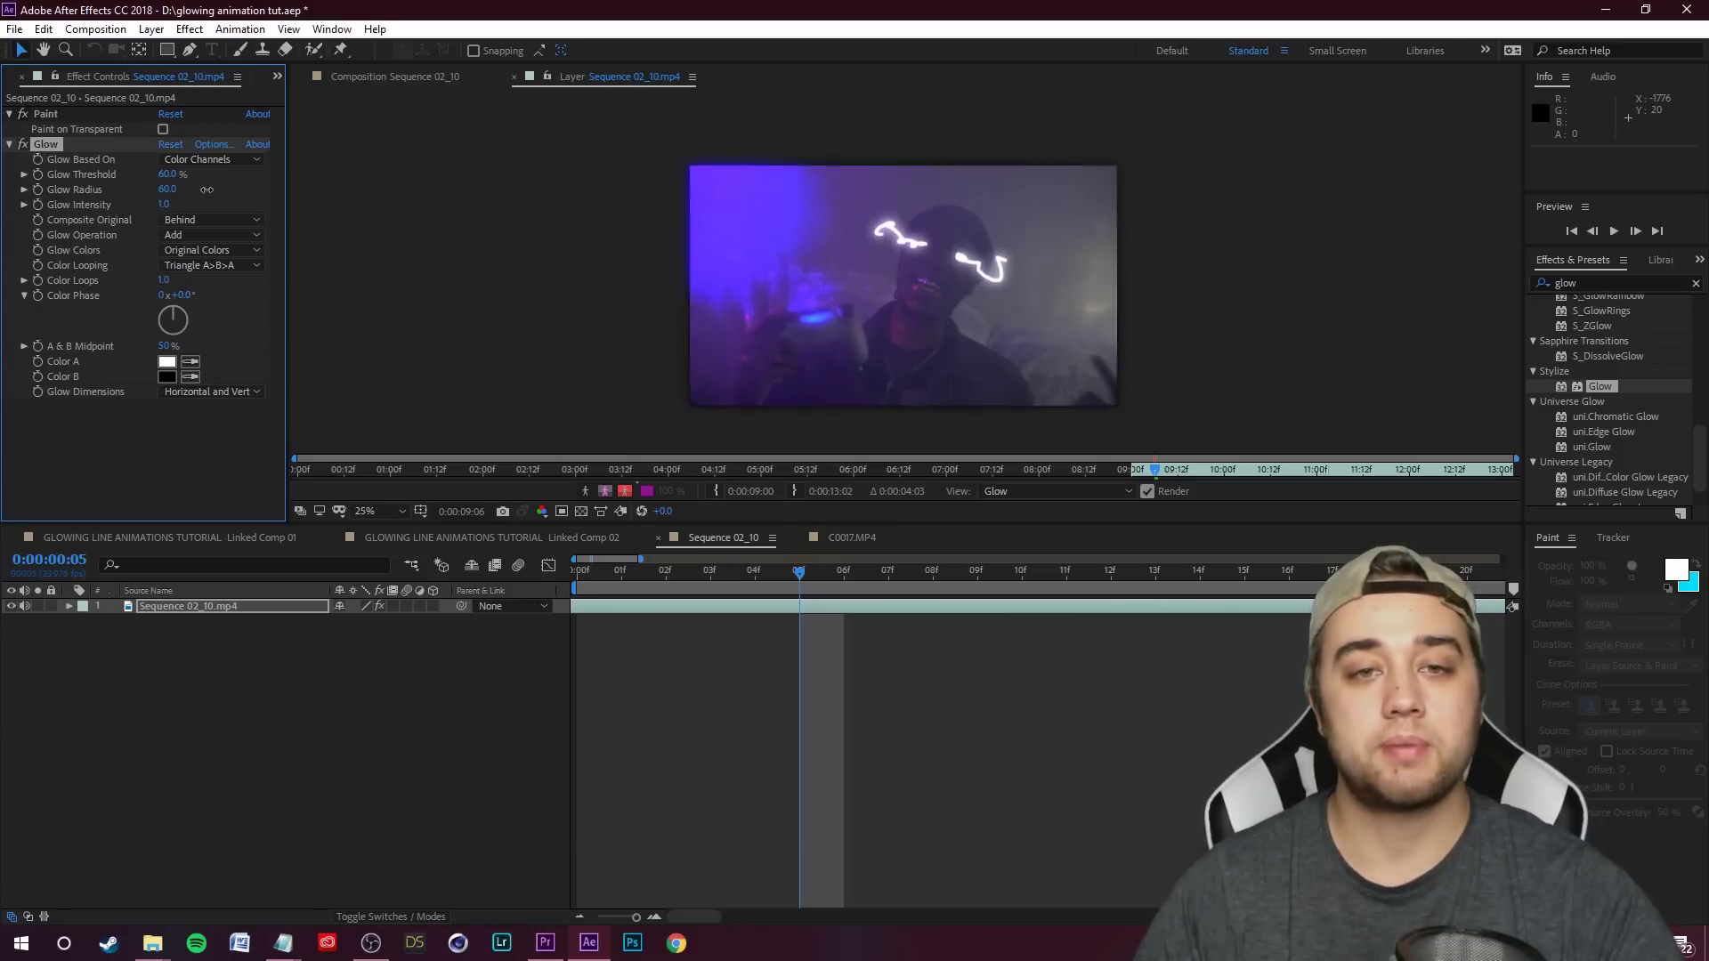
{"action": "key", "text": "period"}
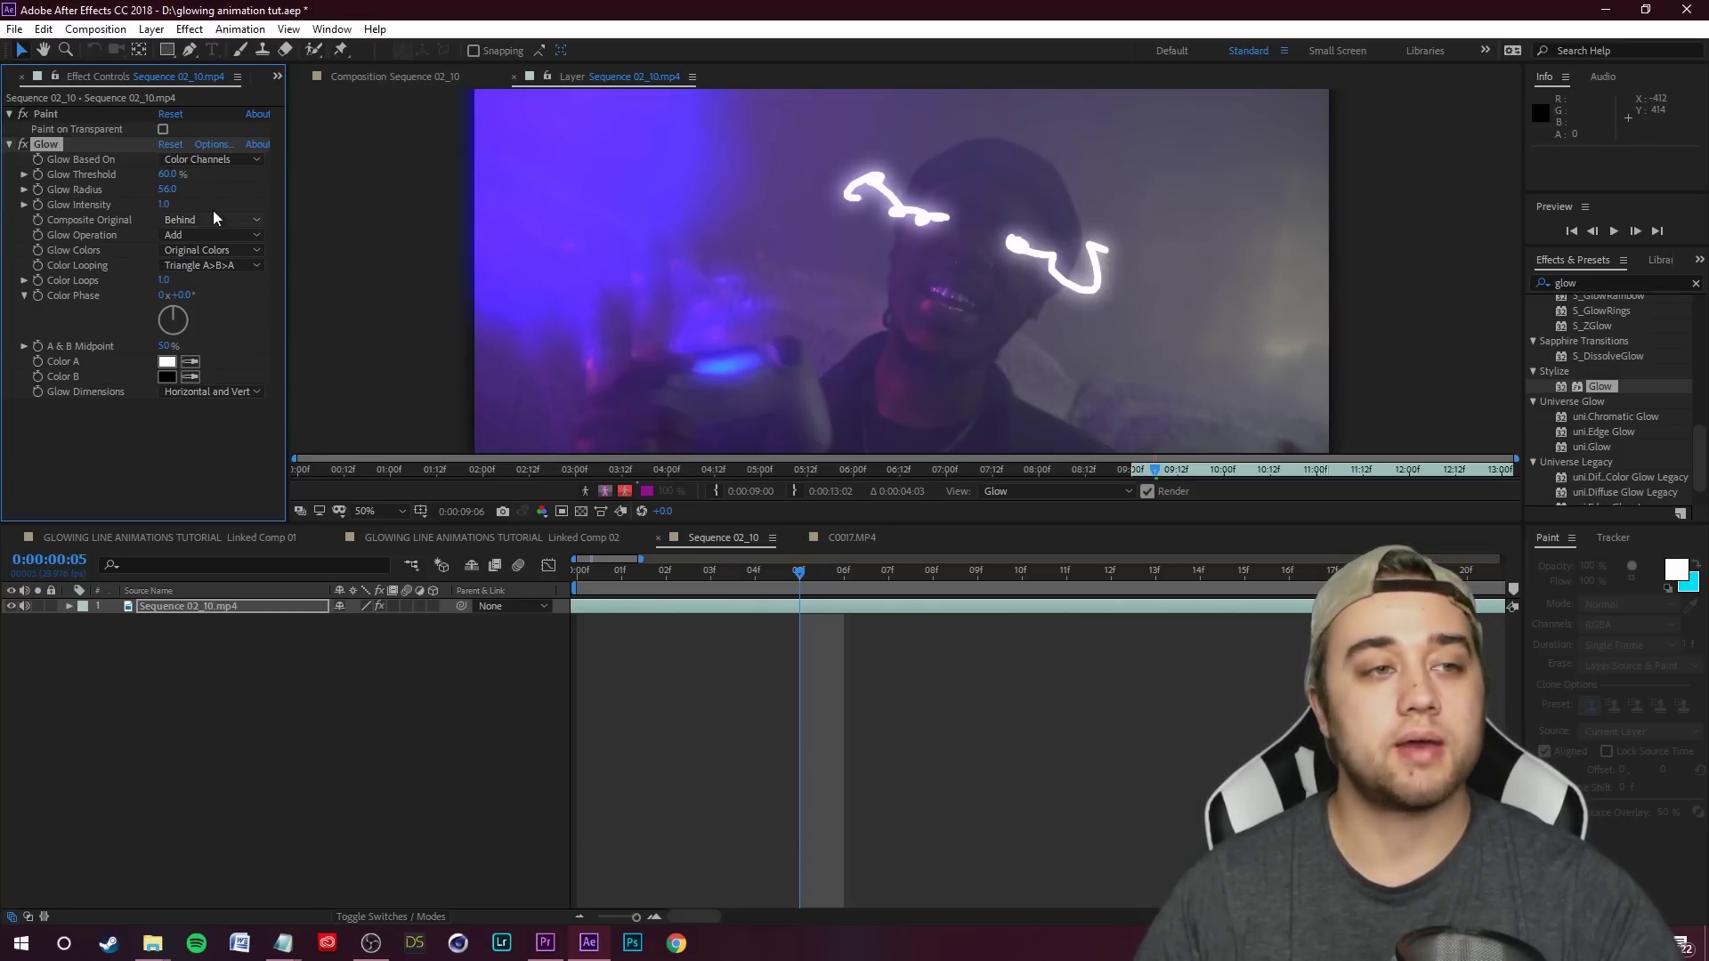
{"action": "mouse_move", "coordinate": [161, 205]}
{"action": "left_mouse_down"}
{"action": "mouse_move", "coordinate": [194, 205]}
{"action": "mouse_move", "coordinate": [157, 205]}
{"action": "left_mouse_up"}
{"action": "scroll", "coordinate": [890, 358], "scroll_direction": "down", "scroll_amount": 2}
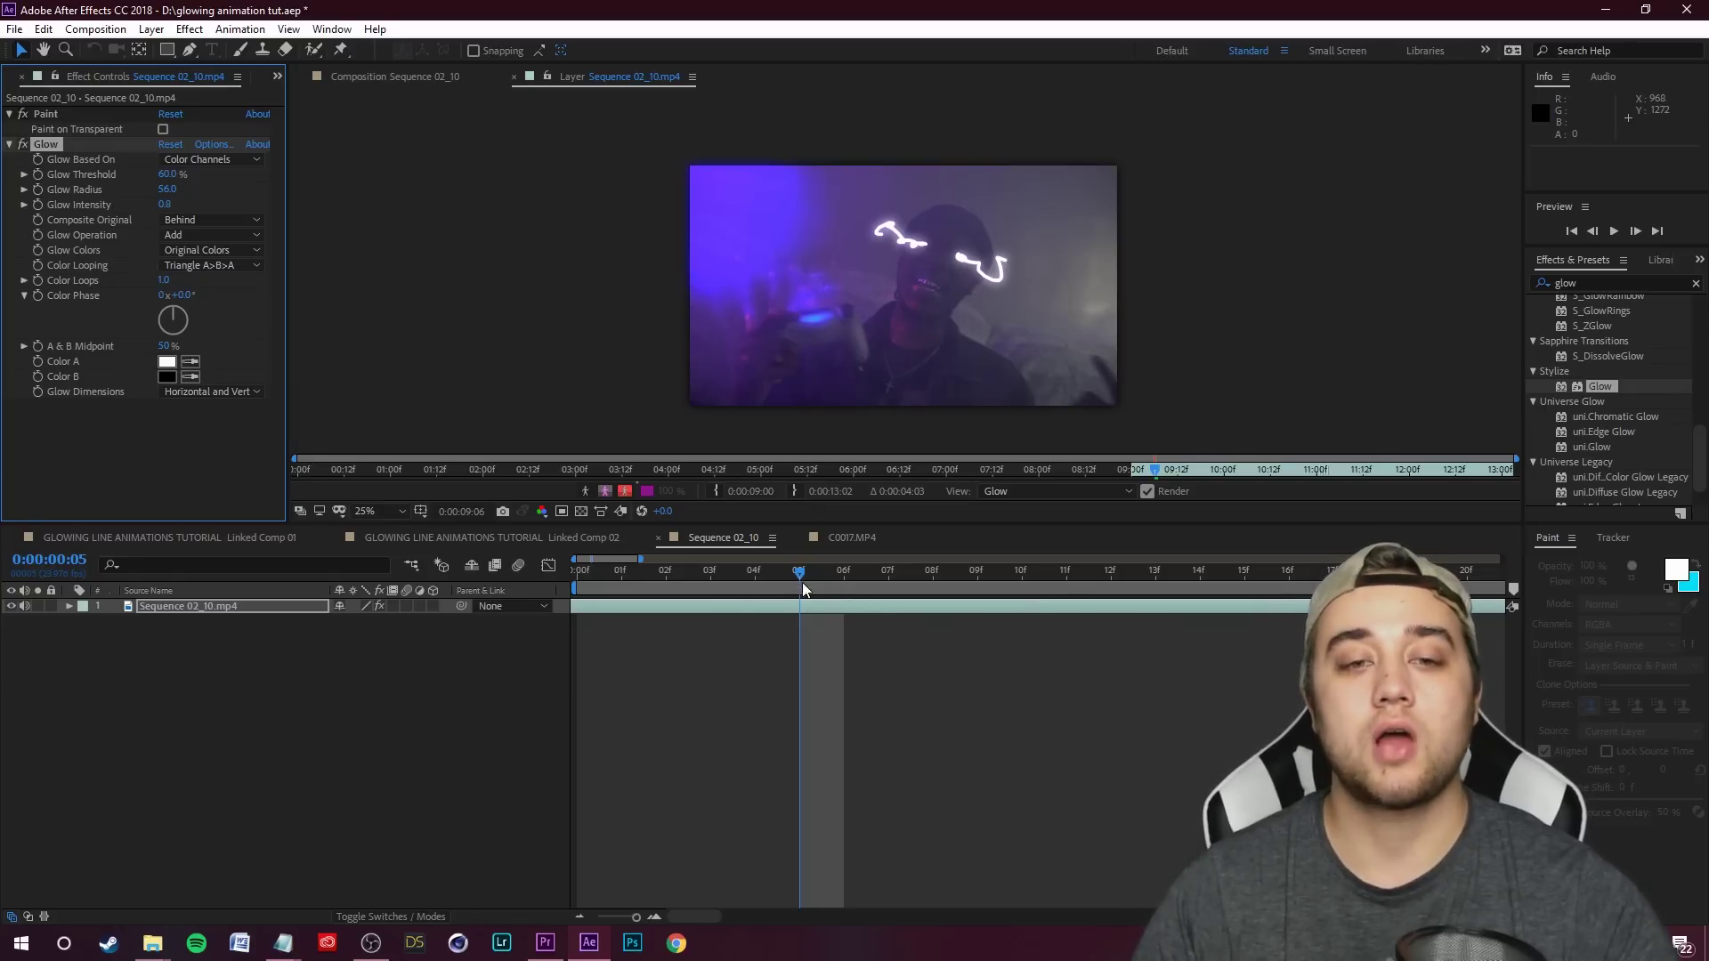
- Play and scrub through the glowing strokes, examine frame 6 closely, and return to frame 1
{"action": "key", "text": "space"}
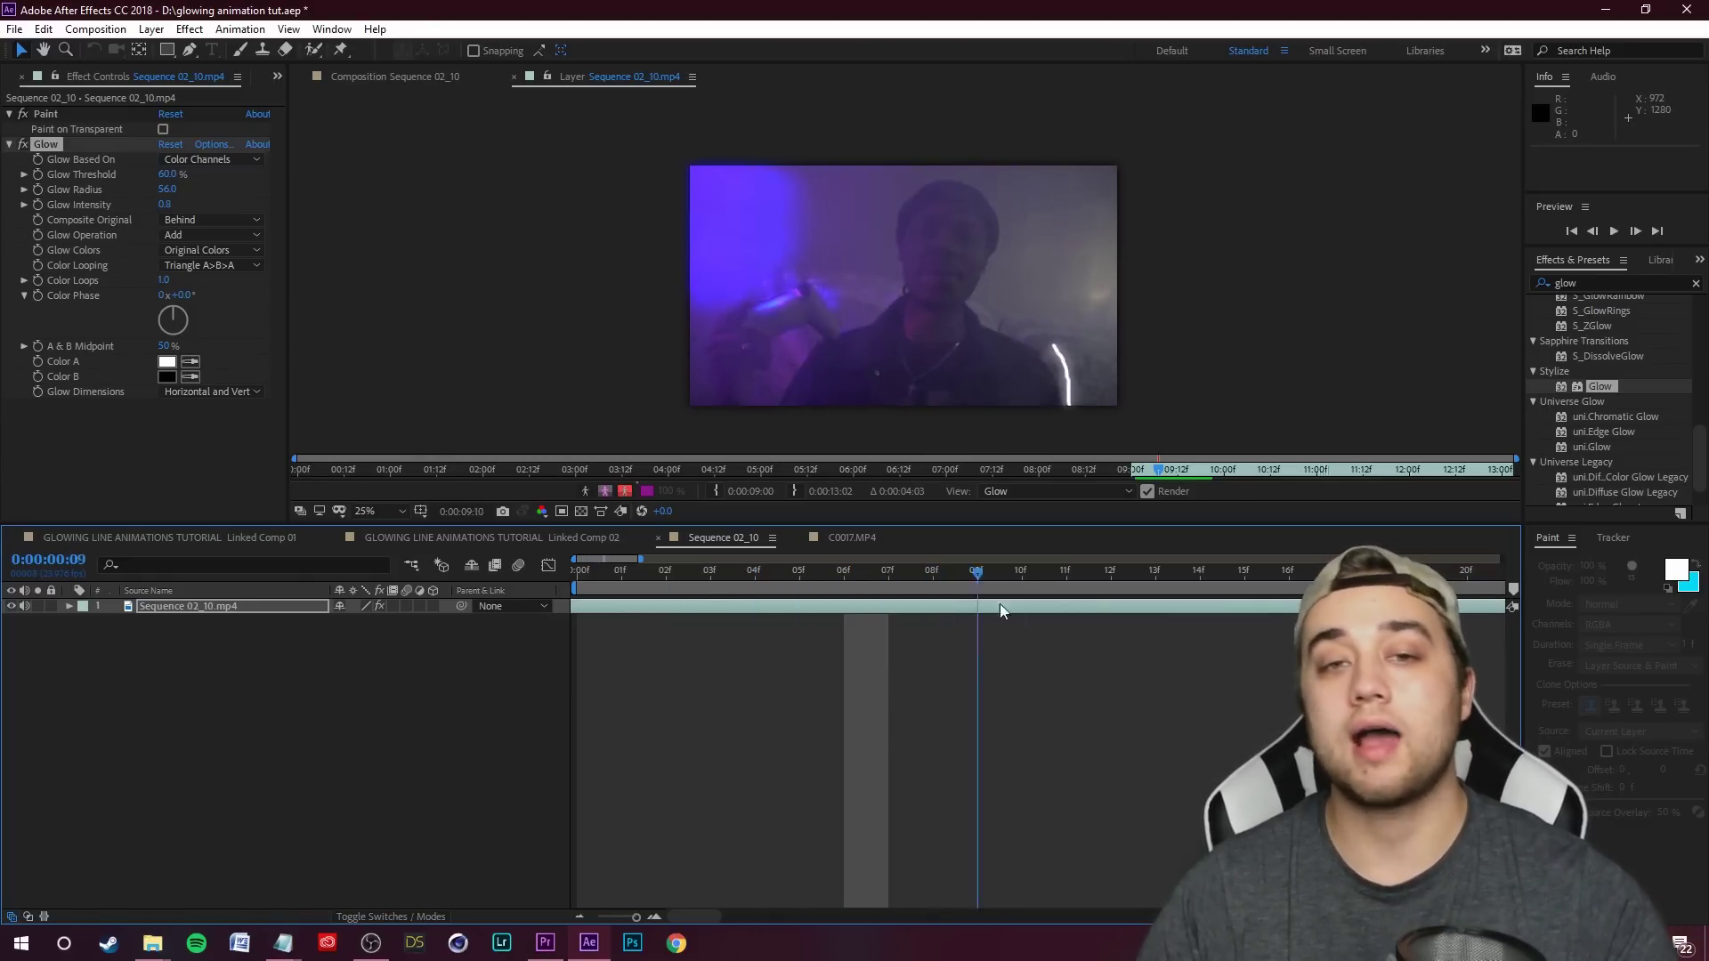
{"action": "key", "text": "Page_Down"}
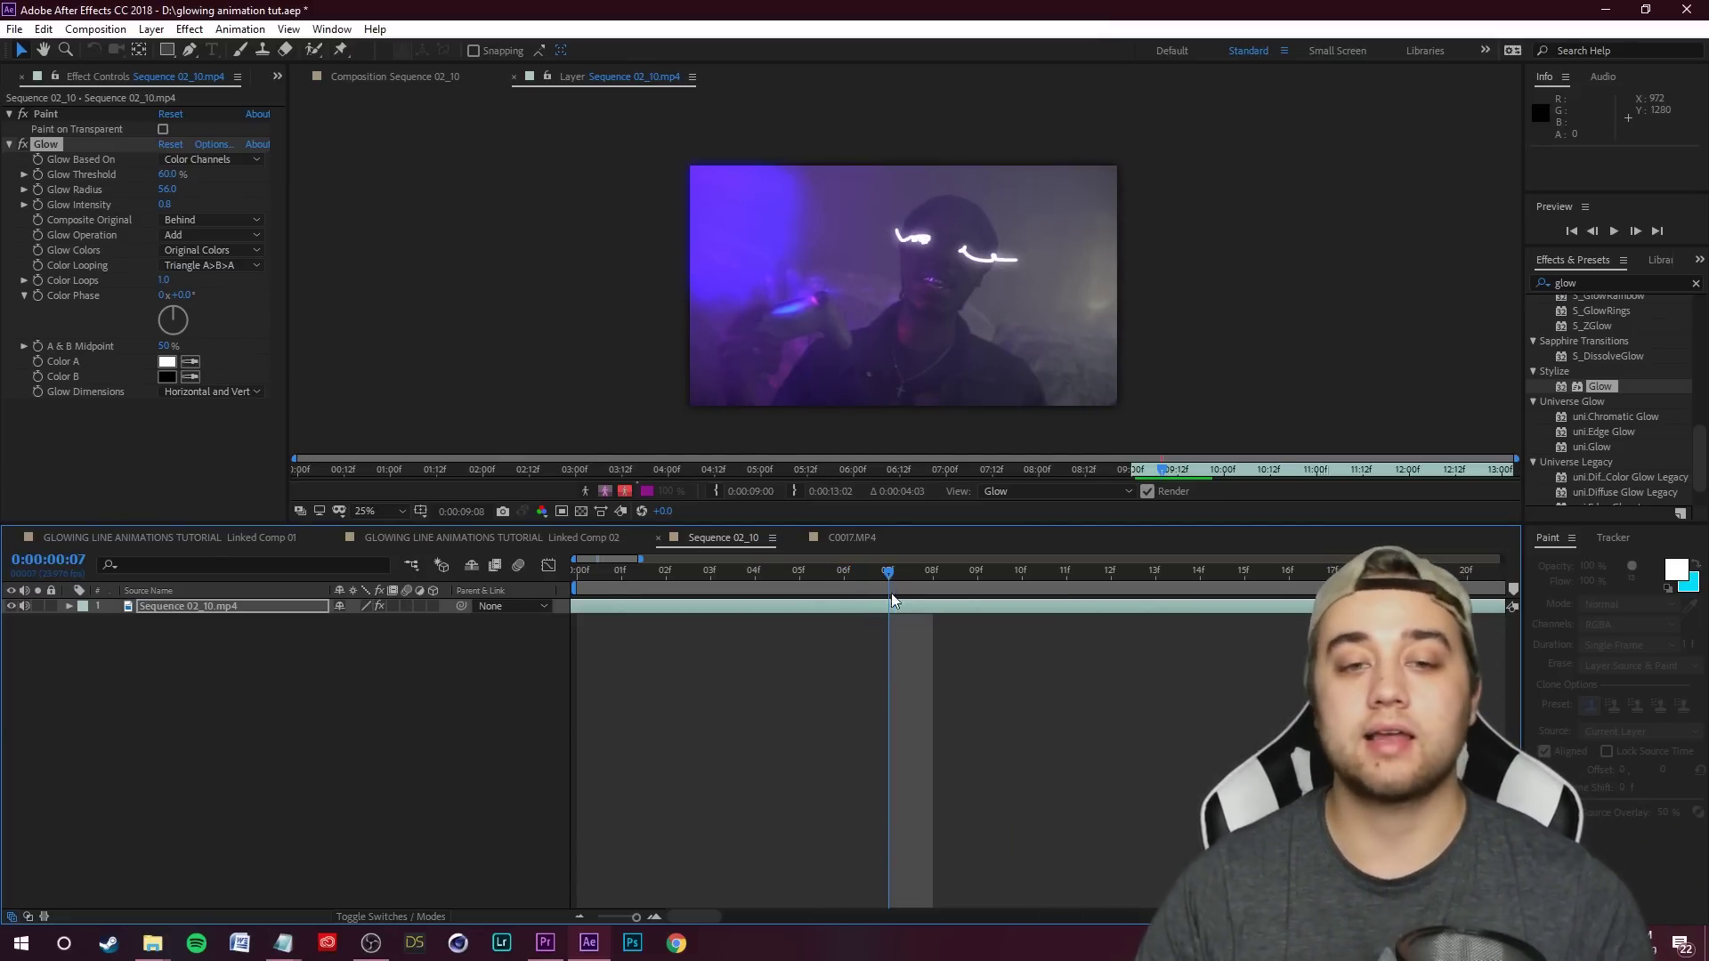
{"action": "left_click_drag", "start_coordinate": [890, 593], "coordinate": [850, 619]}
{"action": "scroll", "coordinate": [970, 267], "scroll_direction": "up", "scroll_amount": 1}
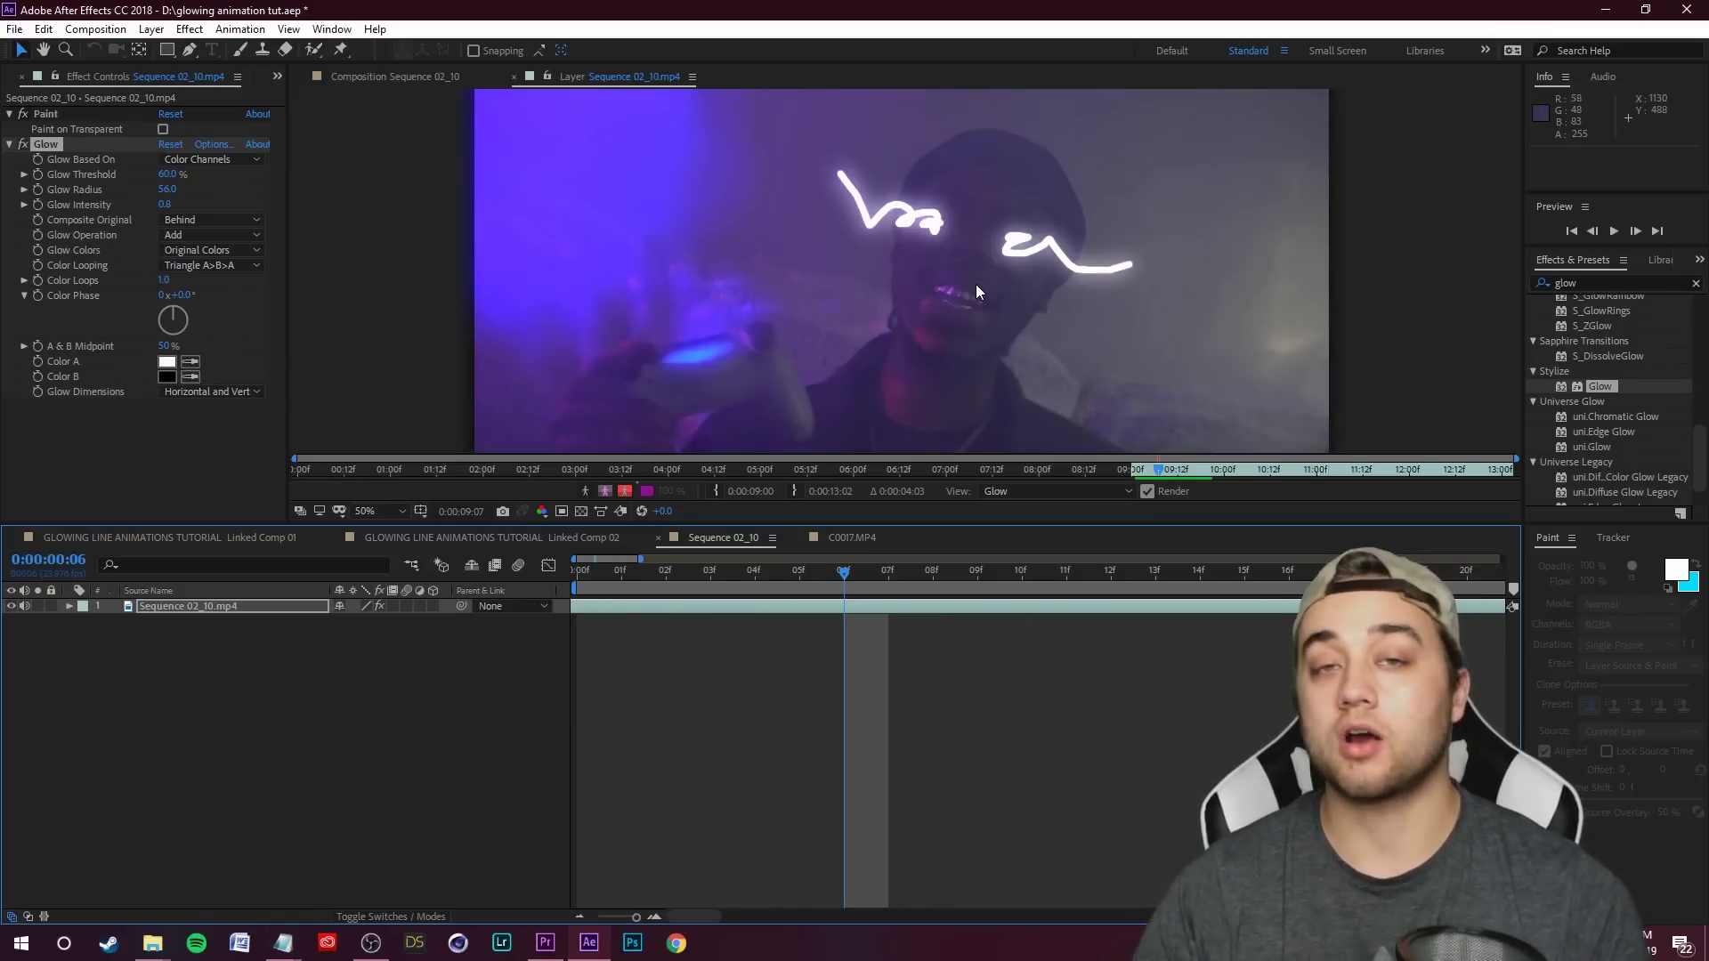
{"action": "scroll", "coordinate": [969, 290], "scroll_direction": "down", "scroll_amount": 1}
{"action": "left_click", "coordinate": [643, 596]}
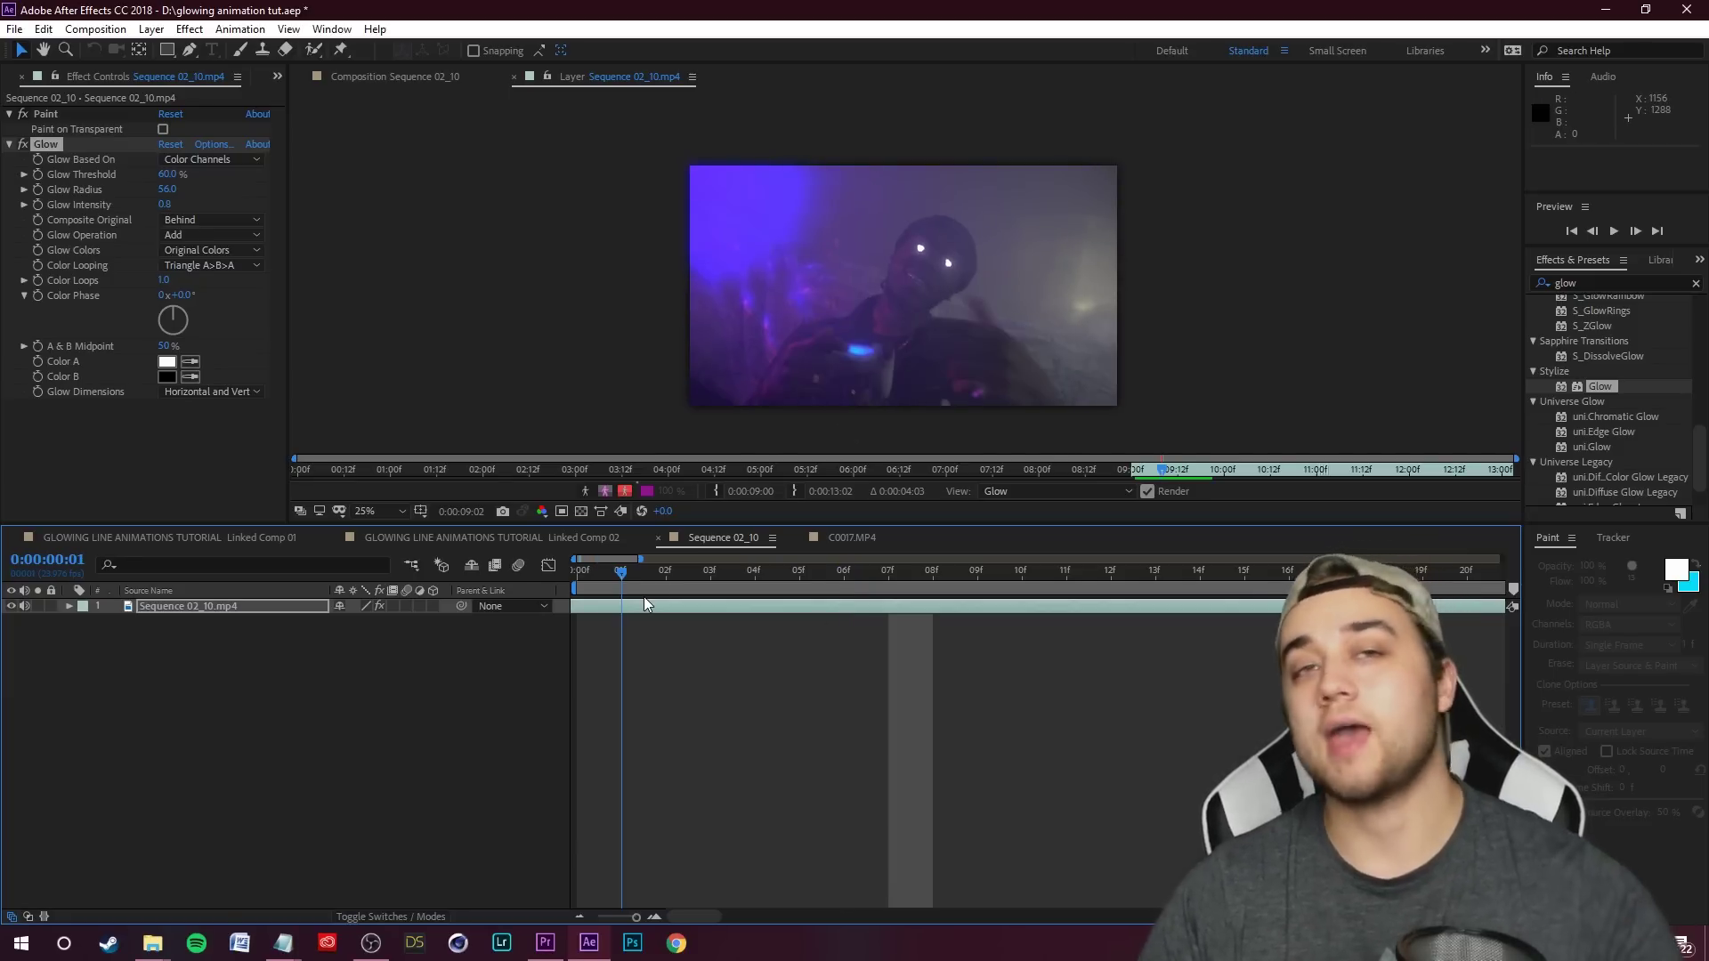
- Check the glow at frames 5 and 6, return to the first frame and duplicate the Sequence 02_10.mp4 layer
{"action": "left_click", "coordinate": [788, 570]}
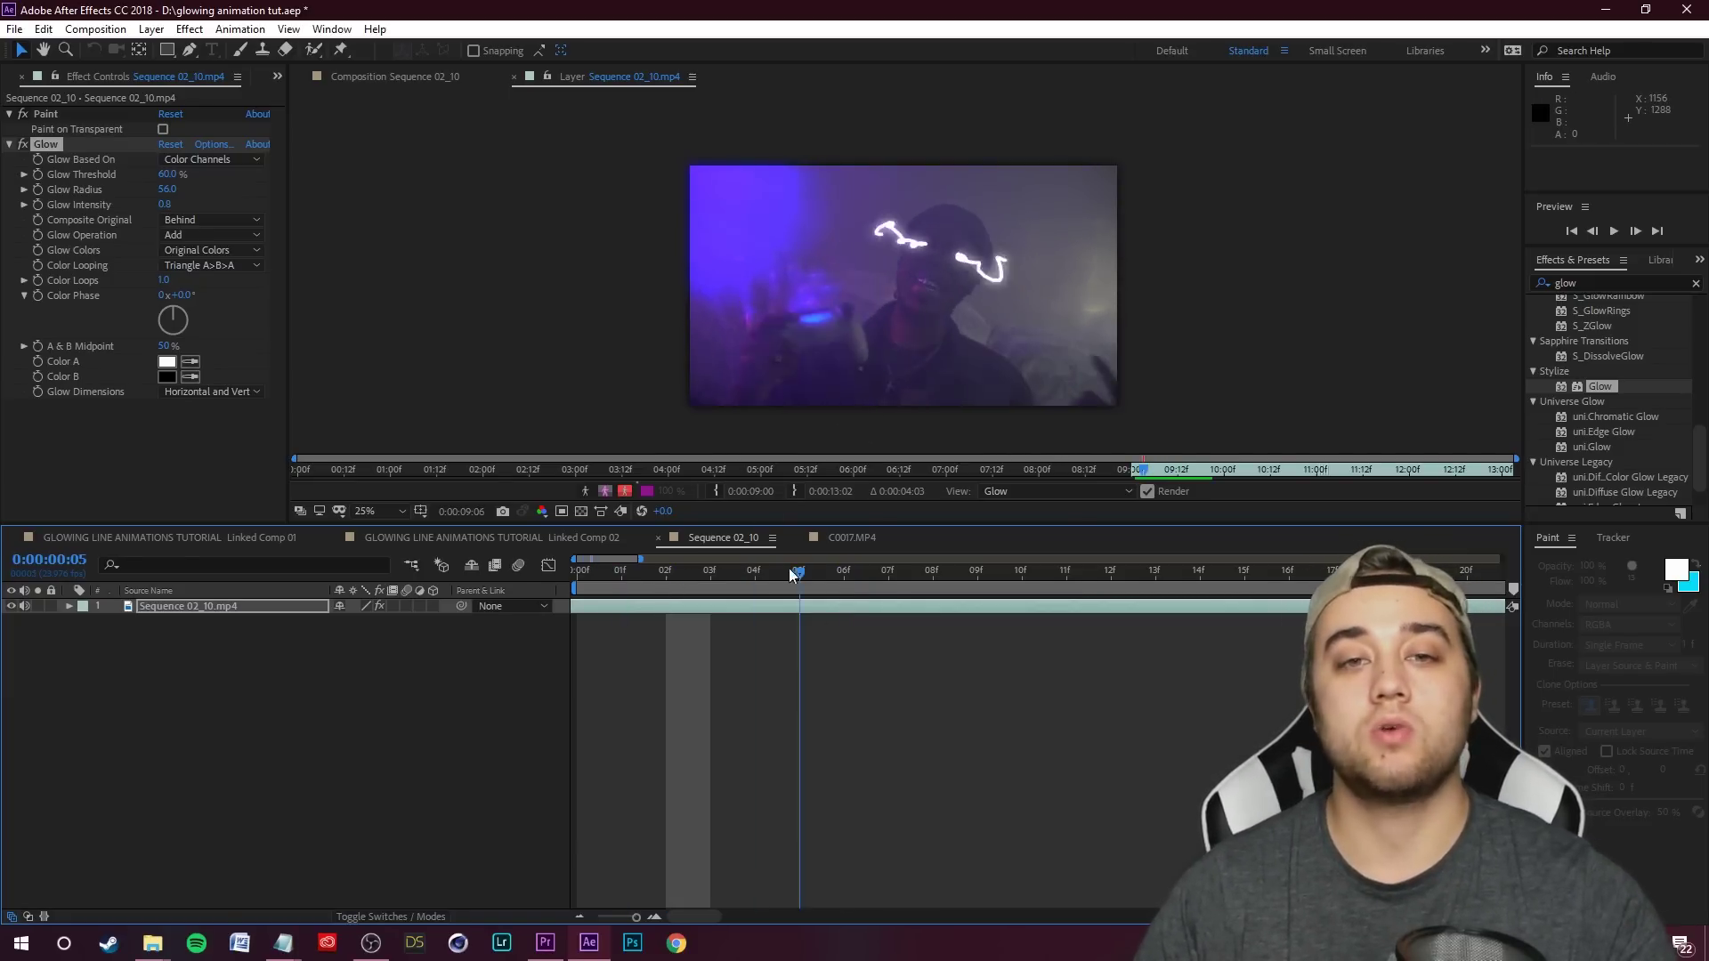
{"action": "key", "text": "Page_Down"}
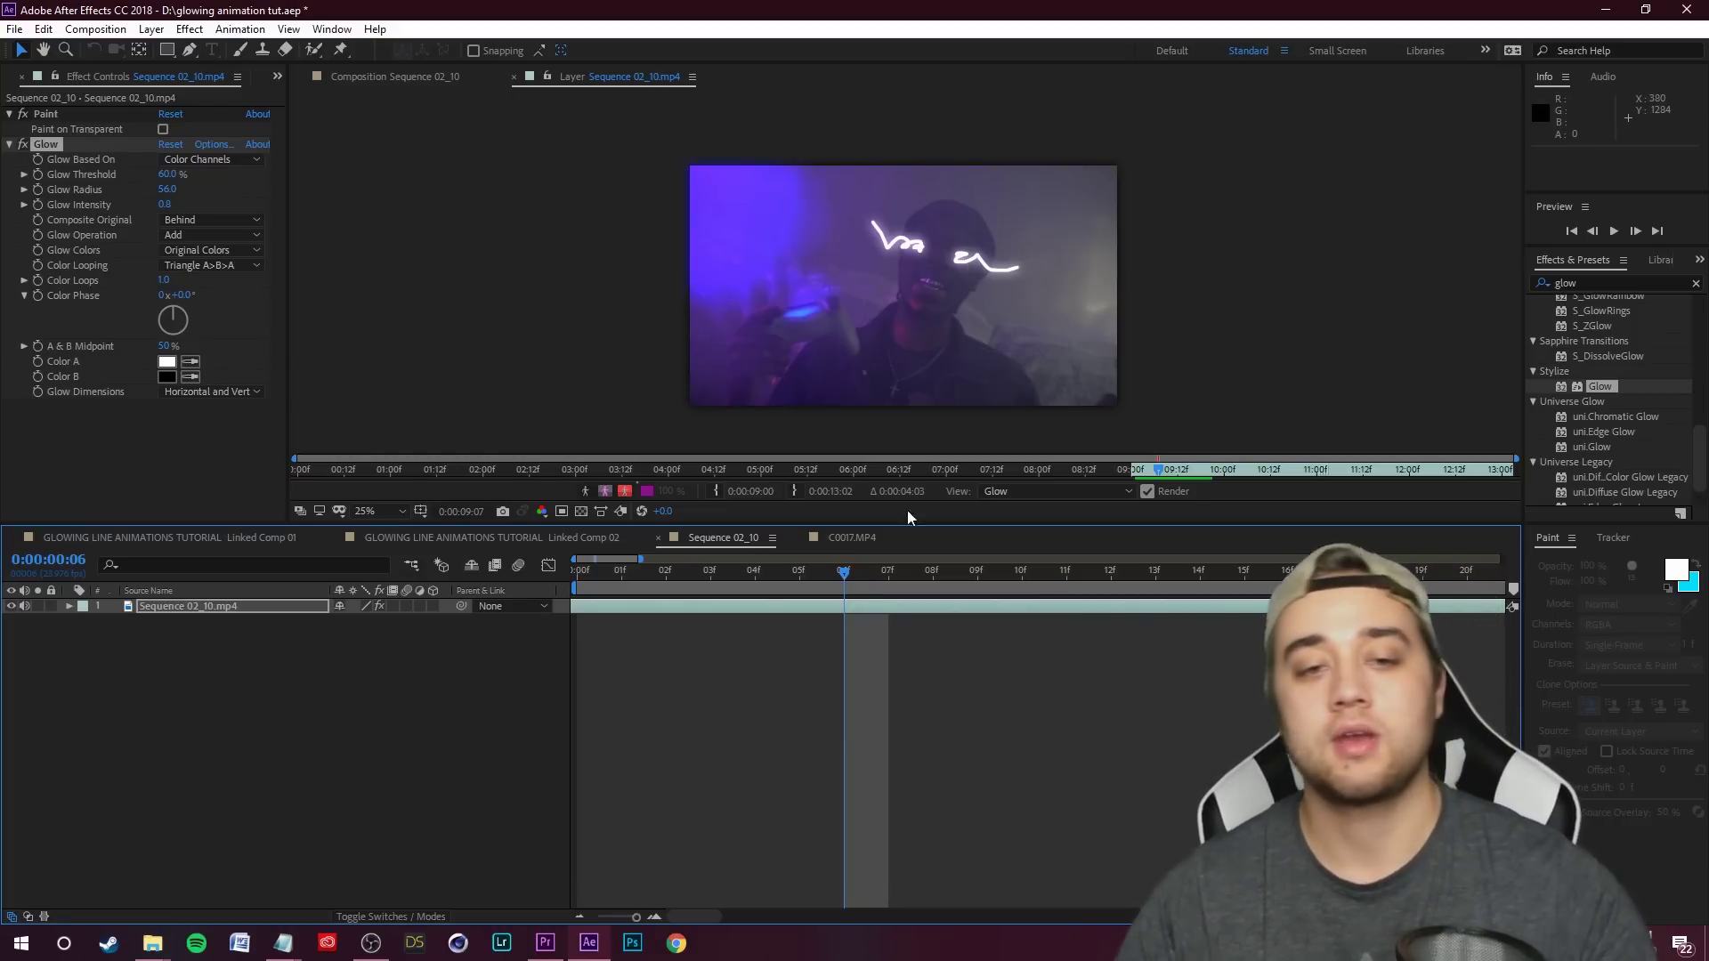
{"action": "key", "text": "Page_Up"}
{"action": "key", "text": "Home"}
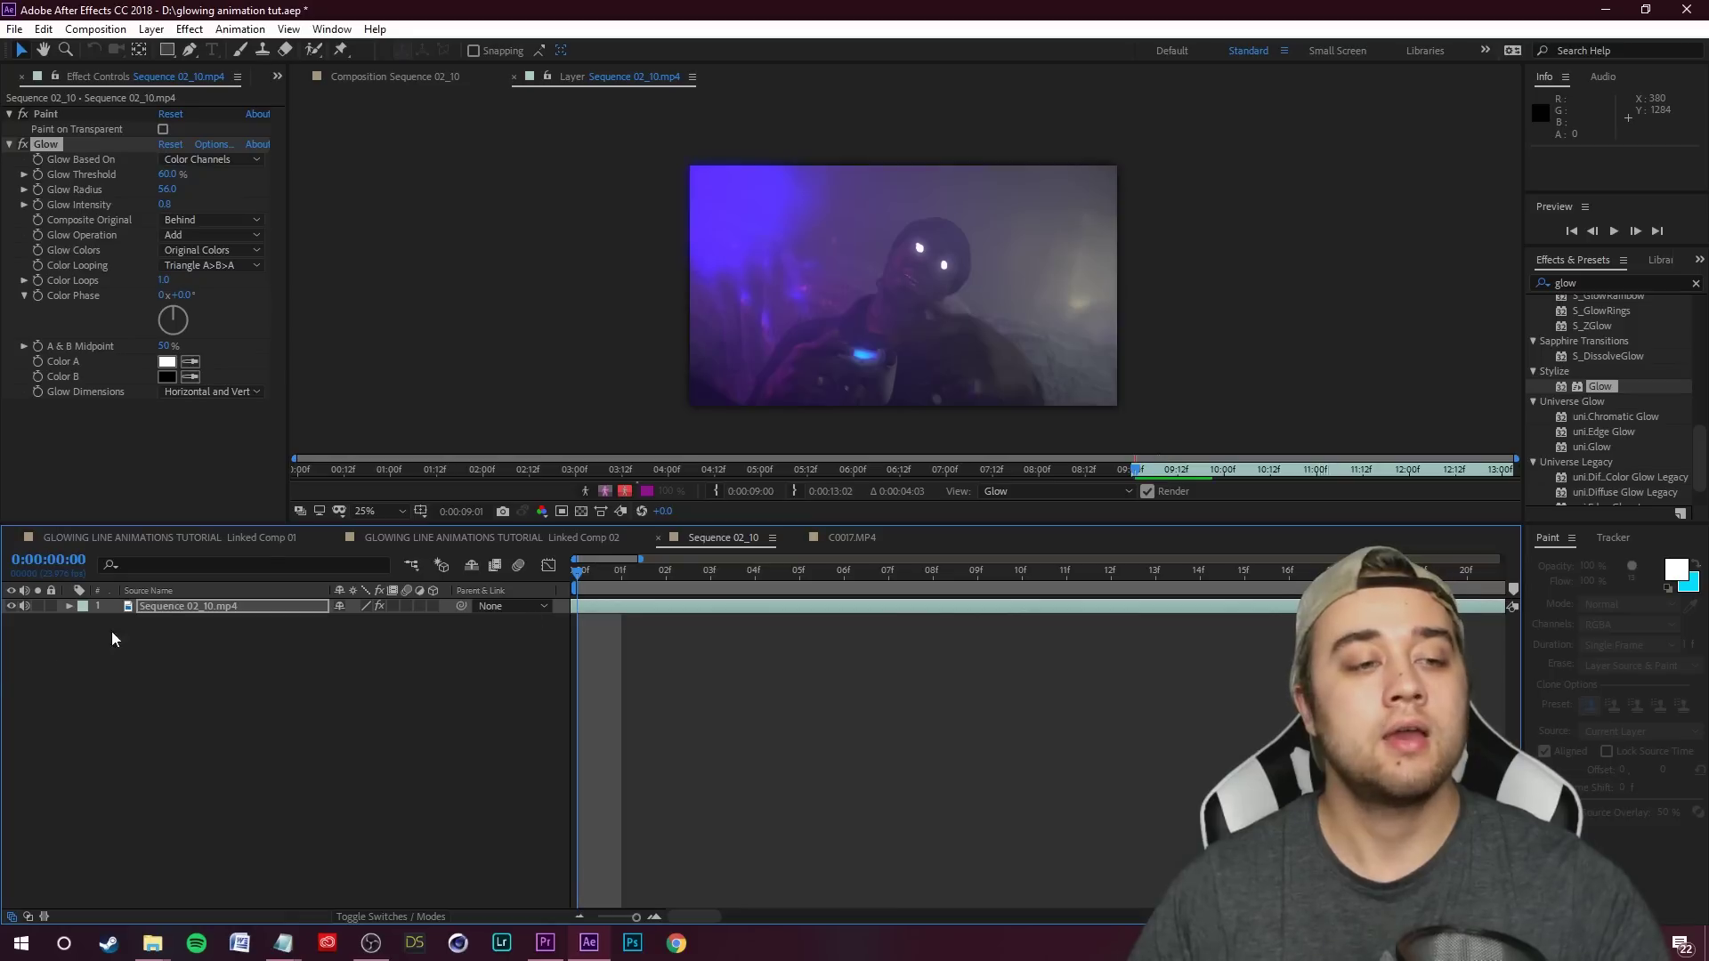
{"action": "left_click", "coordinate": [163, 607]}
{"action": "key", "text": "ctrl+d"}
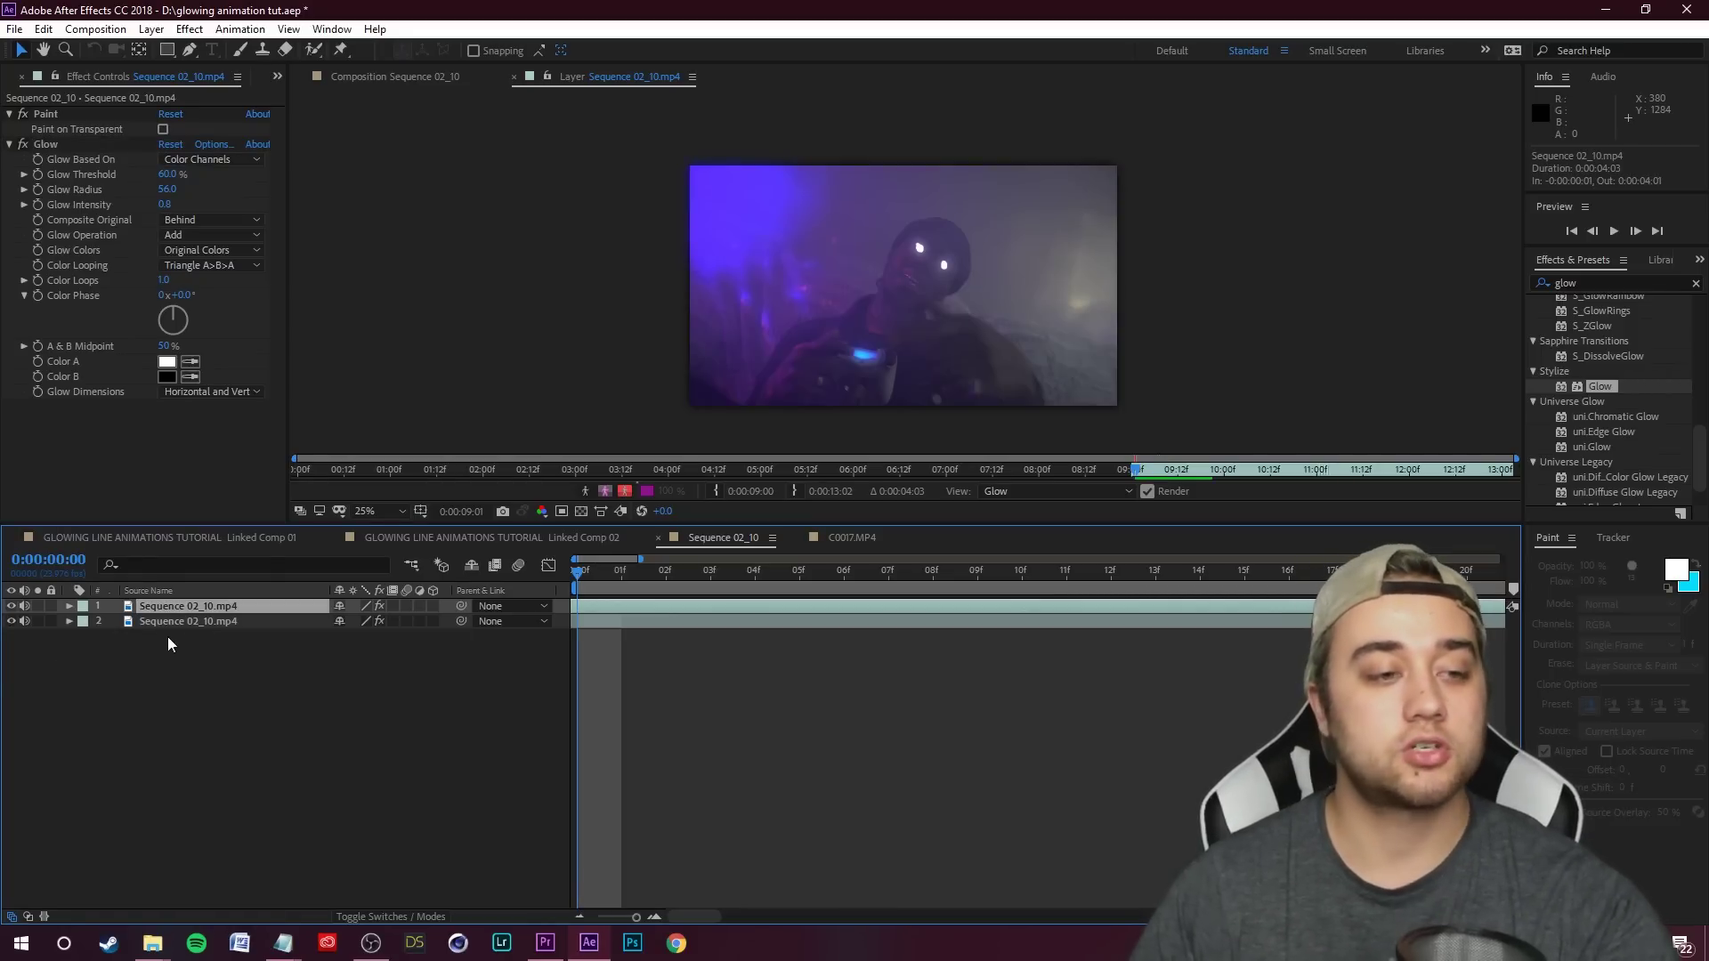
- Turn off the Glow effect on the lower Sequence 02_10.mp4 copy and view the composition
{"action": "left_click", "coordinate": [157, 623]}
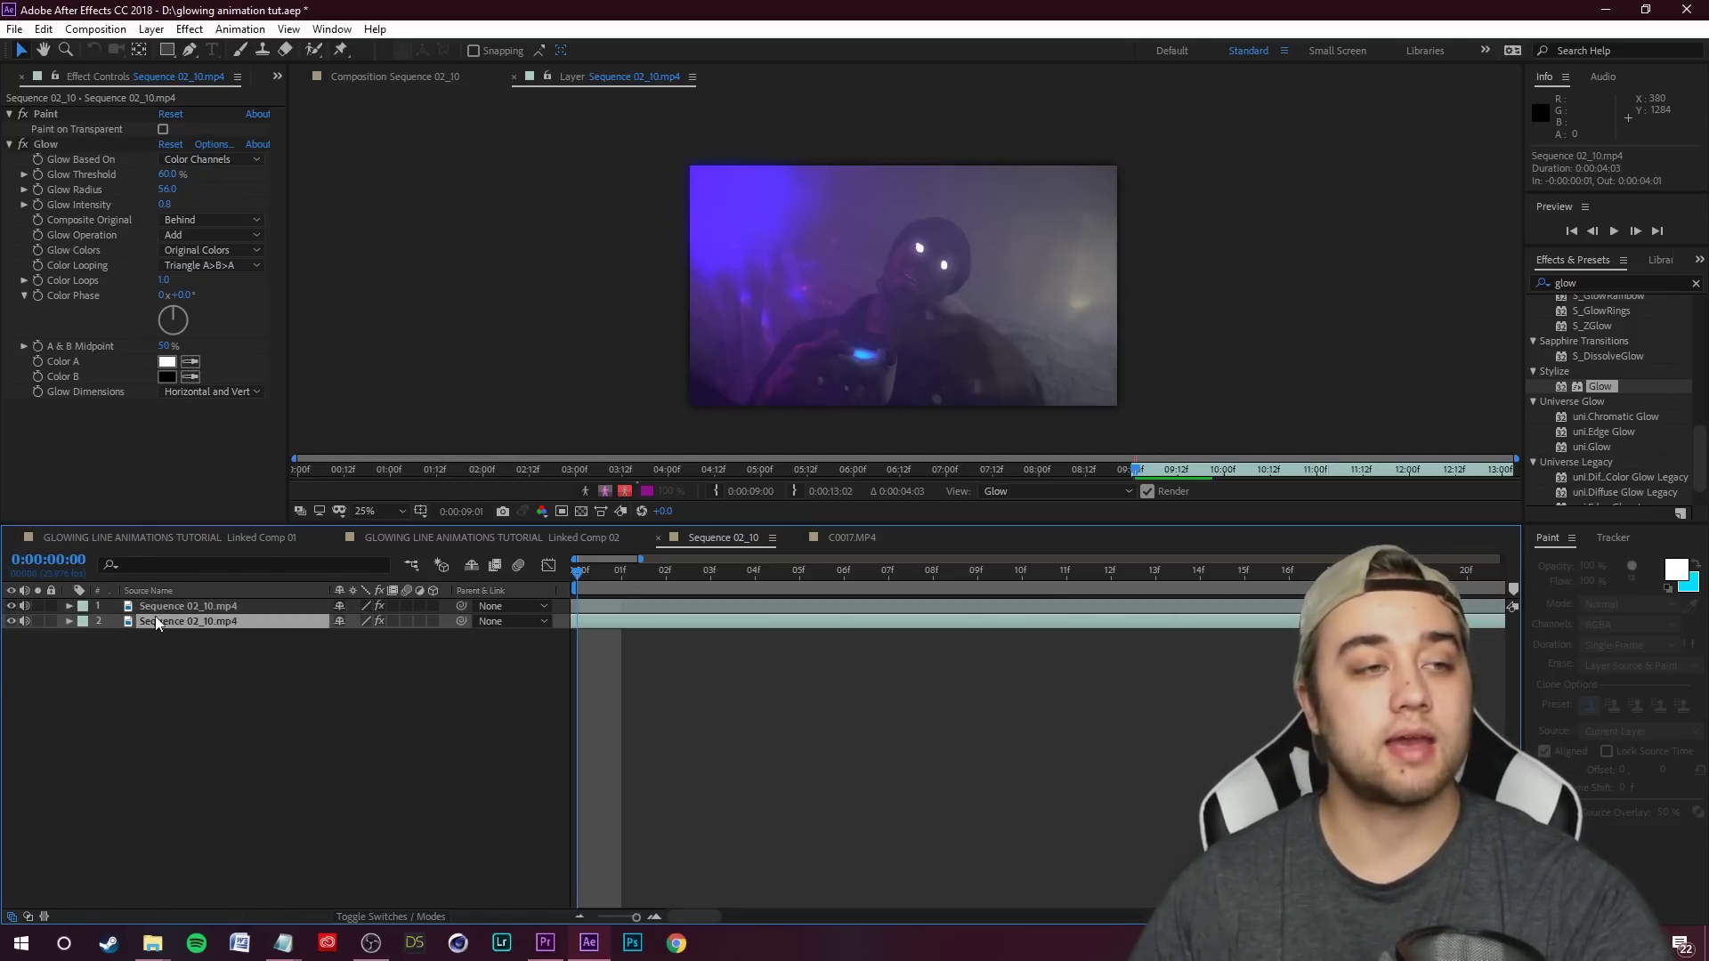
{"action": "left_click", "coordinate": [40, 142]}
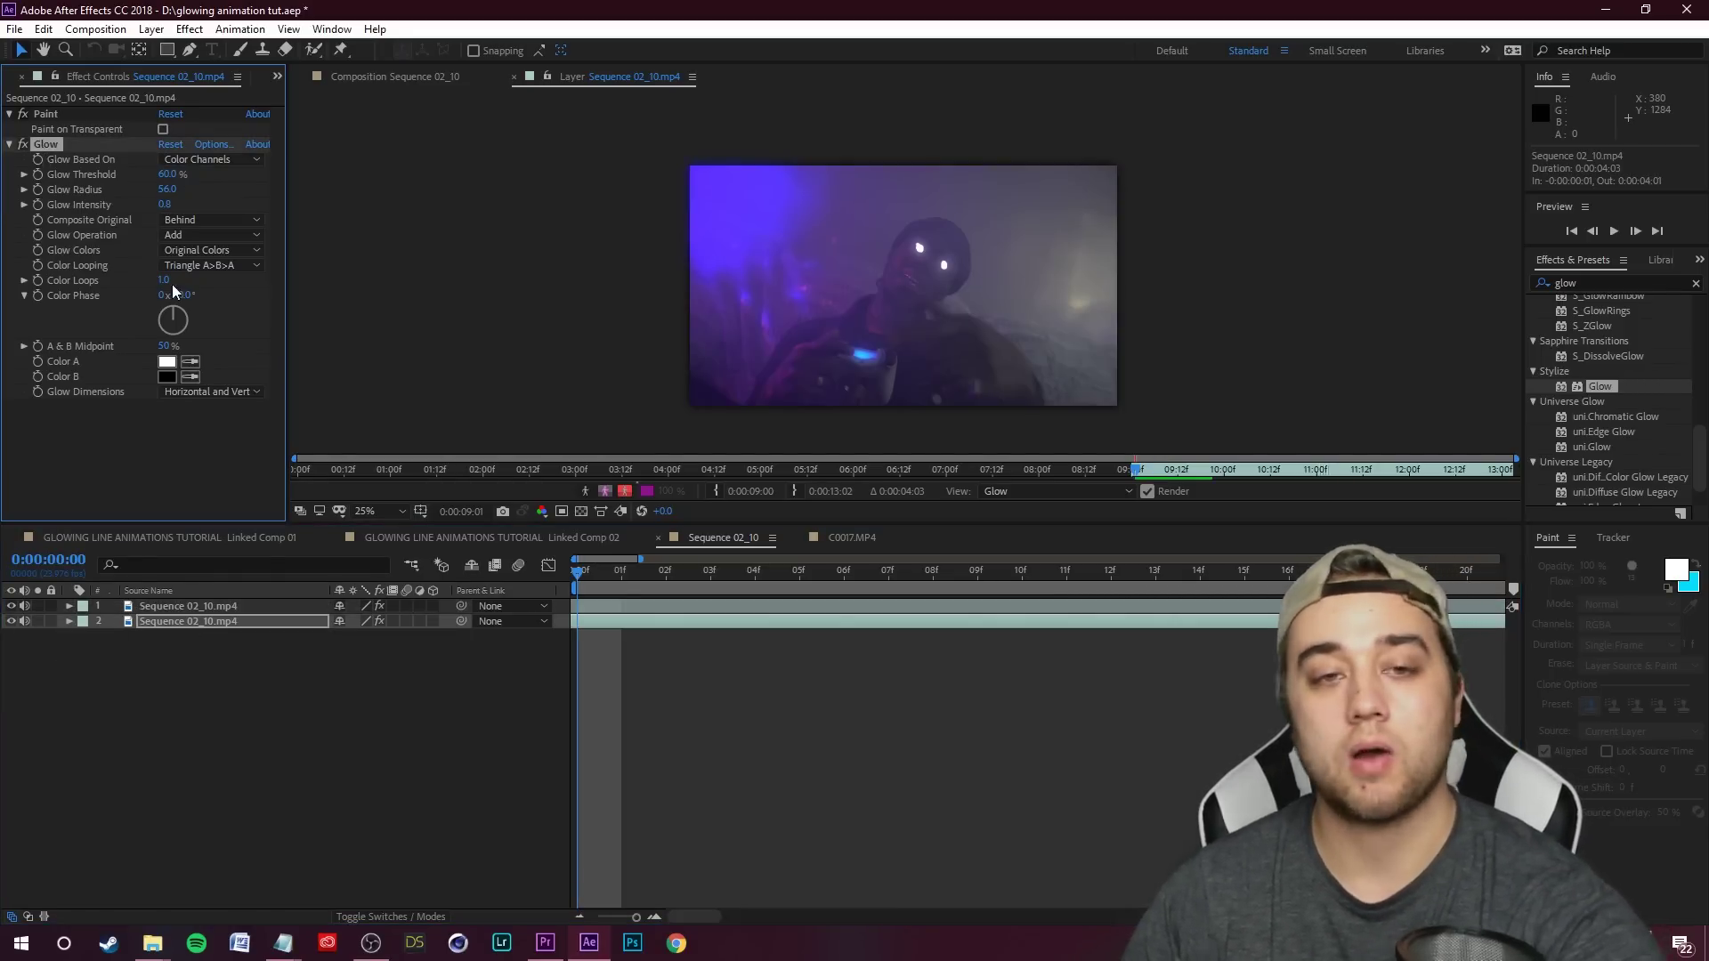
{"action": "left_click", "coordinate": [369, 79]}
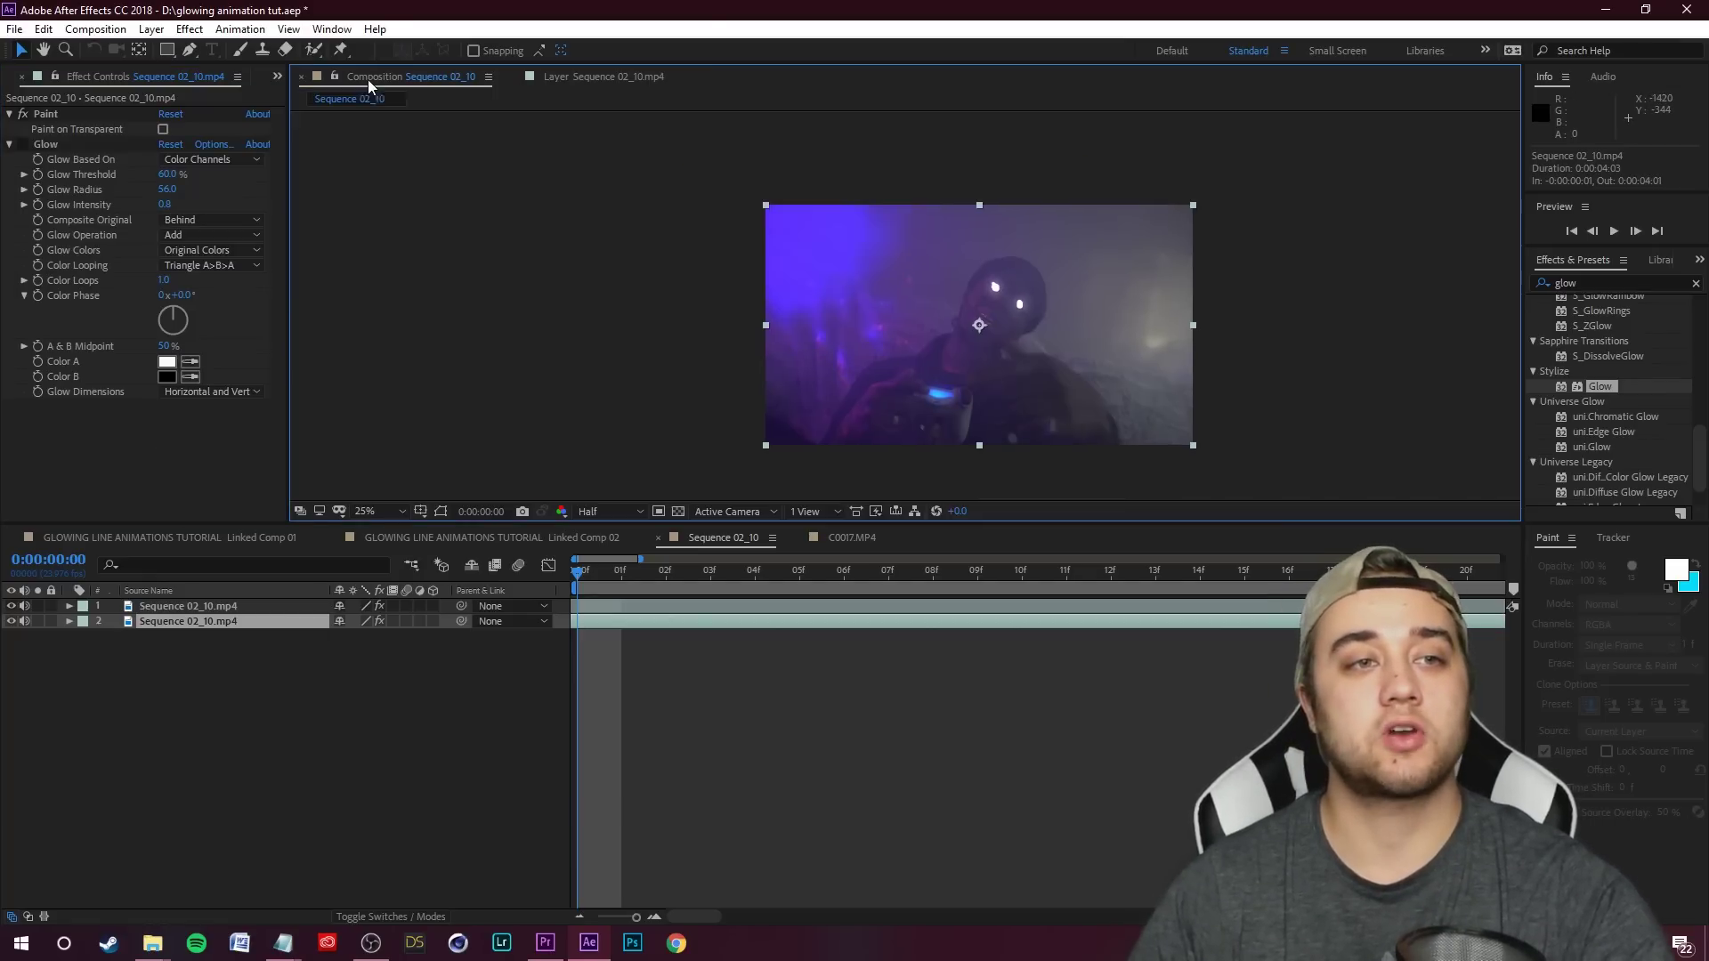
- Draw a closed, rounded five-point pen mask around the subject's head on the upper Sequence 02_10.mp4 layer
{"action": "left_click", "coordinate": [192, 609]}
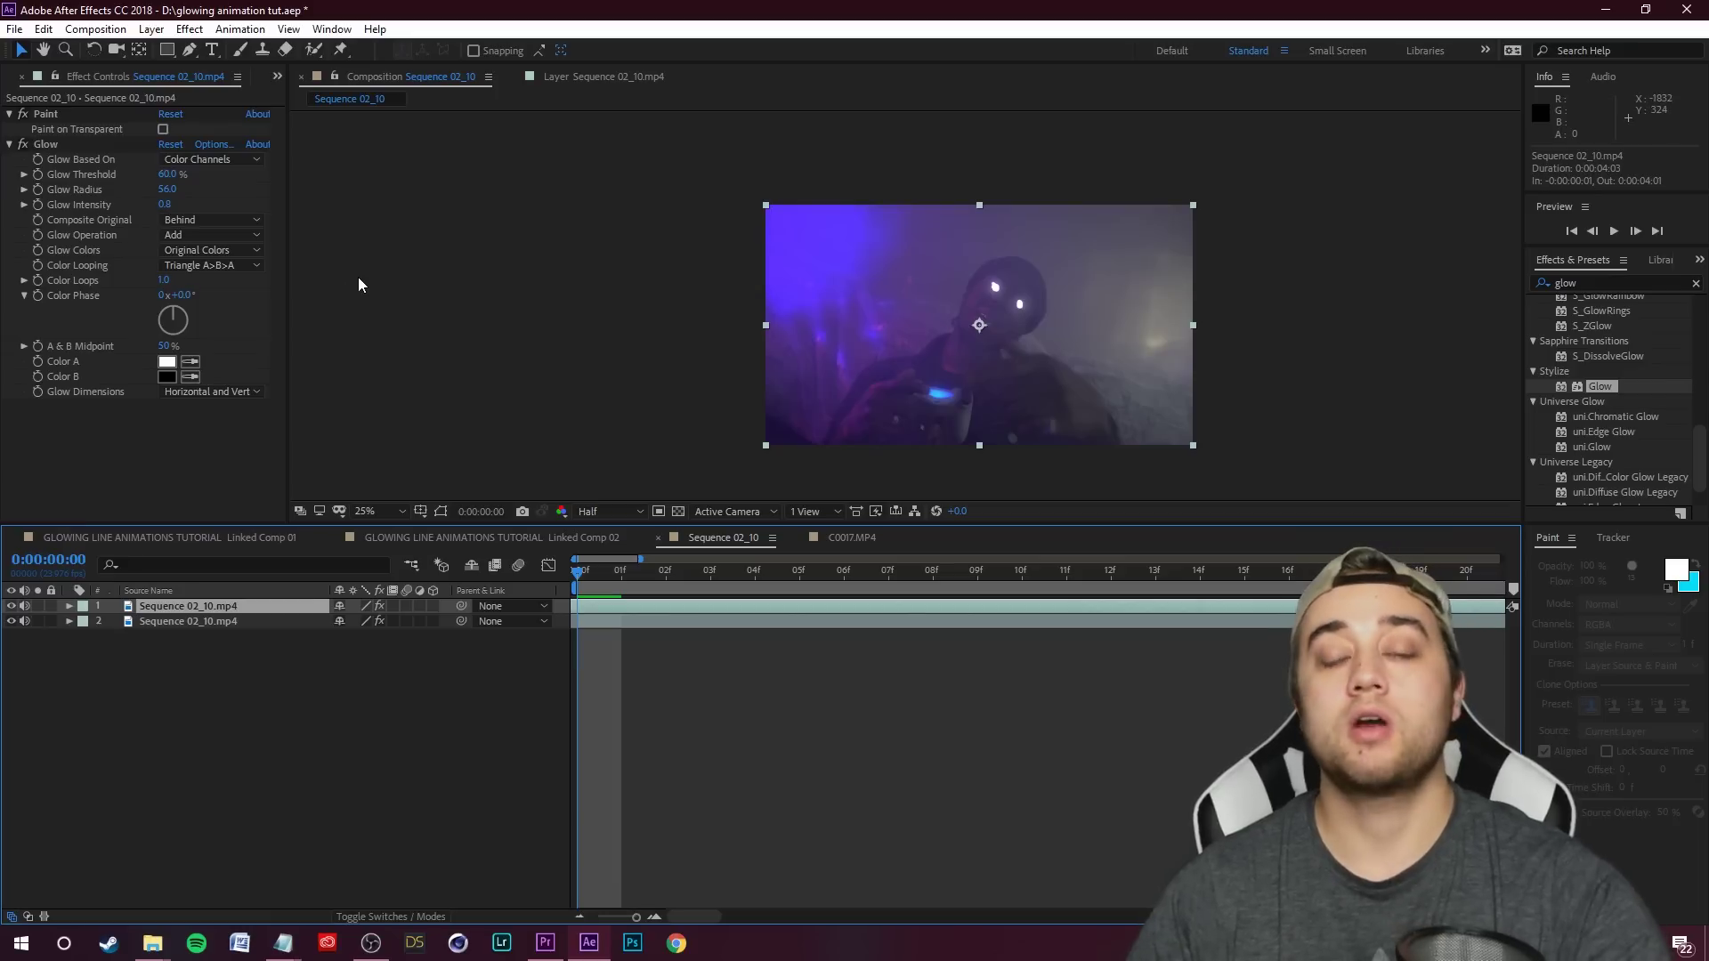
{"action": "left_click", "coordinate": [190, 51]}
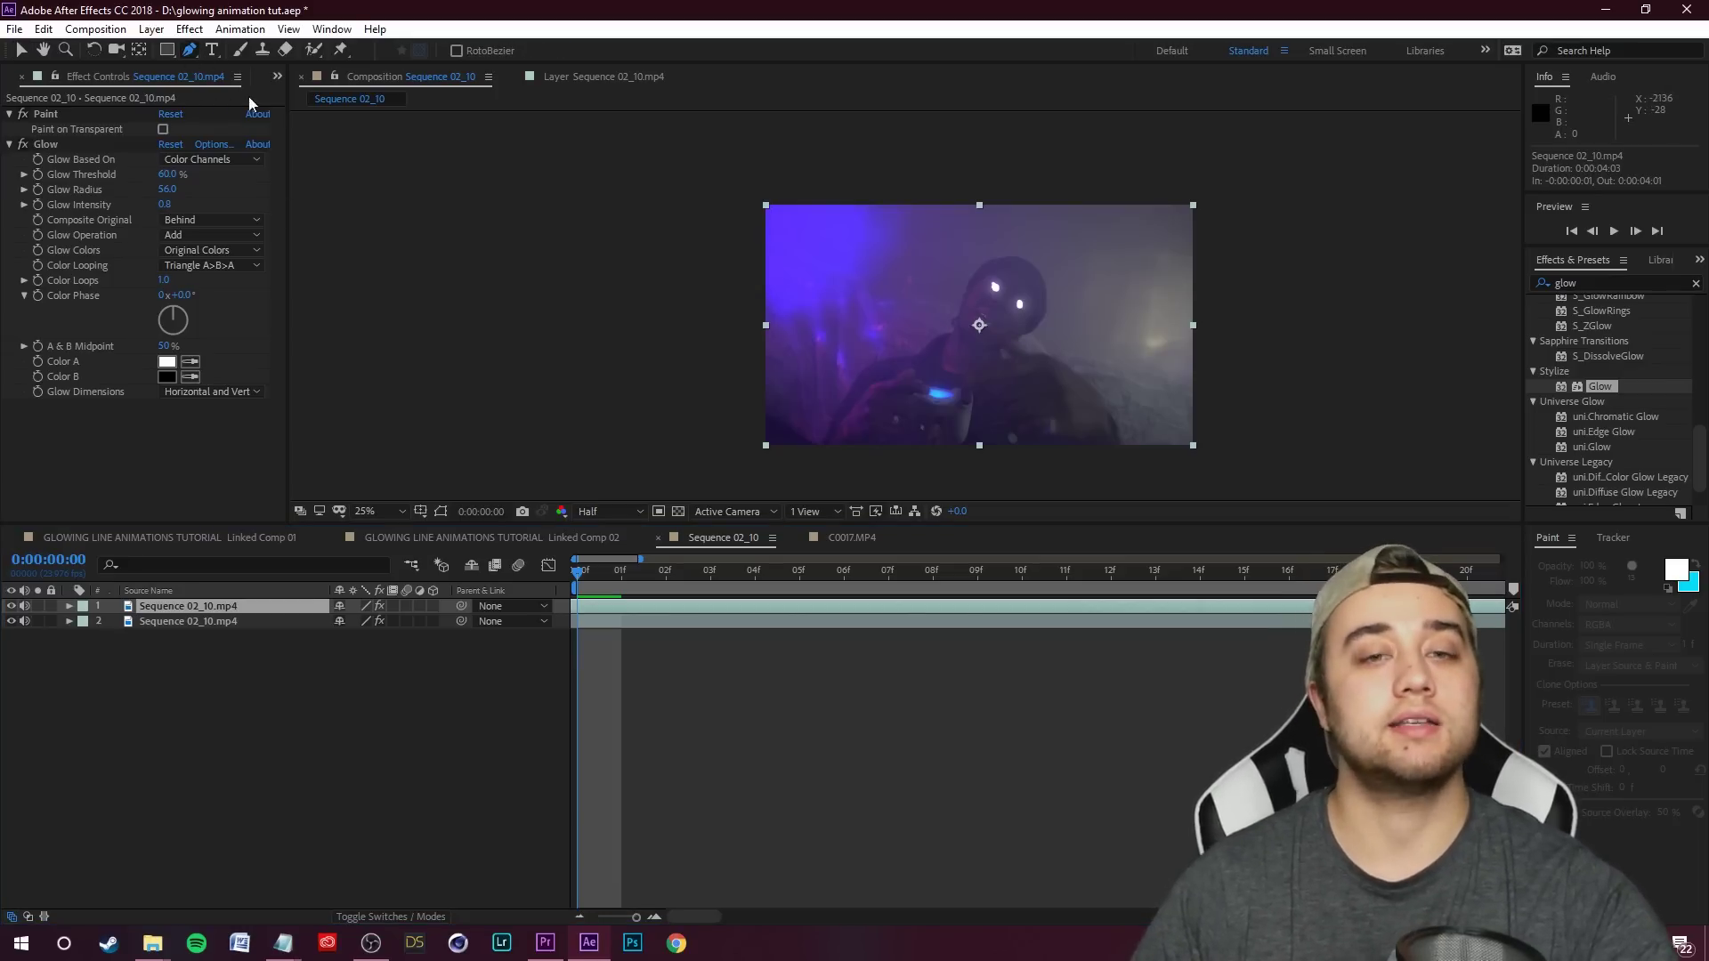
{"action": "left_click", "coordinate": [981, 236]}
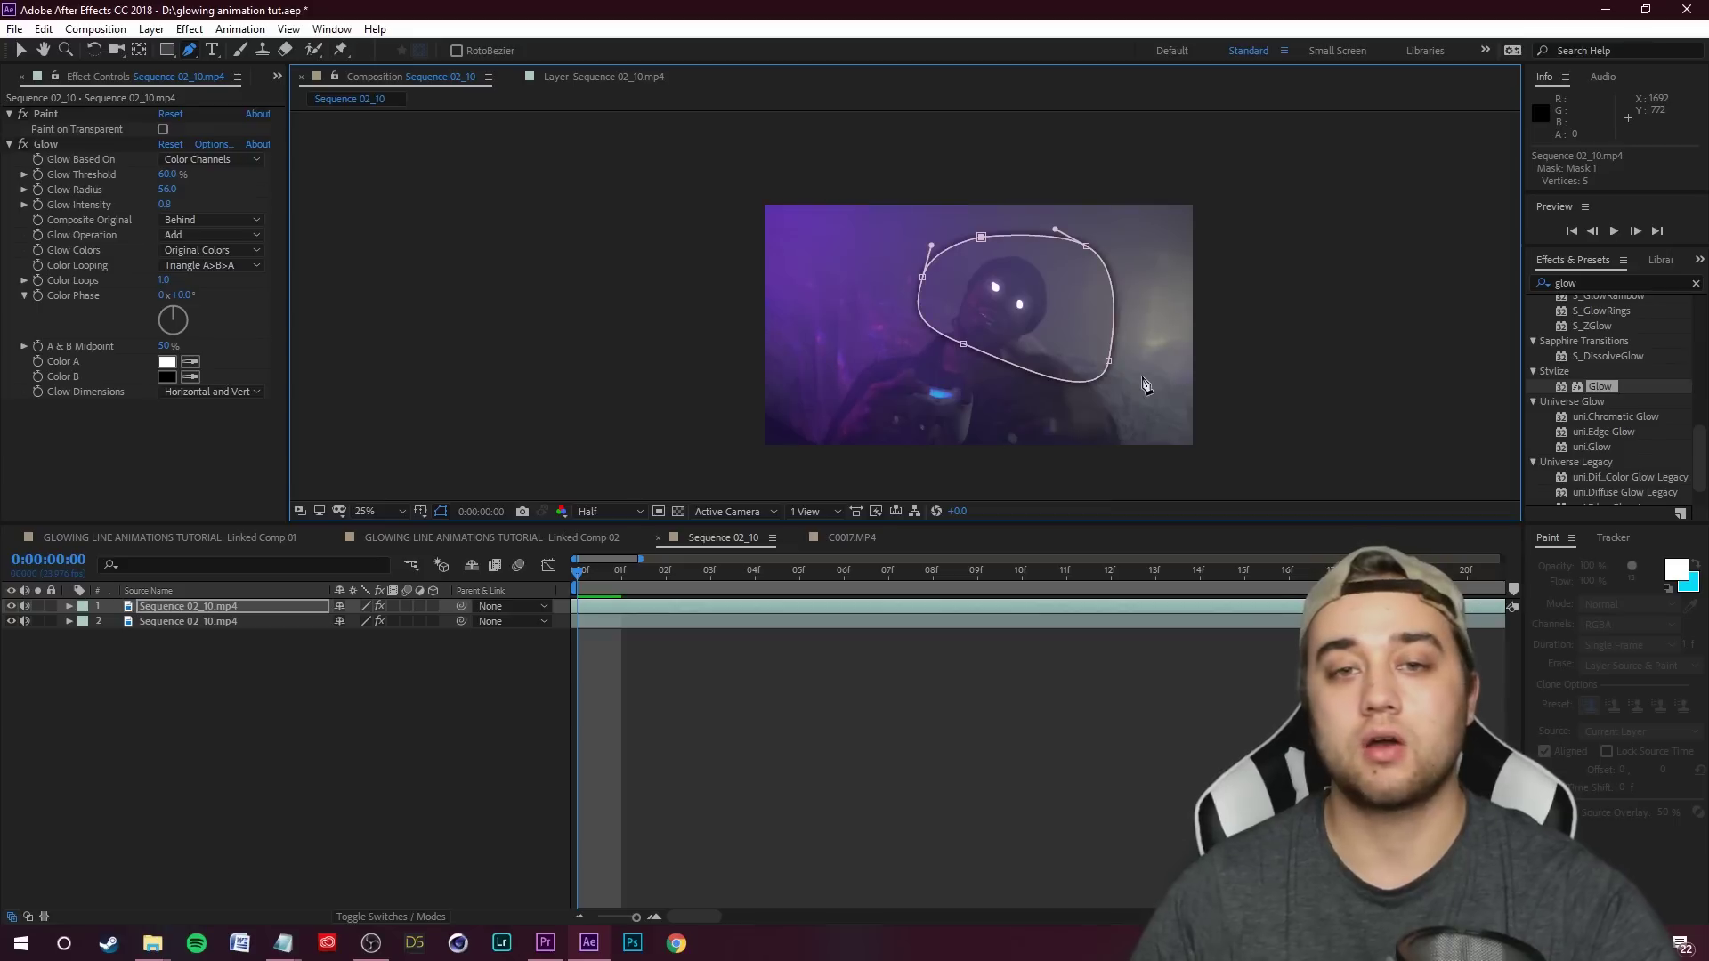
- Reveal the head mask's properties on the upper layer and set its Mask Feather to 264 pixels
{"action": "left_click", "coordinate": [233, 607]}
{"action": "key", "text": "m"}
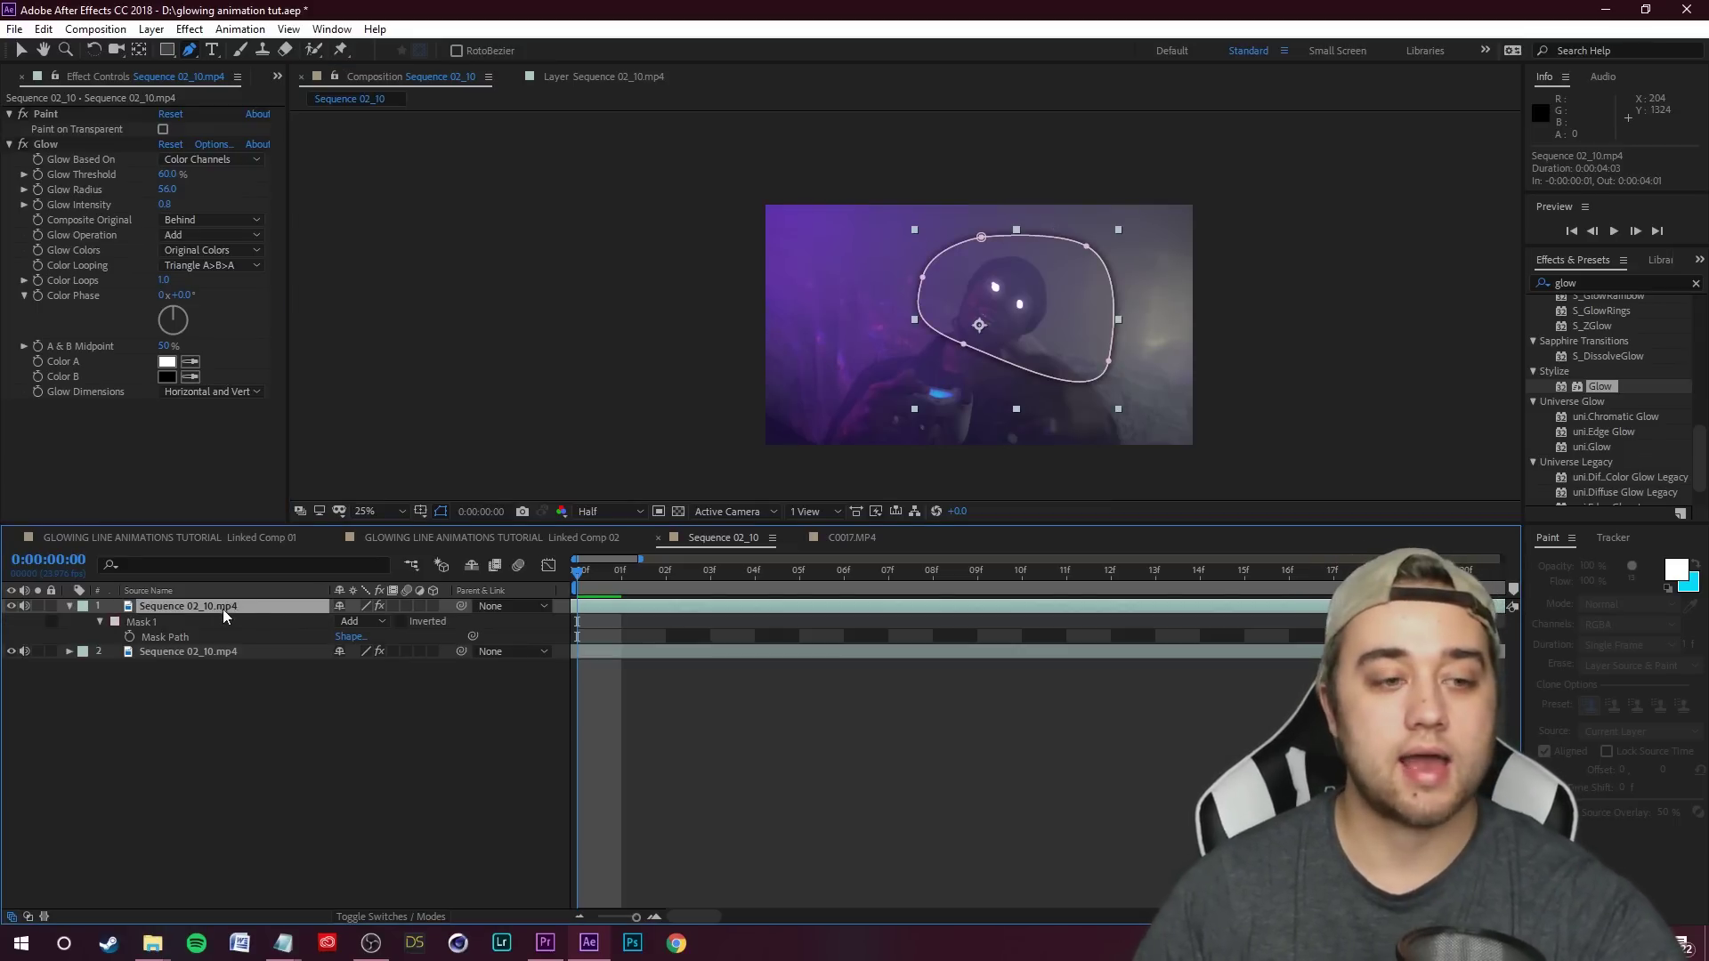
{"action": "left_click", "coordinate": [99, 622]}
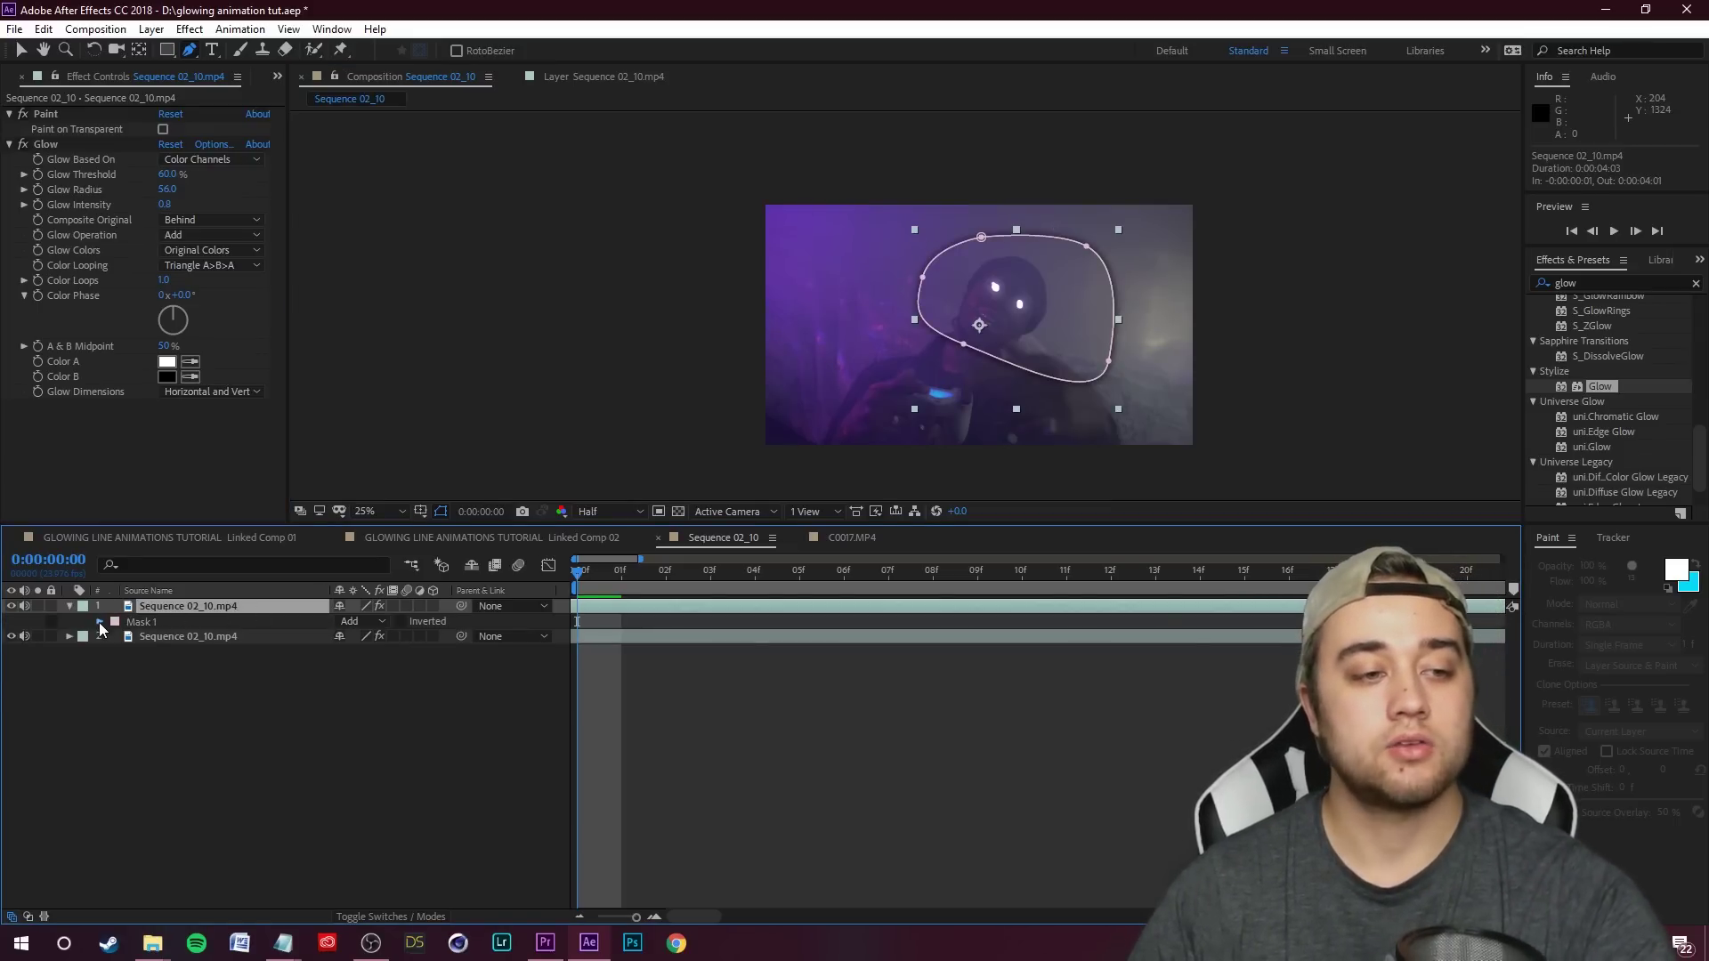
{"action": "left_click", "coordinate": [99, 622]}
{"action": "left_click_drag", "start_coordinate": [372, 652], "coordinate": [379, 650]}
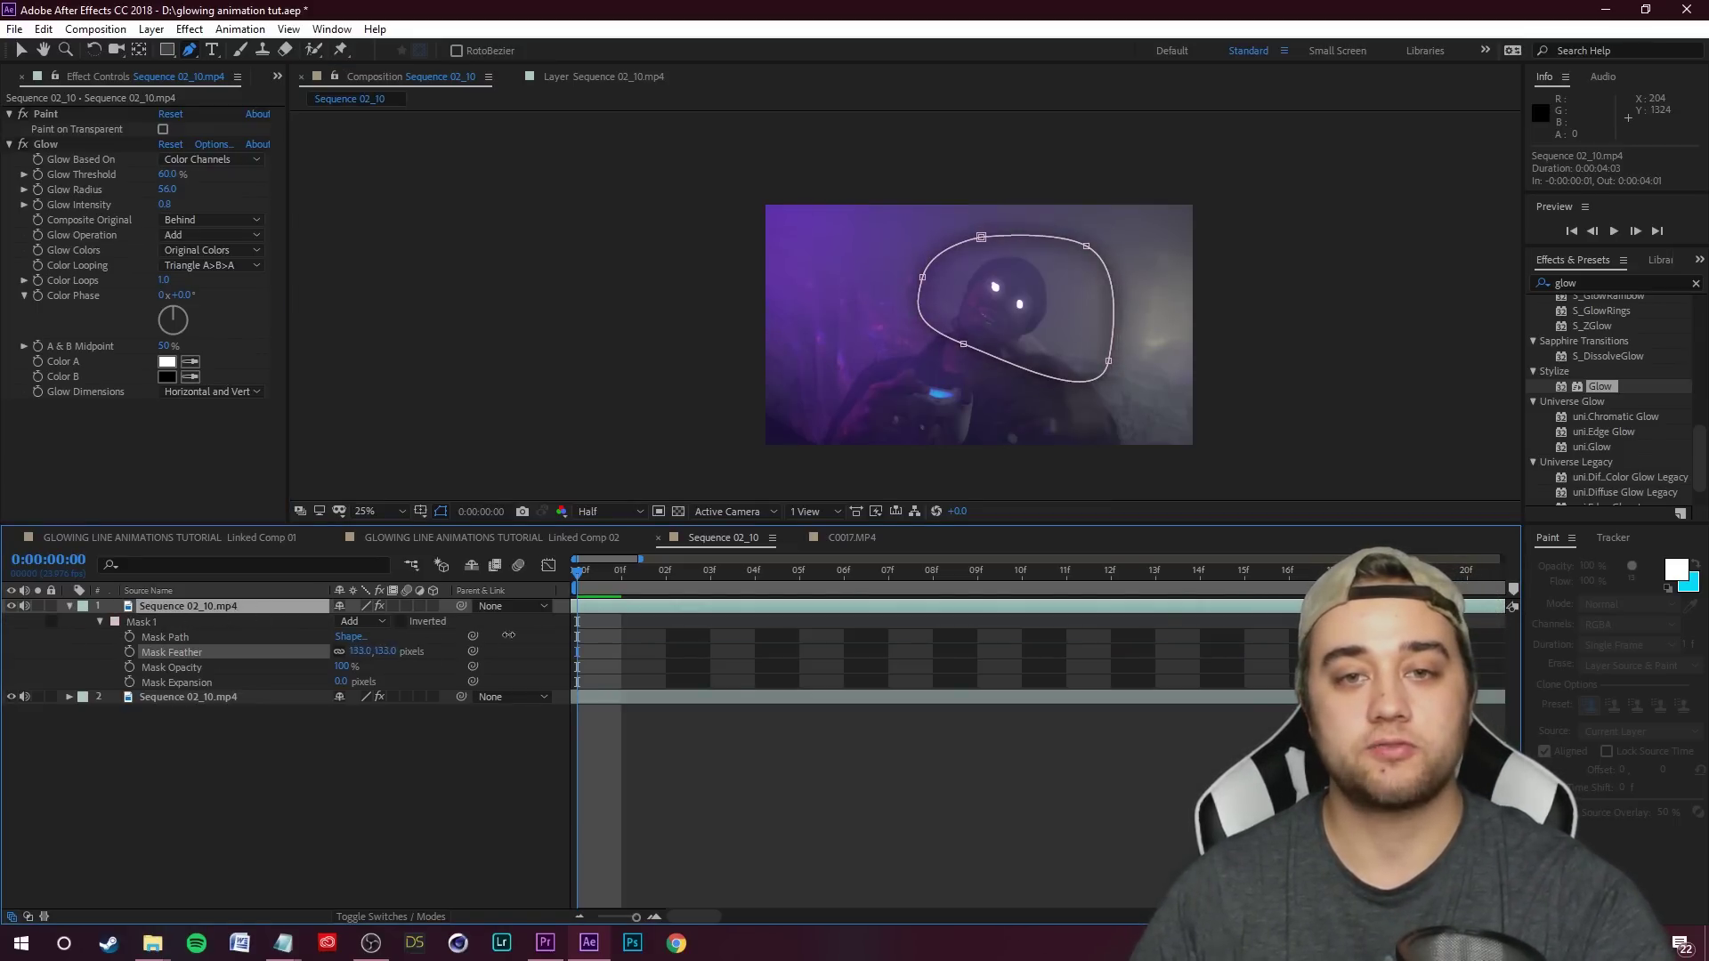
{"action": "left_click_drag", "start_coordinate": [508, 635], "coordinate": [577, 627]}
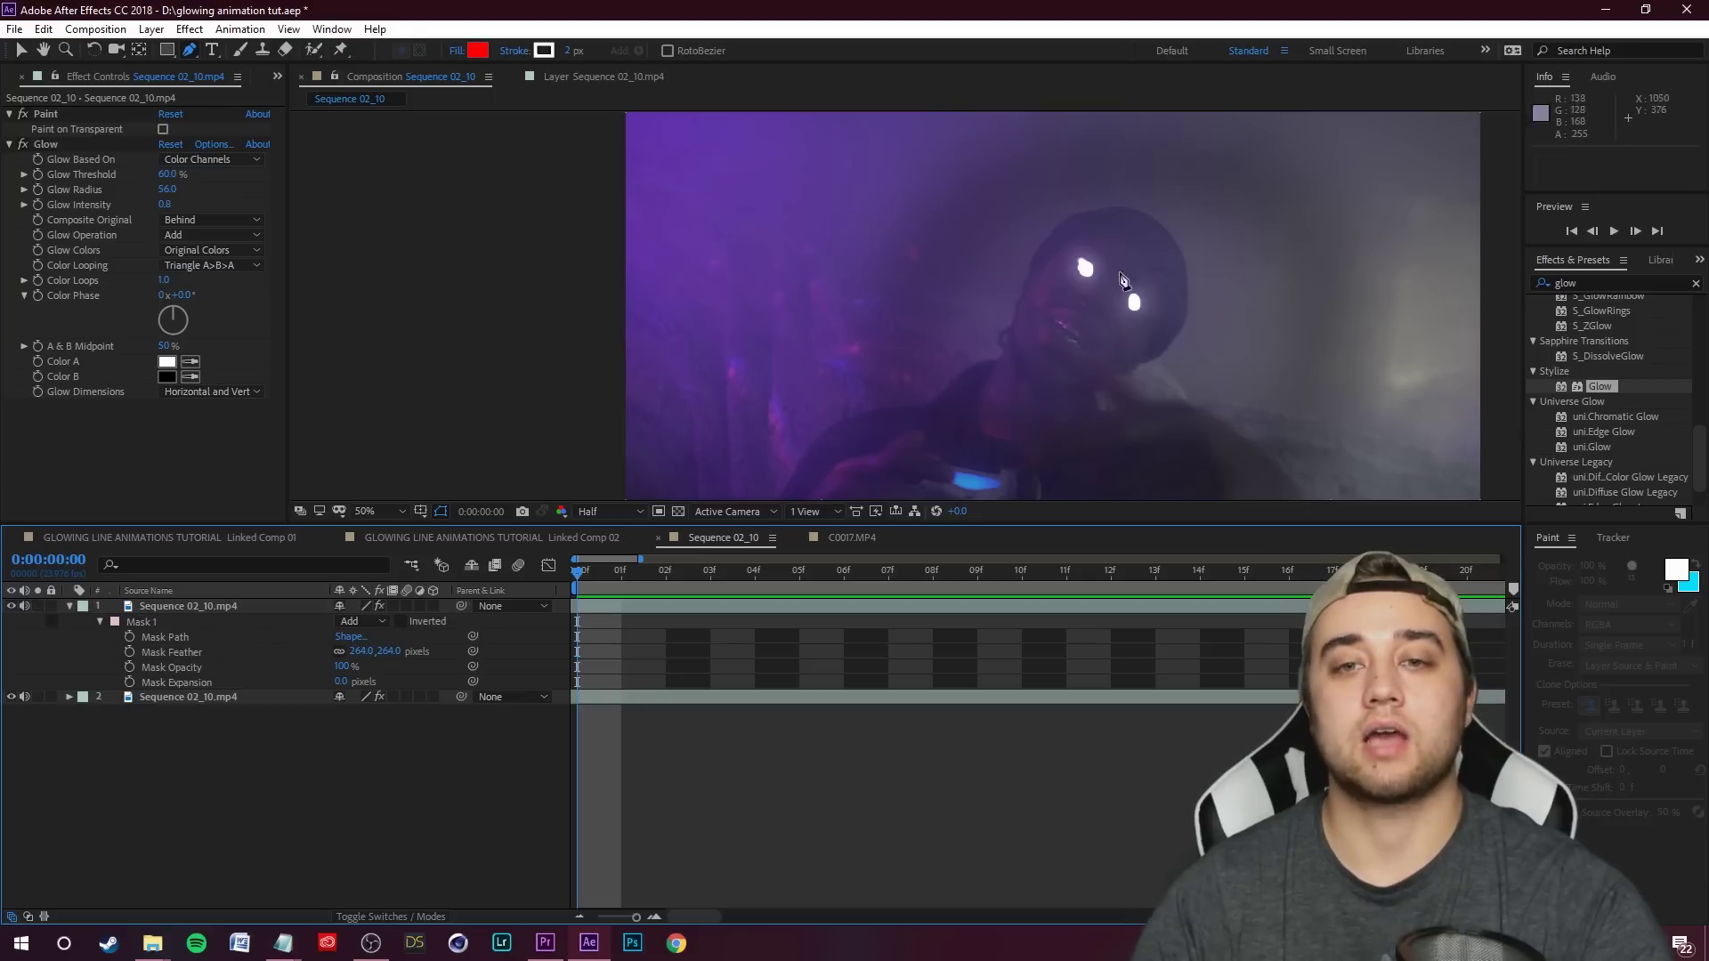
{"action": "scroll", "coordinate": [1140, 332], "scroll_direction": "down", "scroll_amount": 1}
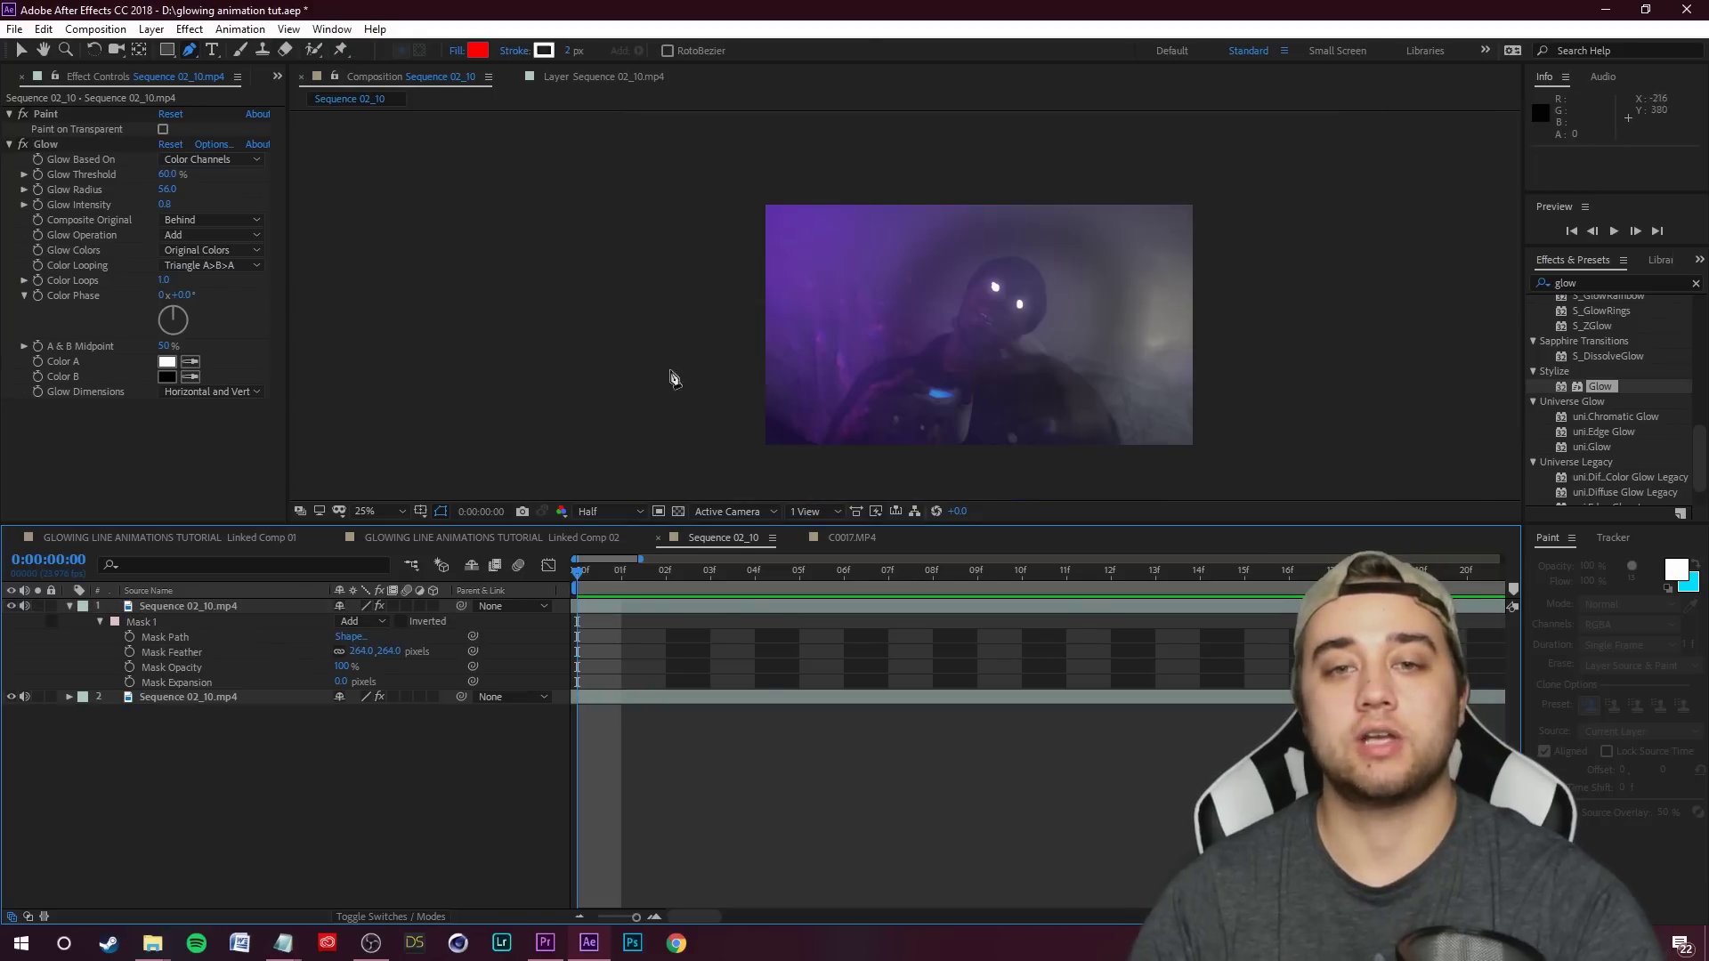
- Lower the head mask's opacity to 12% and start keyframing its path, feather, opacity and expansion at the first frame
{"action": "left_click", "coordinate": [191, 609]}
{"action": "left_click", "coordinate": [307, 717]}
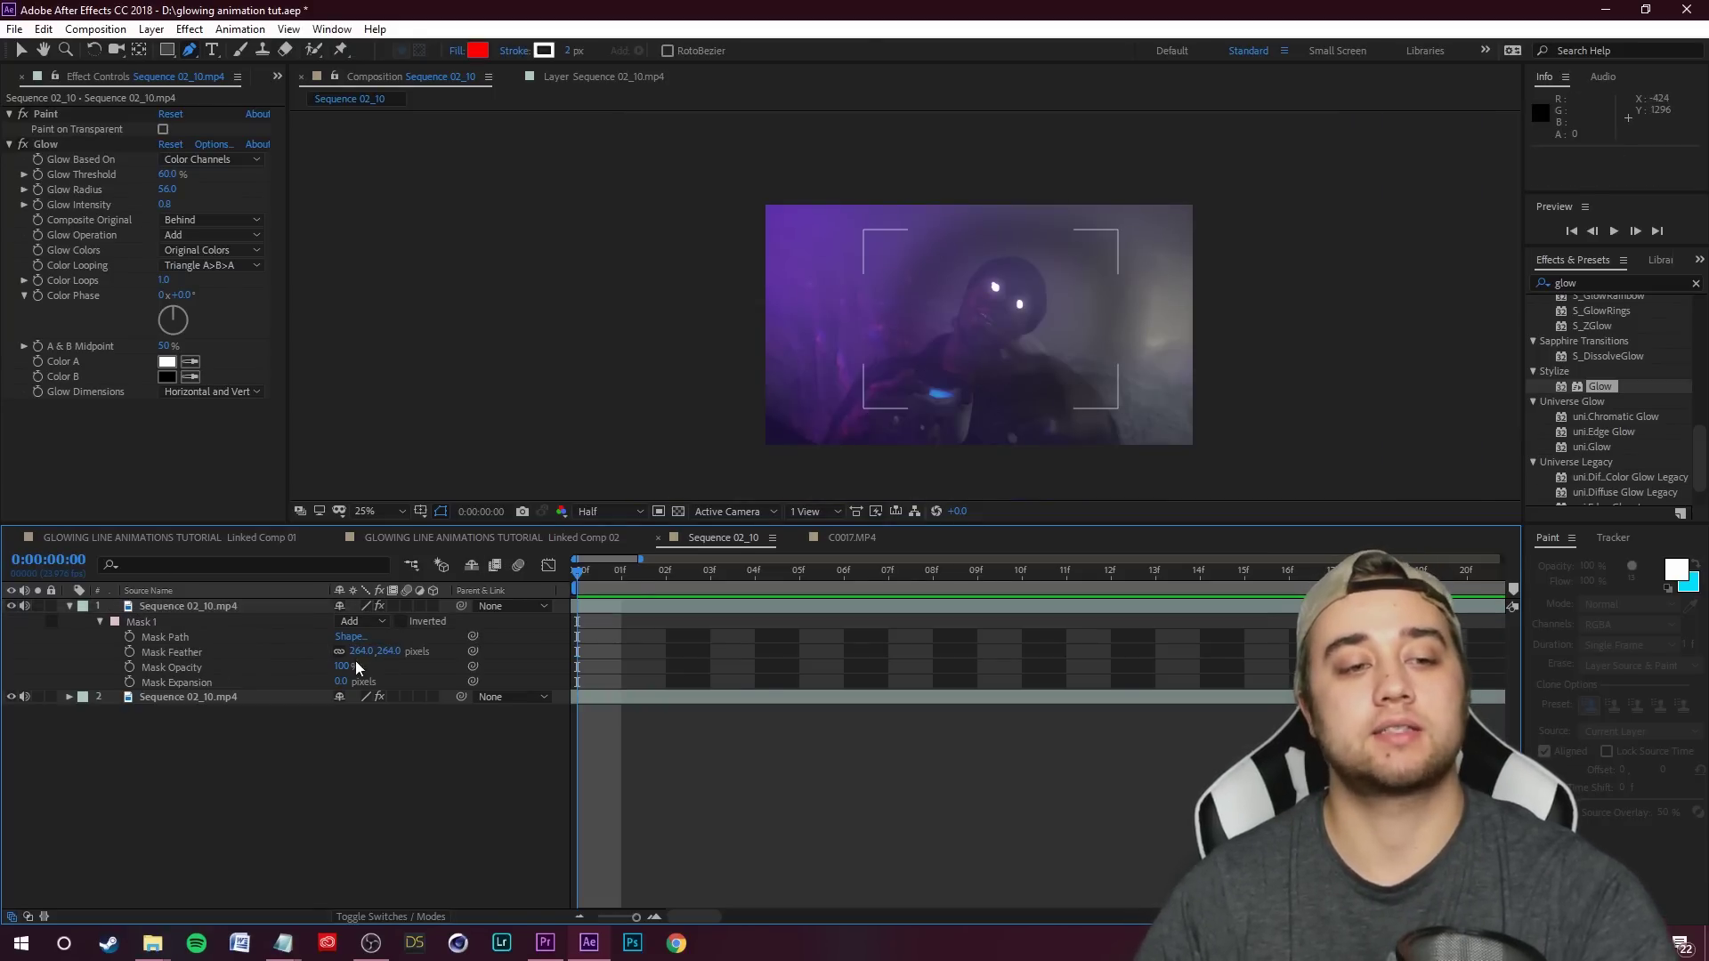
{"action": "left_click_drag", "start_coordinate": [345, 666], "coordinate": [346, 803]}
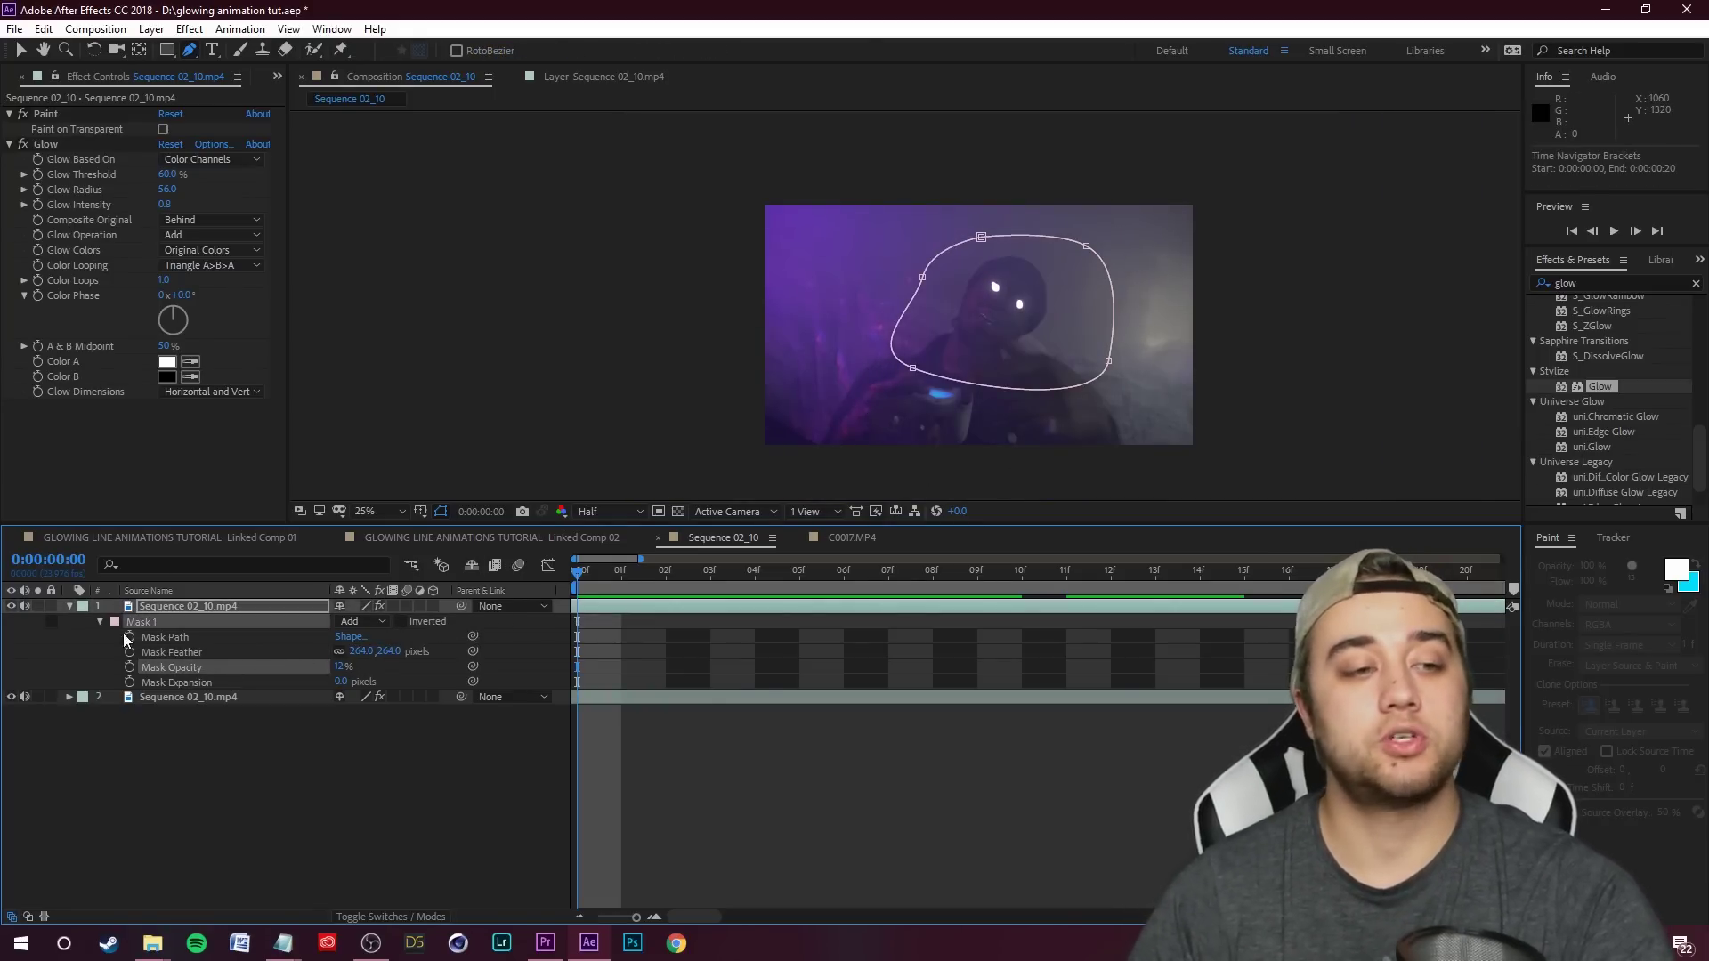
{"action": "left_click_drag", "start_coordinate": [126, 639], "coordinate": [144, 695]}
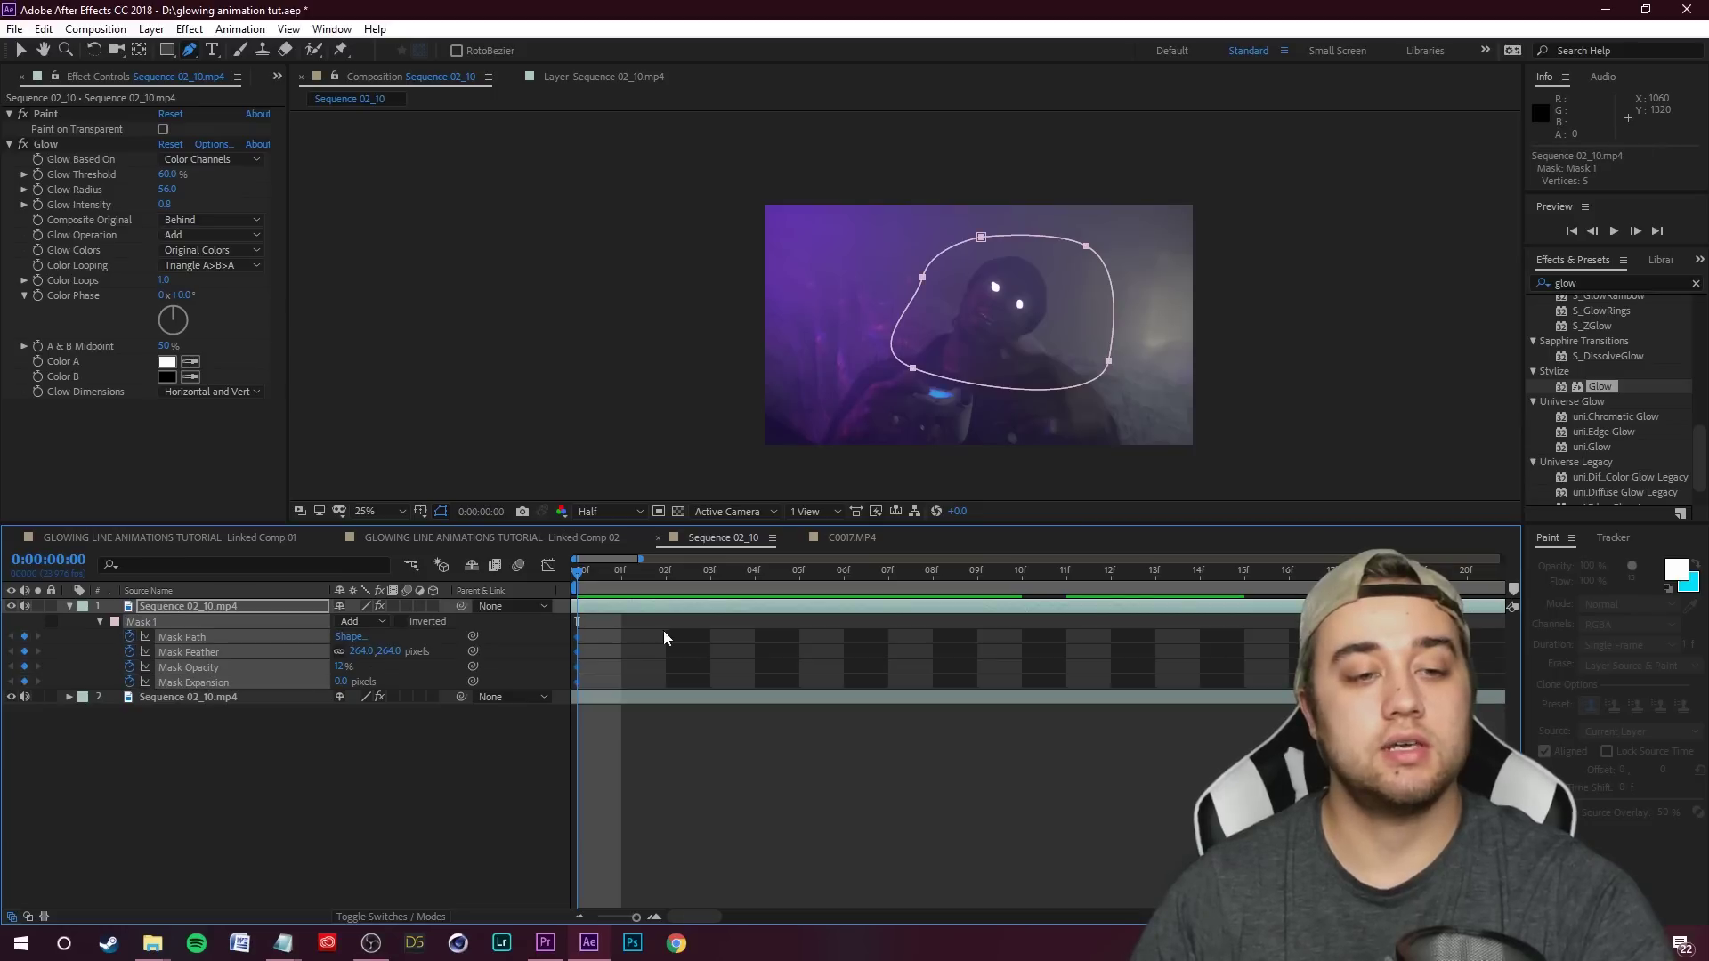
- Add a Mask Path keyframe at frame 7 by moving the head mask's top point upward, and return to the first frame
{"action": "left_click_drag", "start_coordinate": [578, 577], "coordinate": [889, 574]}
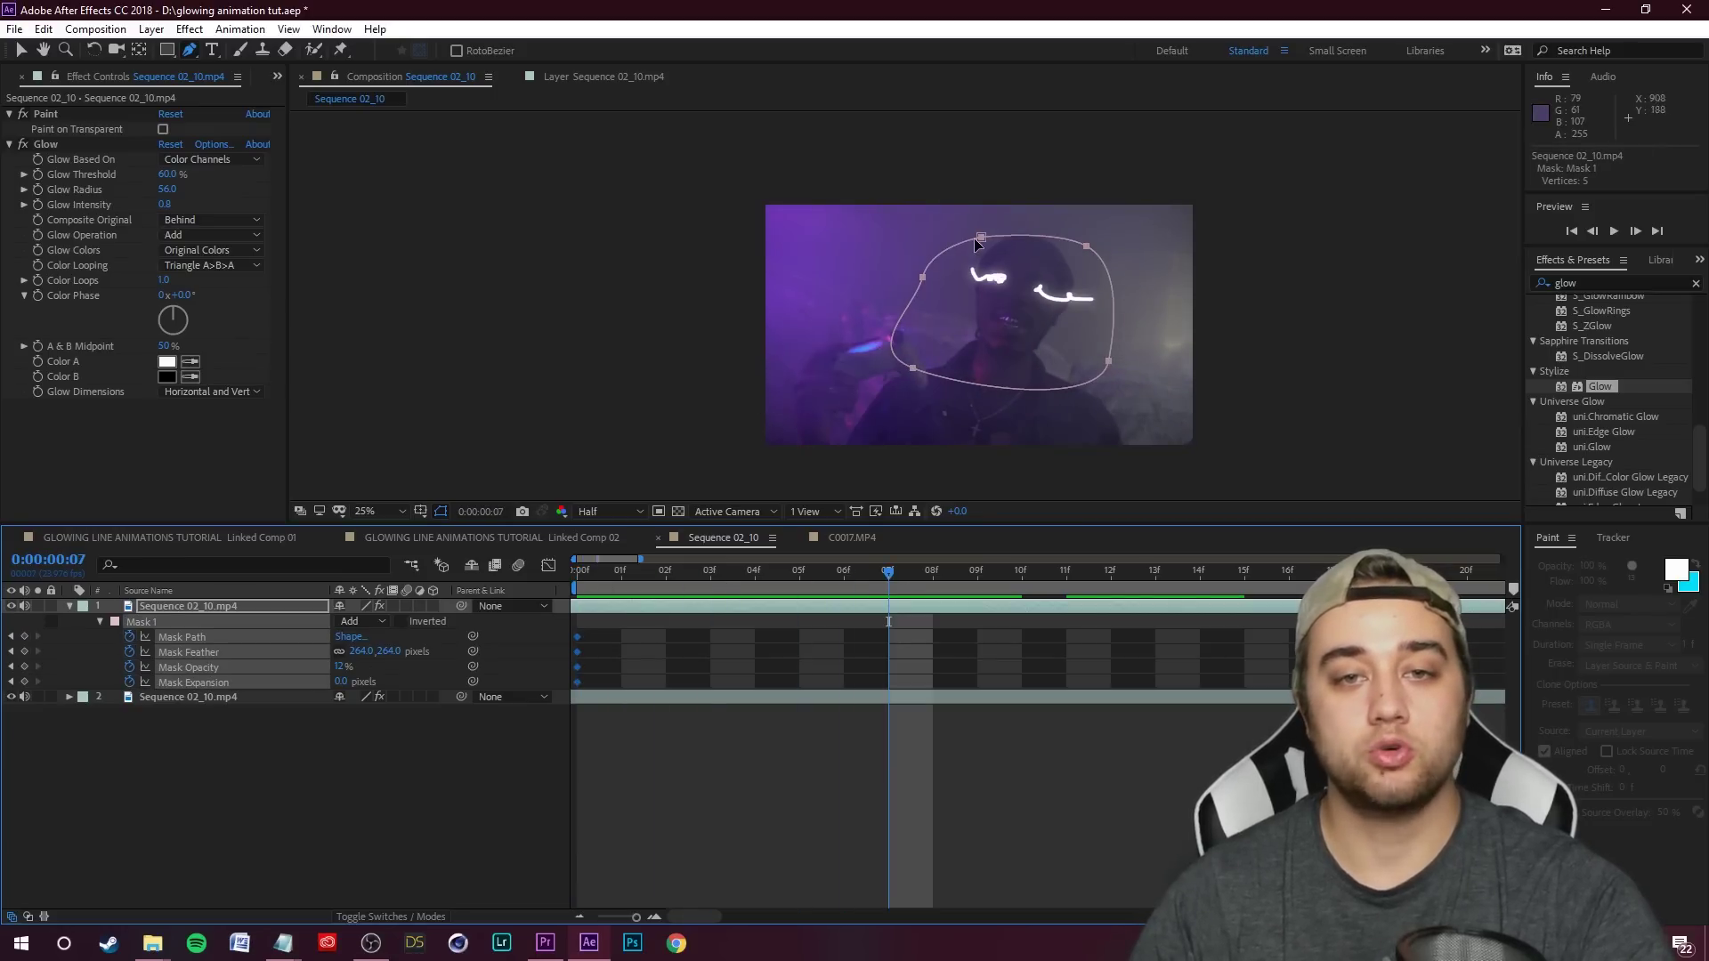
{"action": "left_click_drag", "start_coordinate": [976, 241], "coordinate": [988, 215]}
{"action": "left_click_drag", "start_coordinate": [886, 574], "coordinate": [395, 581]}
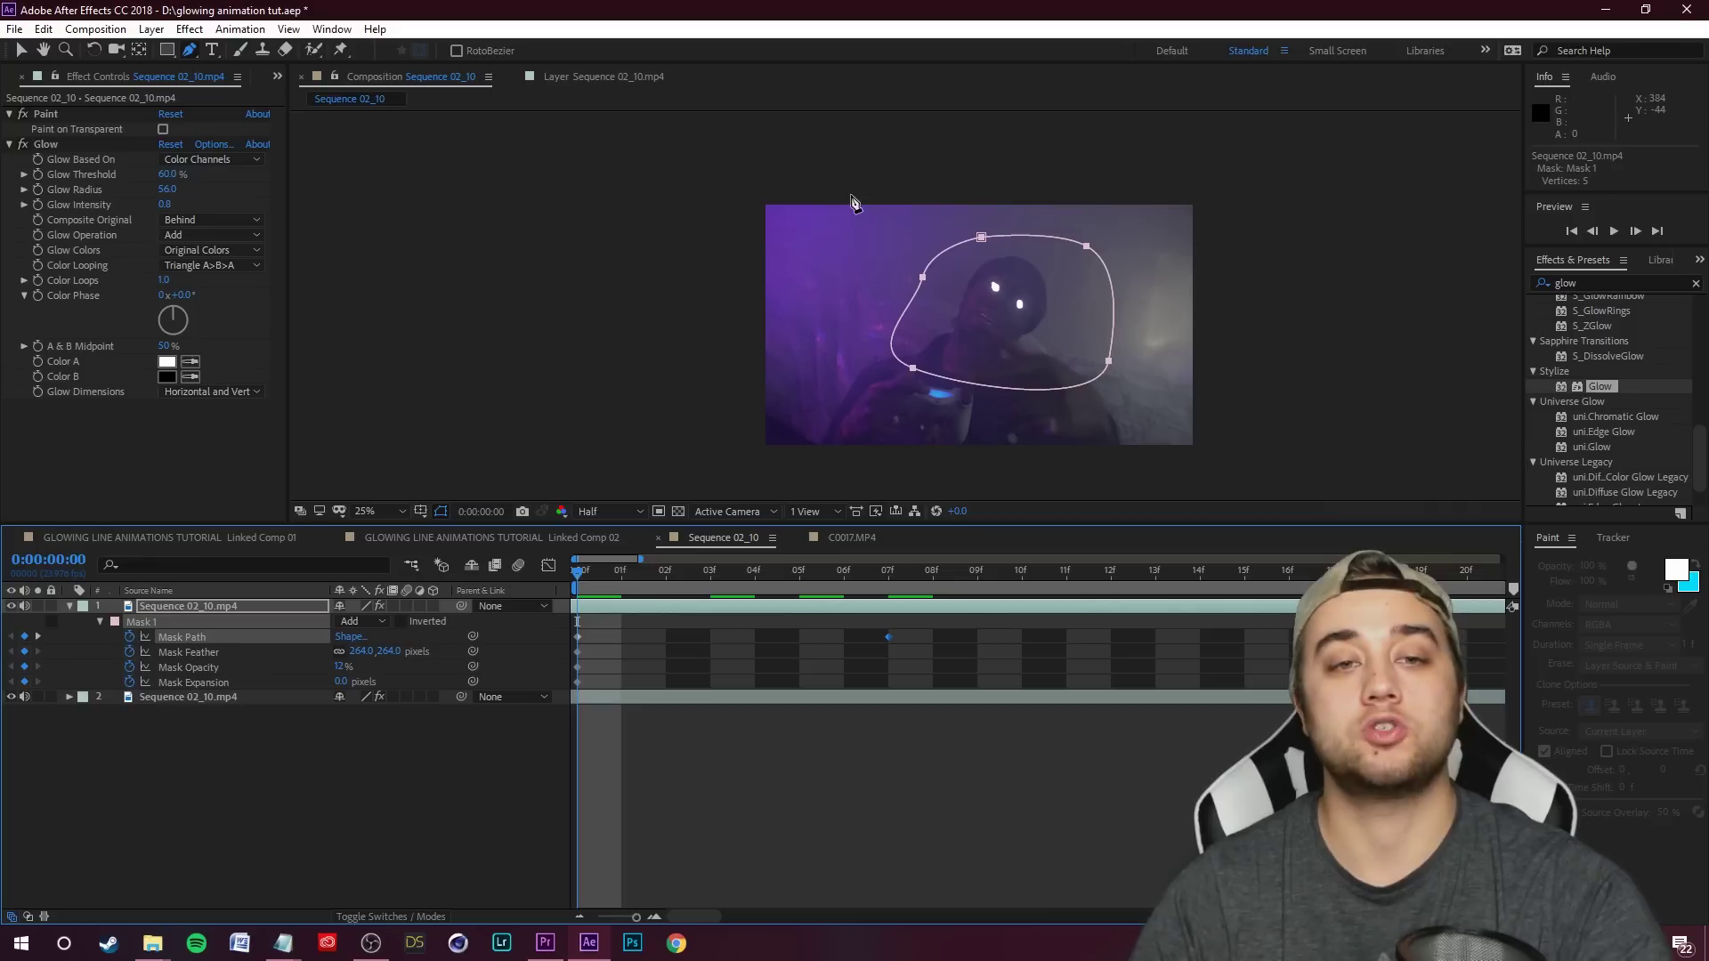
- Draw a second closed, curved mask over the purple light area beside the subject, extending beyond the frame
{"action": "left_click", "coordinate": [749, 428]}
{"action": "mouse_move", "coordinate": [887, 298]}
{"action": "left_mouse_down"}
{"action": "mouse_move", "coordinate": [943, 177]}
{"action": "mouse_move", "coordinate": [670, 143]}
{"action": "left_mouse_up"}
{"action": "left_click_drag", "start_coordinate": [590, 260], "coordinate": [590, 276]}
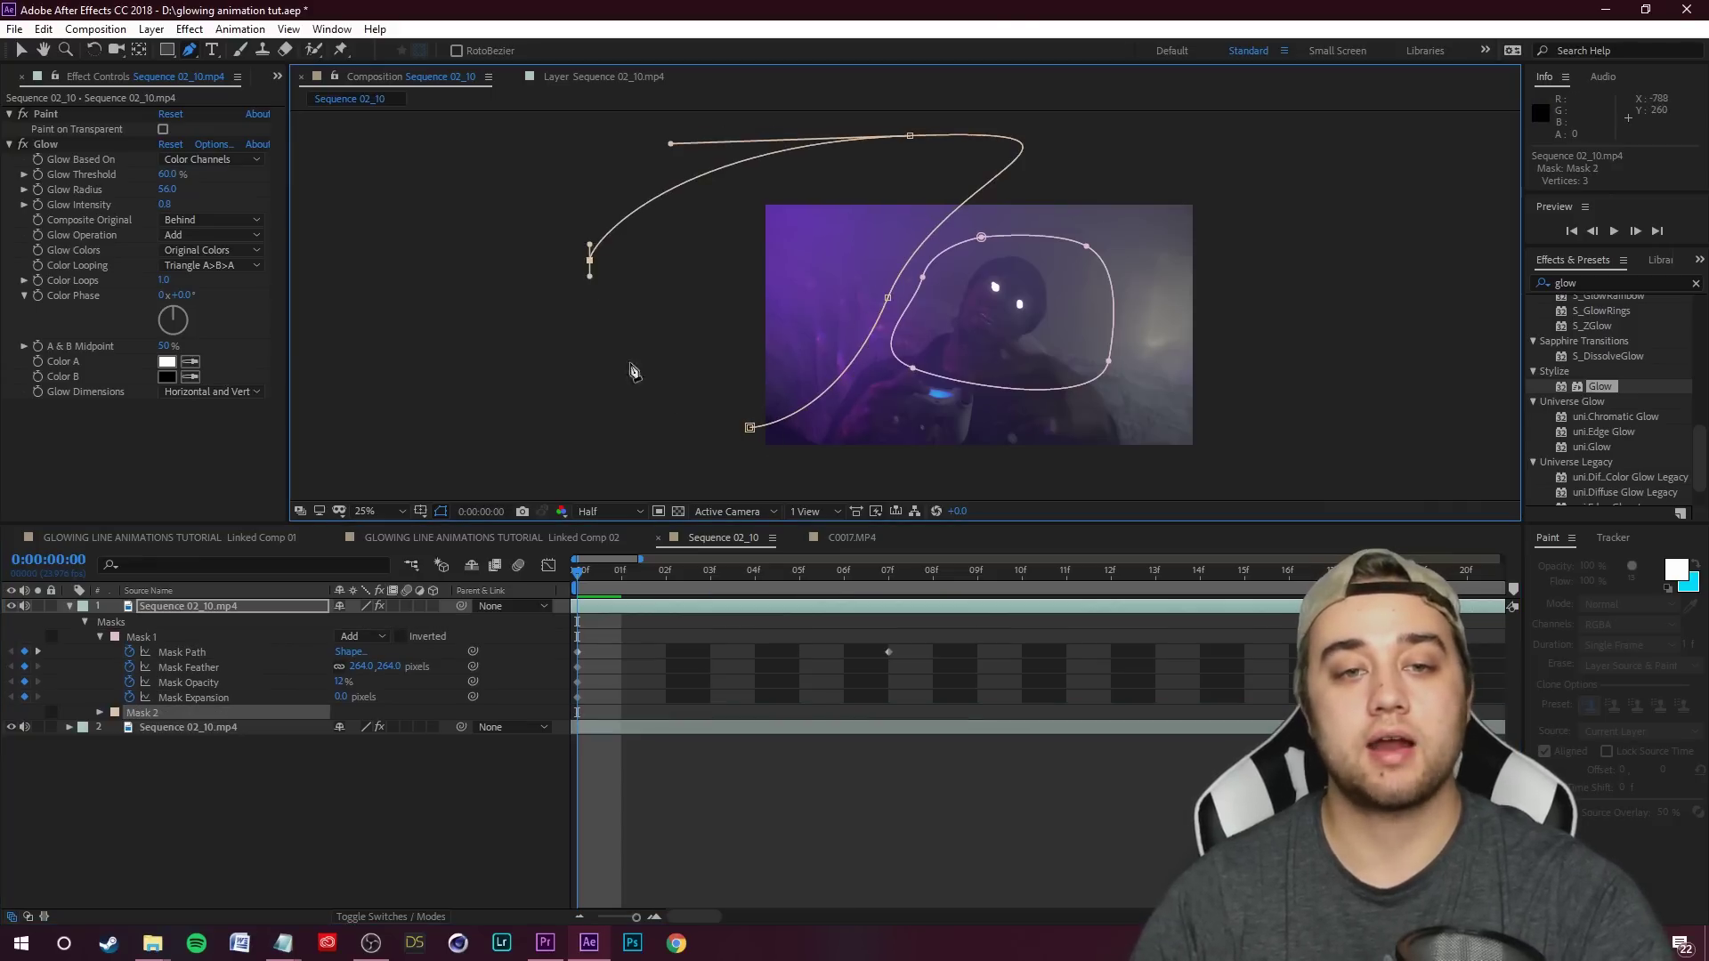
{"action": "left_click", "coordinate": [746, 433]}
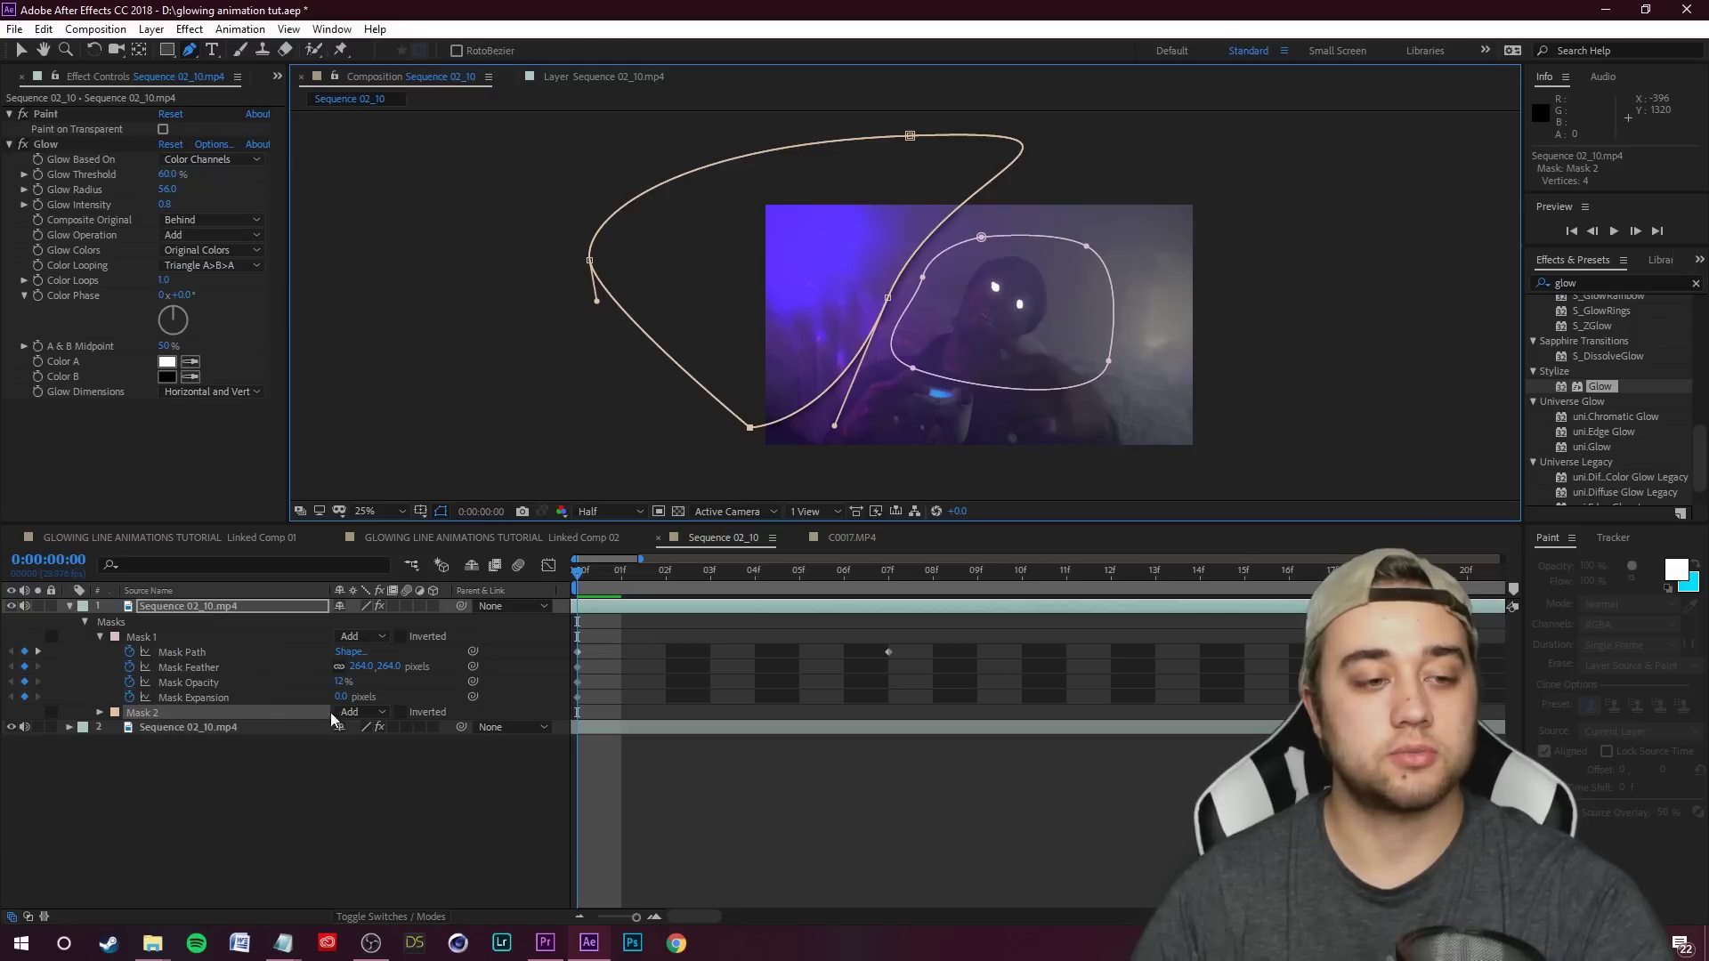
- Set Mask 2 to Subtract mode with a Mask Feather of 290 pixels
{"action": "left_click", "coordinate": [365, 712]}
{"action": "left_click", "coordinate": [403, 771]}
{"action": "left_click", "coordinate": [101, 712]}
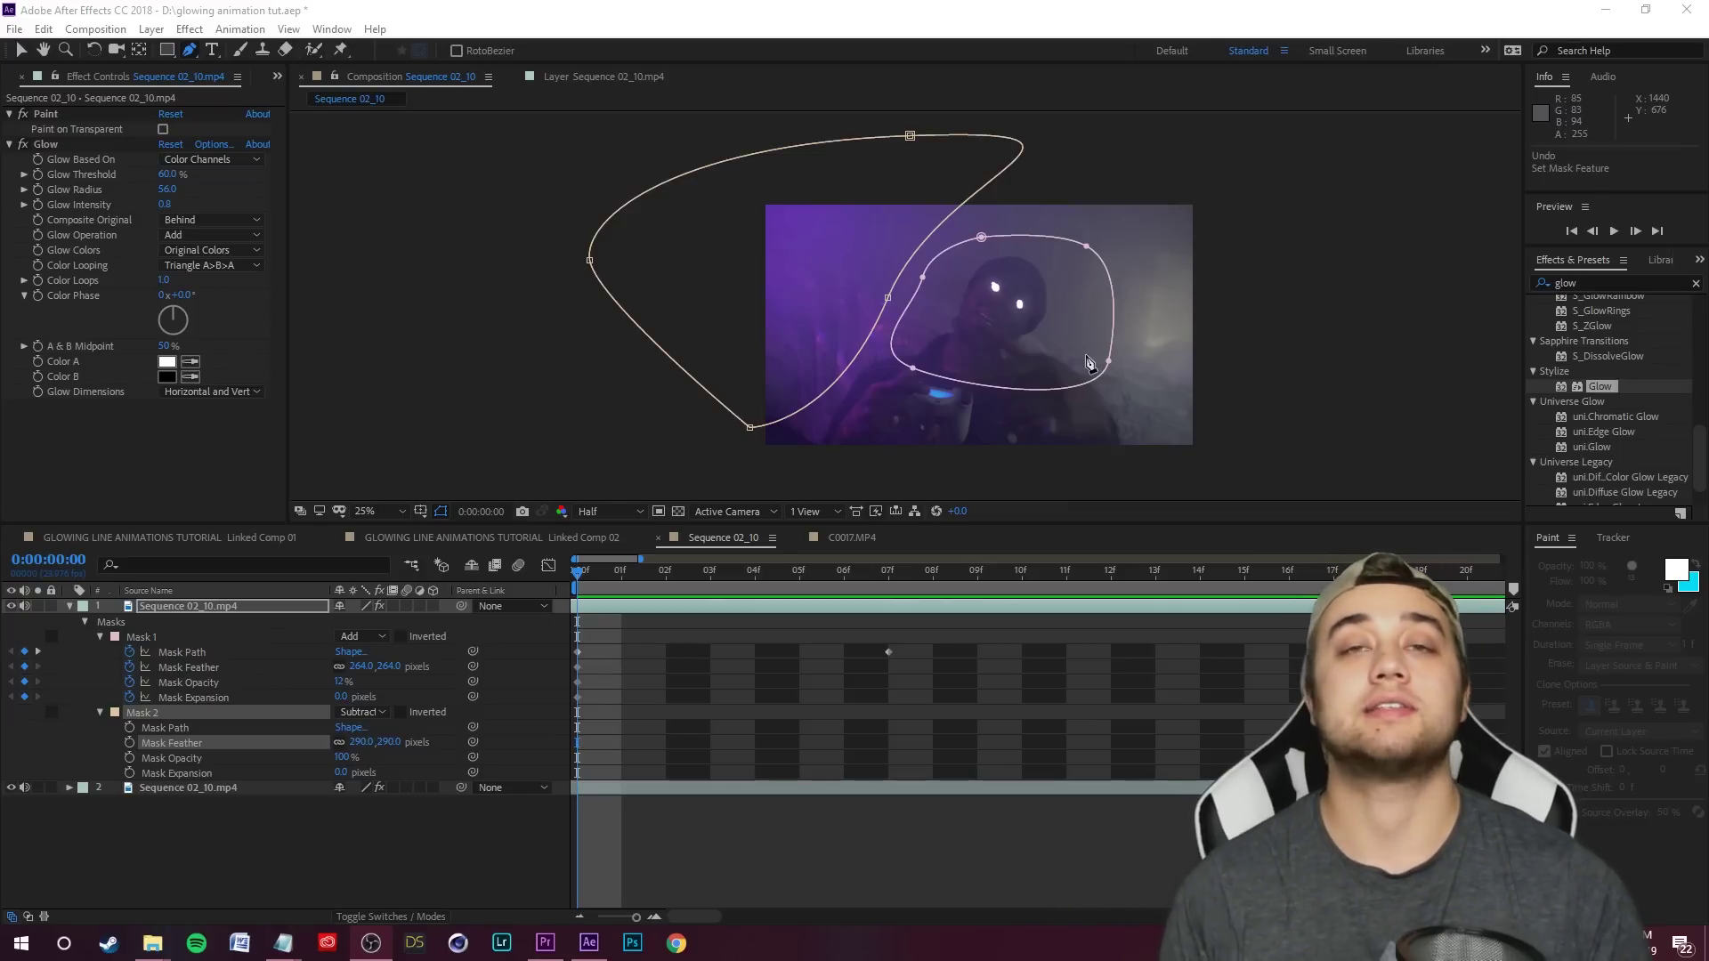
- Collapse the layer properties and pre-compose both Sequence 02_10.mp4 layers together
{"action": "left_click", "coordinate": [212, 615]}
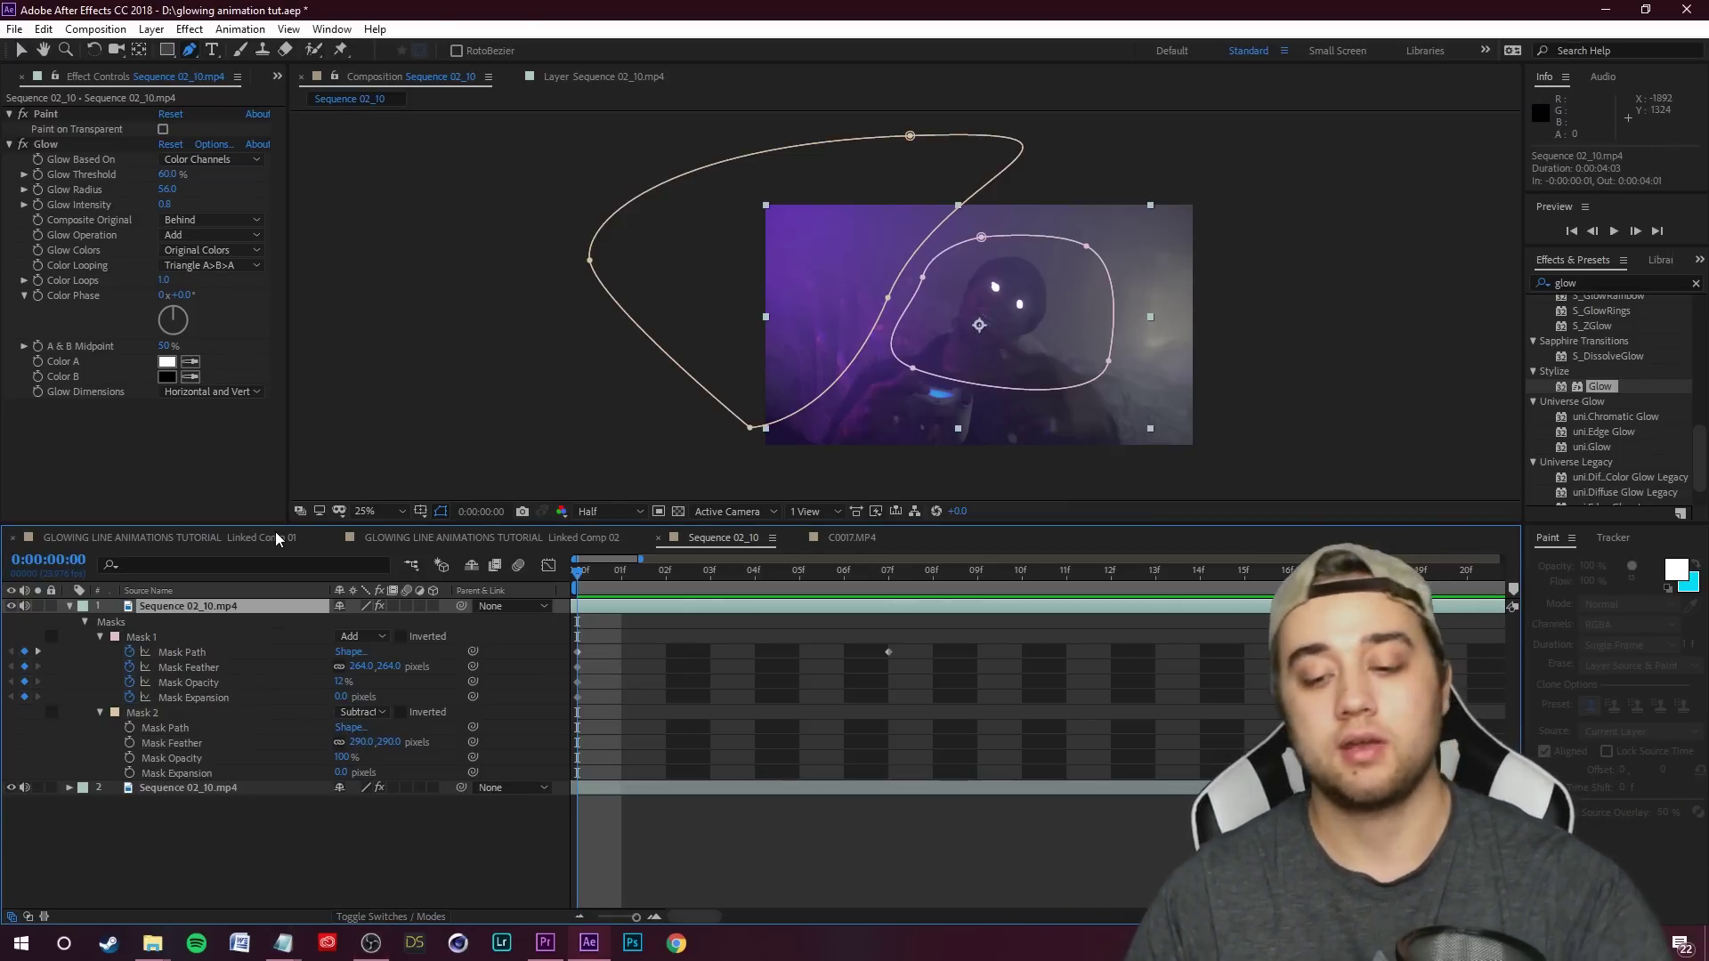
{"action": "left_click", "coordinate": [69, 607]}
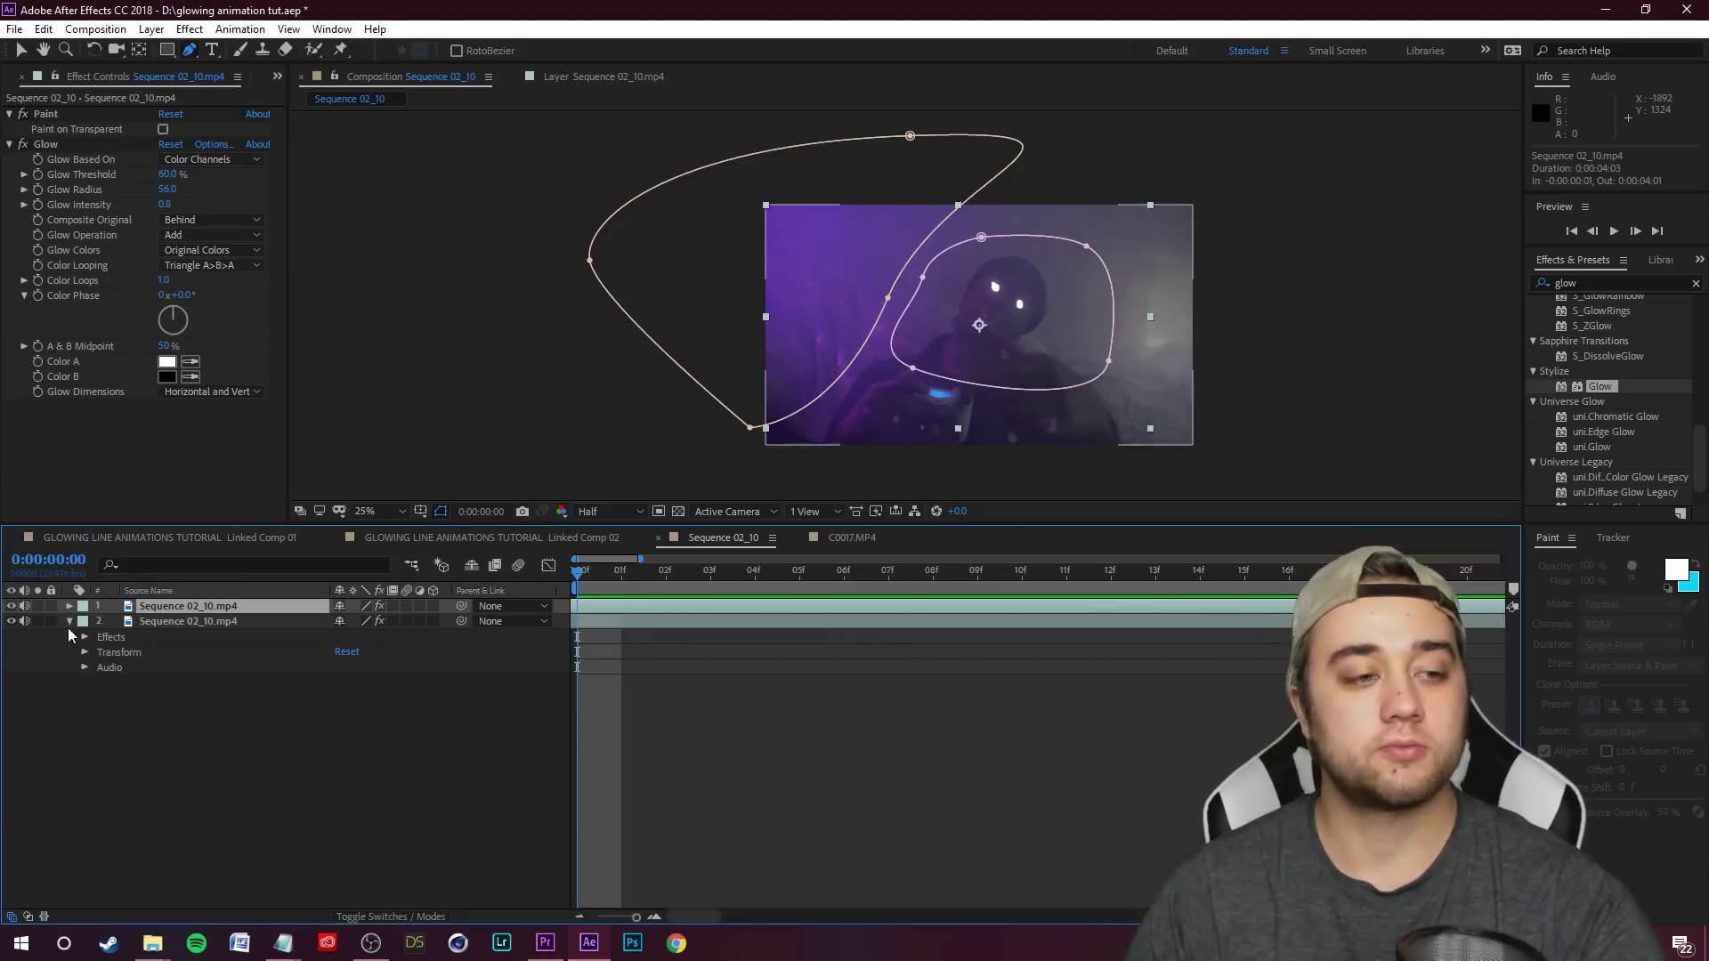
{"action": "left_click", "coordinate": [153, 622], "text": "shift"}
{"action": "right_click", "coordinate": [156, 617]}
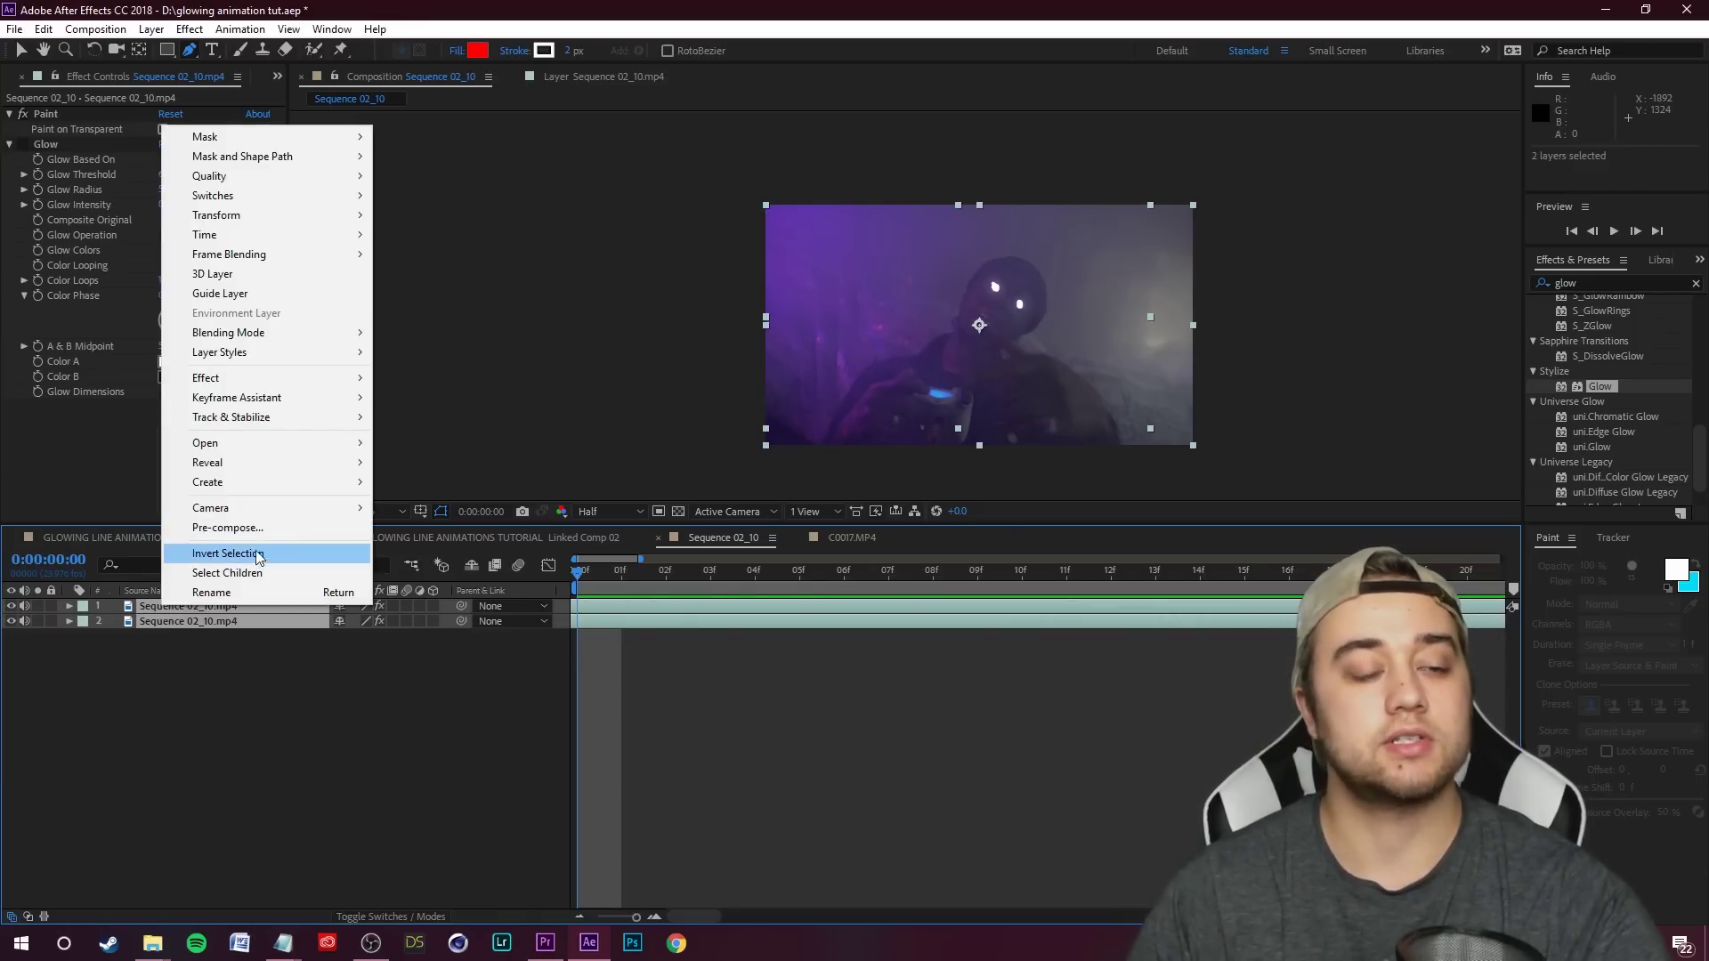
{"action": "left_click", "coordinate": [260, 529]}
{"action": "left_click", "coordinate": [868, 586]}
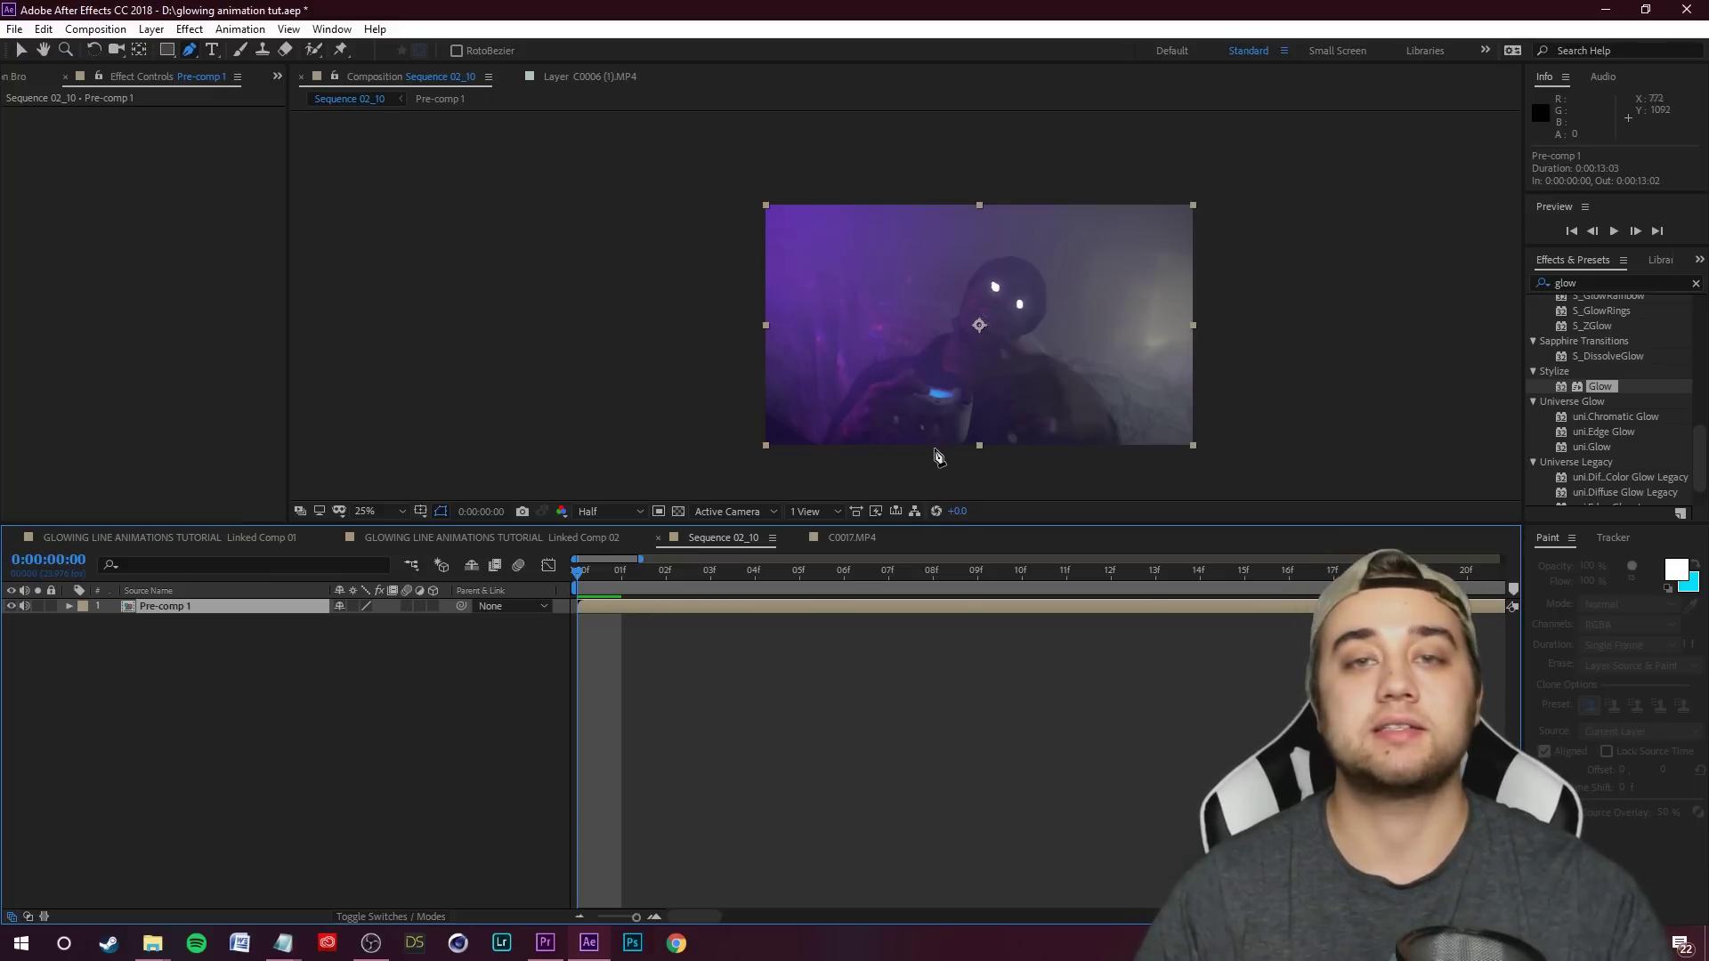
- Trace a closed 17-point pen mask around the subject's hand and the blue-lit controller on the pre-comp layer
{"action": "scroll", "coordinate": [935, 451], "scroll_direction": "up", "scroll_amount": 1}
{"action": "key", "text": "space"}
{"action": "left_click_drag", "start_coordinate": [1055, 414], "coordinate": [984, 250]}
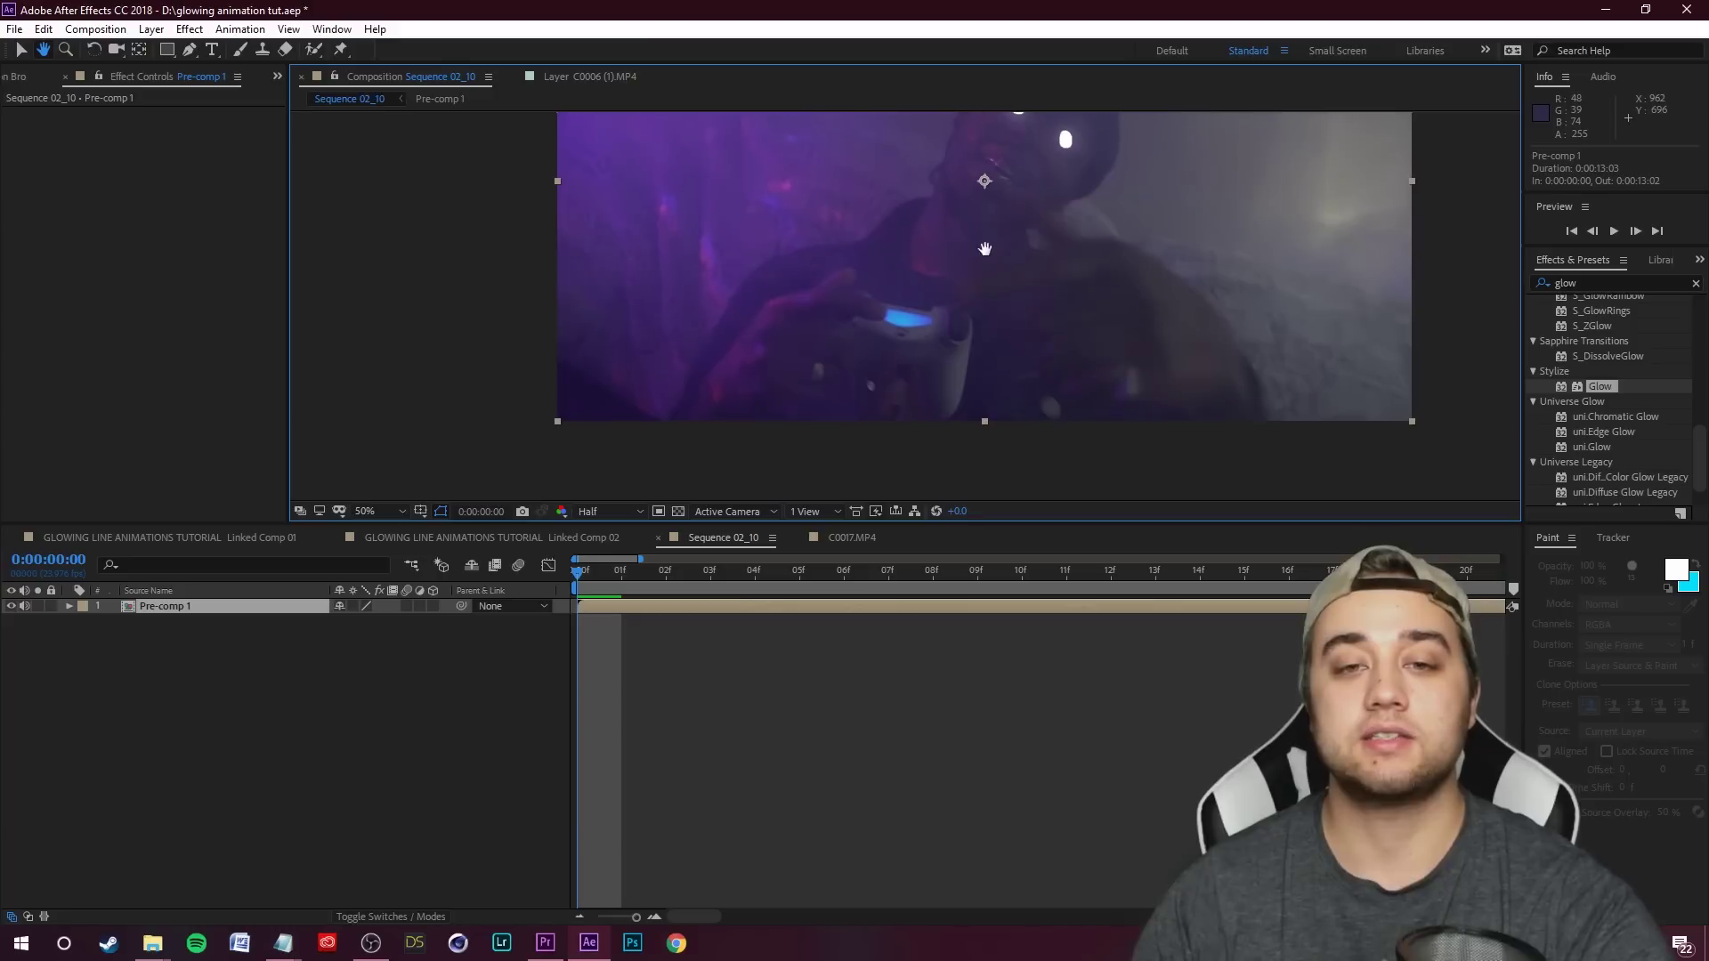
{"action": "key", "text": "g"}
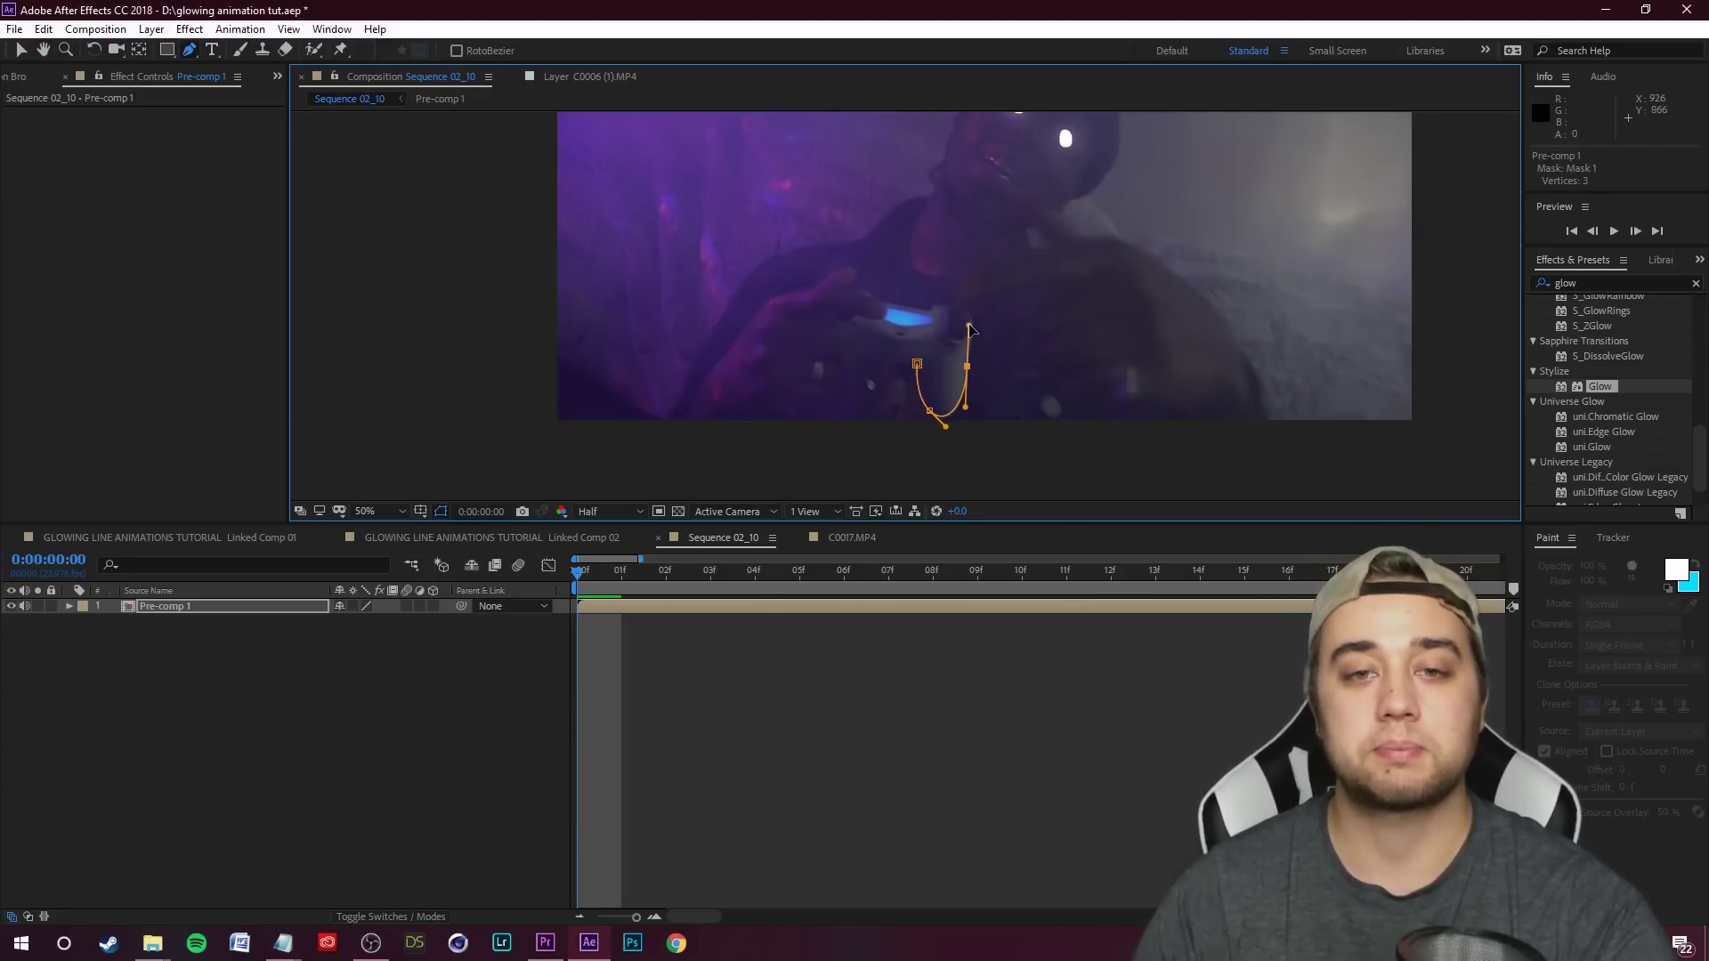
{"action": "scroll", "coordinate": [931, 310], "scroll_direction": "up", "scroll_amount": 2}
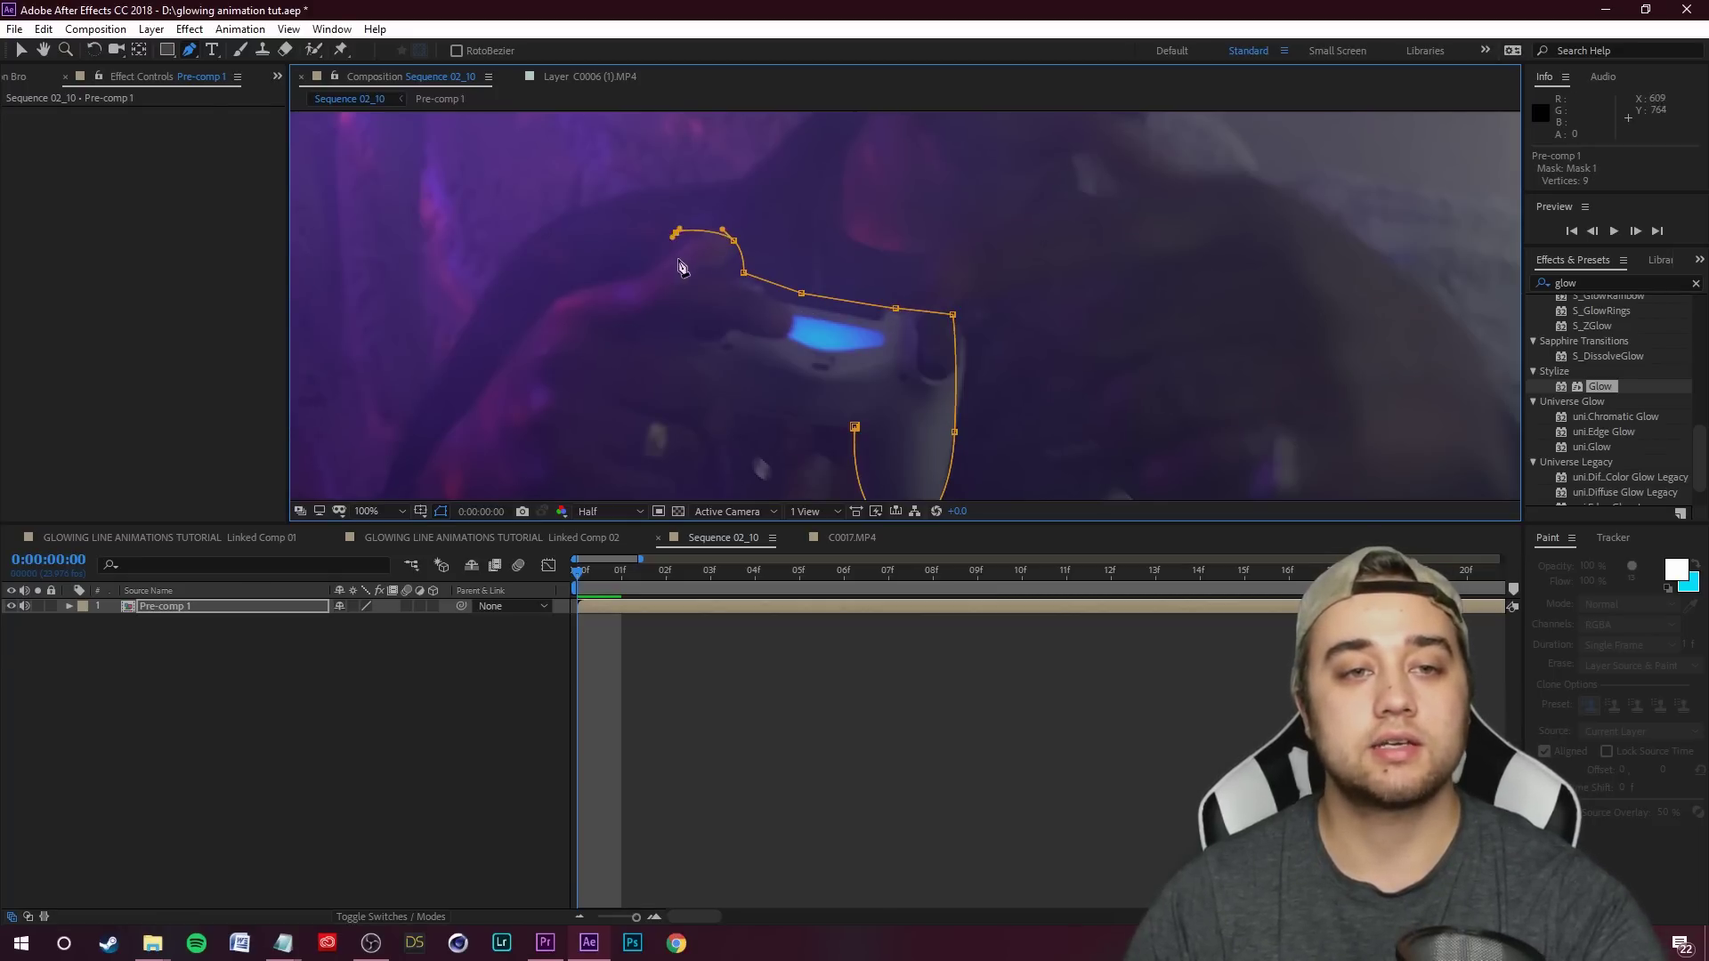
{"action": "left_click_drag", "start_coordinate": [552, 307], "coordinate": [723, 217]}
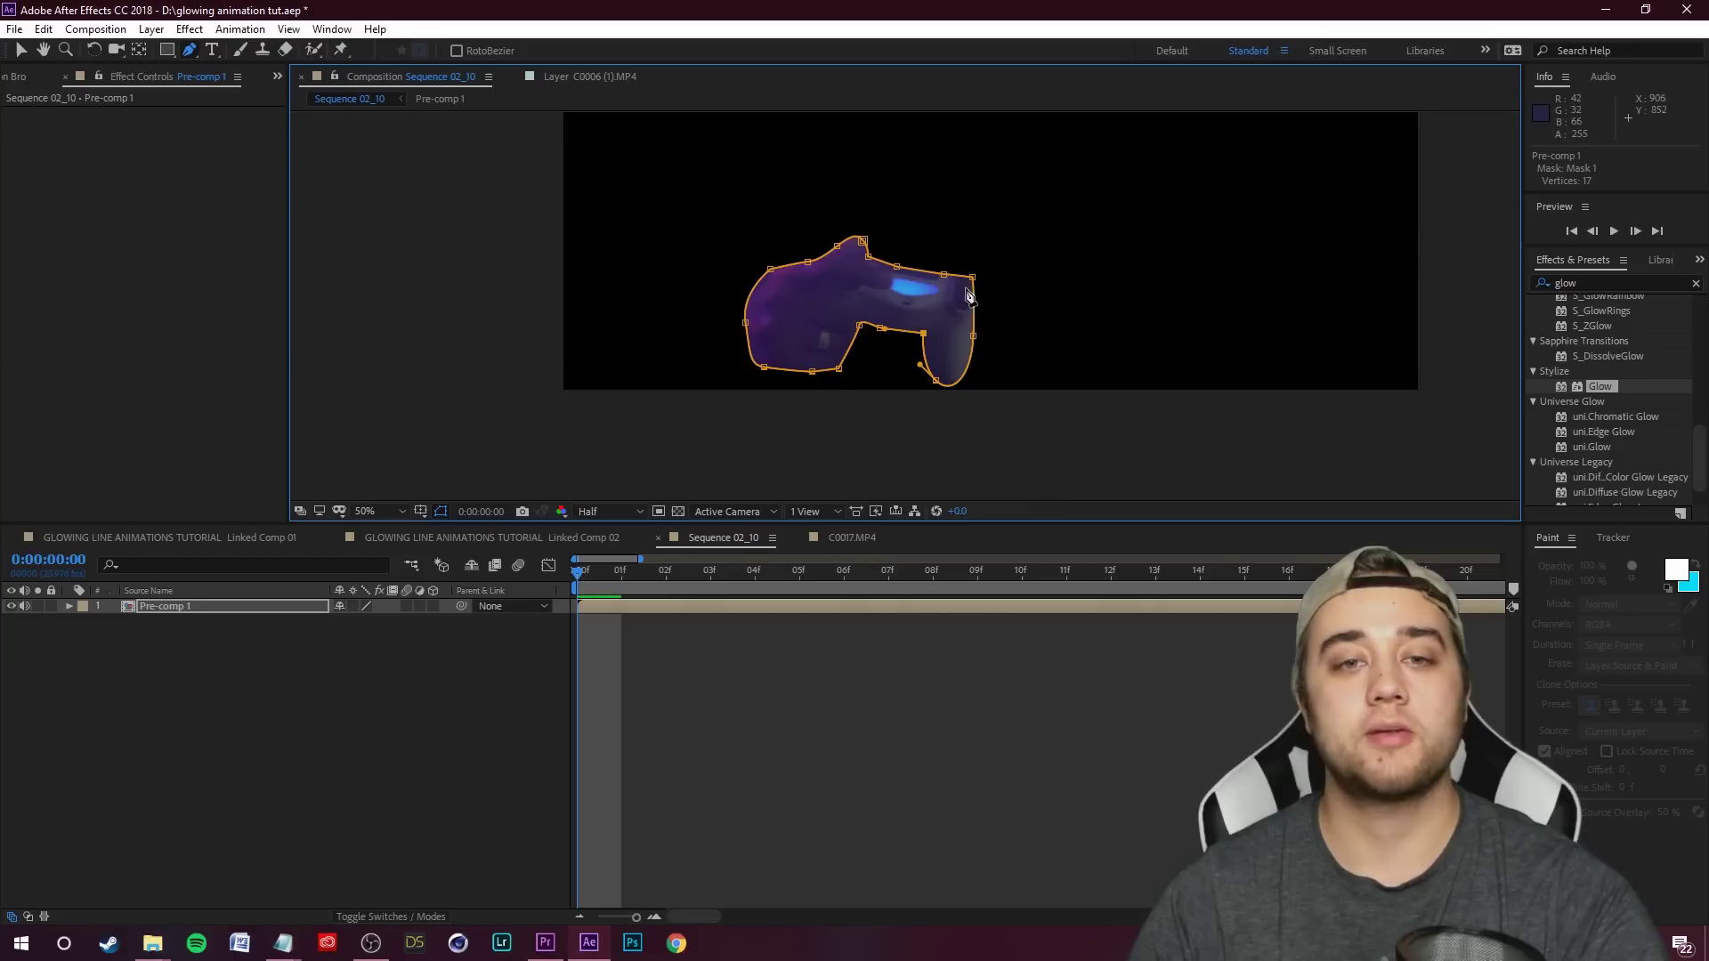
{"action": "left_click_drag", "start_coordinate": [1020, 228], "coordinate": [972, 321]}
{"action": "scroll", "coordinate": [991, 303], "scroll_direction": "down", "scroll_amount": 2}
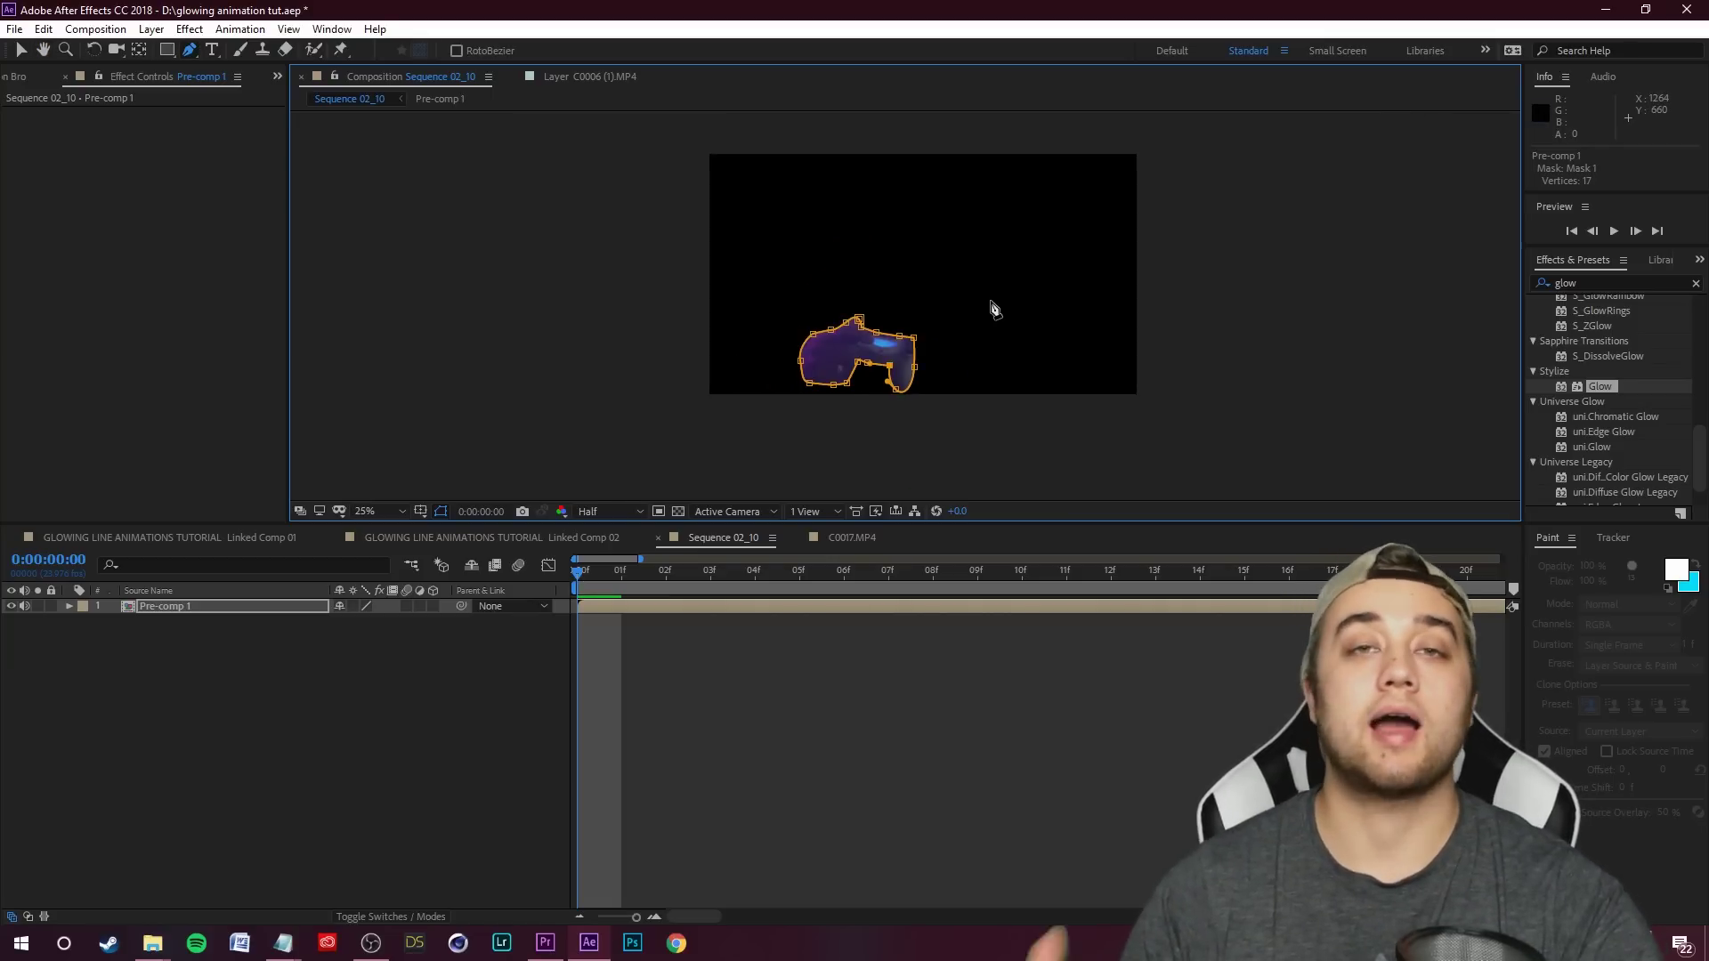
- Set the controller mask's mode to None and expand its full set of mask properties
{"action": "left_click", "coordinate": [193, 607]}
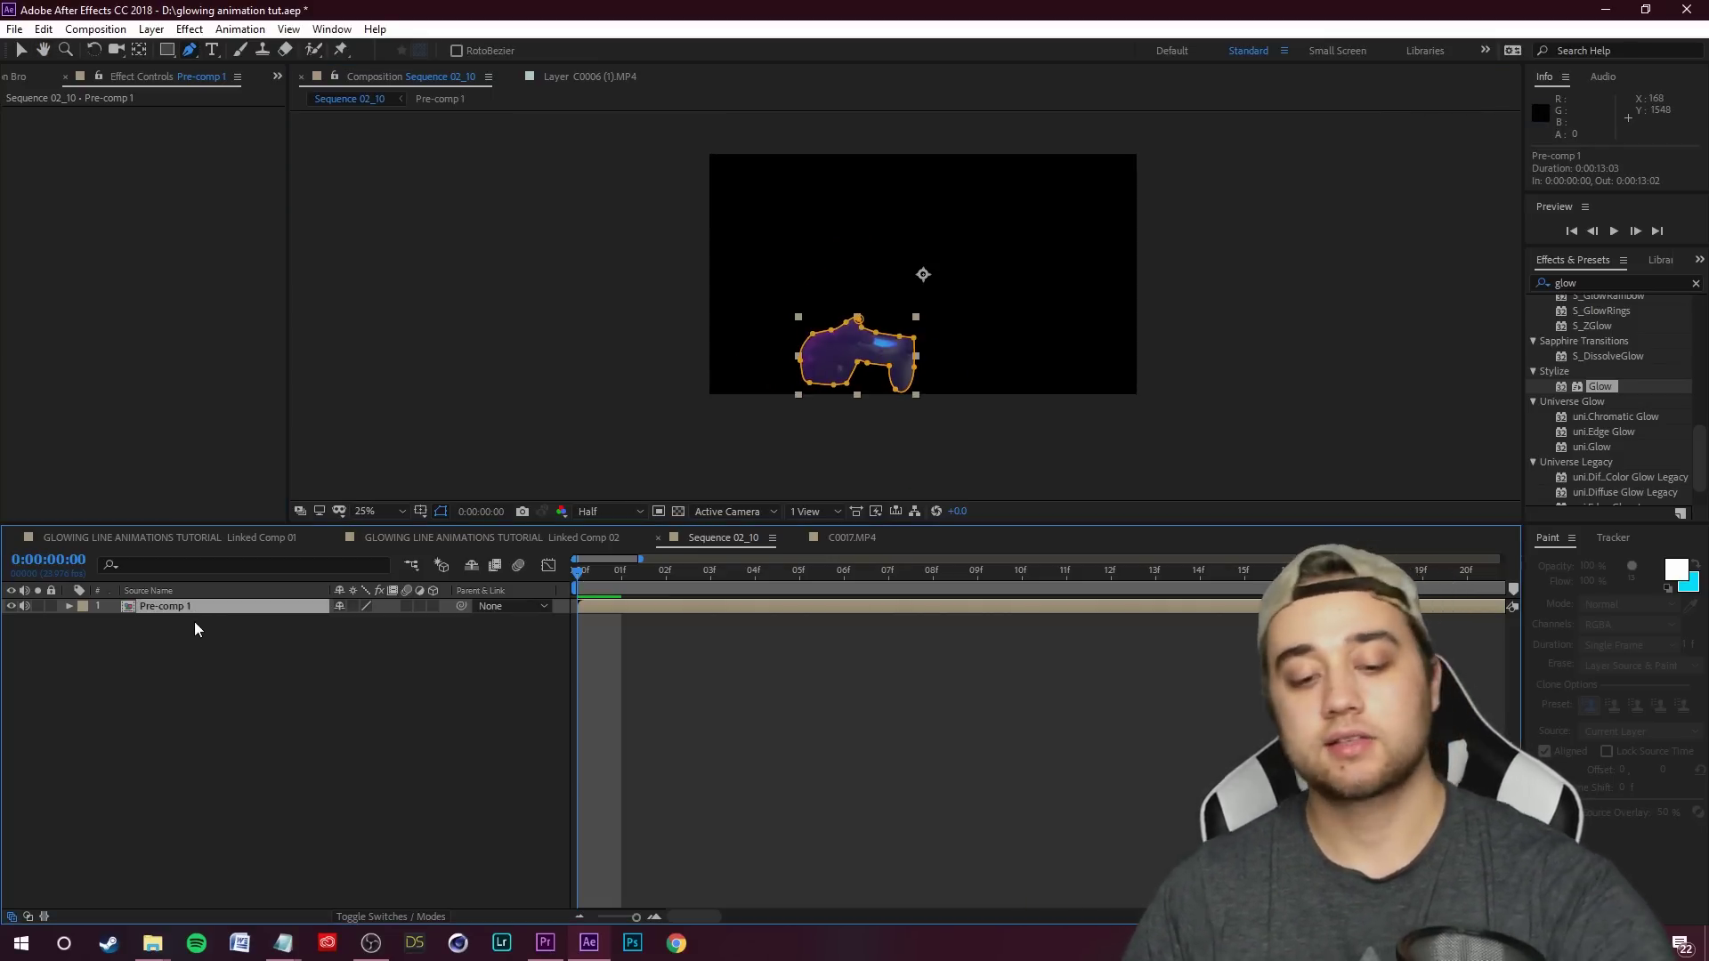
{"action": "key", "text": "m"}
{"action": "left_click", "coordinate": [378, 621]}
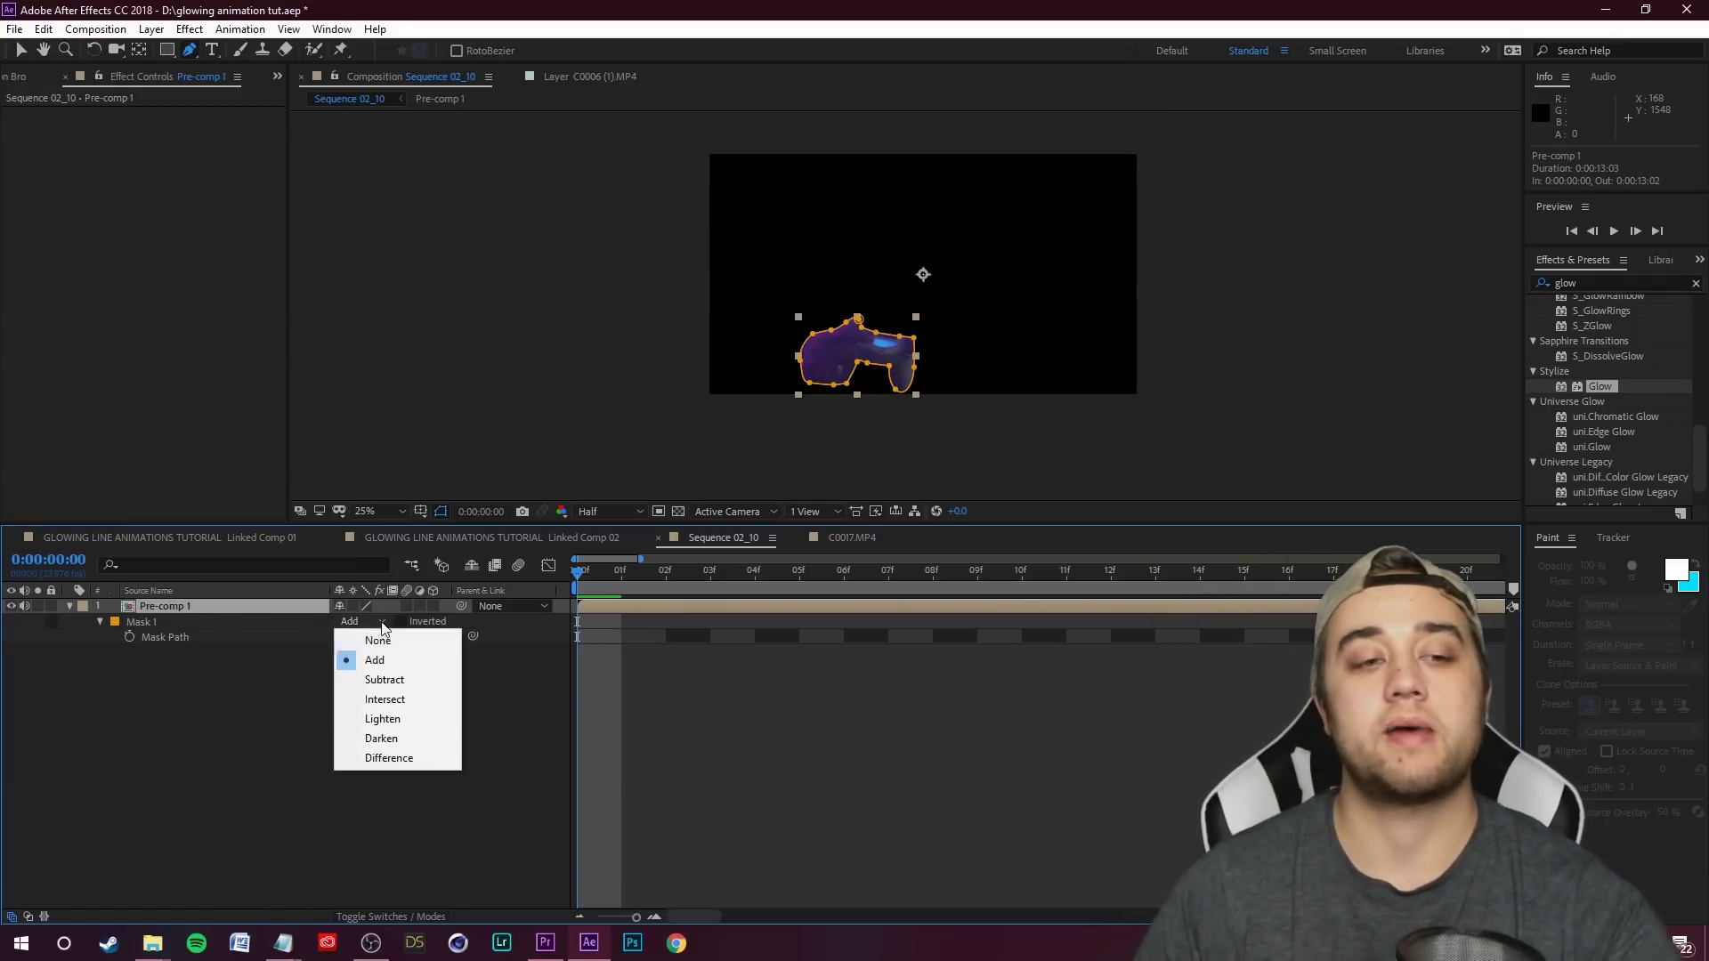
{"action": "left_click", "coordinate": [377, 639]}
{"action": "left_click", "coordinate": [93, 622]}
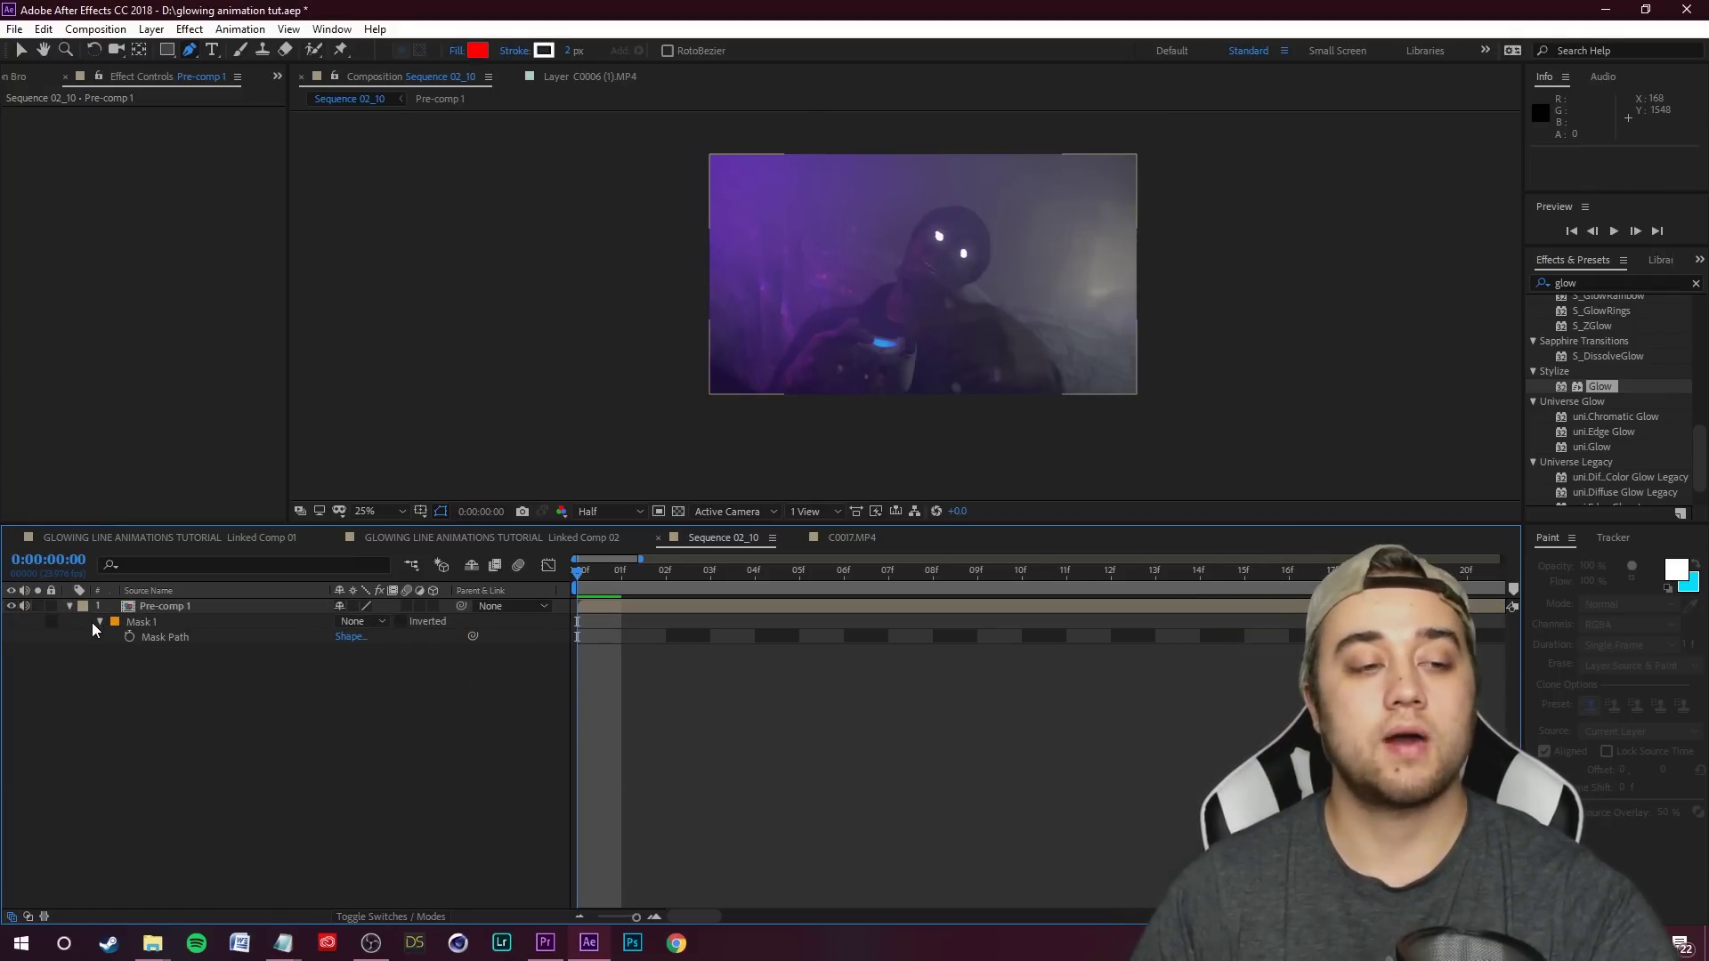
{"action": "double_click", "coordinate": [98, 622]}
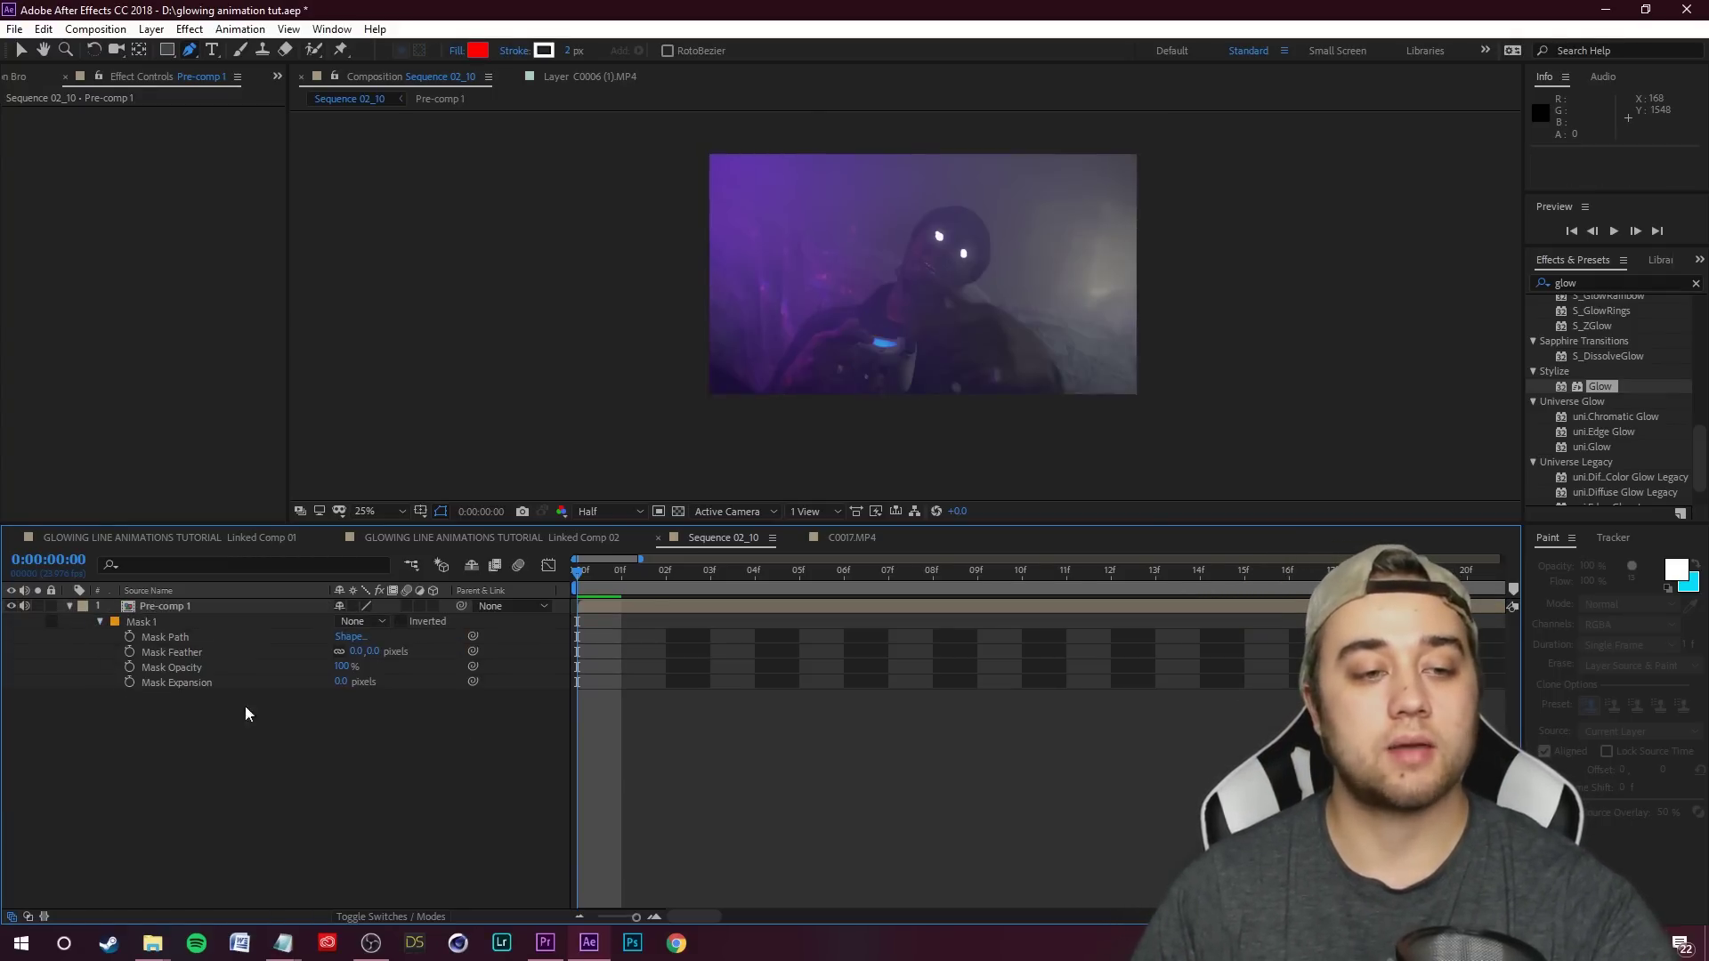
- Track the controller mask forward from the first frame using the Position, Scale & Rotation method
{"action": "left_click", "coordinate": [142, 622]}
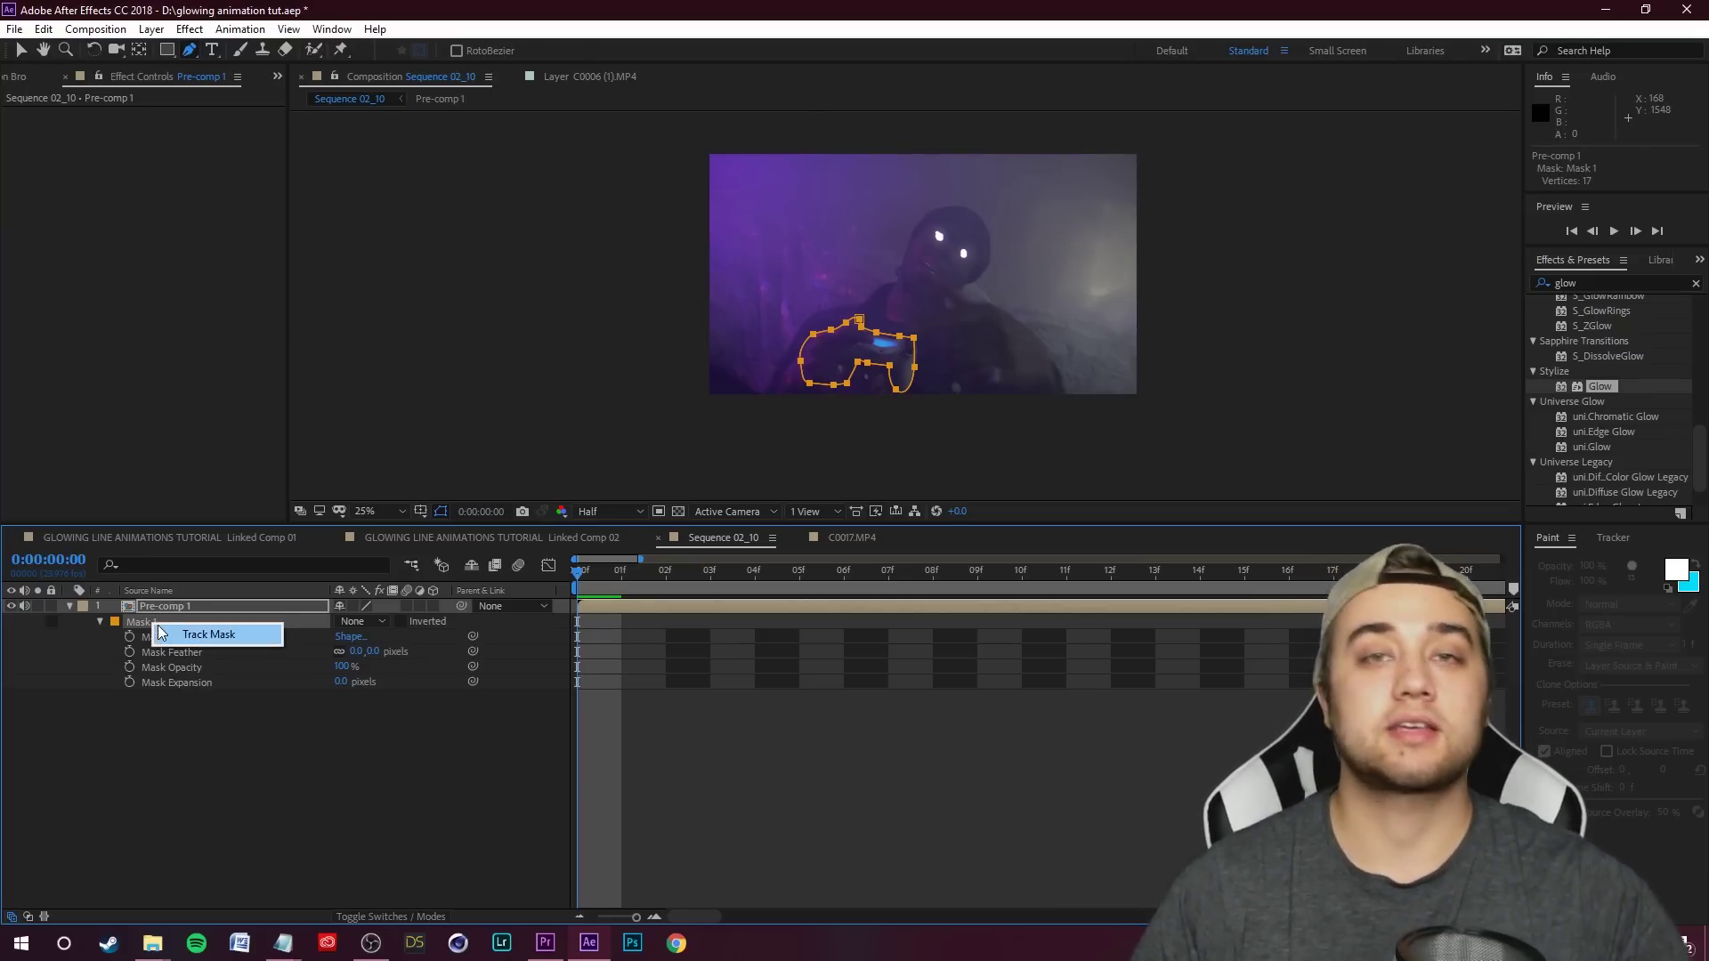
{"action": "left_click", "coordinate": [204, 635]}
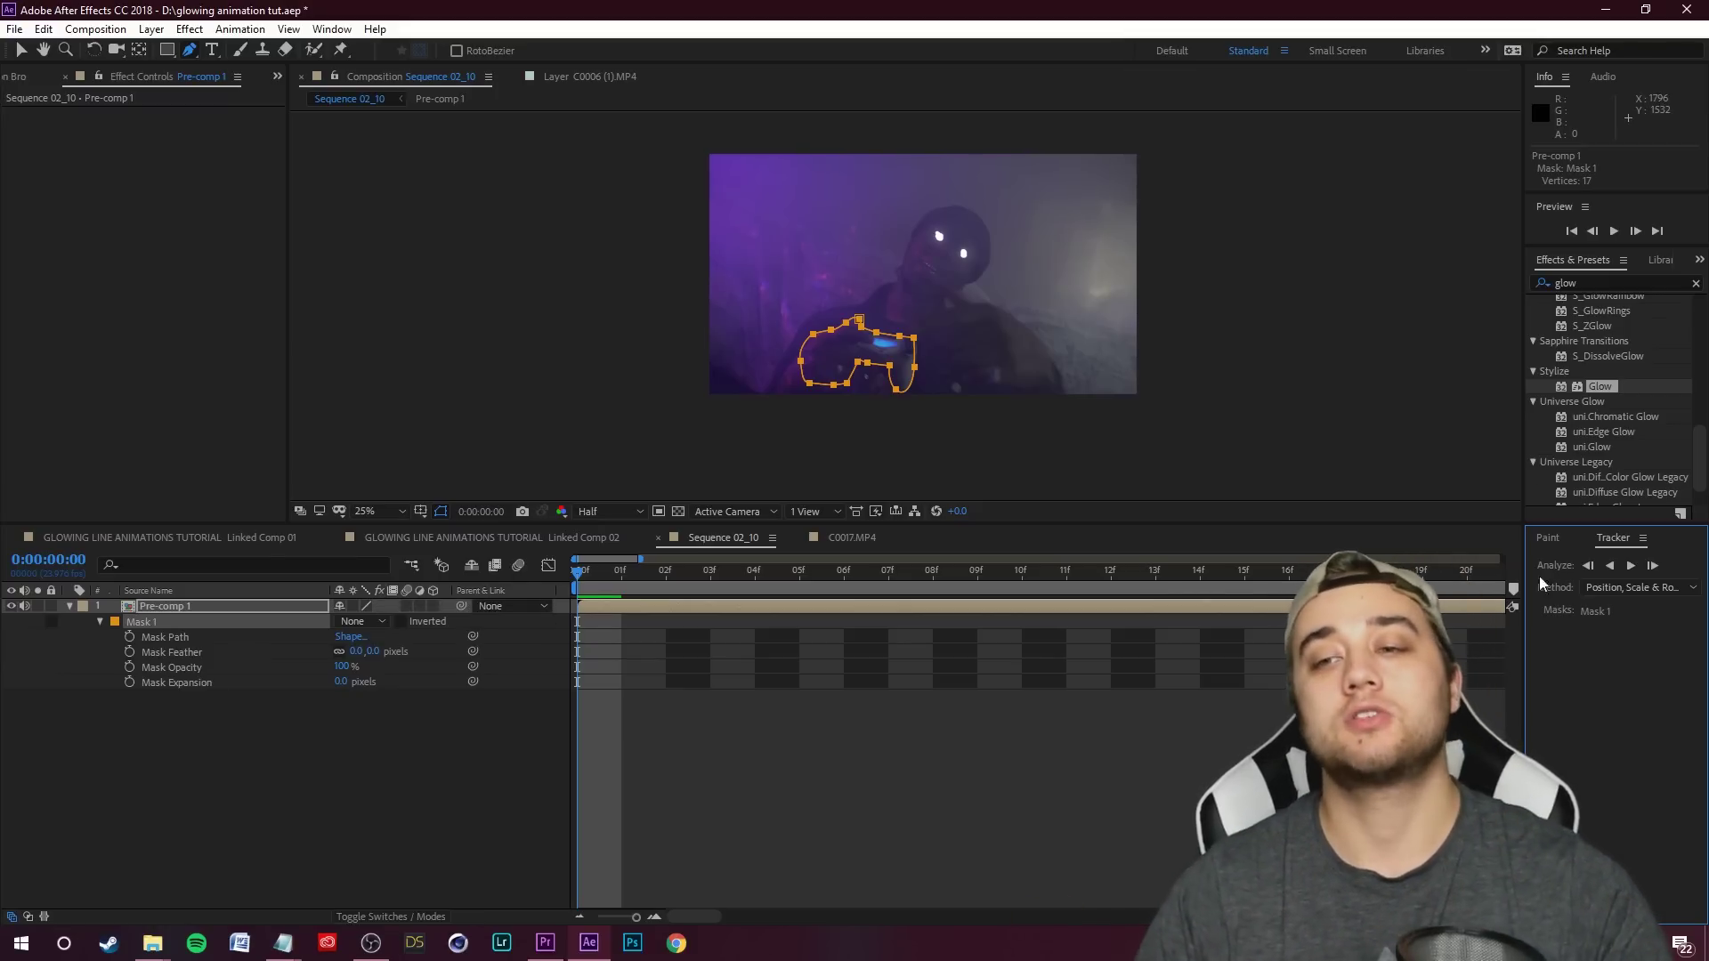
{"action": "left_click", "coordinate": [1630, 567]}
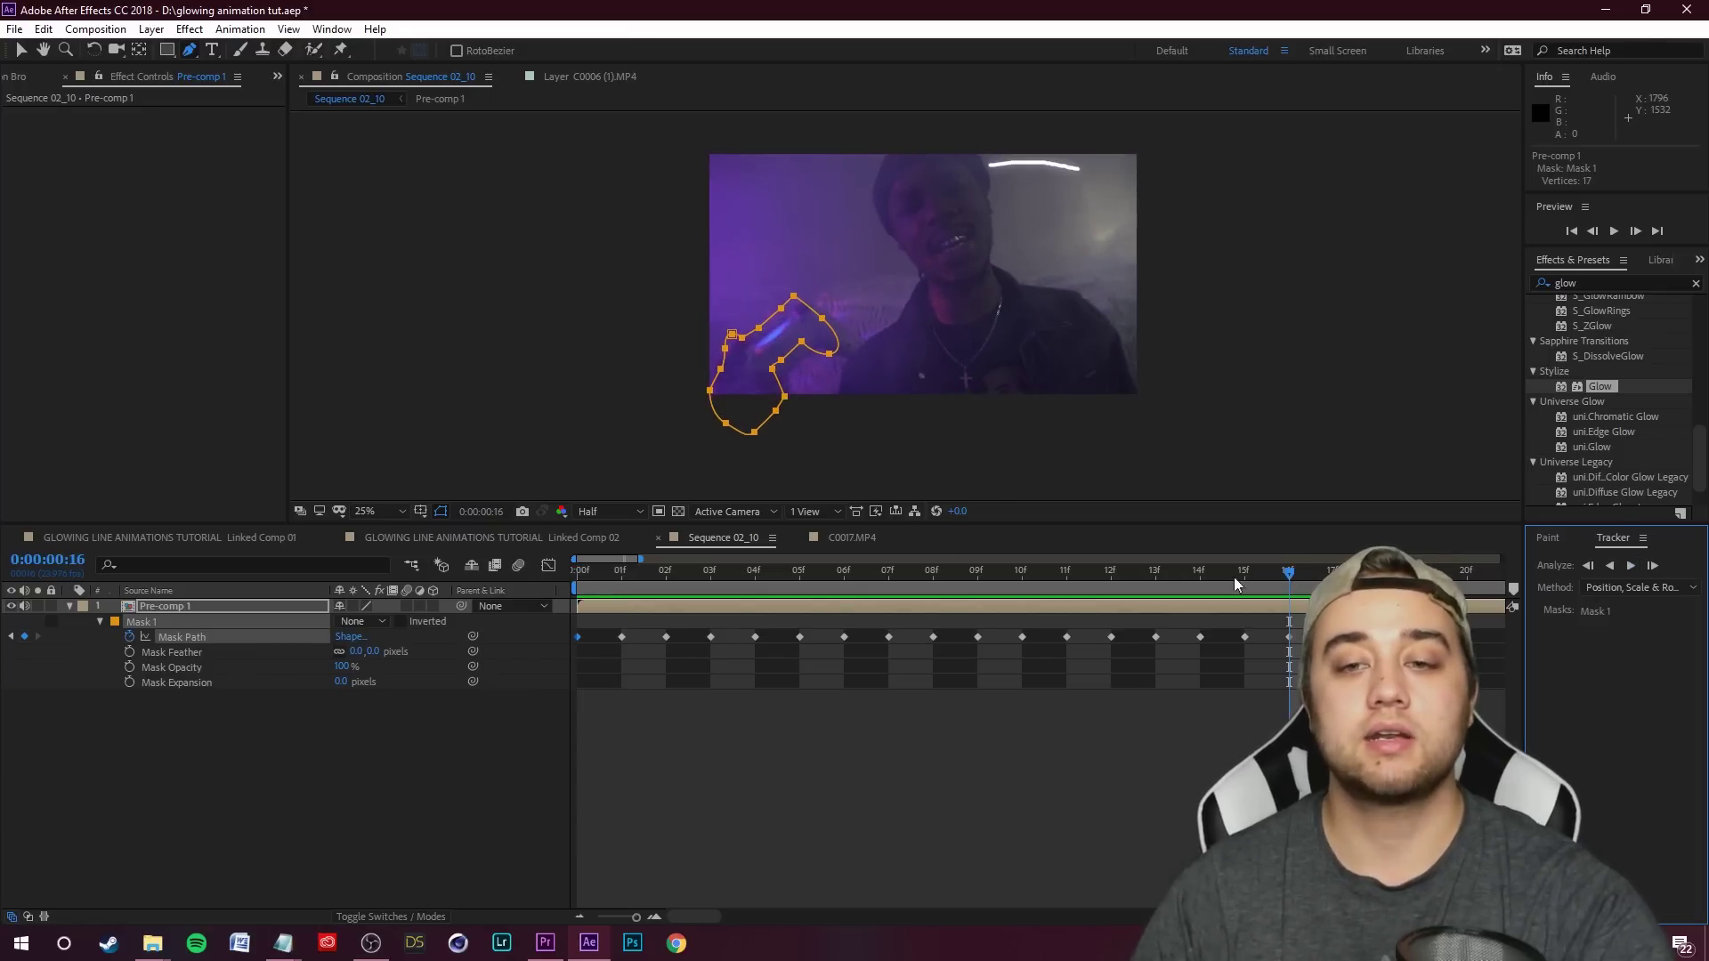
- Return to frame 4 and delete all Mask Path keyframes after it
{"action": "left_click_drag", "start_coordinate": [1234, 584], "coordinate": [757, 585]}
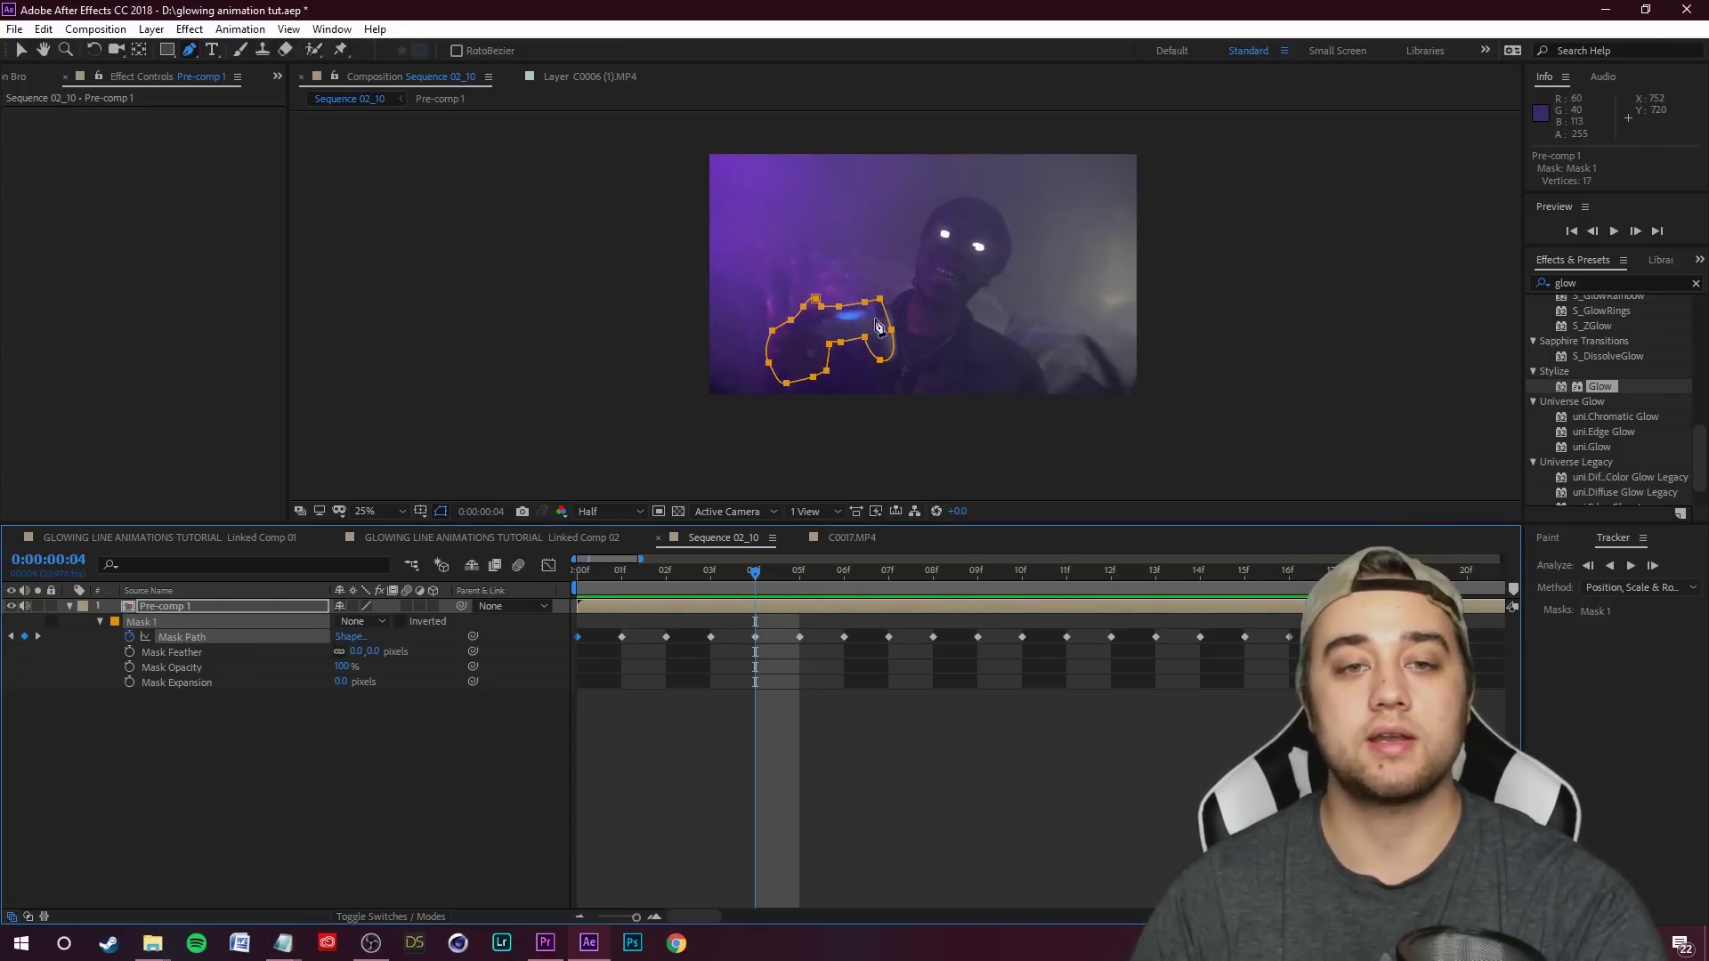
{"action": "left_click_drag", "start_coordinate": [1296, 672], "coordinate": [787, 632]}
{"action": "key", "text": "Delete"}
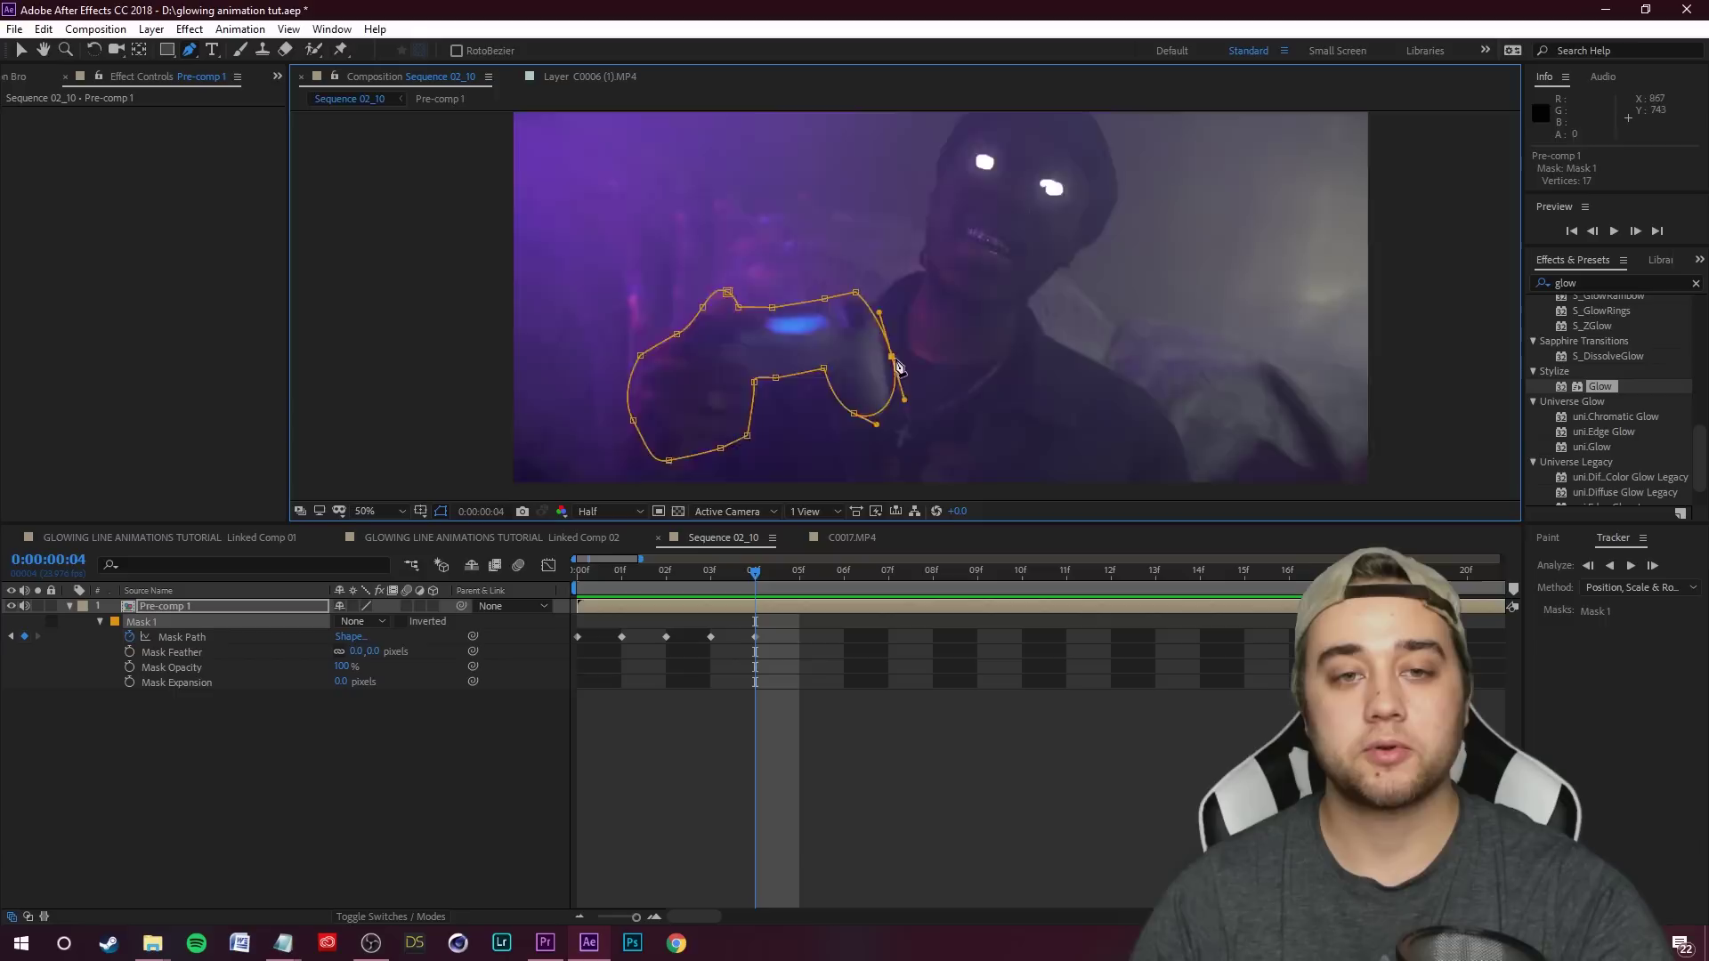
- Tighten the mask vertices around the controller's right grip at frame 4 and track the mask forward again
{"action": "scroll", "coordinate": [900, 382], "scroll_direction": "up", "scroll_amount": 2}
{"action": "scroll", "coordinate": [852, 434], "scroll_direction": "down", "scroll_amount": 2}
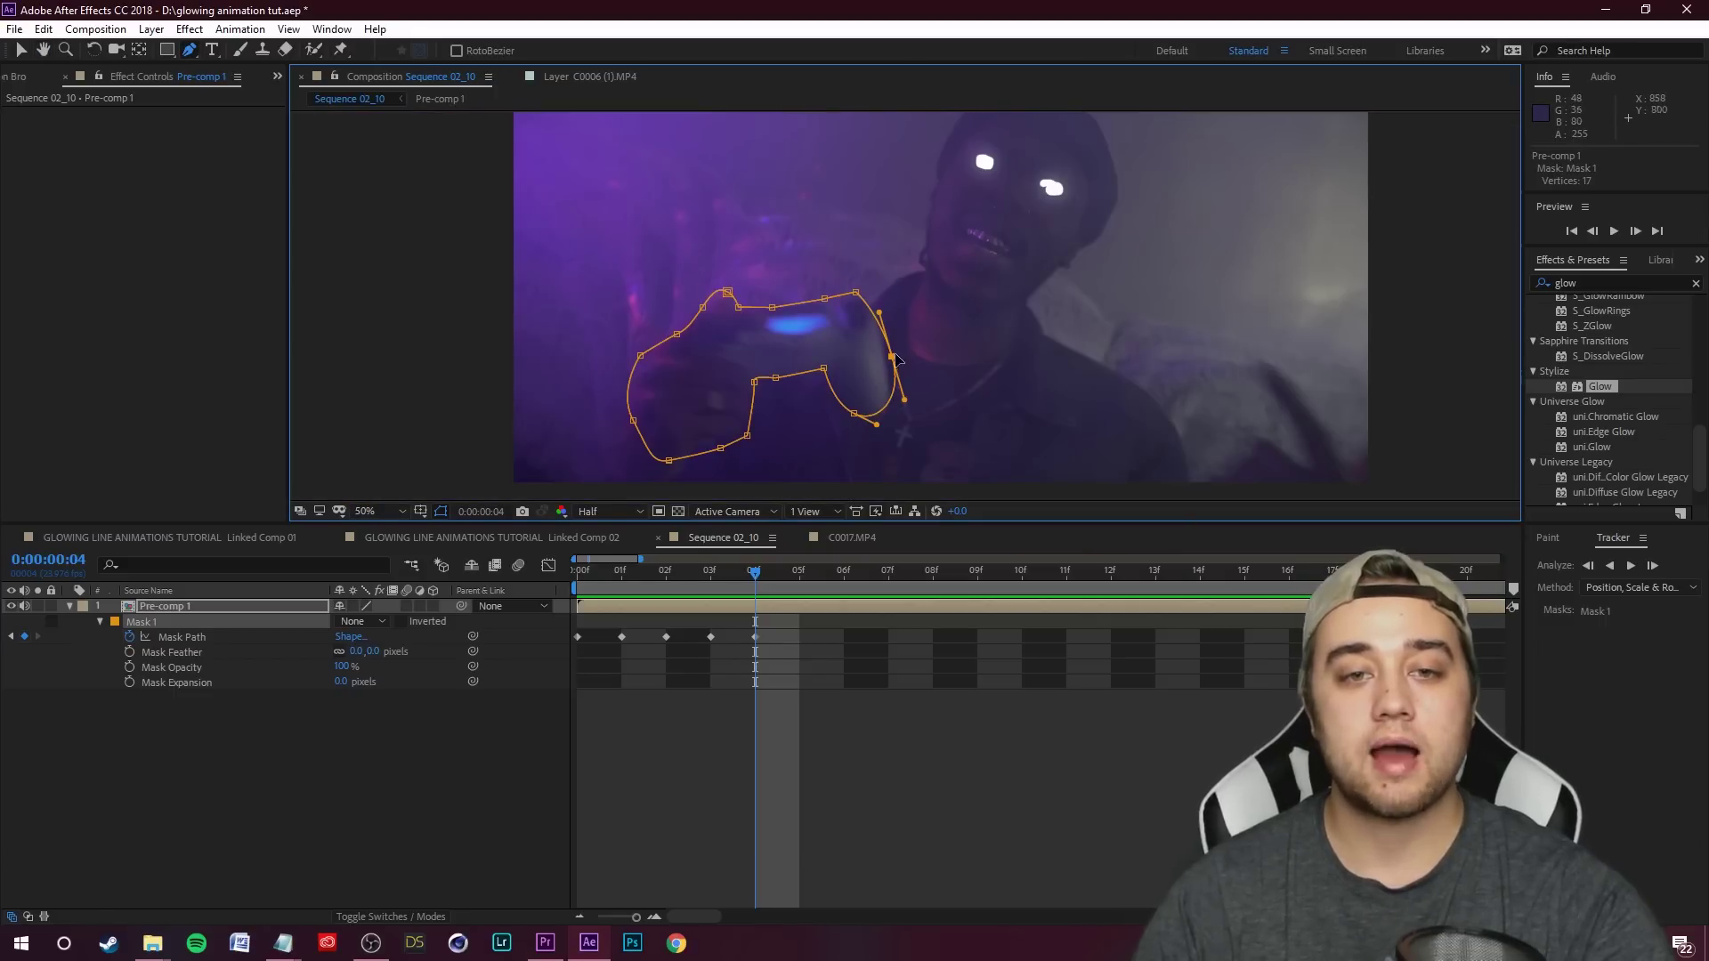
{"action": "left_click_drag", "start_coordinate": [892, 357], "coordinate": [864, 423]}
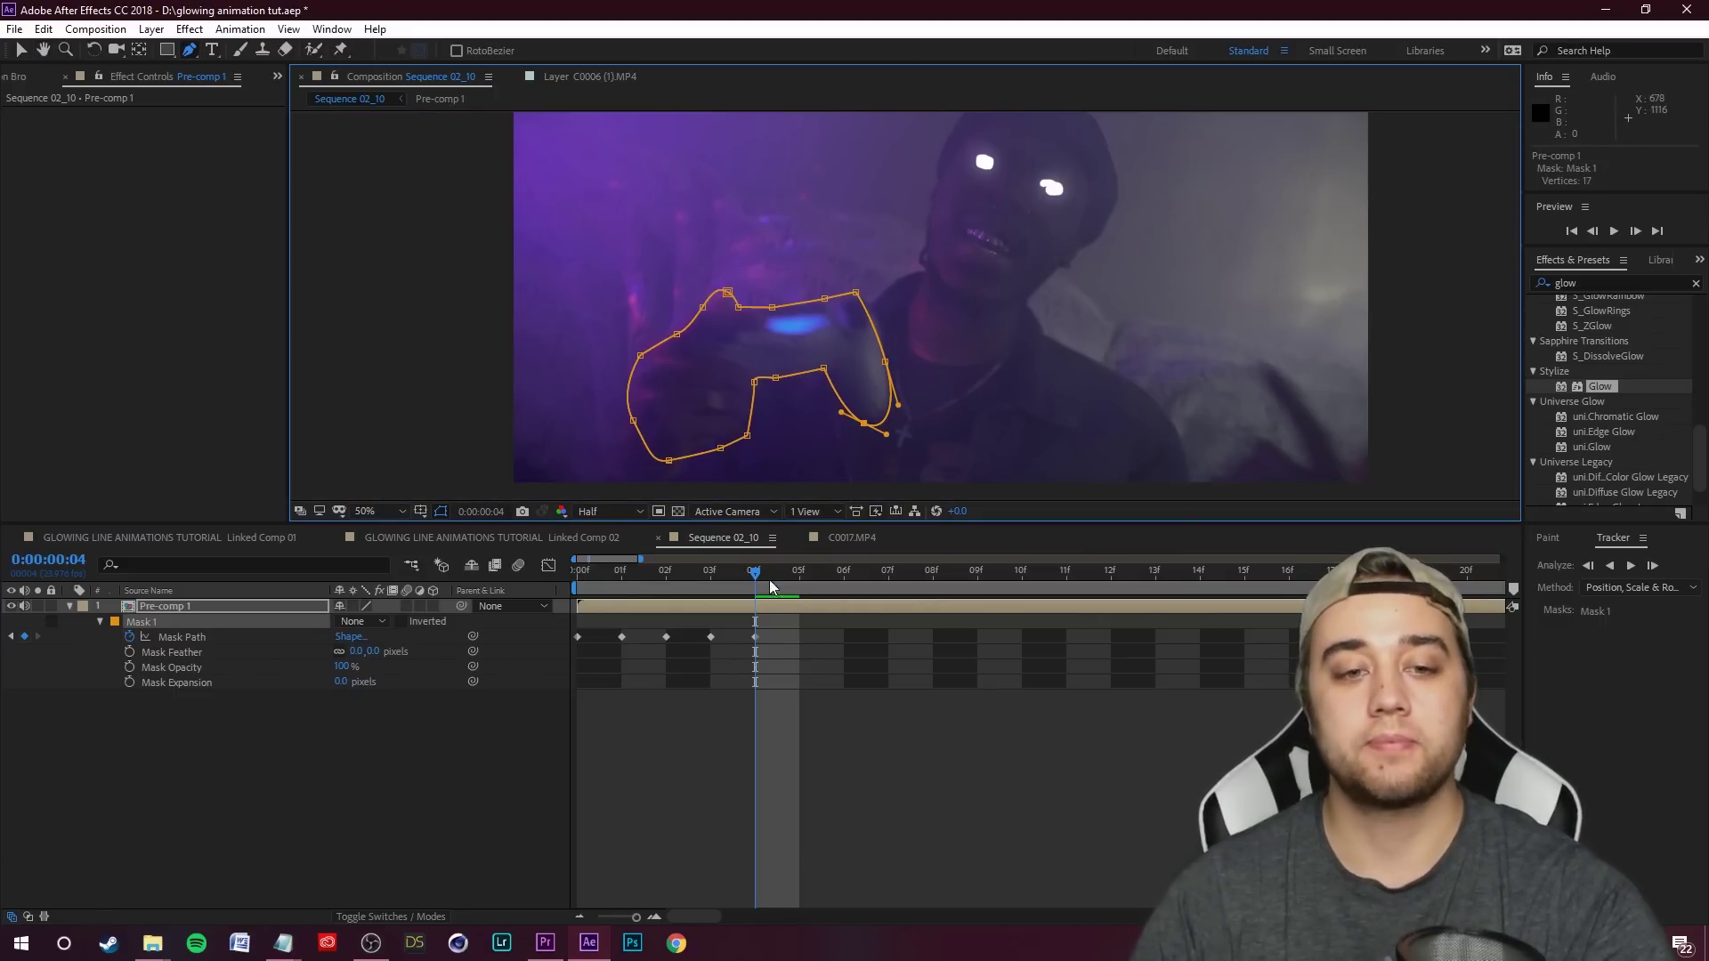
{"action": "left_click", "coordinate": [1630, 565]}
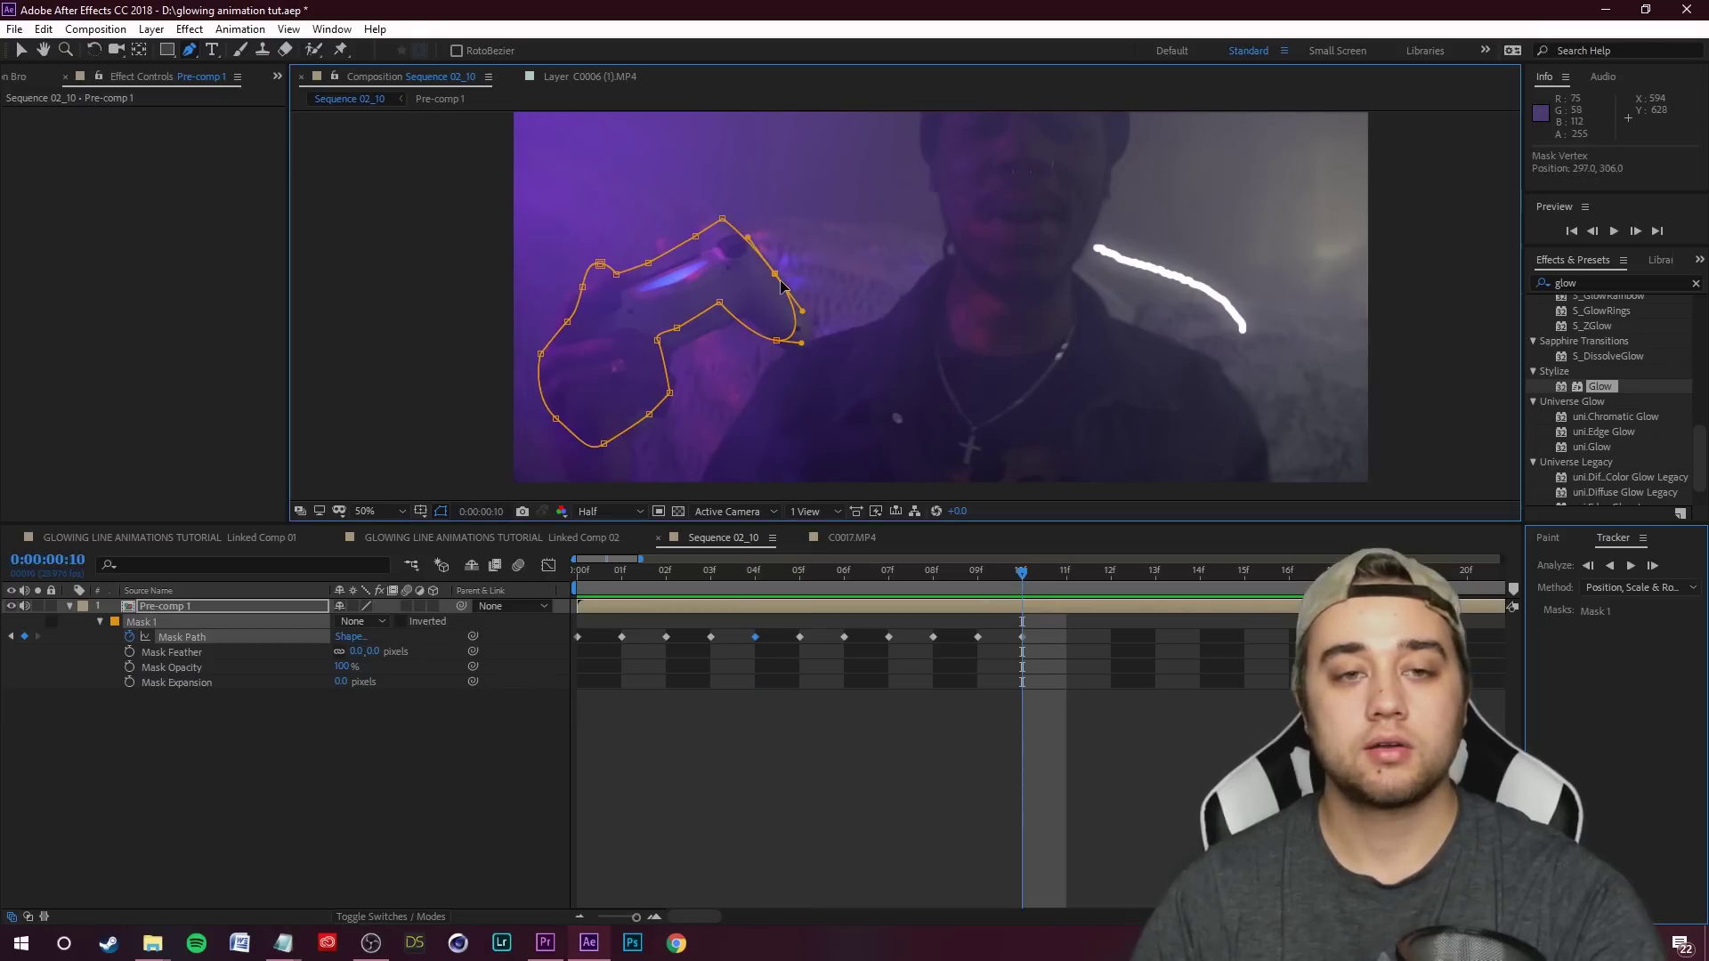
- Correct the mask vertices around the controller's right grip at frame 10 to follow its edge
{"action": "left_click_drag", "start_coordinate": [780, 280], "coordinate": [784, 280]}
{"action": "left_click_drag", "start_coordinate": [719, 303], "coordinate": [751, 318]}
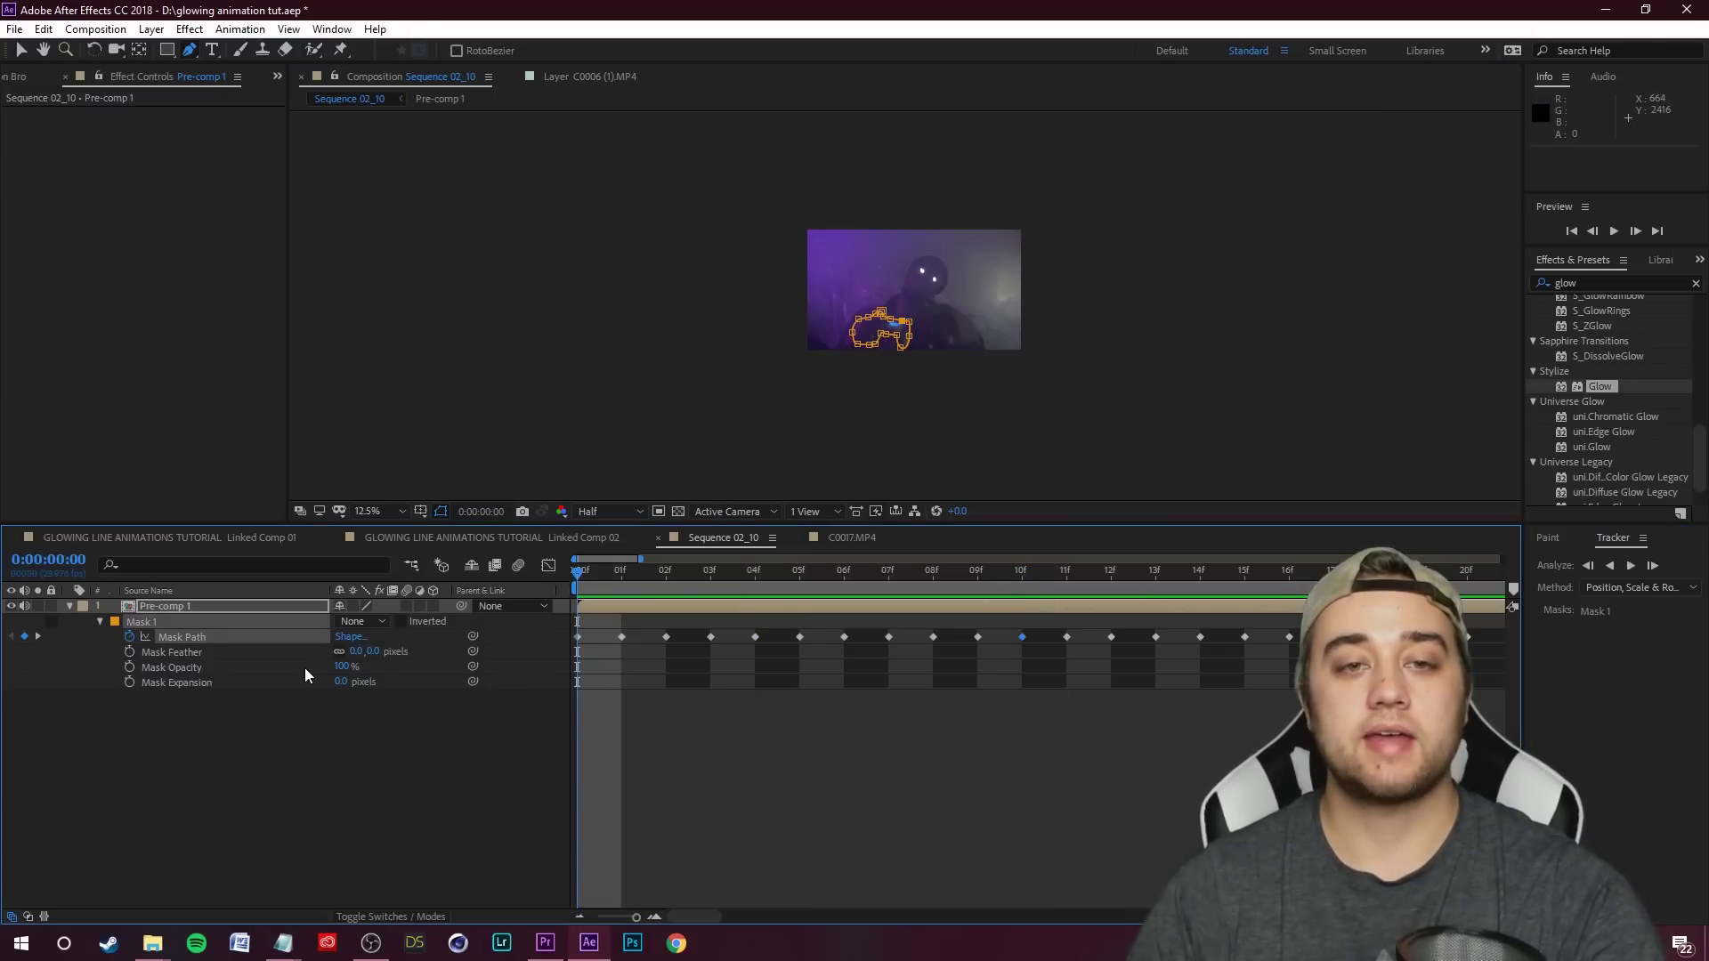
{"action": "scroll", "coordinate": [891, 338], "scroll_direction": "up", "scroll_amount": 2}
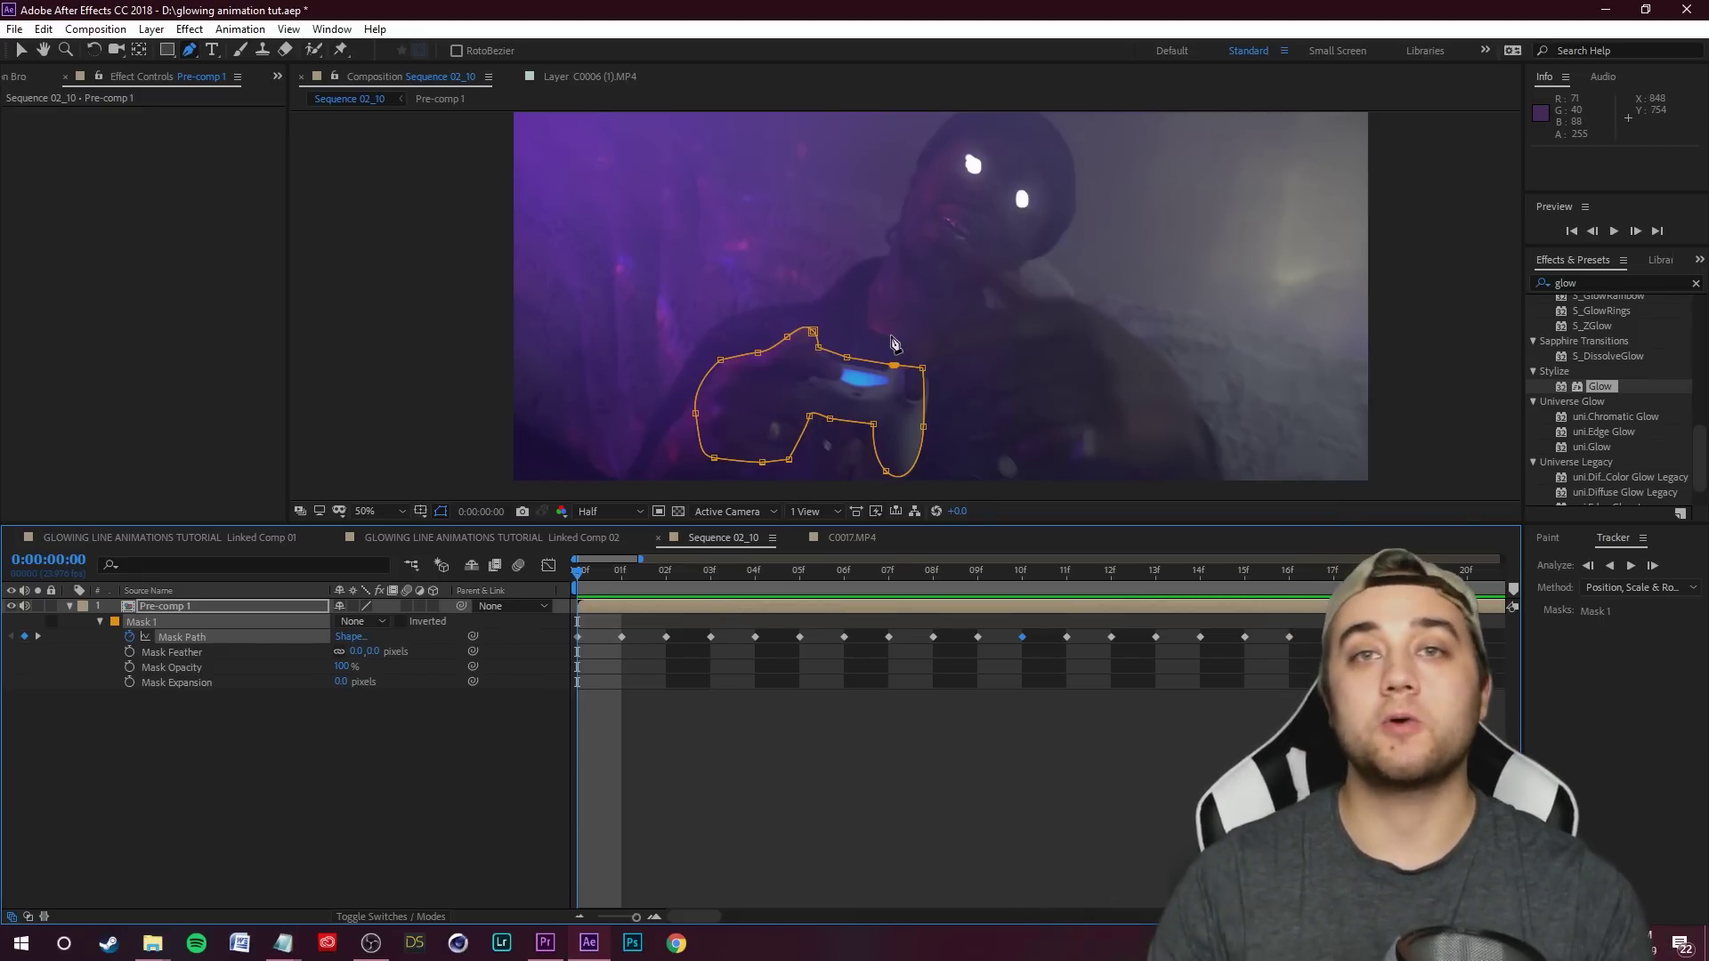
- Create a new solid above the pre-comp layer with the default settings
{"action": "left_click", "coordinate": [185, 609]}
{"action": "right_click", "coordinate": [249, 778]}
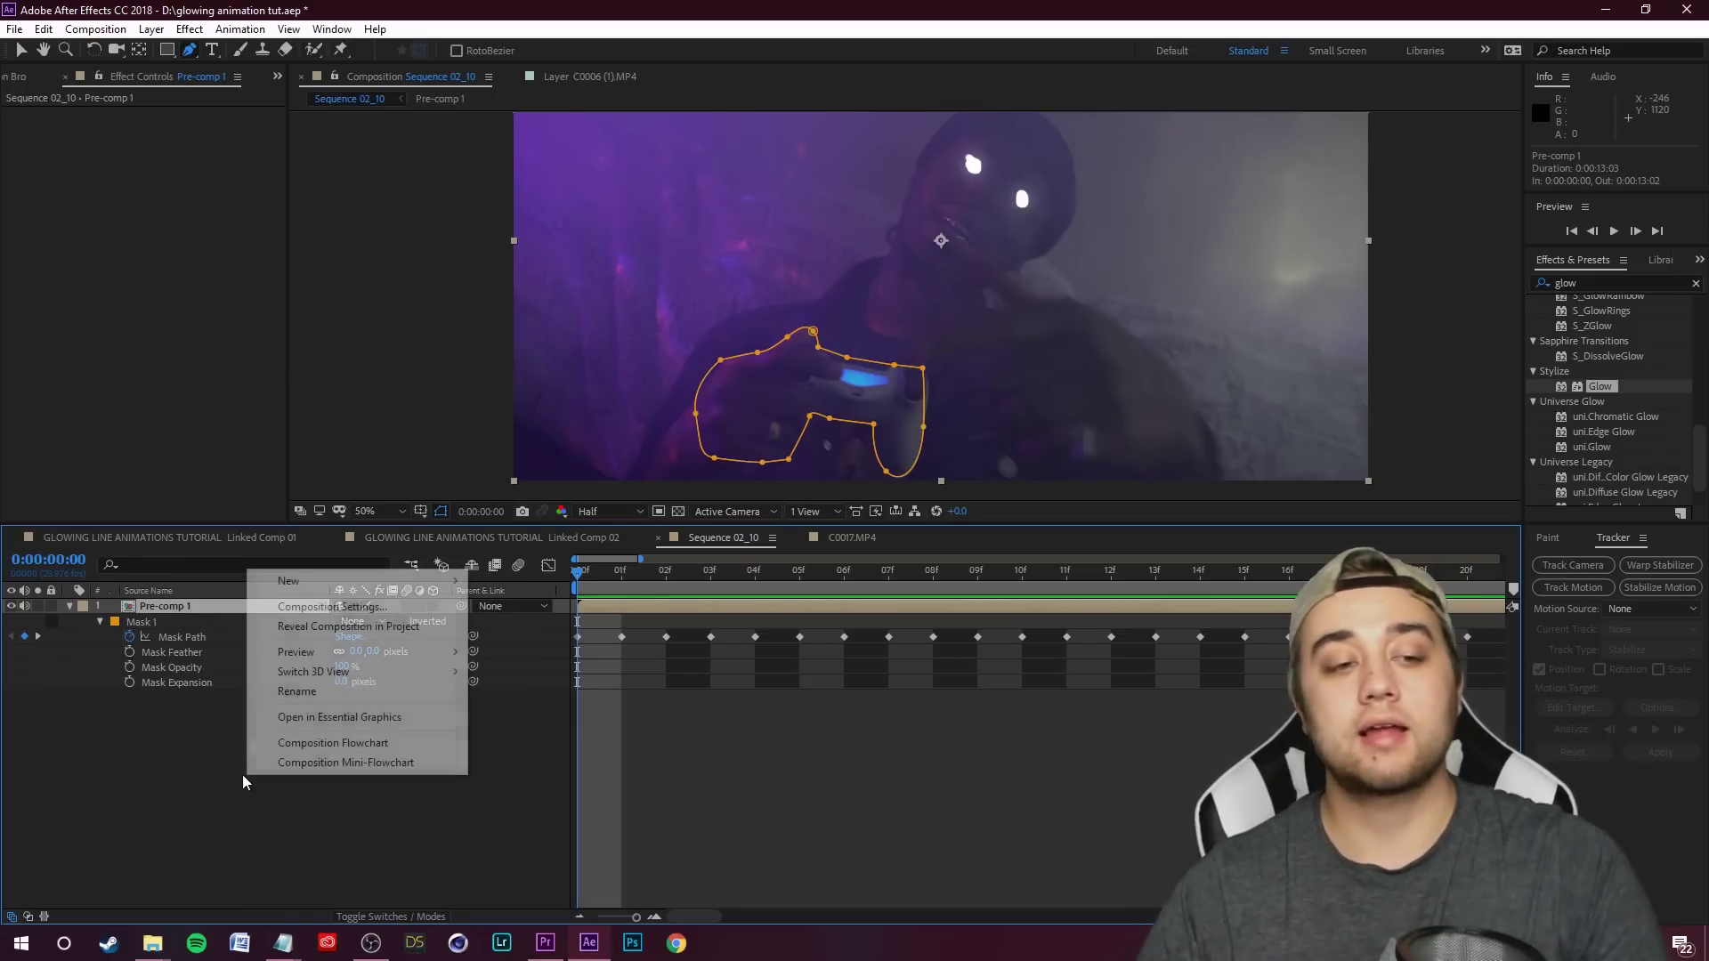
{"action": "mouse_move", "coordinate": [336, 581]}
{"action": "left_click", "coordinate": [499, 621]}
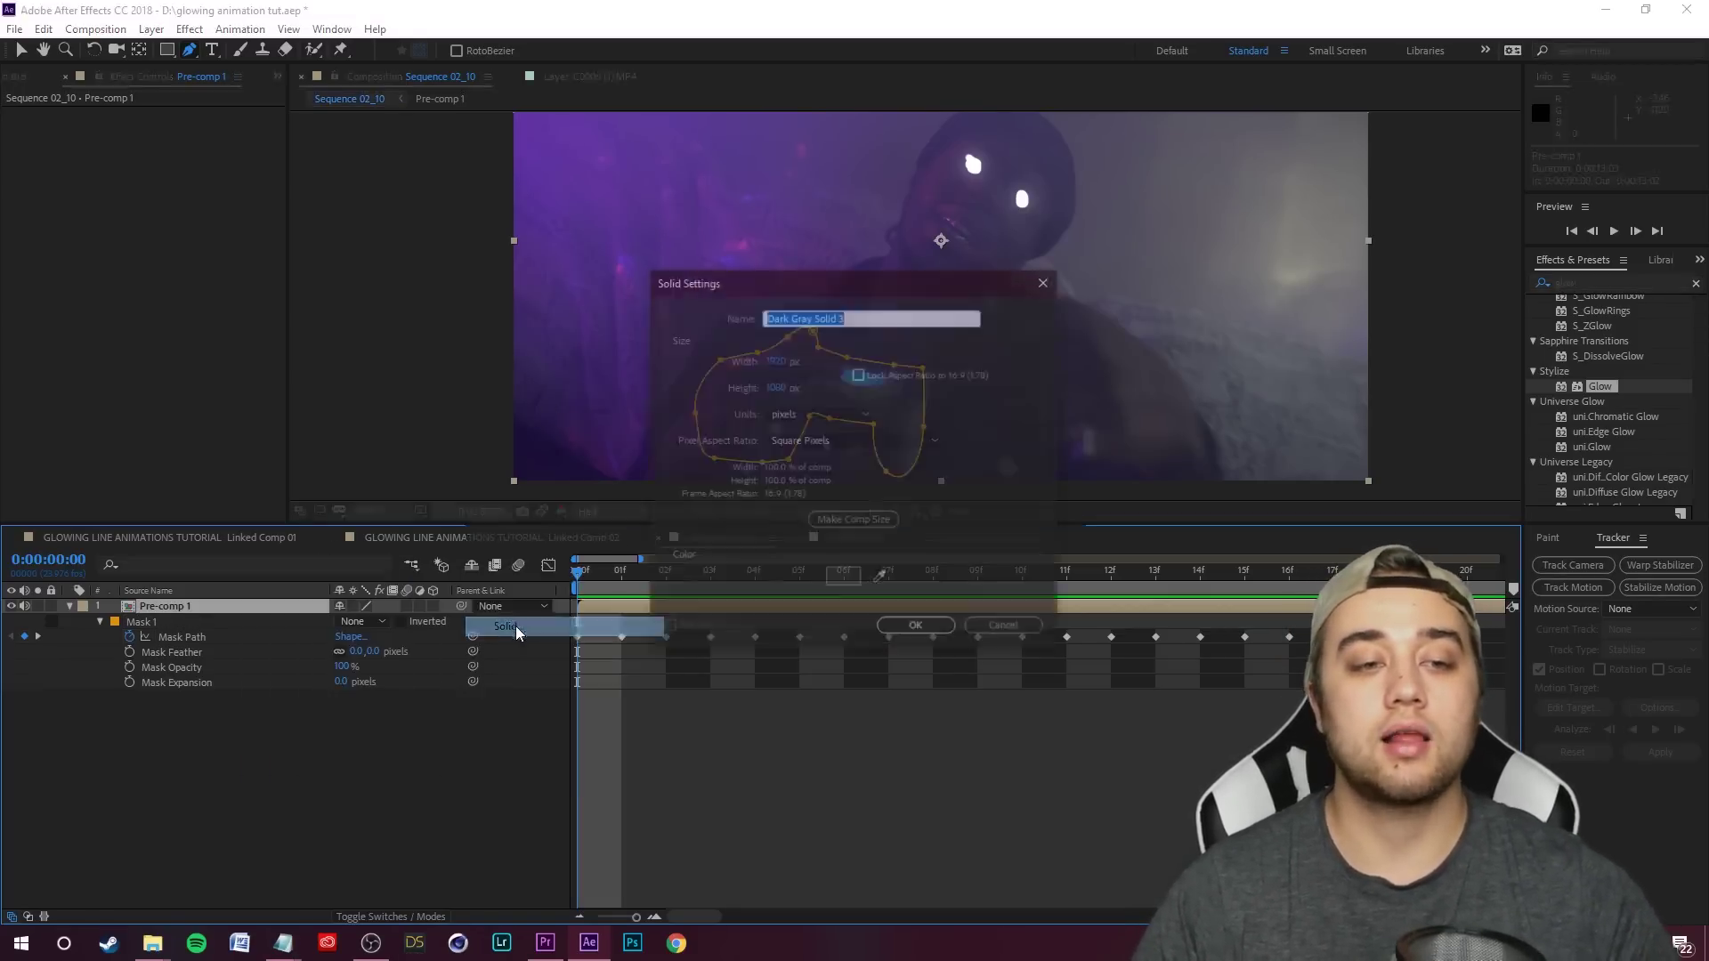
{"action": "left_click", "coordinate": [917, 629]}
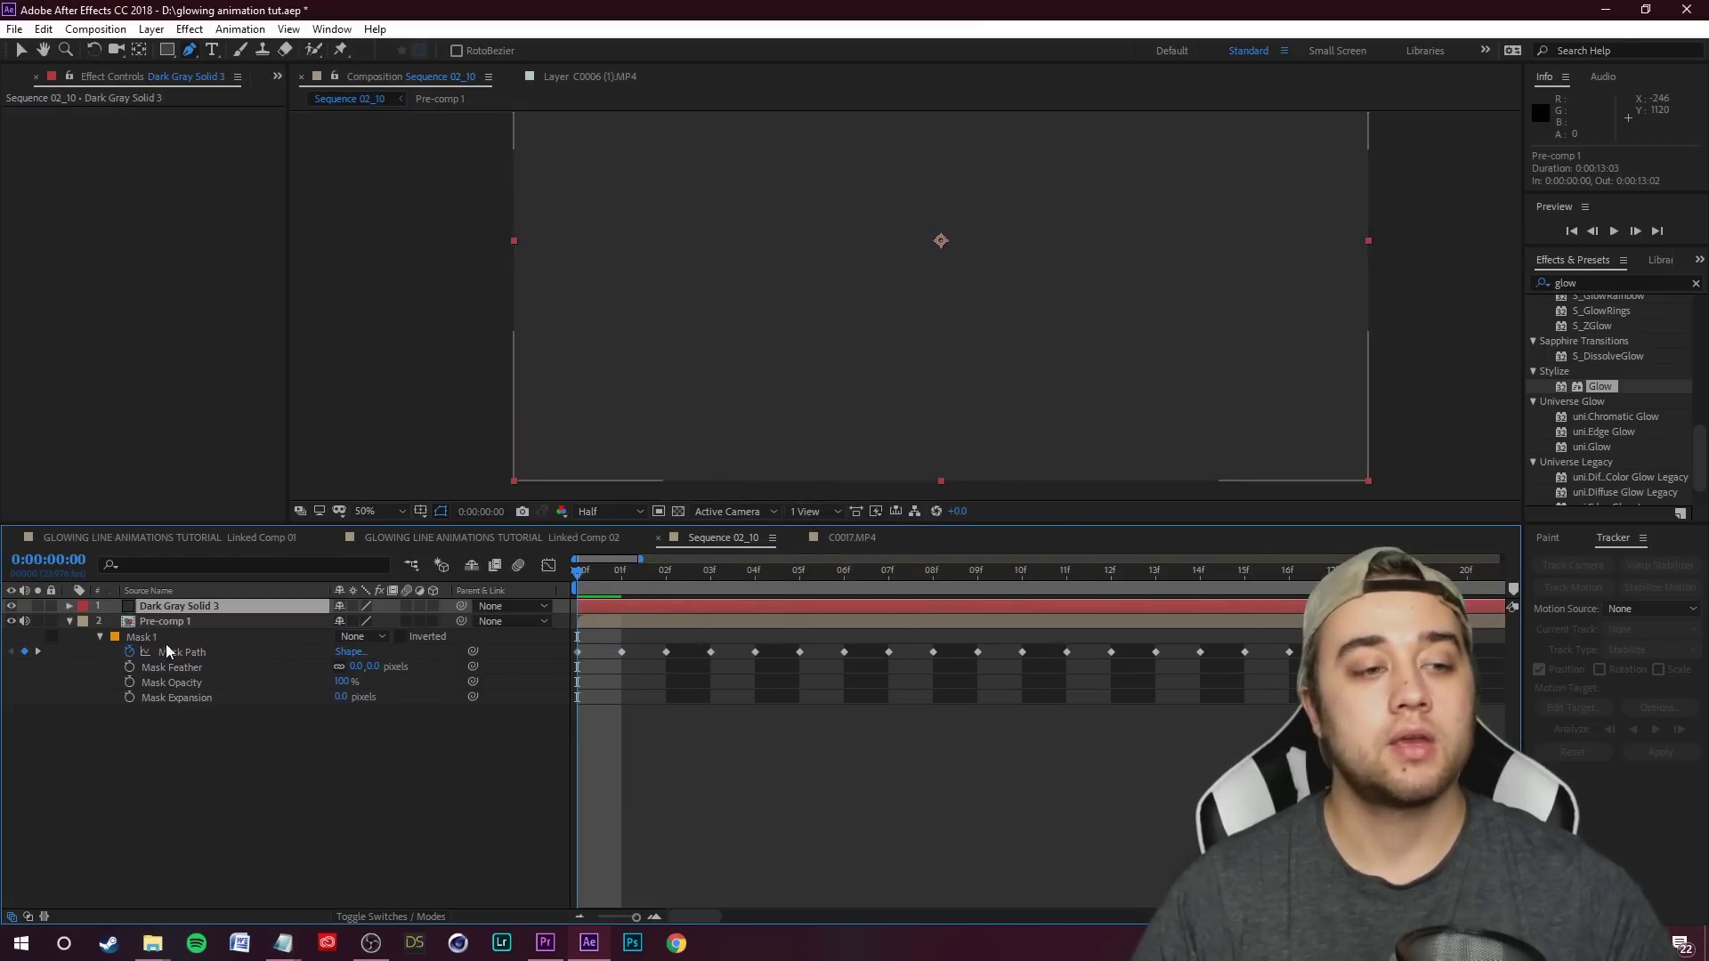
- Rename the new solid "glow line layer" and hide it
{"action": "right_click", "coordinate": [205, 606]}
{"action": "left_click", "coordinate": [214, 591]}
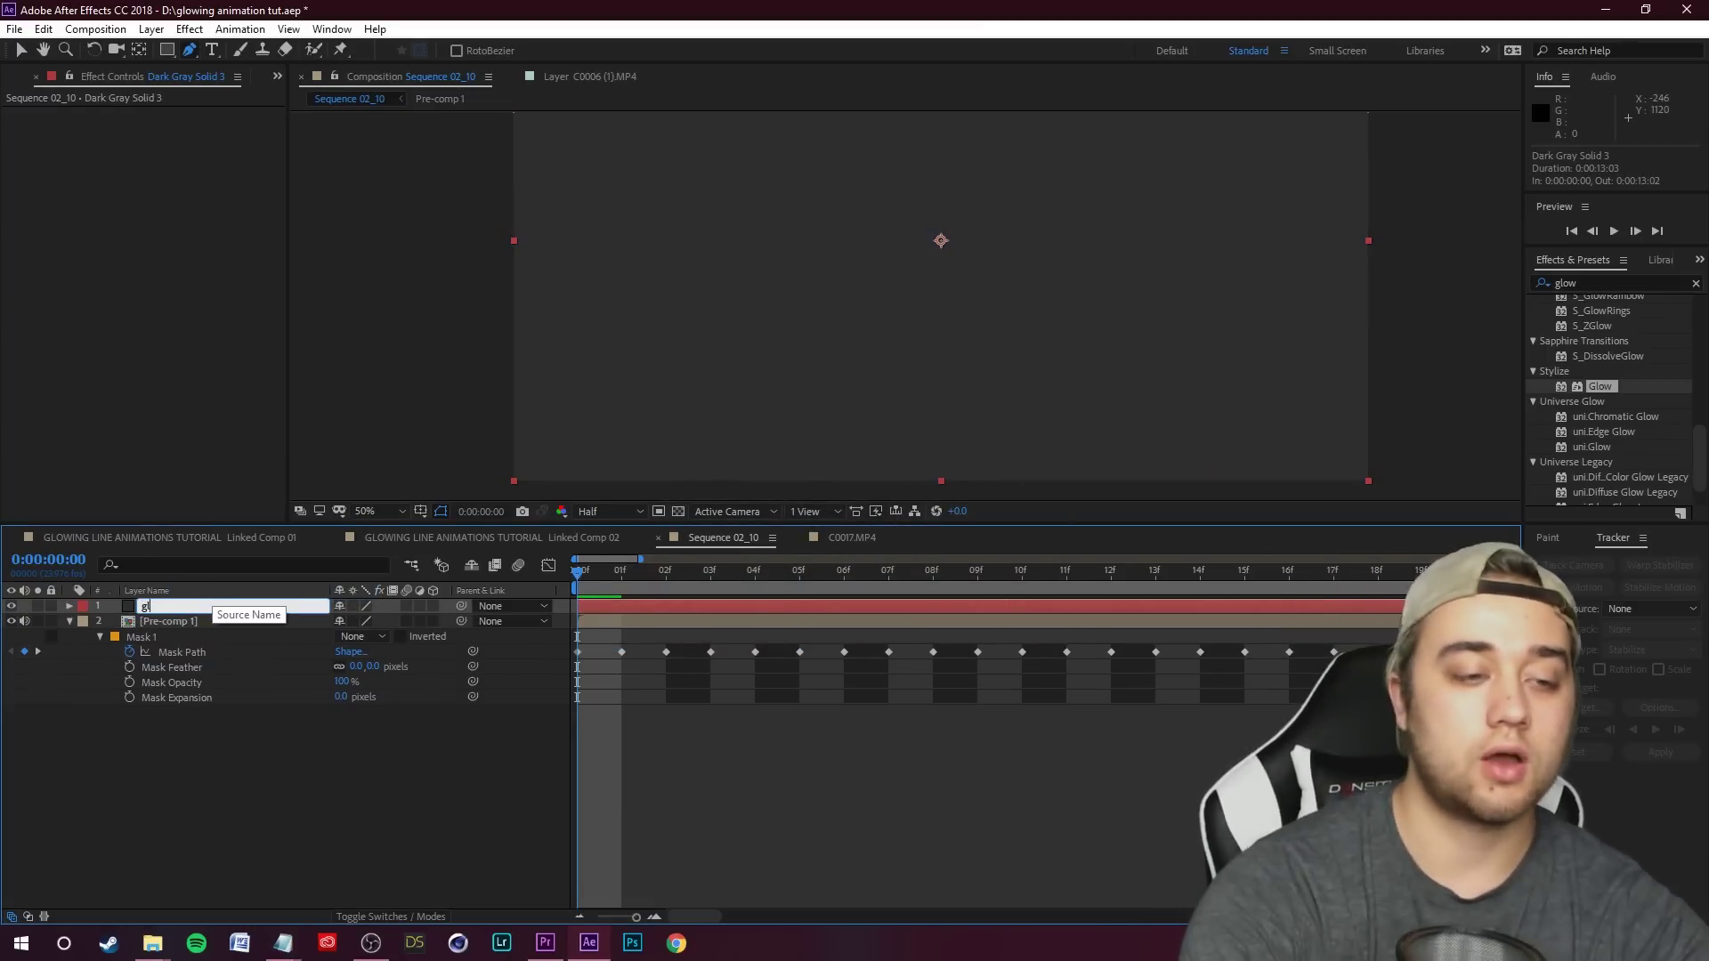
{"action": "type", "text": "glow line layer"}
{"action": "key", "text": "Return"}
{"action": "left_click", "coordinate": [12, 606]}
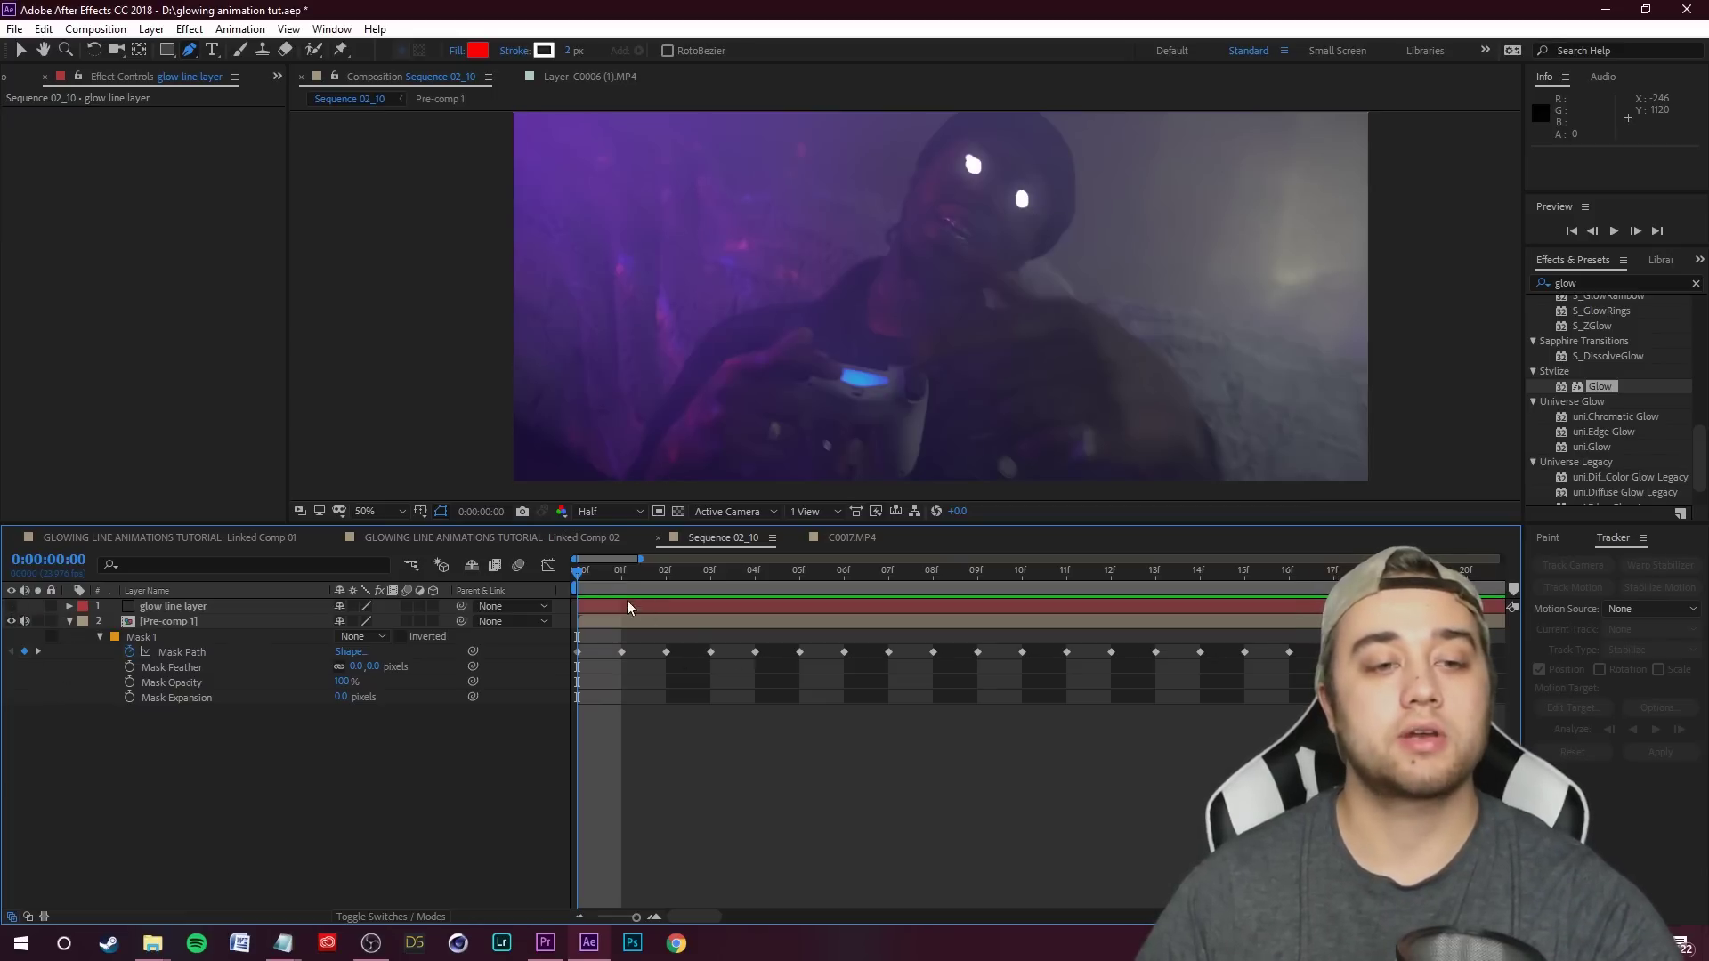
- Copy the tracked mask from Pre-comp 1 onto the glow line layer and delete the original mask
{"action": "left_click", "coordinate": [148, 641]}
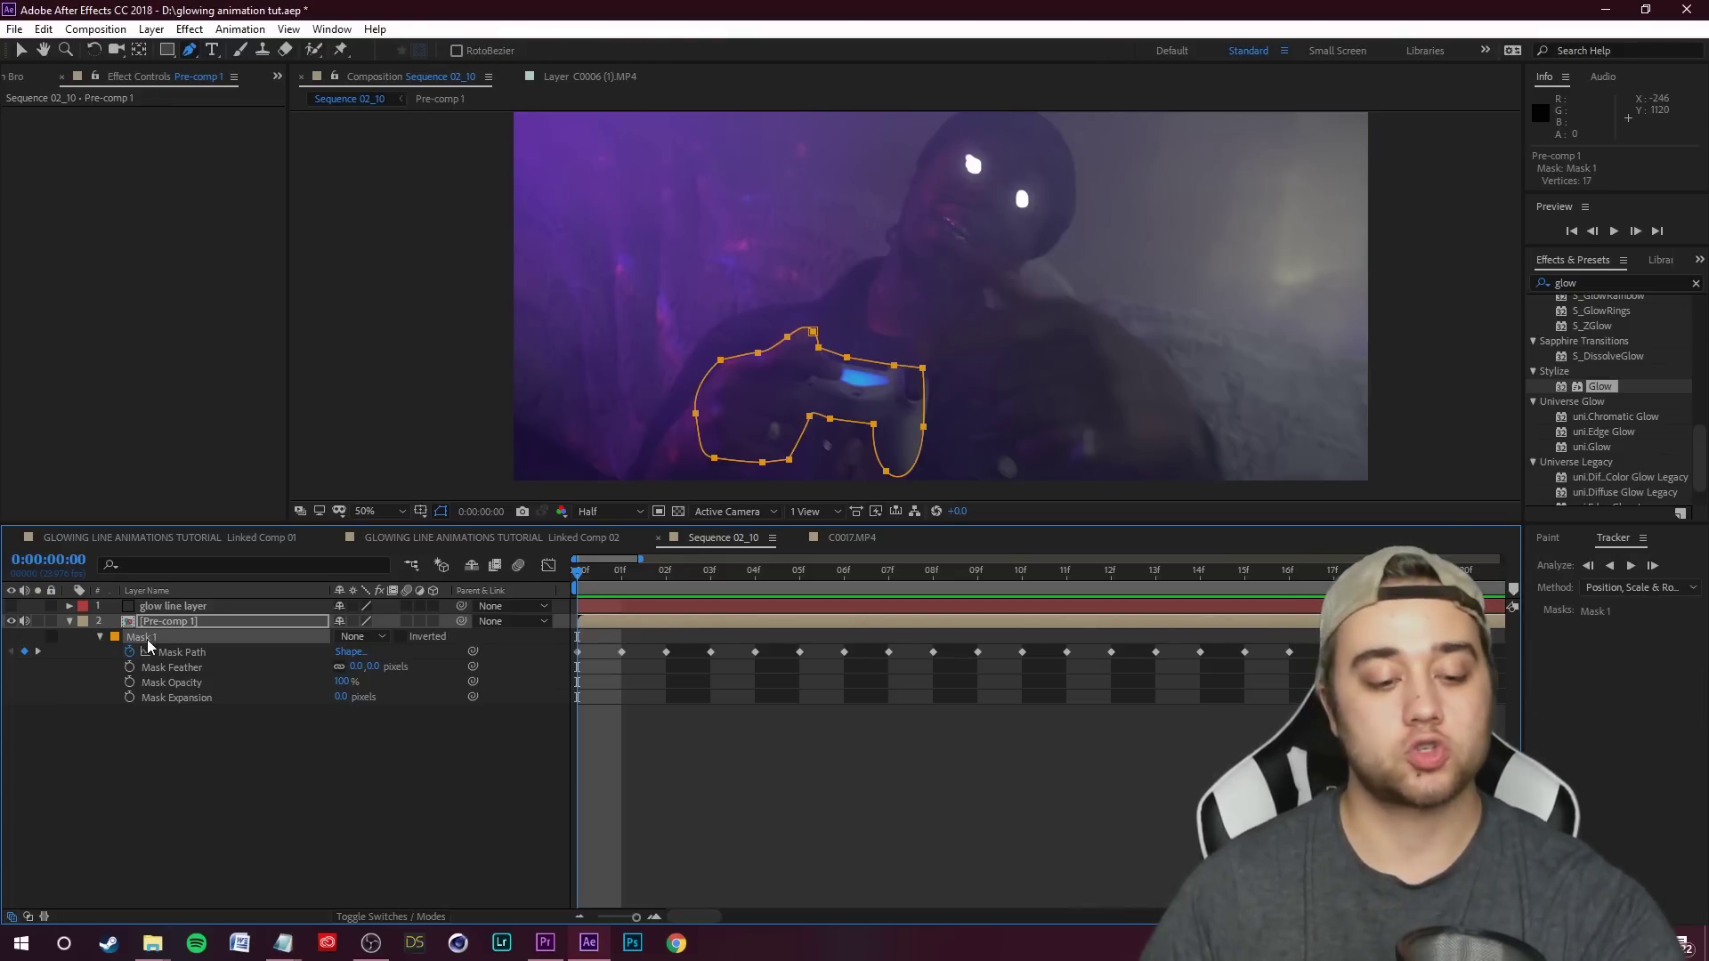
{"action": "left_click", "coordinate": [171, 606]}
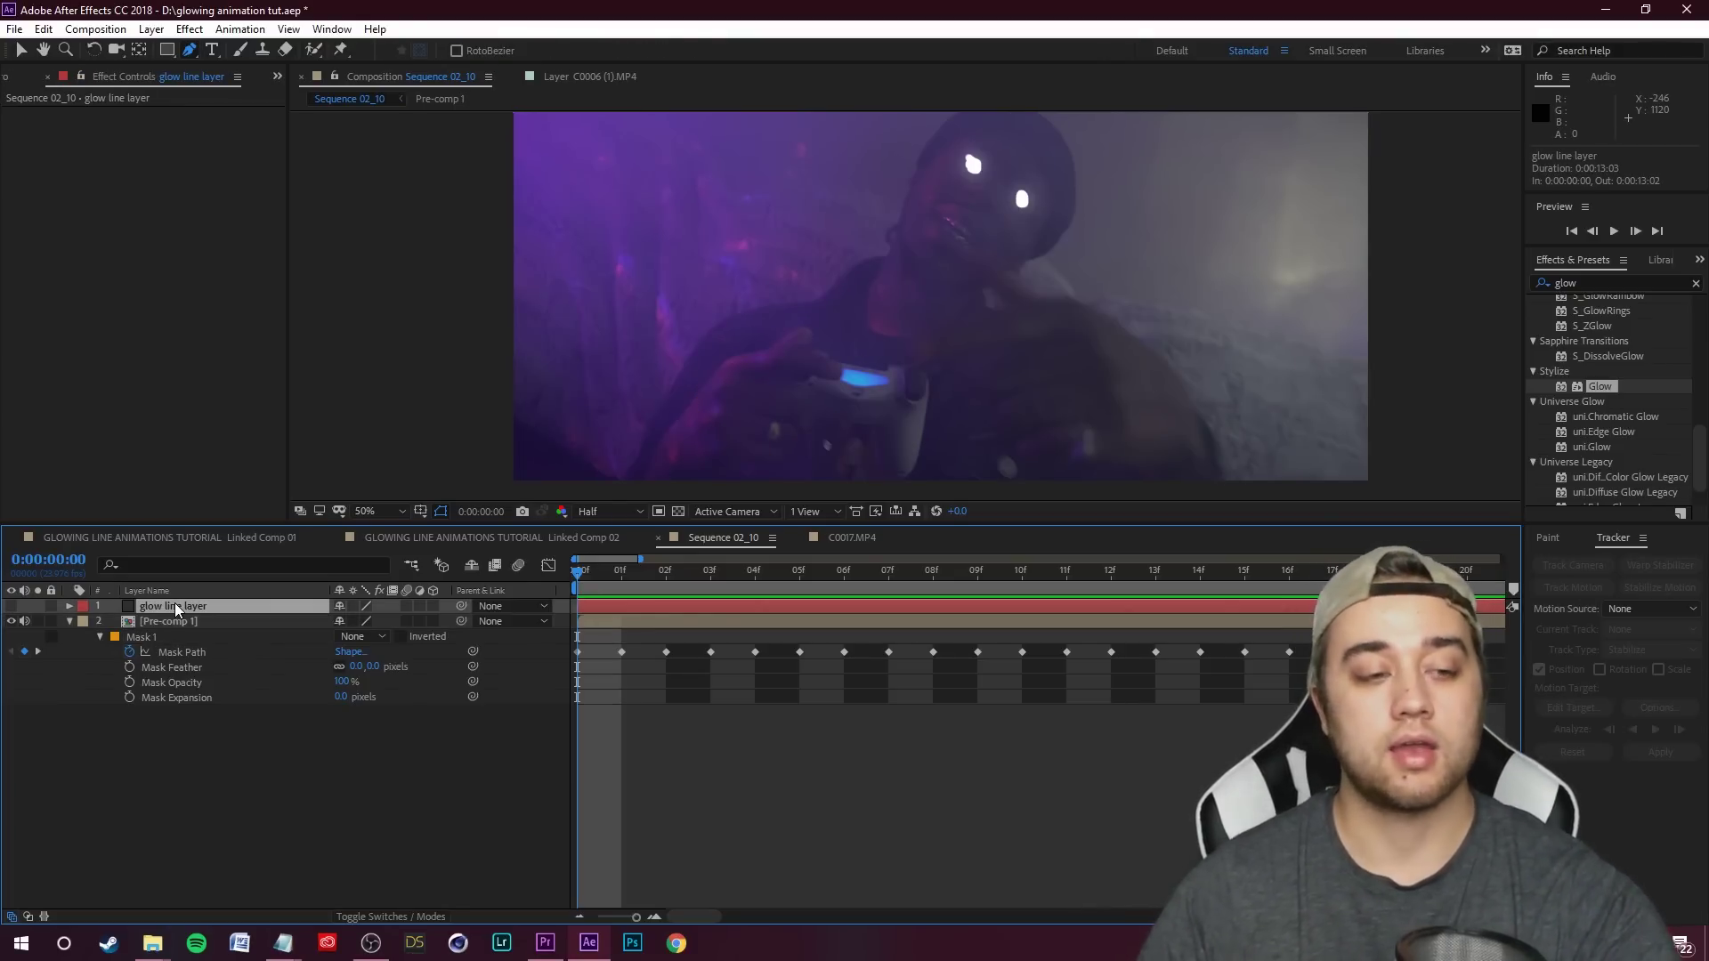
{"action": "key", "text": "ctrl+v"}
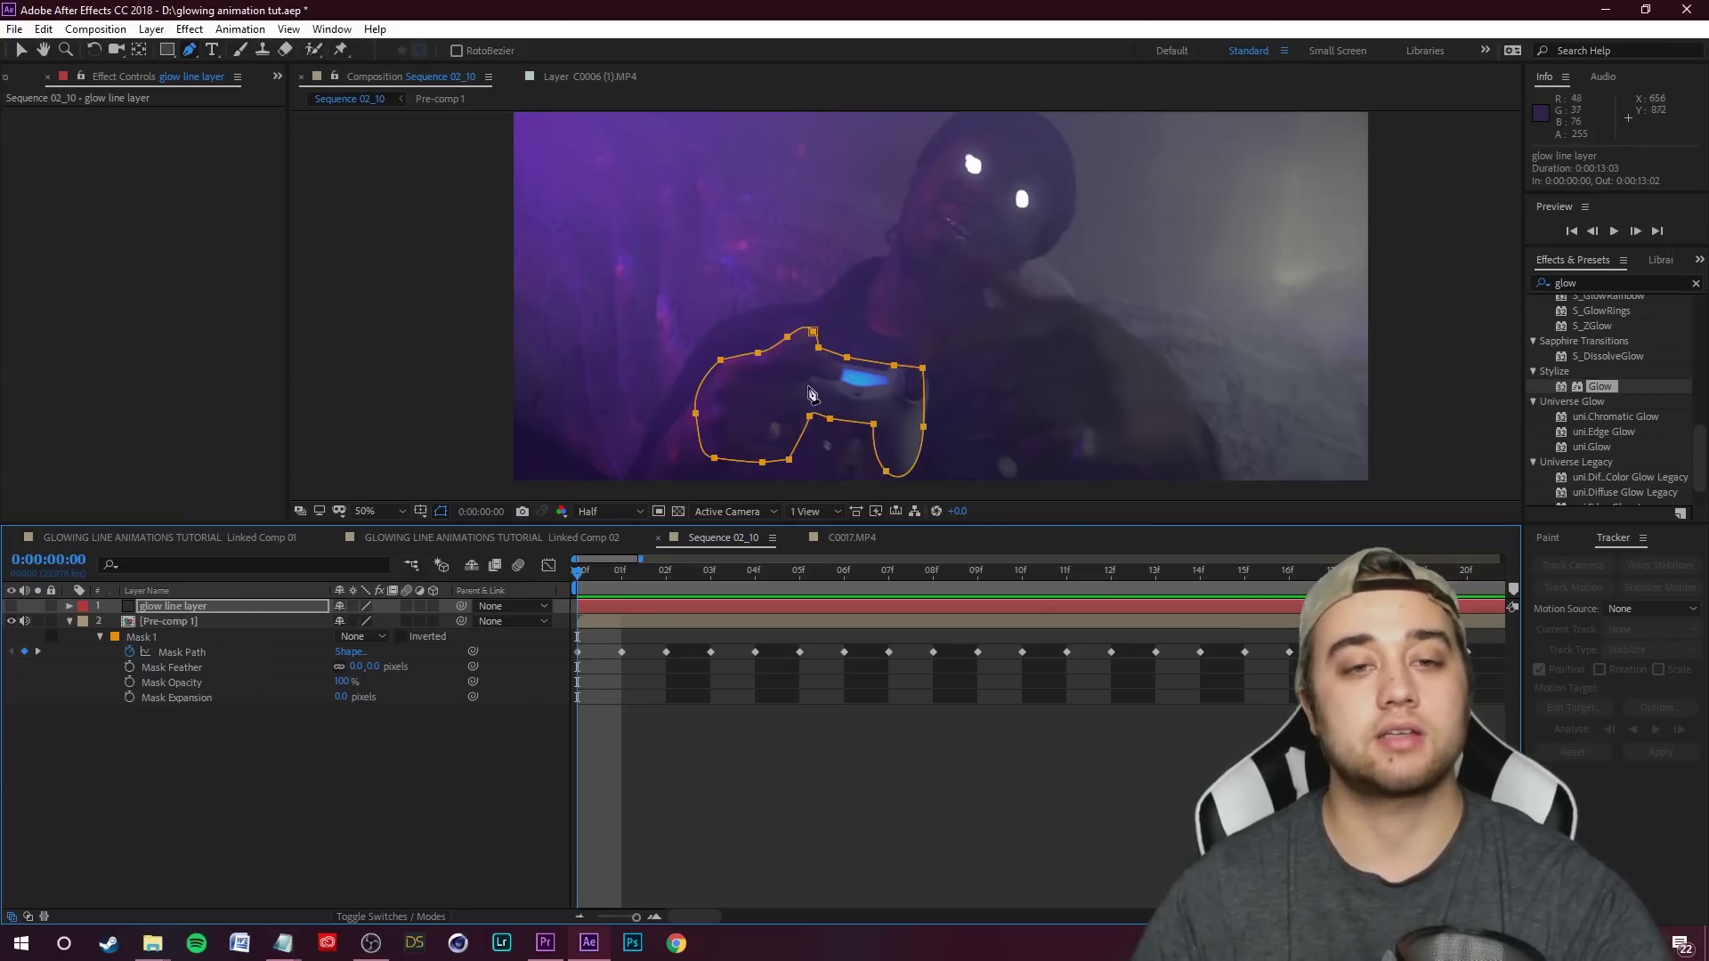
{"action": "left_click", "coordinate": [141, 638]}
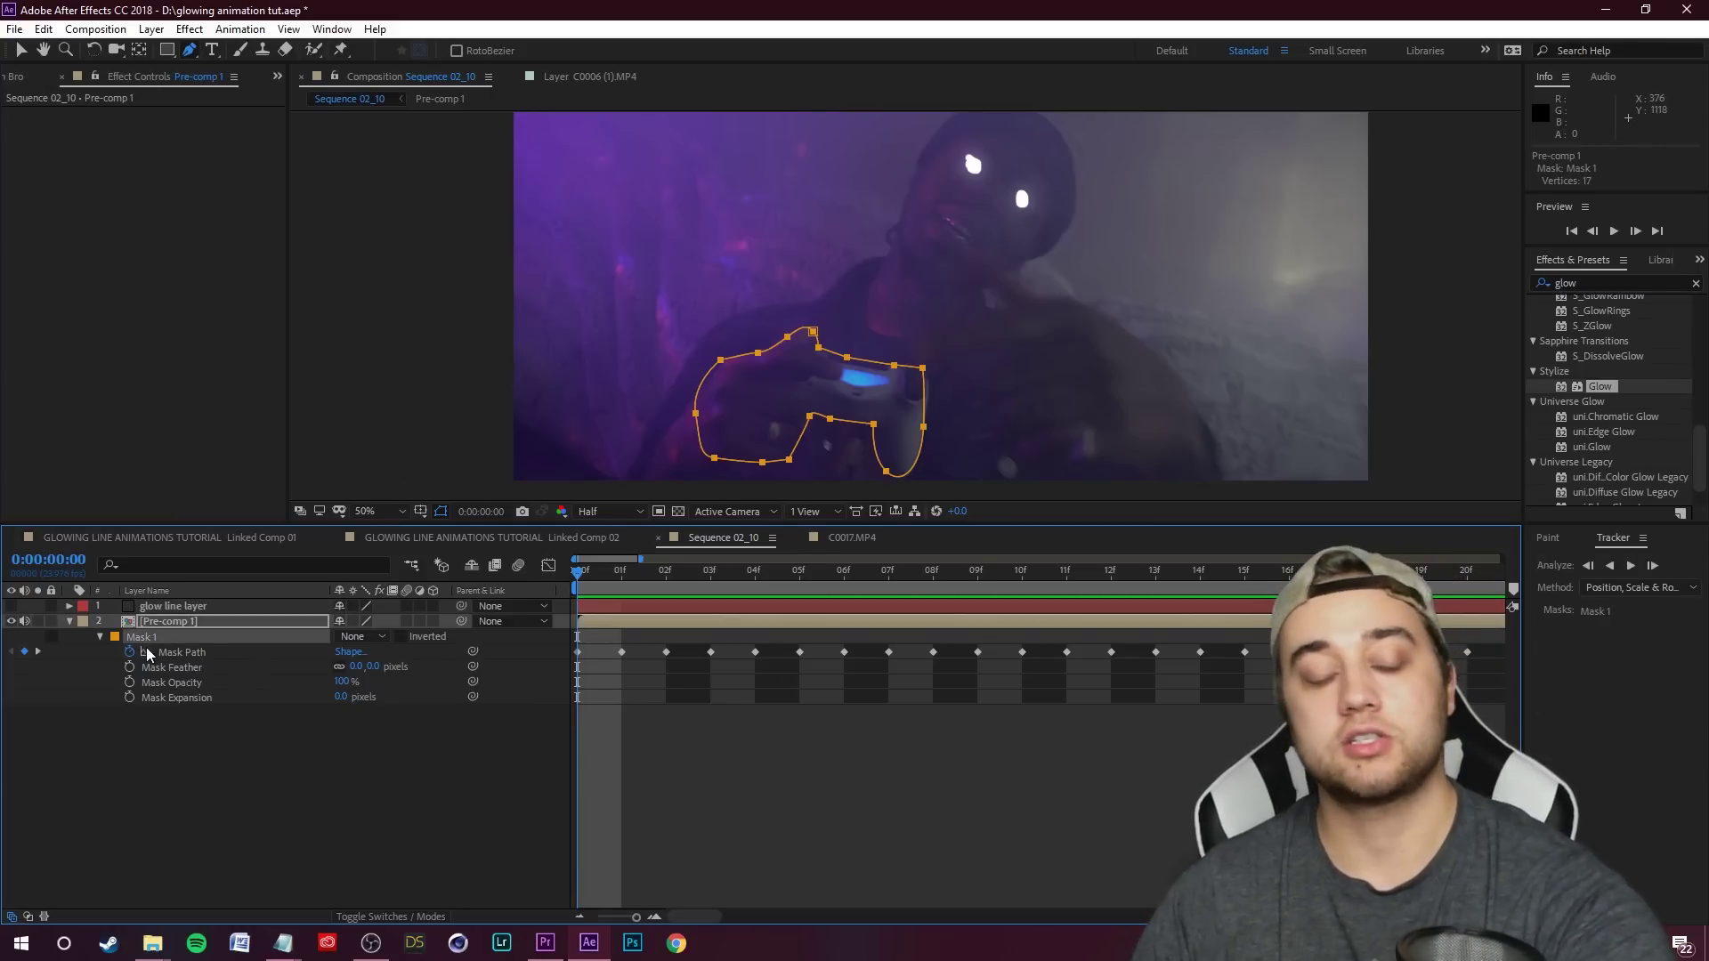
{"action": "key", "text": "Delete"}
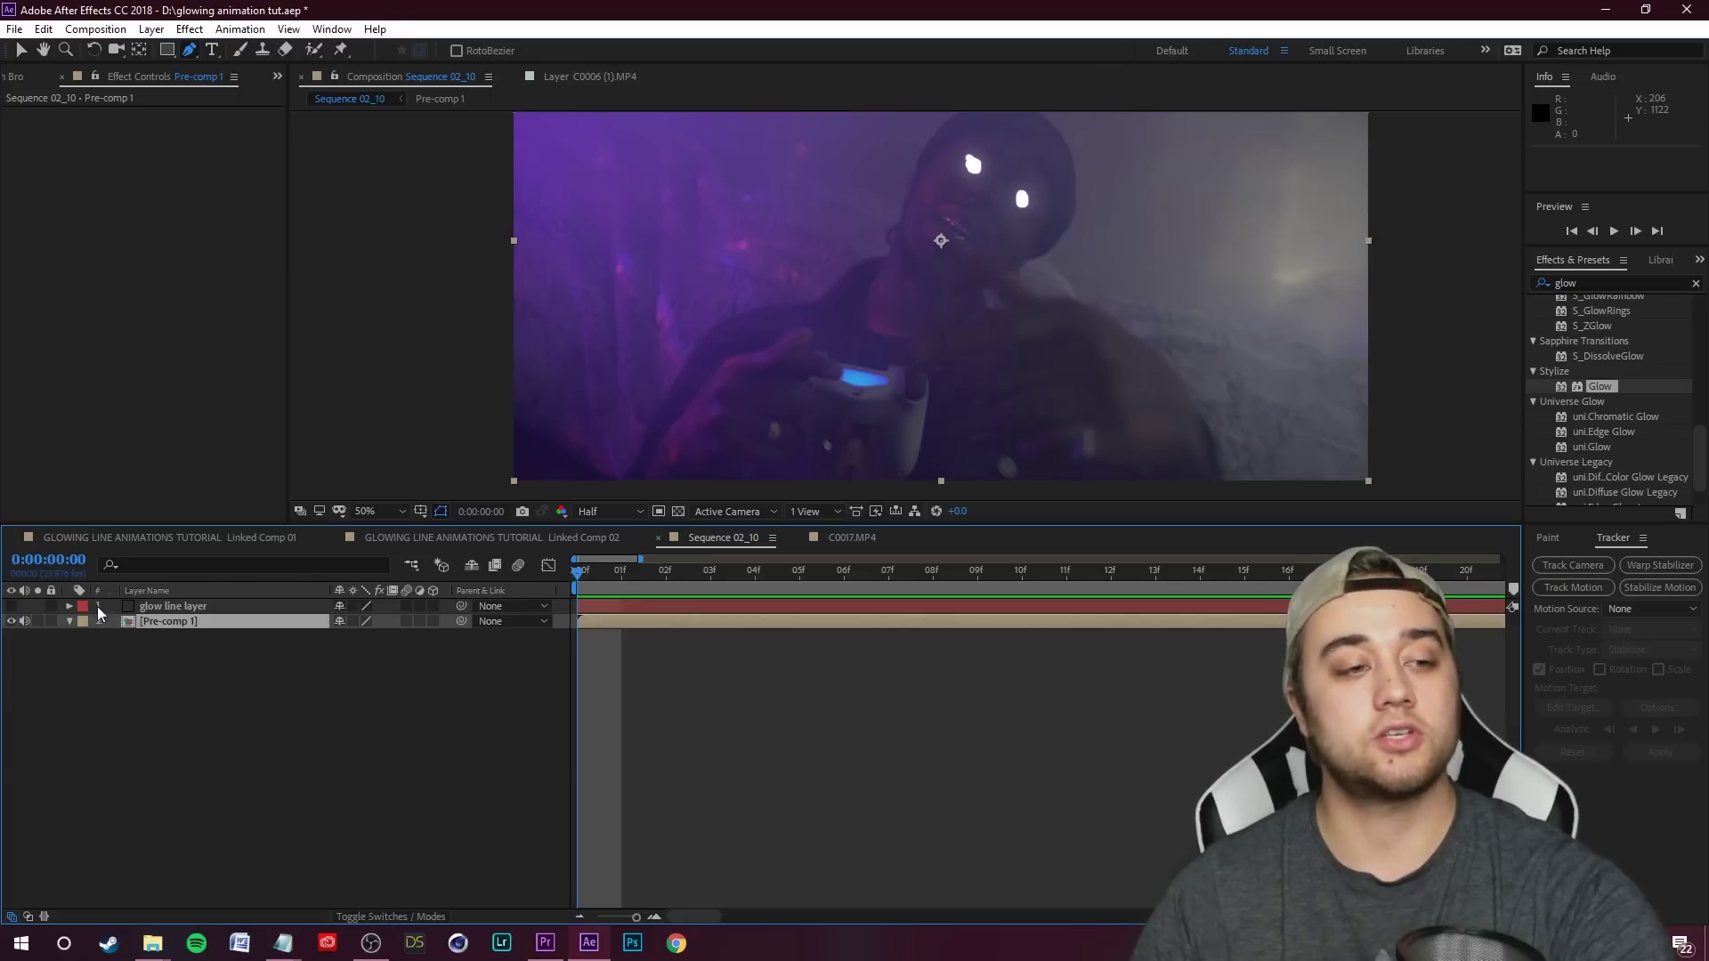
- Reveal the glow line layer's keyframed Mask Path and preview the tracked mask over the footage
{"action": "left_click", "coordinate": [165, 608]}
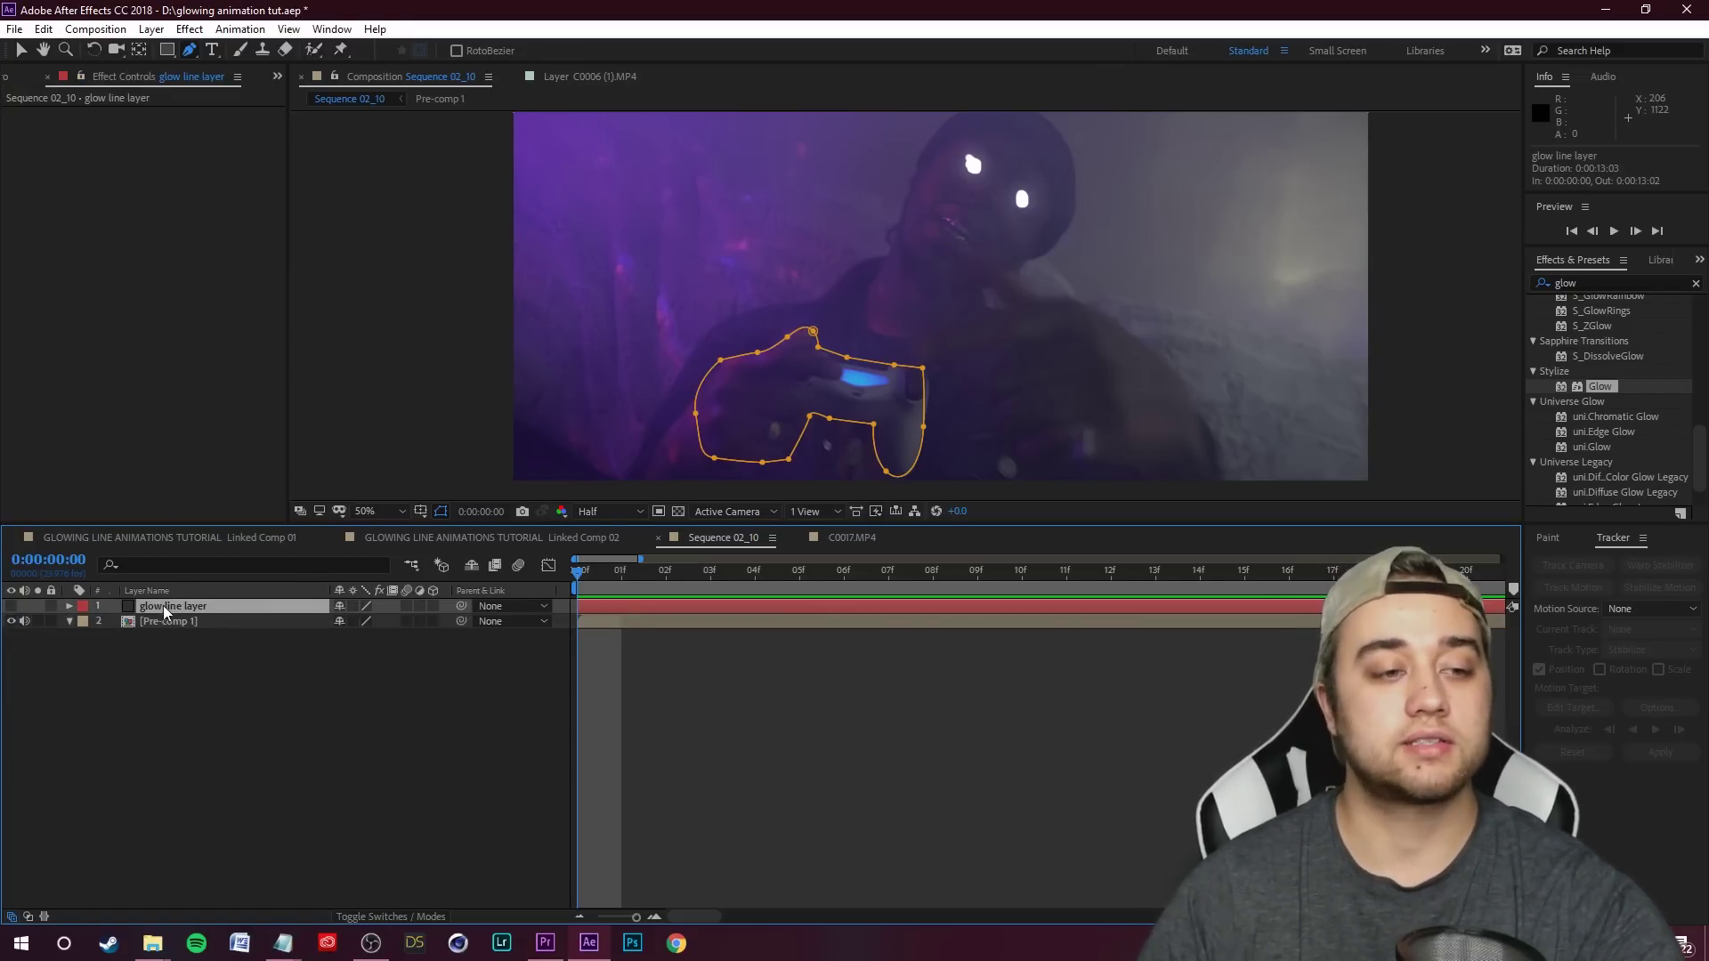
{"action": "key", "text": "u"}
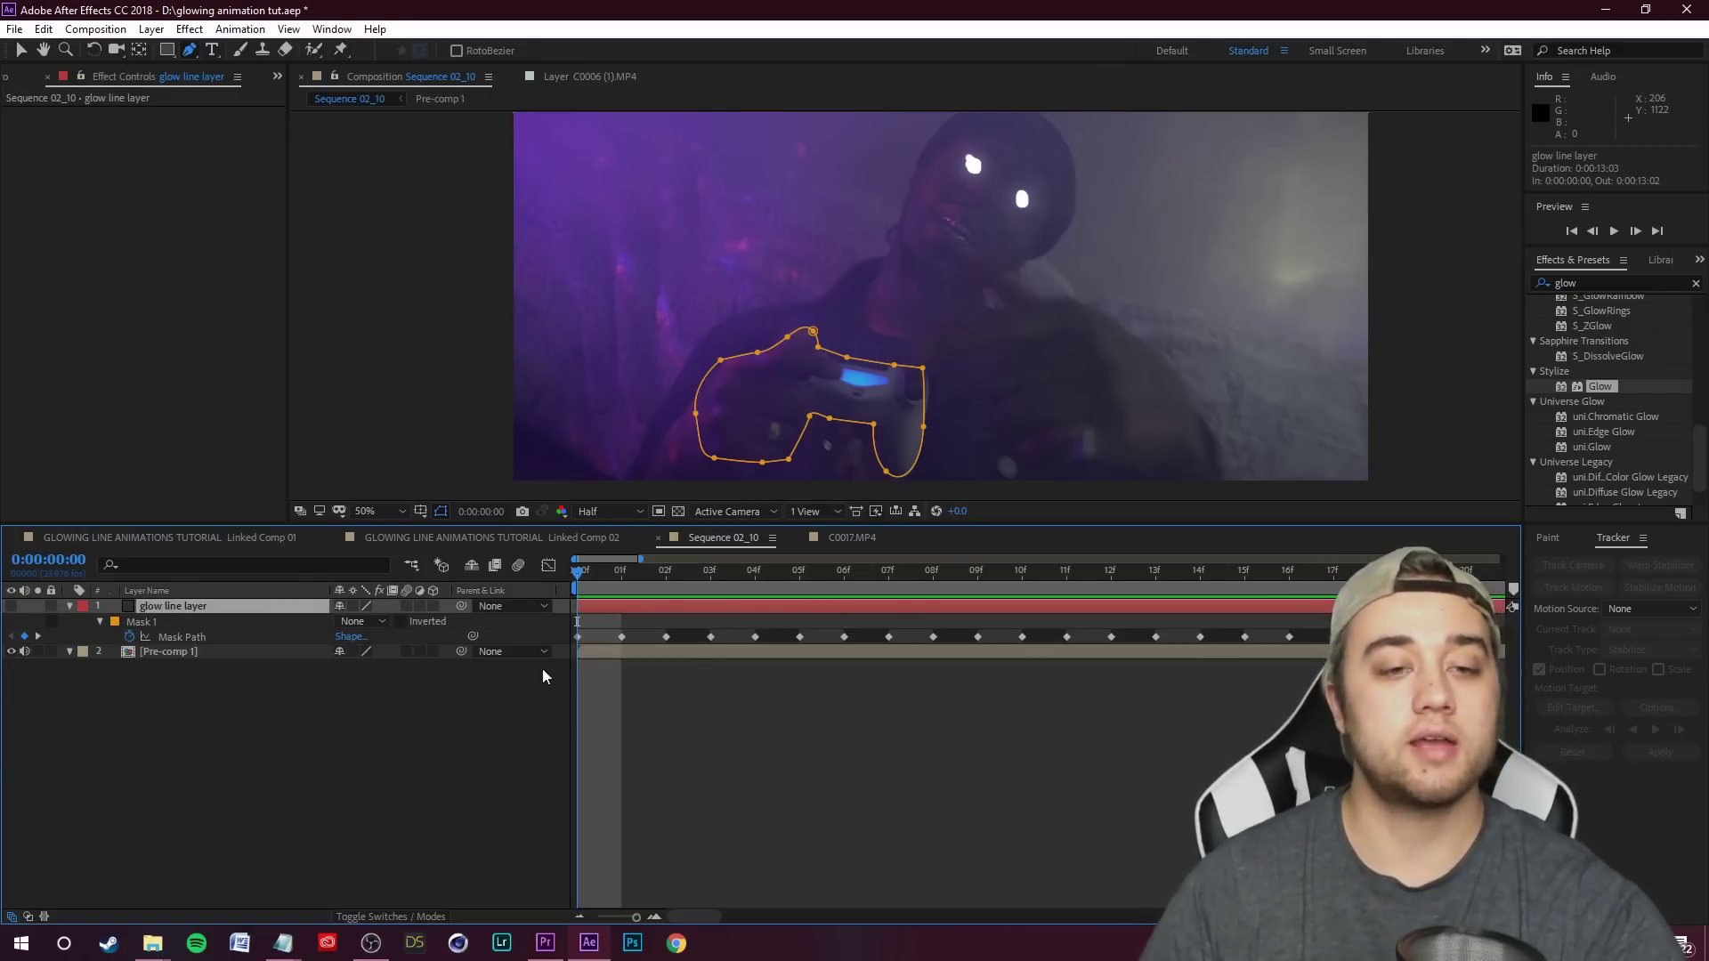
{"action": "left_click_drag", "start_coordinate": [578, 576], "coordinate": [1422, 599]}
{"action": "key", "text": "space"}
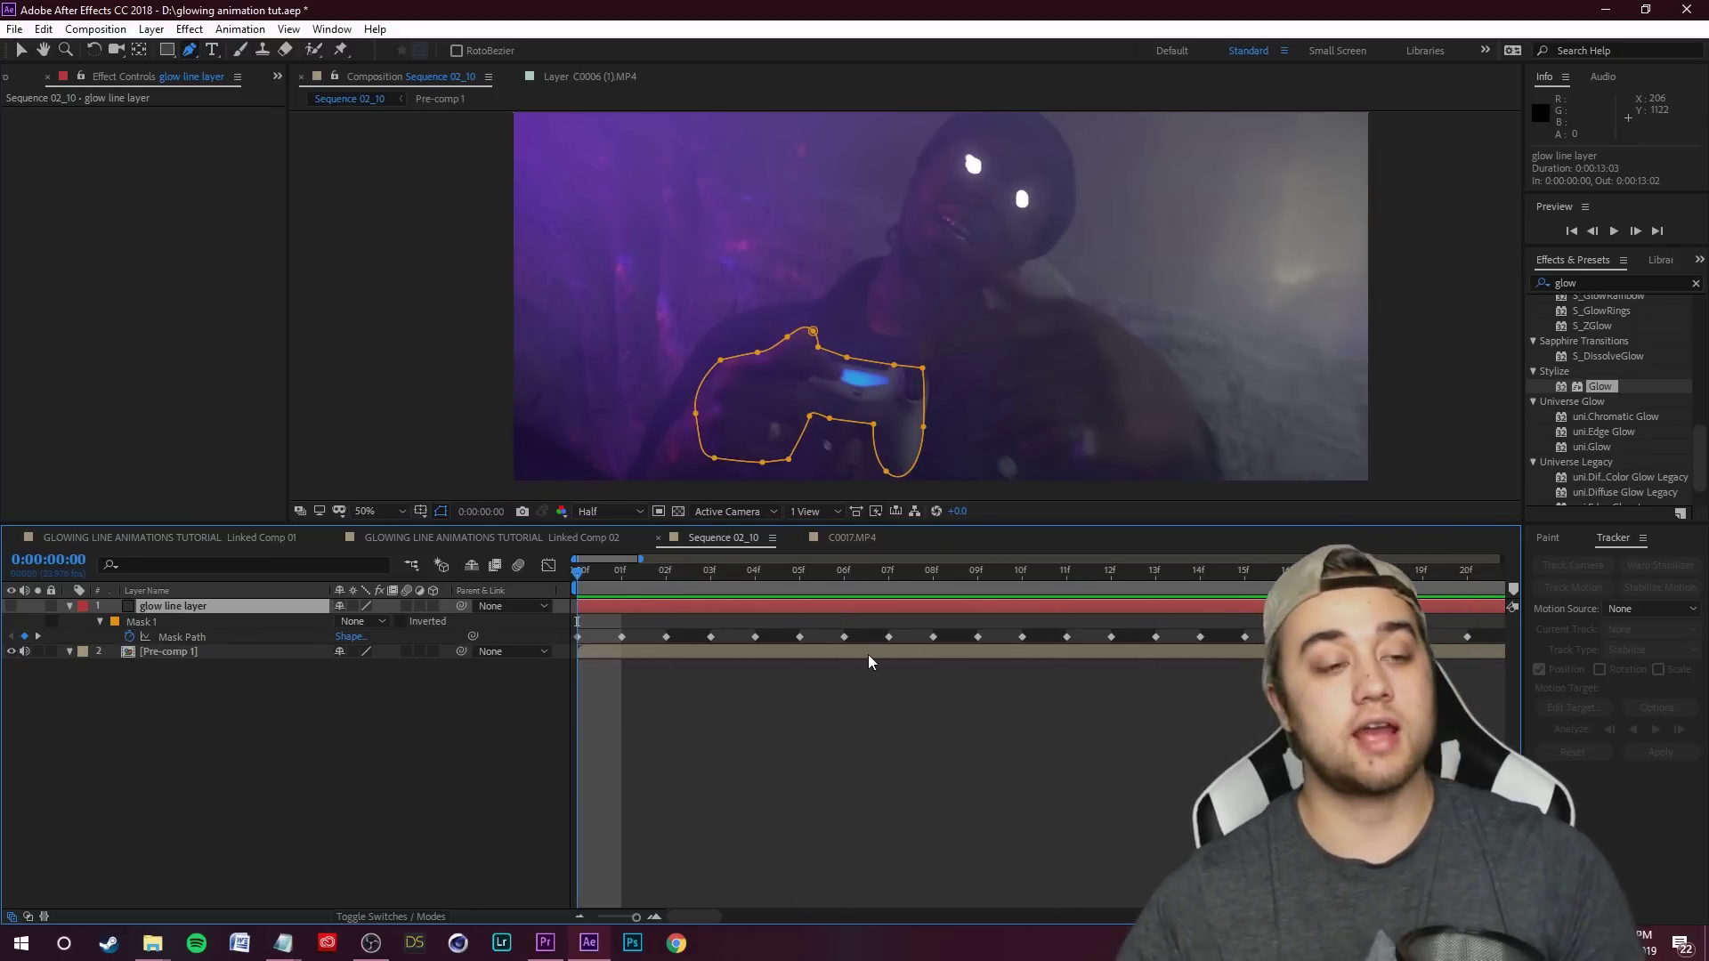
- Search the effects for "stroke" and apply the Generate Stroke effect to the glow line layer
{"action": "left_click_drag", "start_coordinate": [1592, 284], "coordinate": [1309, 282]}
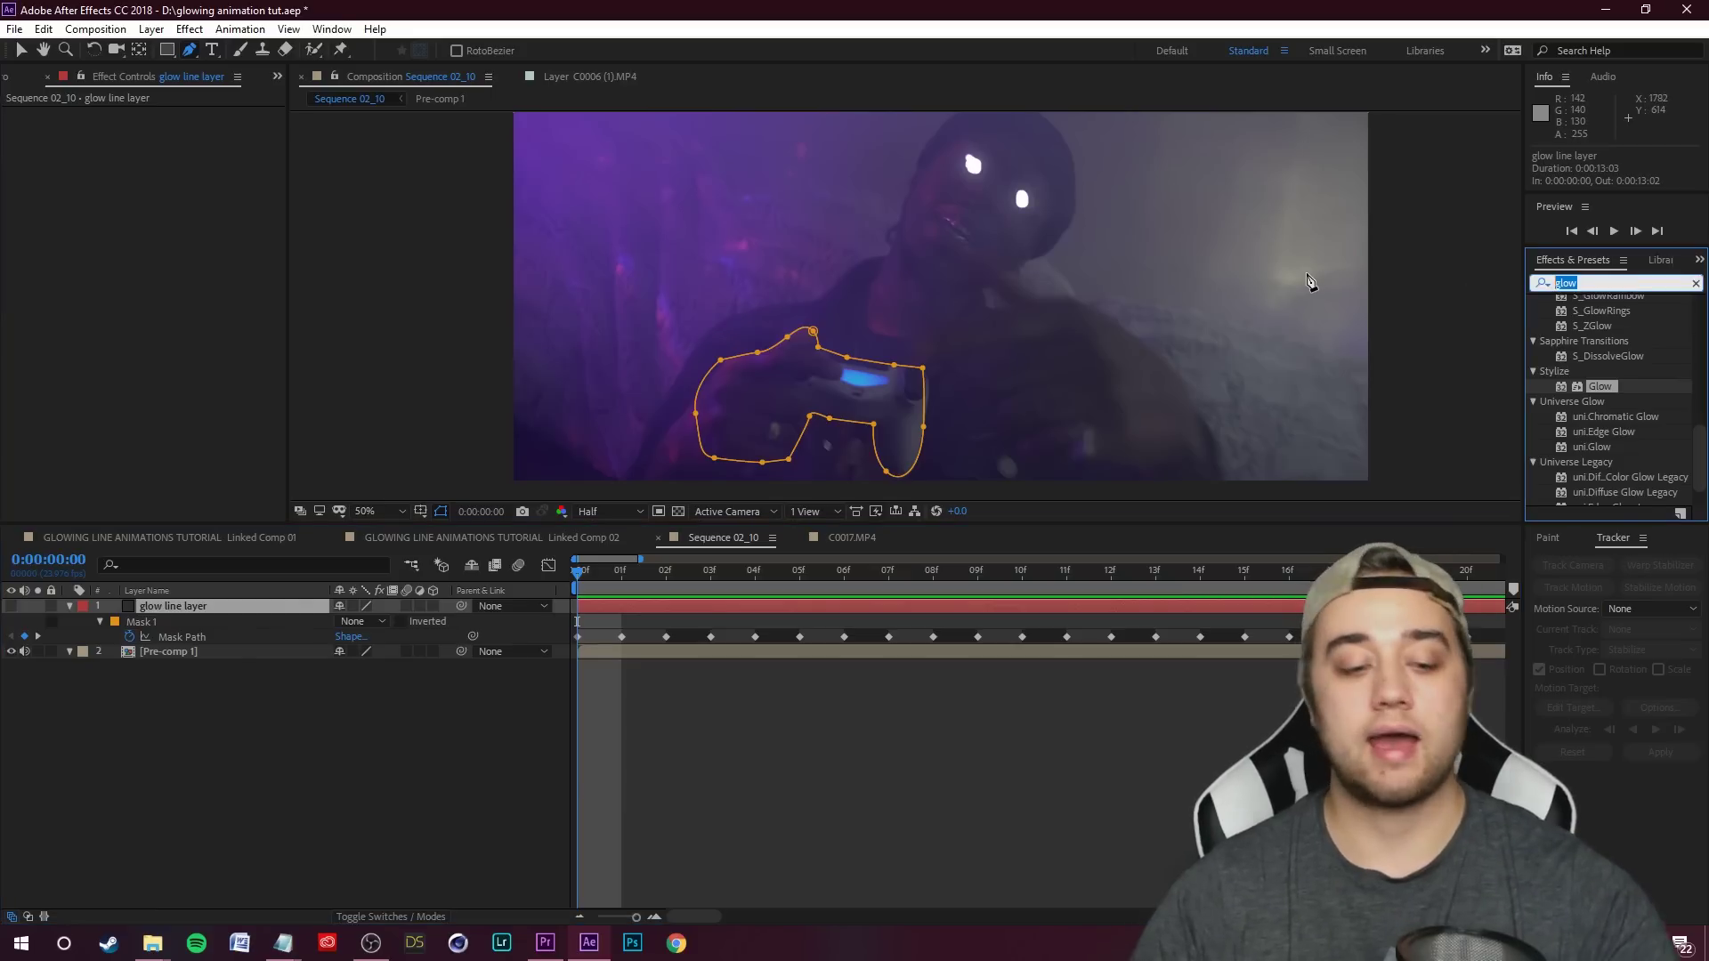
{"action": "type", "text": "stoke"}
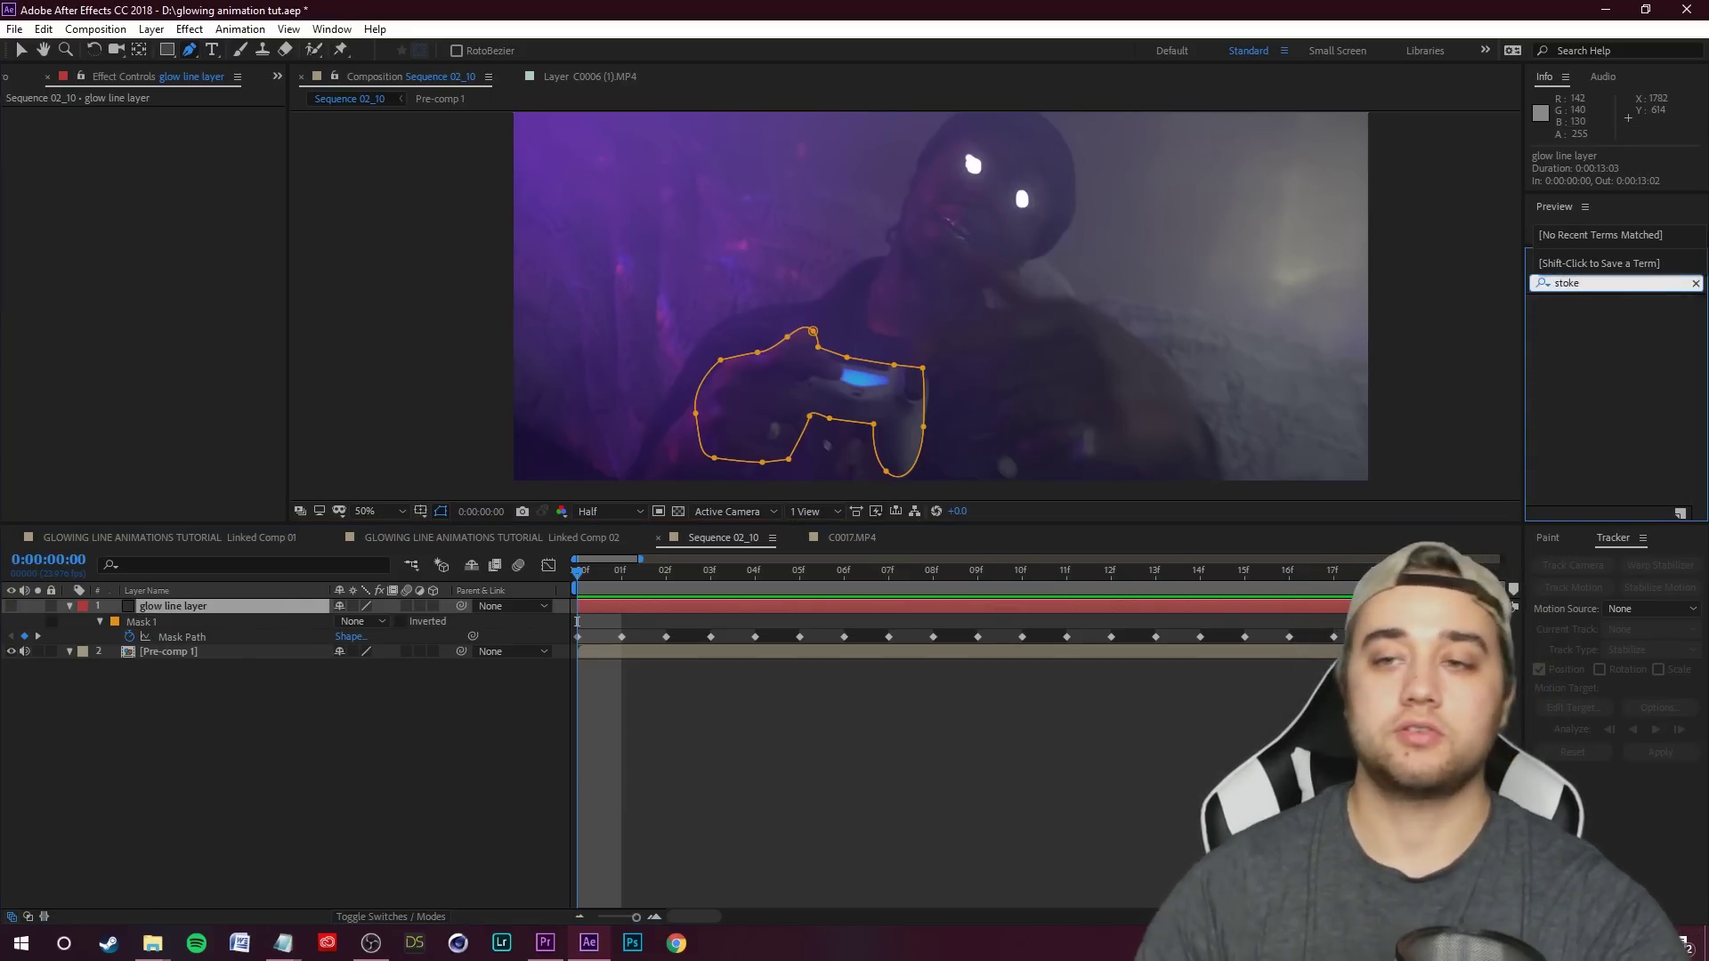
{"action": "key", "text": "BackSpace"}
{"action": "key", "text": "BackSpace"}
{"action": "key", "text": "BackSpace"}
{"action": "type", "text": "roke"}
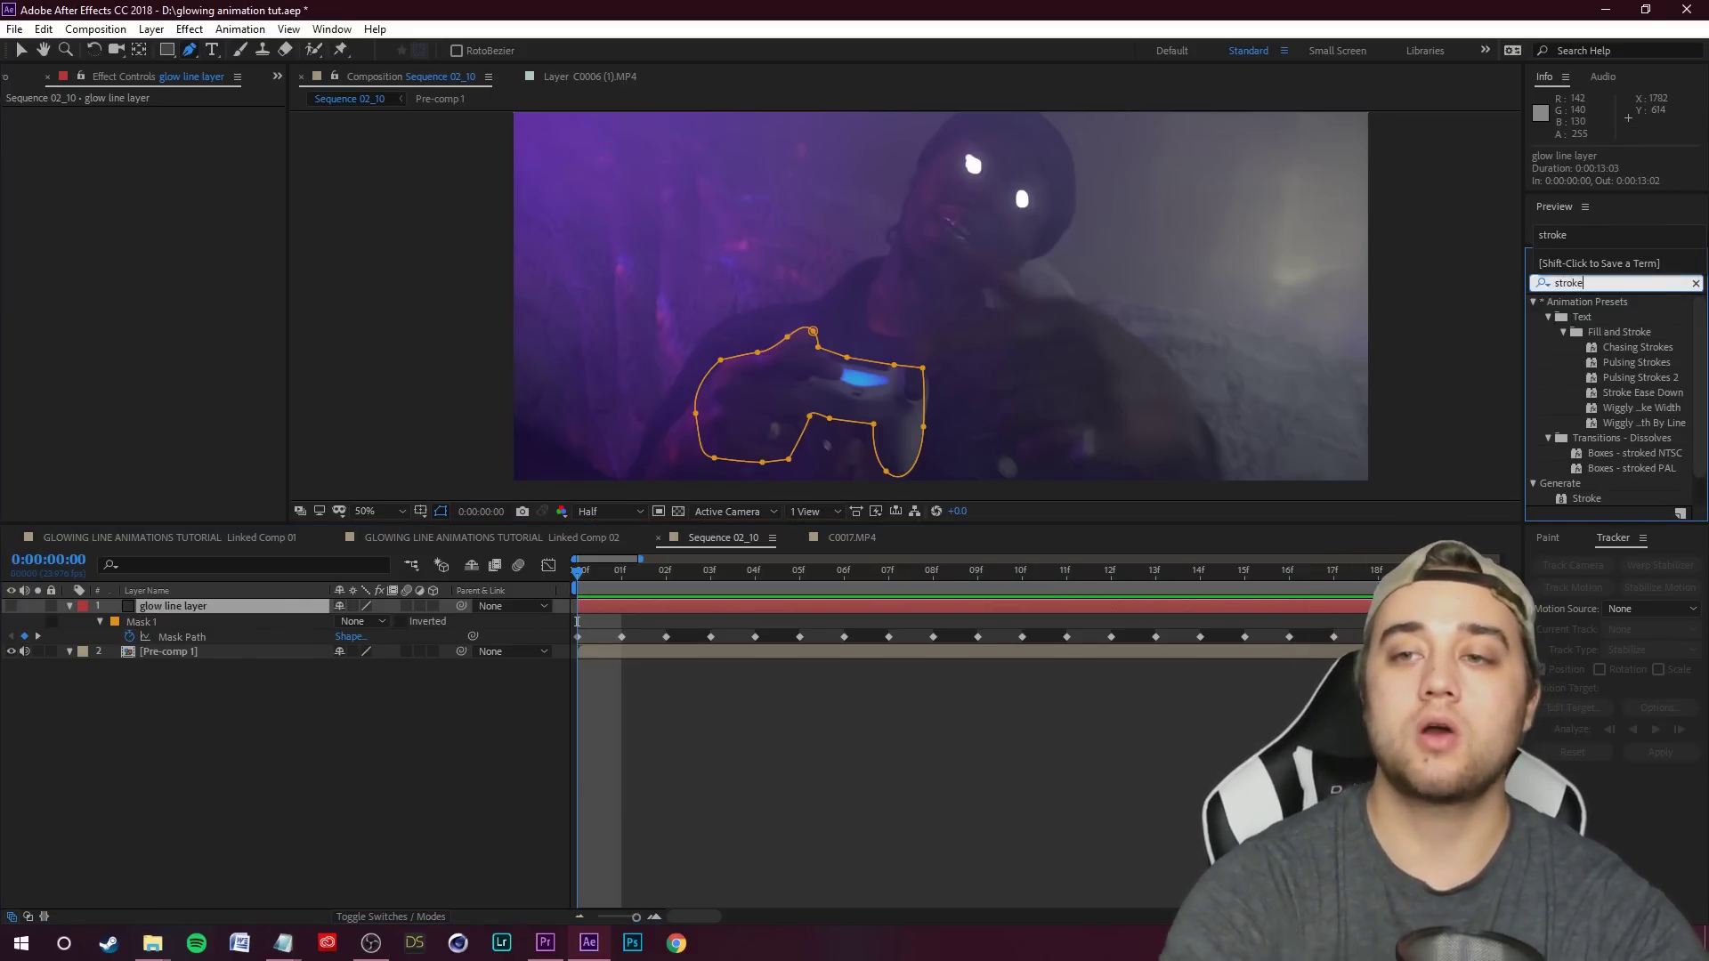
{"action": "scroll", "coordinate": [1587, 501], "scroll_direction": "down", "scroll_amount": 1}
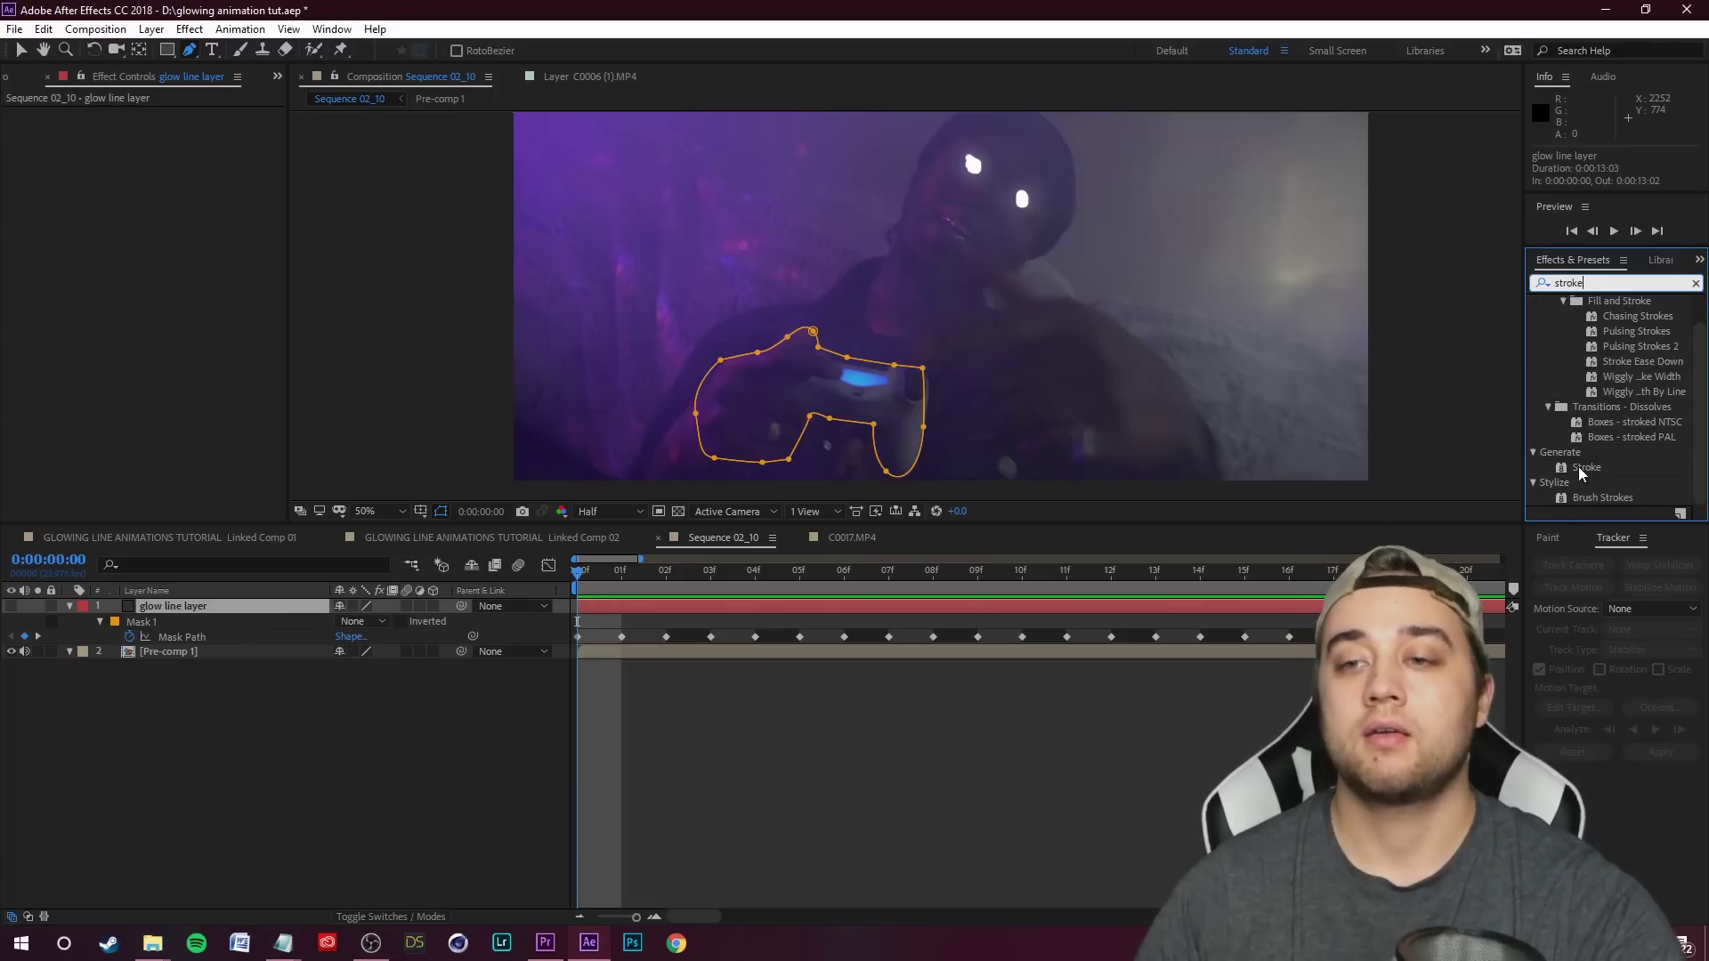
{"action": "left_click", "coordinate": [1575, 469]}
{"action": "left_click_drag", "start_coordinate": [1578, 469], "coordinate": [191, 606]}
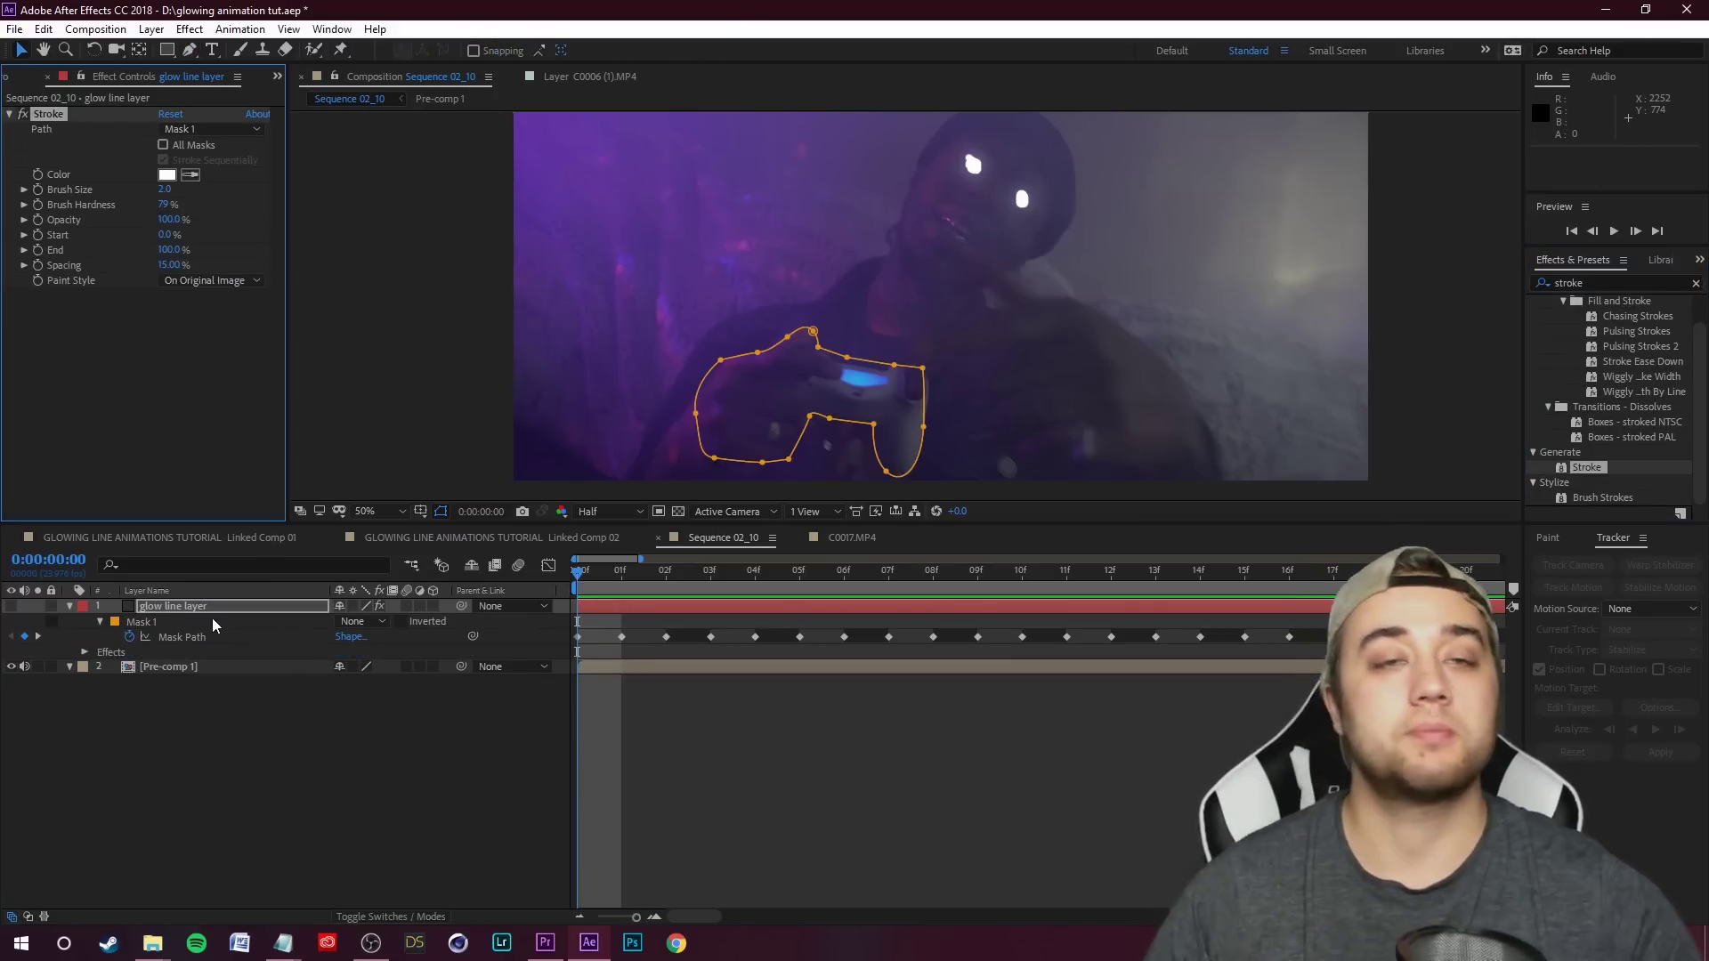
- Make the glow line layer visible and set its Stroke Paint Style to On Transparent
{"action": "left_click", "coordinate": [10, 607]}
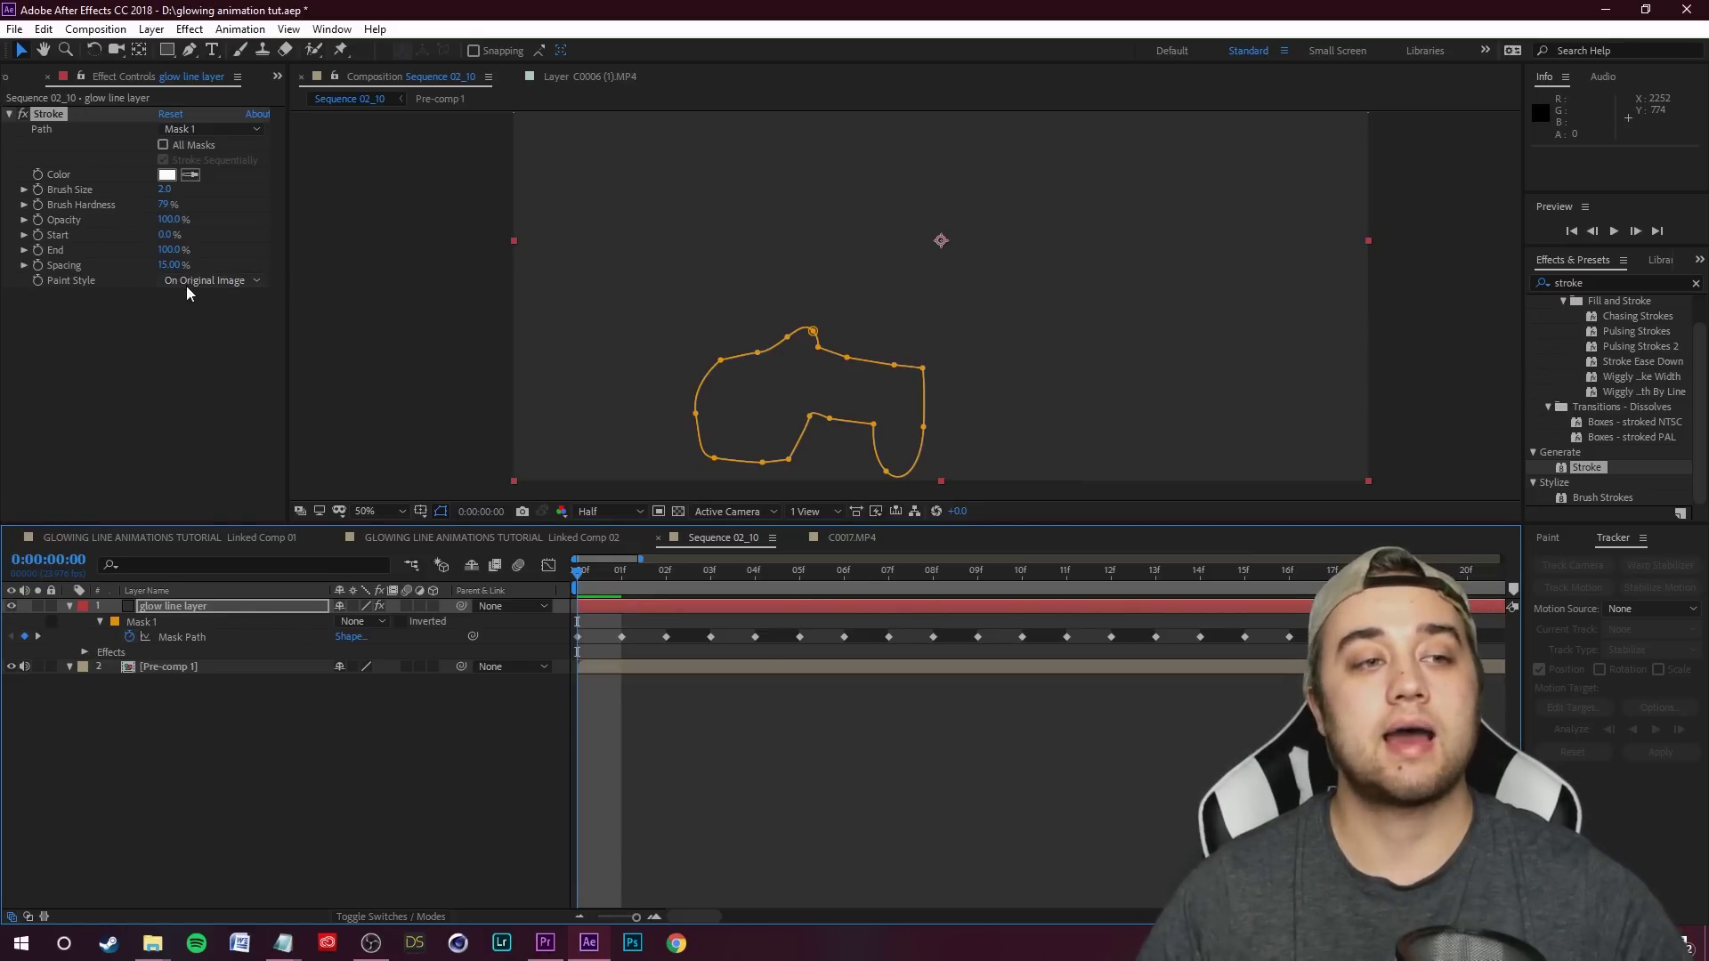
{"action": "left_click", "coordinate": [217, 283]}
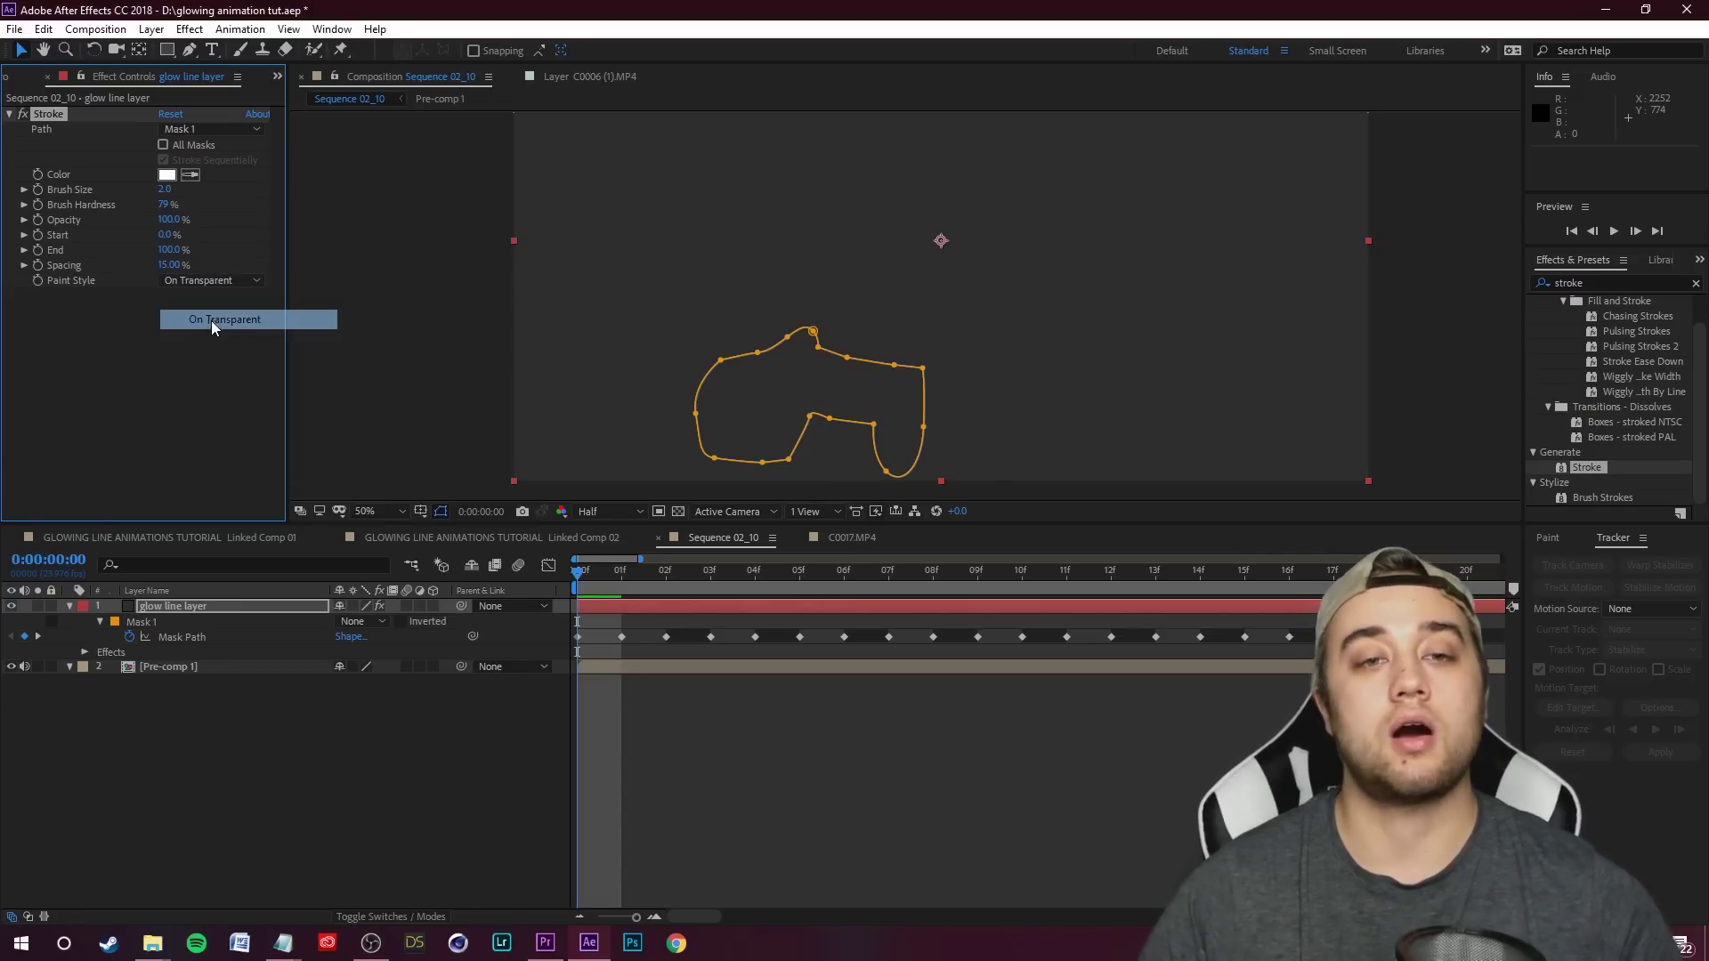
{"action": "left_click", "coordinate": [217, 319]}
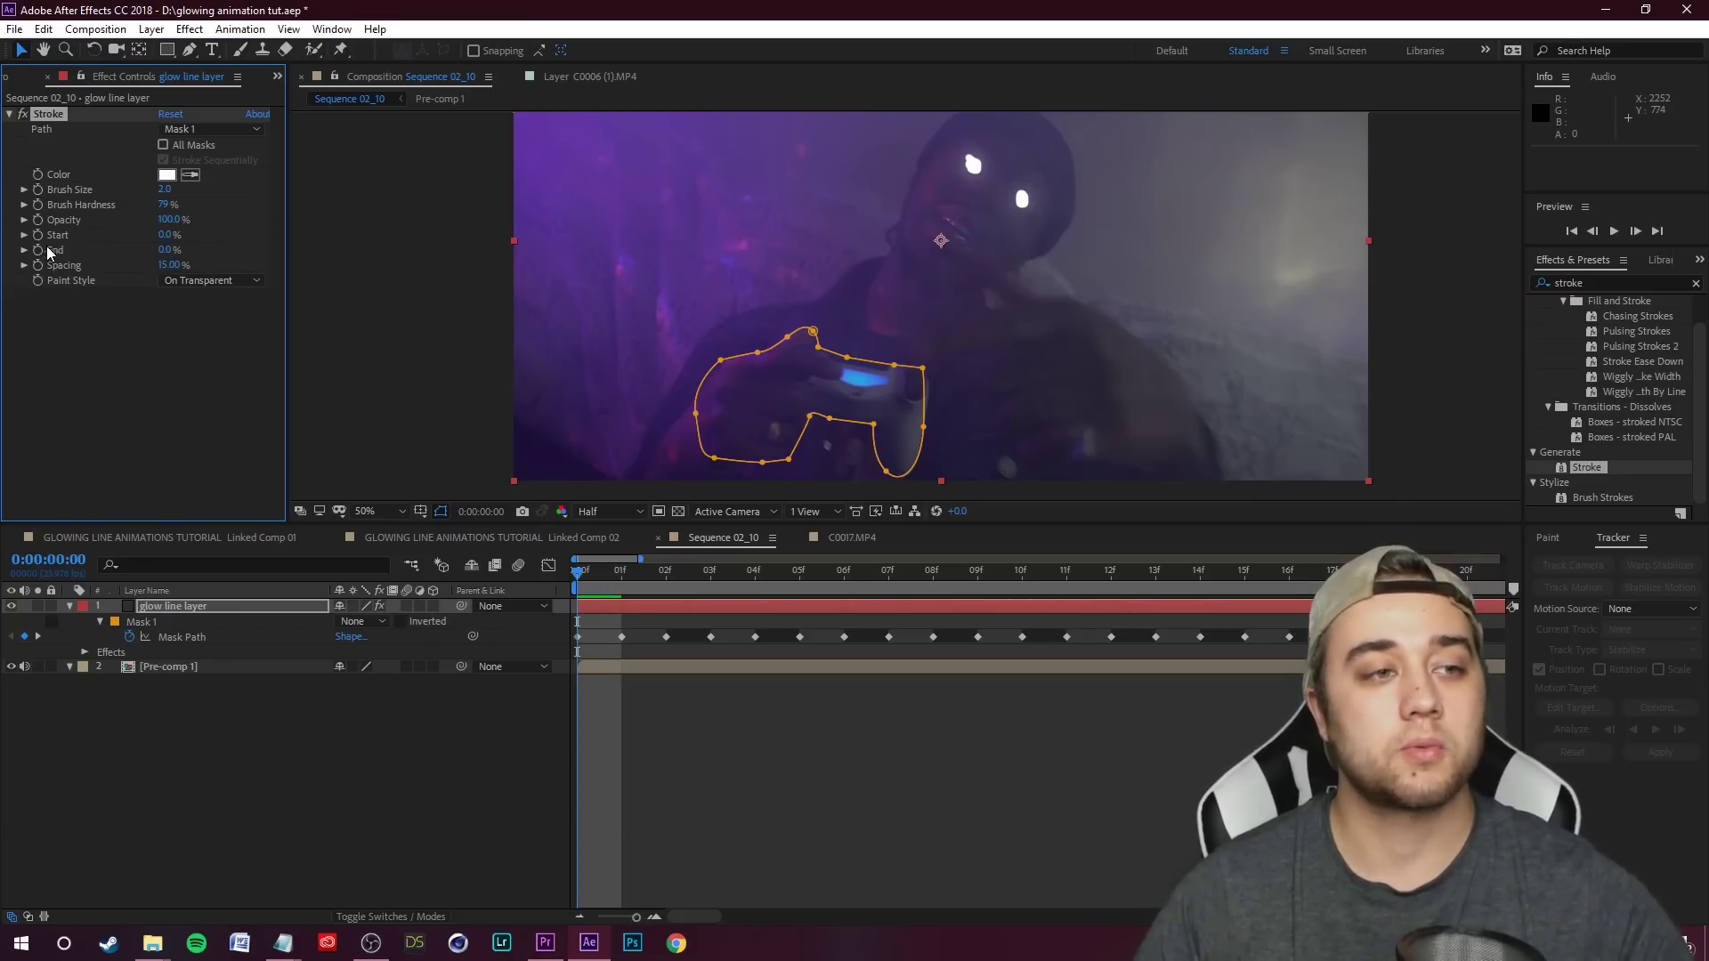
- Keyframe the Stroke's Start and End at 0% on the first frame and set End to 100% at frame 6
{"action": "key", "text": "space"}
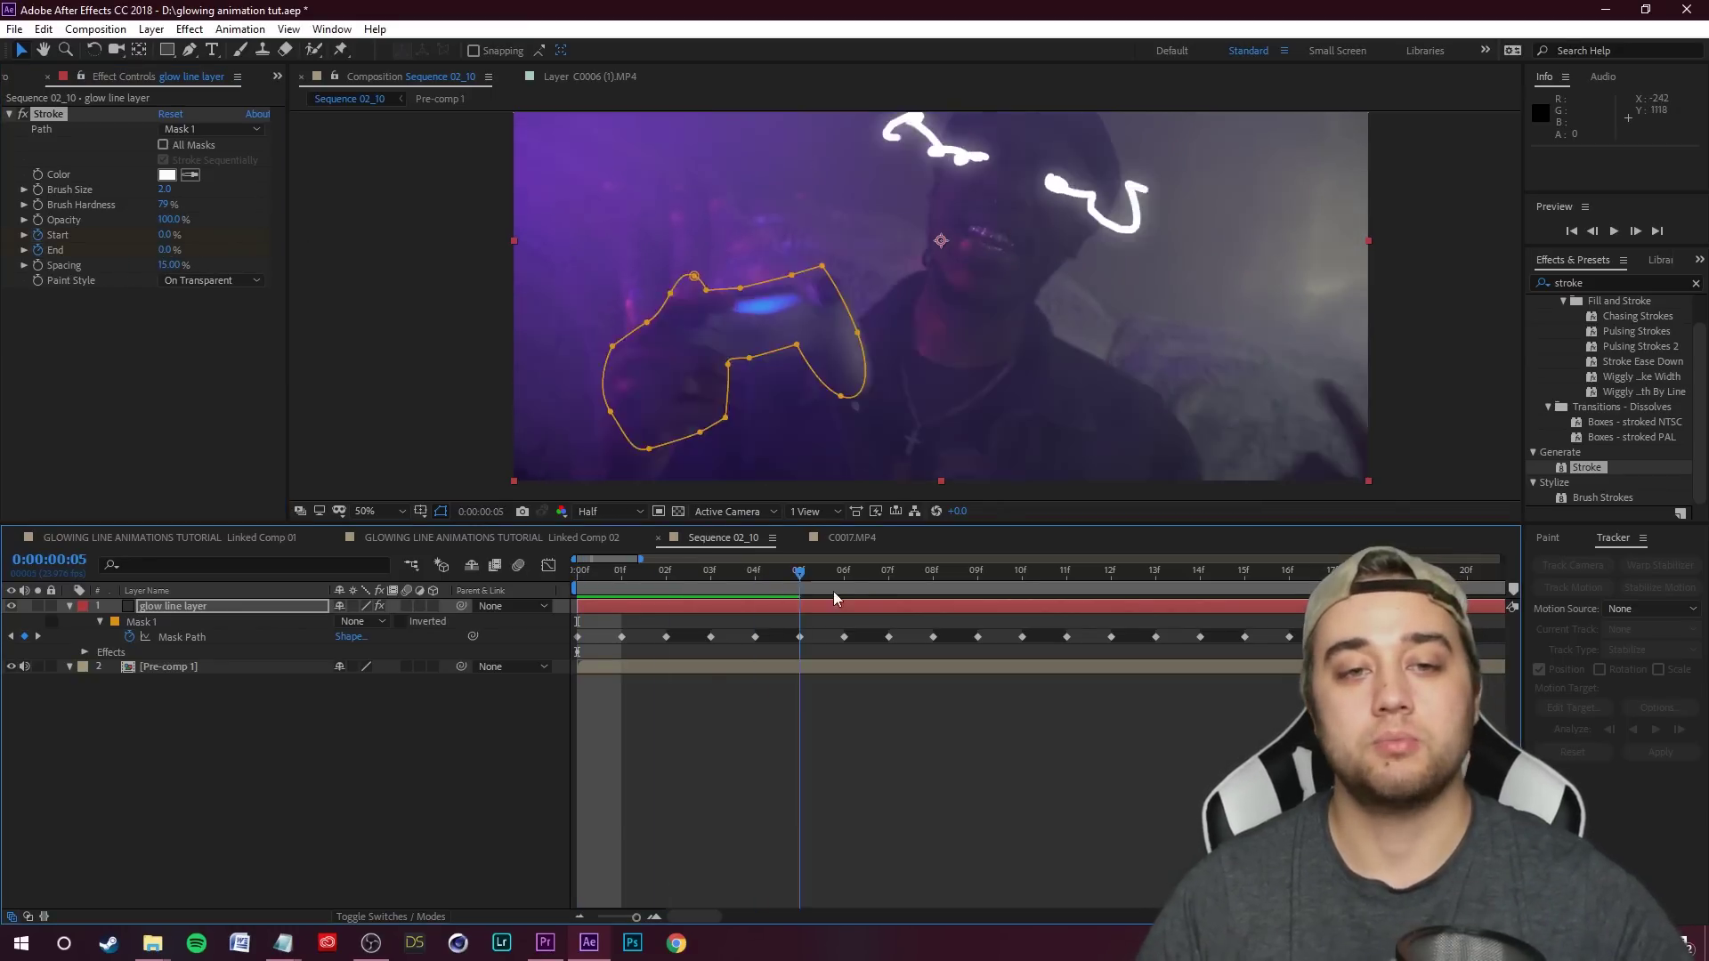
{"action": "key", "text": "space"}
{"action": "left_click_drag", "start_coordinate": [167, 250], "coordinate": [289, 245]}
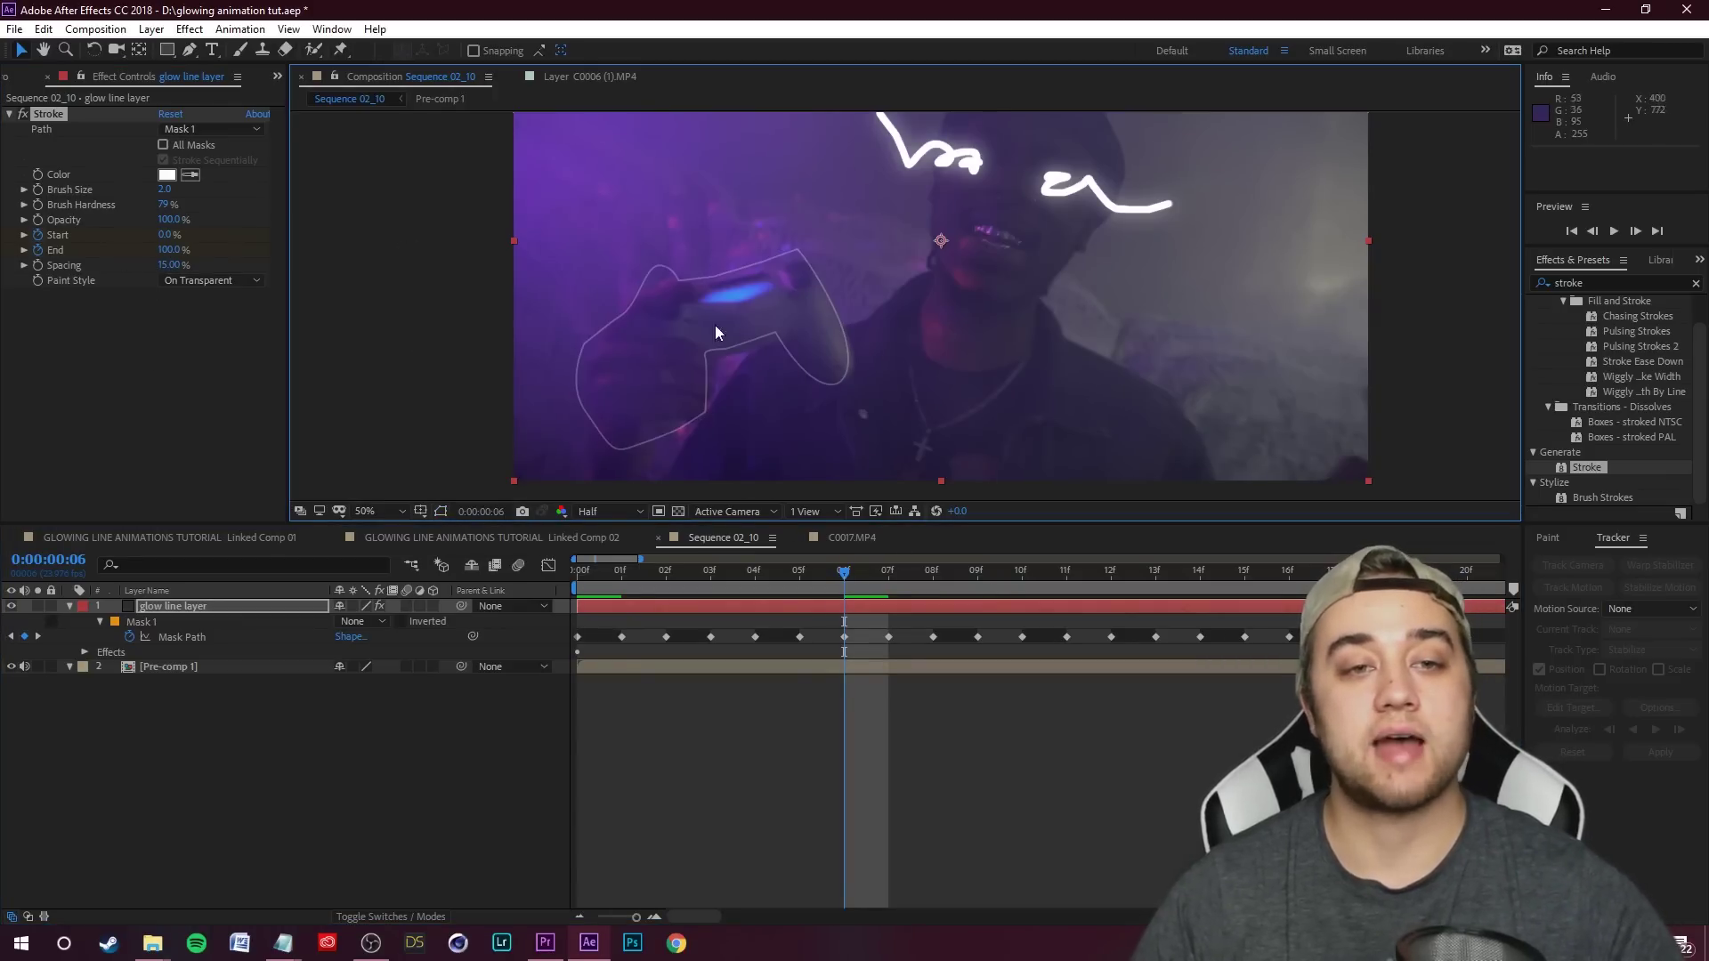
- Set the Stroke's Brush Size to 3.3 and Brush Hardness to 82% while checking the outline at frame 7
{"action": "left_click_drag", "start_coordinate": [830, 578], "coordinate": [888, 592]}
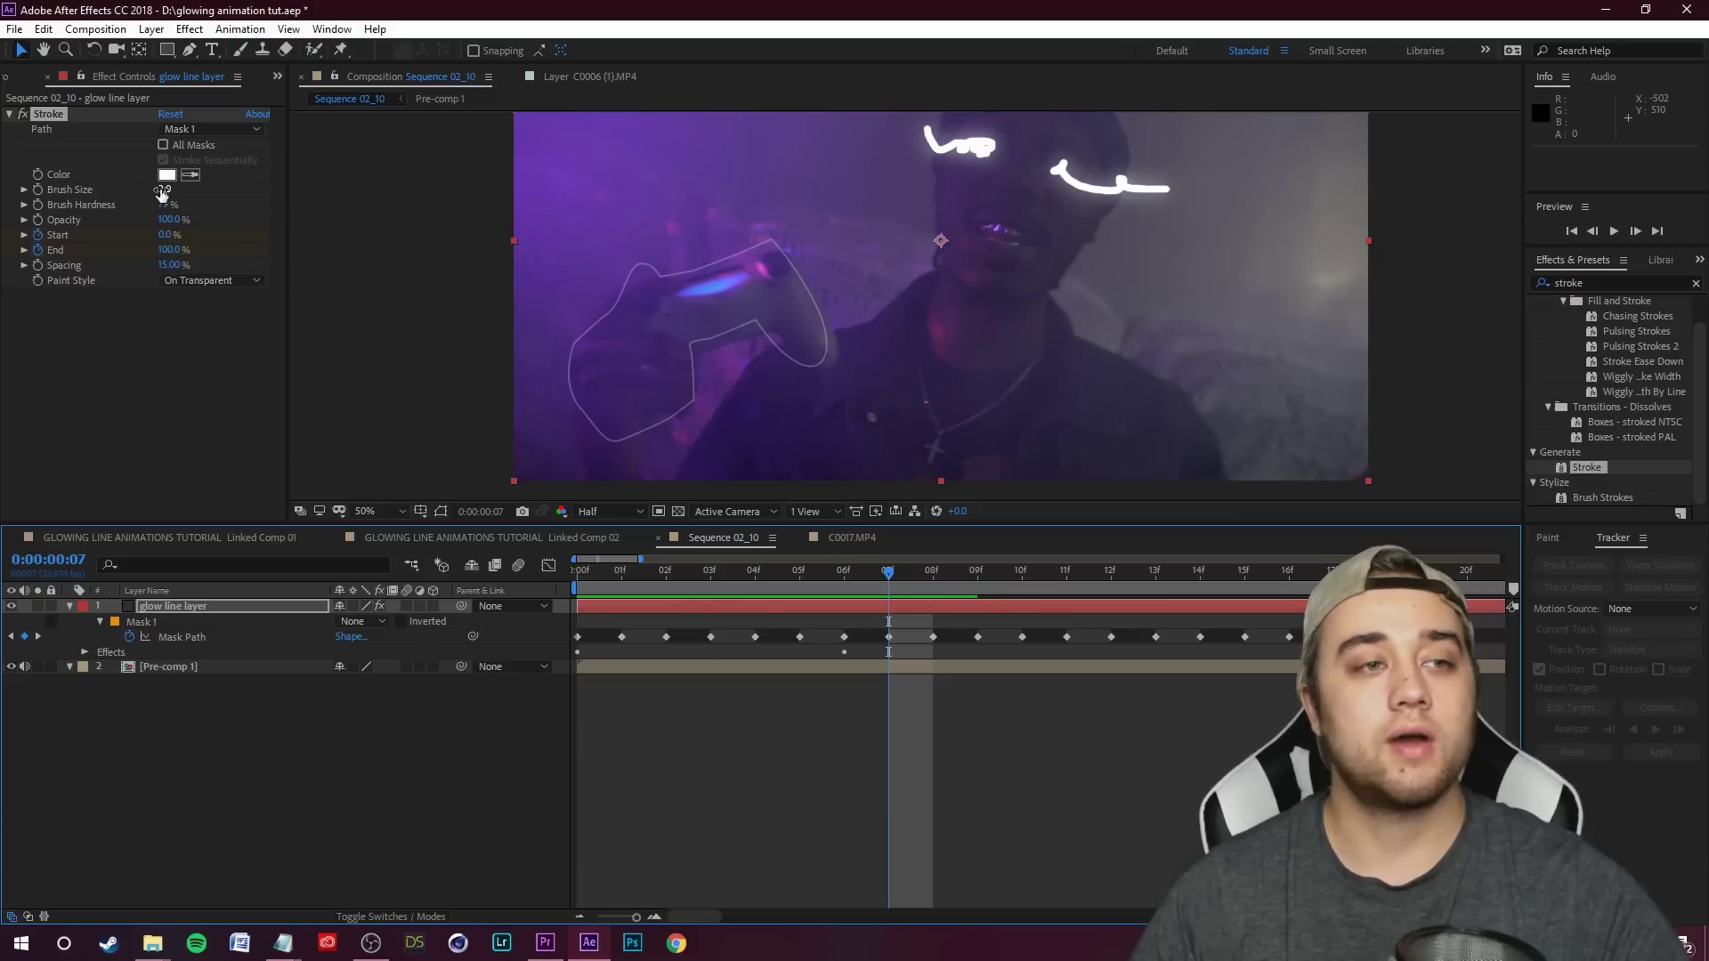
{"action": "left_click_drag", "start_coordinate": [165, 190], "coordinate": [196, 188]}
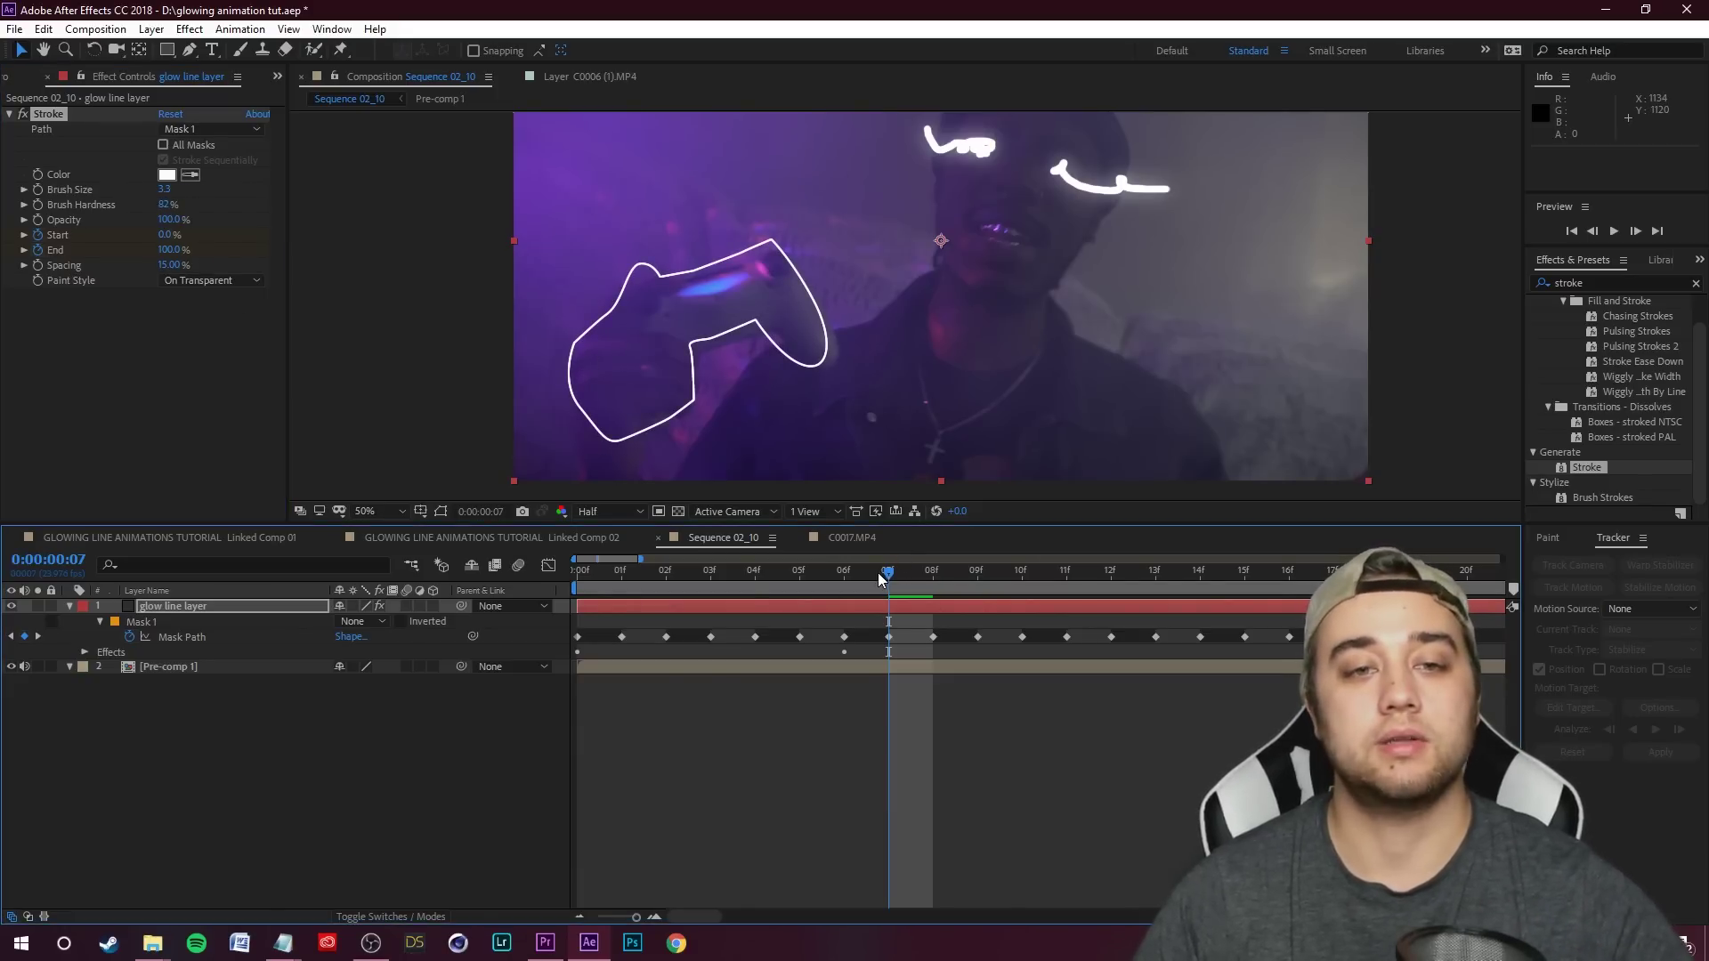
- Play the stroke animation from the first frame to check how the controller outline draws on
{"action": "key", "text": "Home"}
{"action": "scroll", "coordinate": [931, 267], "scroll_direction": "down", "scroll_amount": 1}
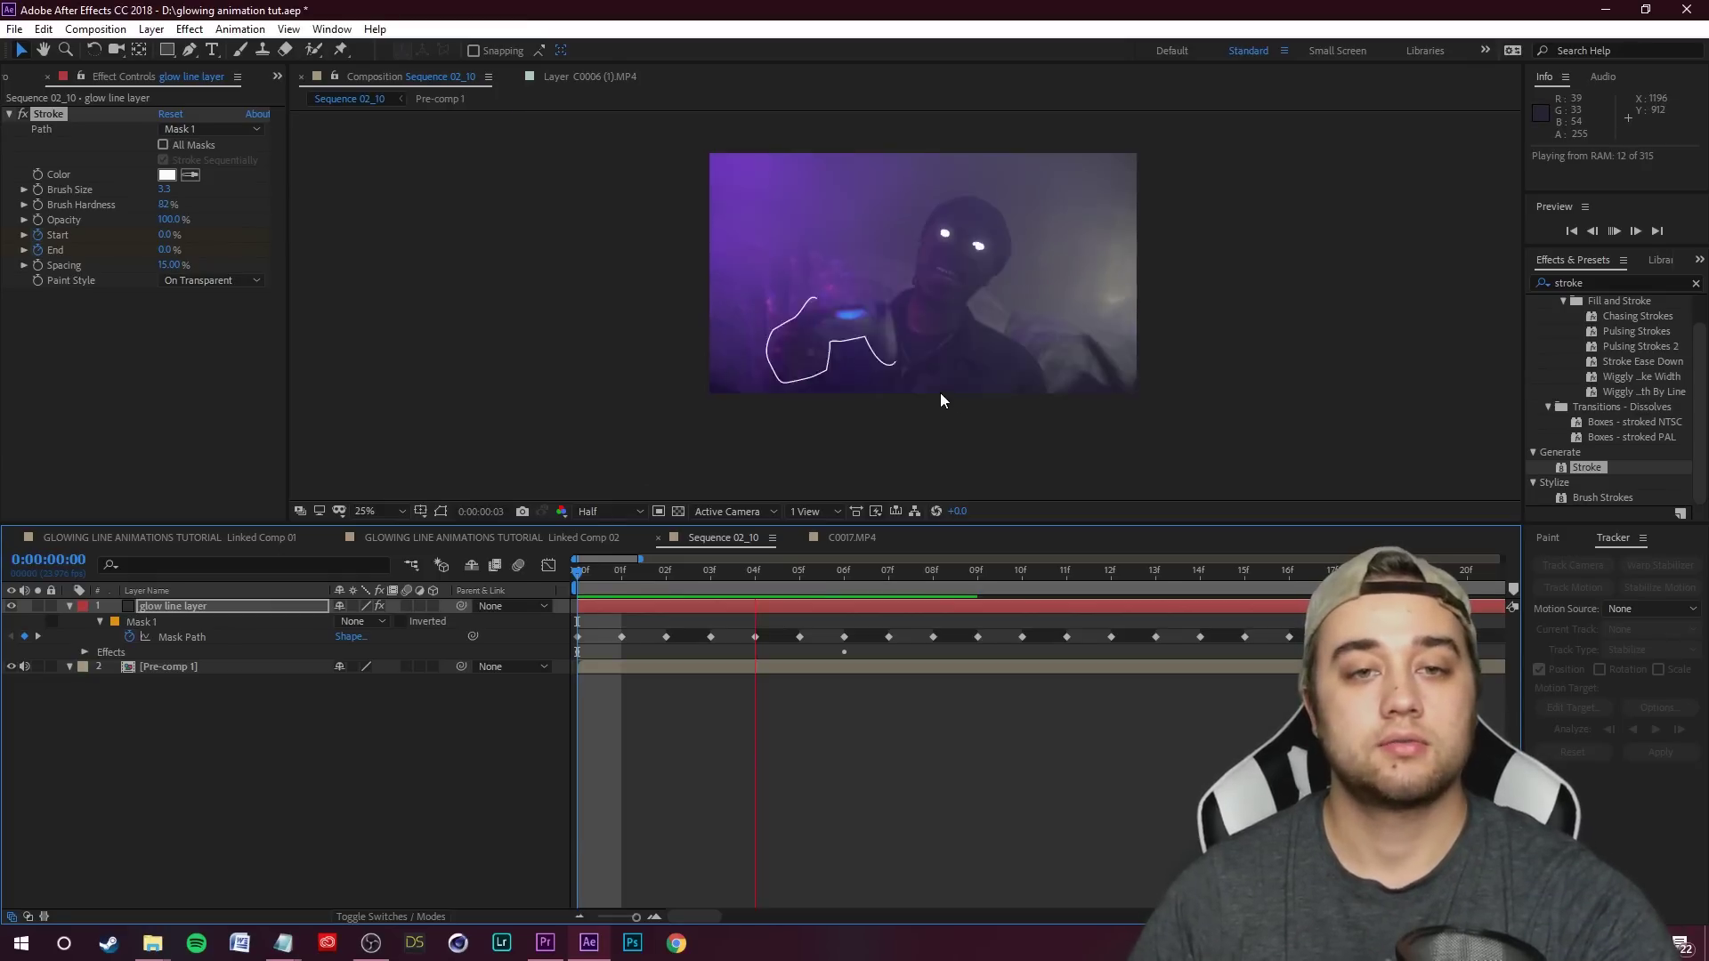
{"action": "key", "text": "space"}
{"action": "mouse_move", "coordinate": [712, 574]}
{"action": "left_mouse_down"}
{"action": "mouse_move", "coordinate": [686, 580]}
{"action": "mouse_move", "coordinate": [1005, 556]}
{"action": "mouse_move", "coordinate": [459, 570]}
{"action": "mouse_move", "coordinate": [895, 569]}
{"action": "left_mouse_up"}
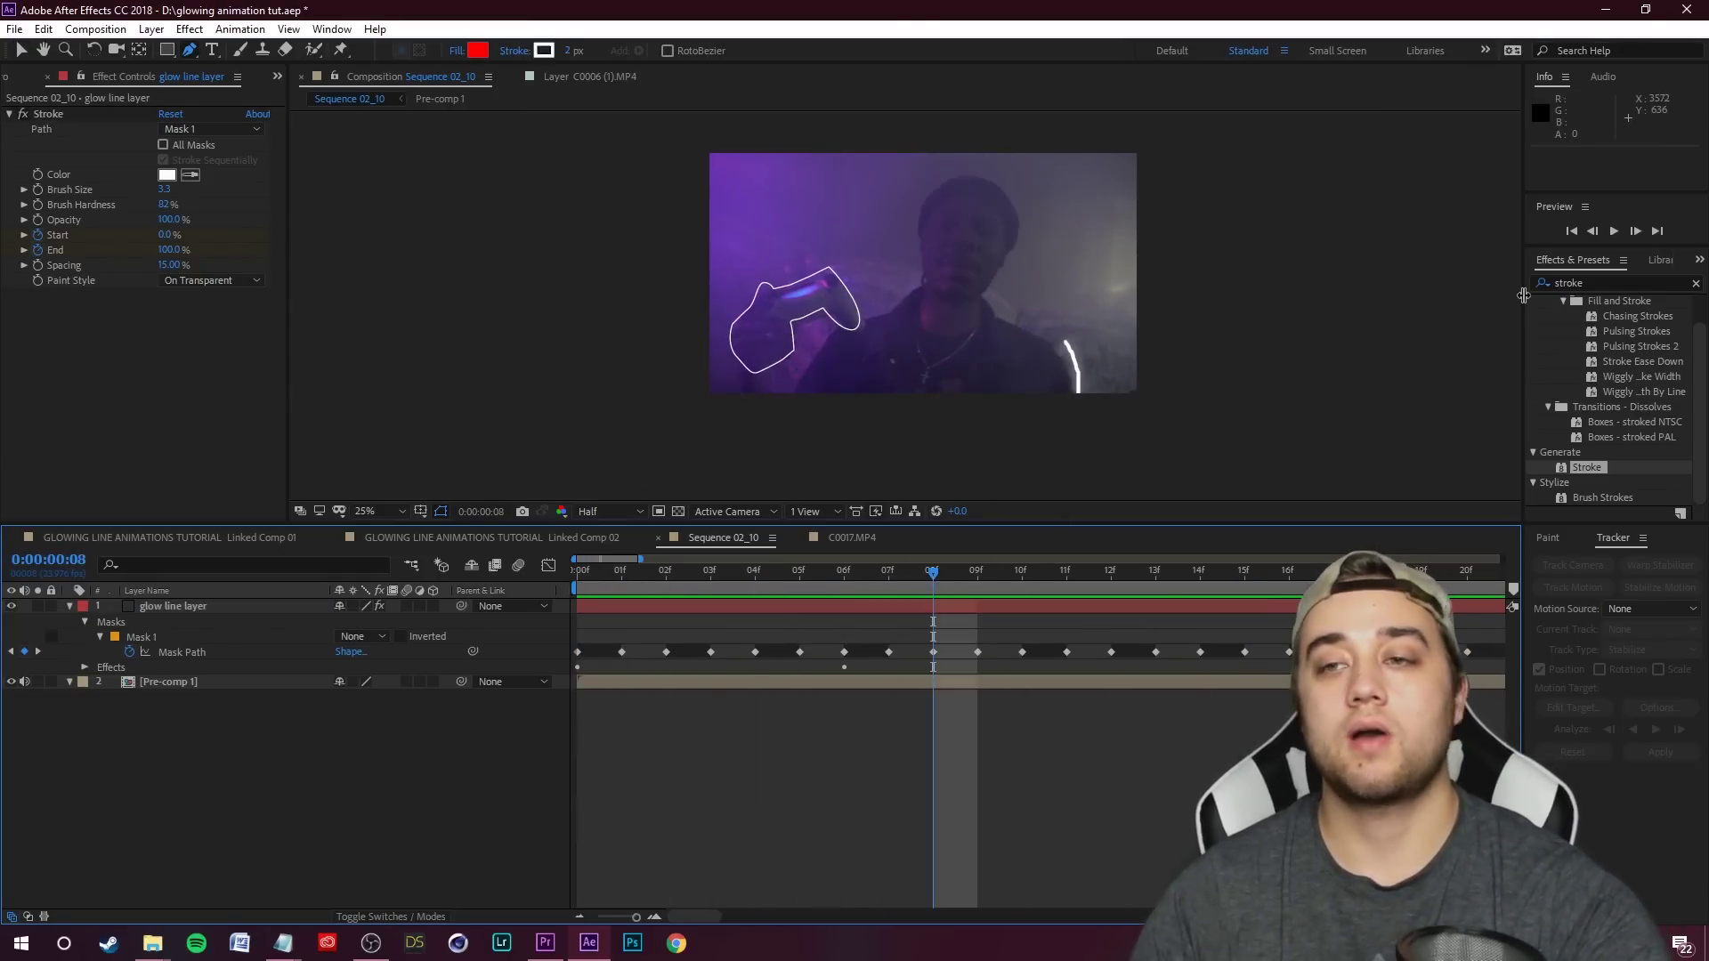
- Search the effects for "glow", apply the Stylize Glow effect to the glow line layer and preview it
{"action": "left_click", "coordinate": [1603, 282]}
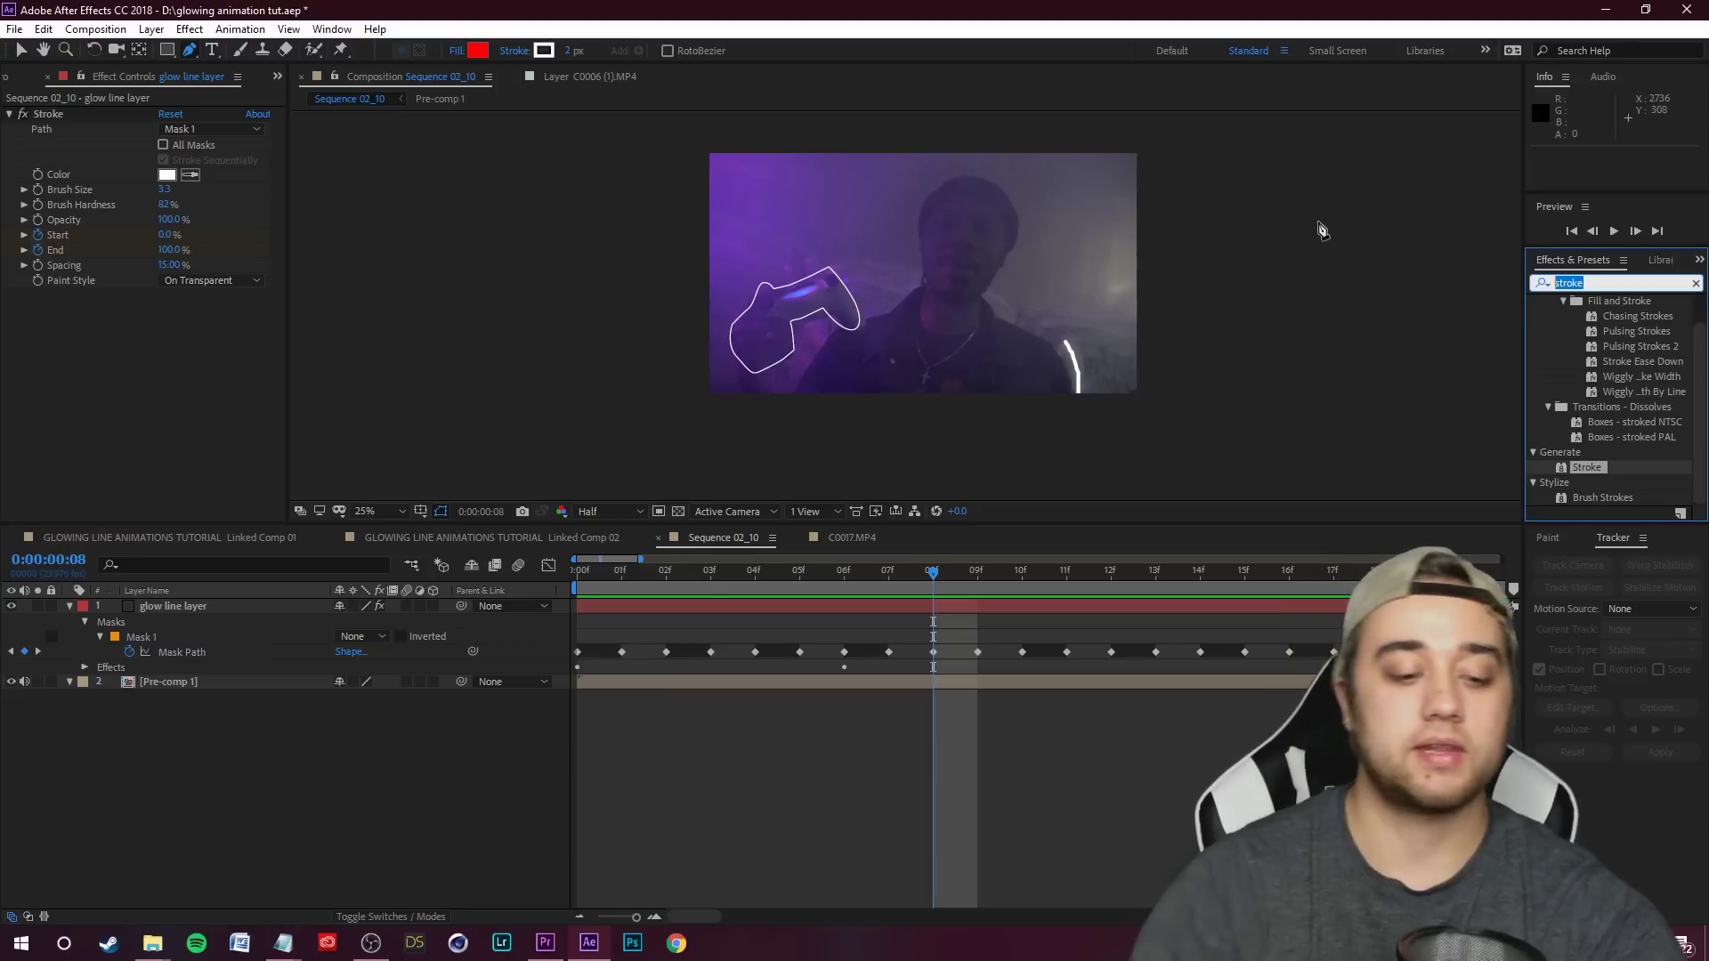
{"action": "type", "text": "glow"}
{"action": "scroll", "coordinate": [1633, 450], "scroll_direction": "down", "scroll_amount": 8}
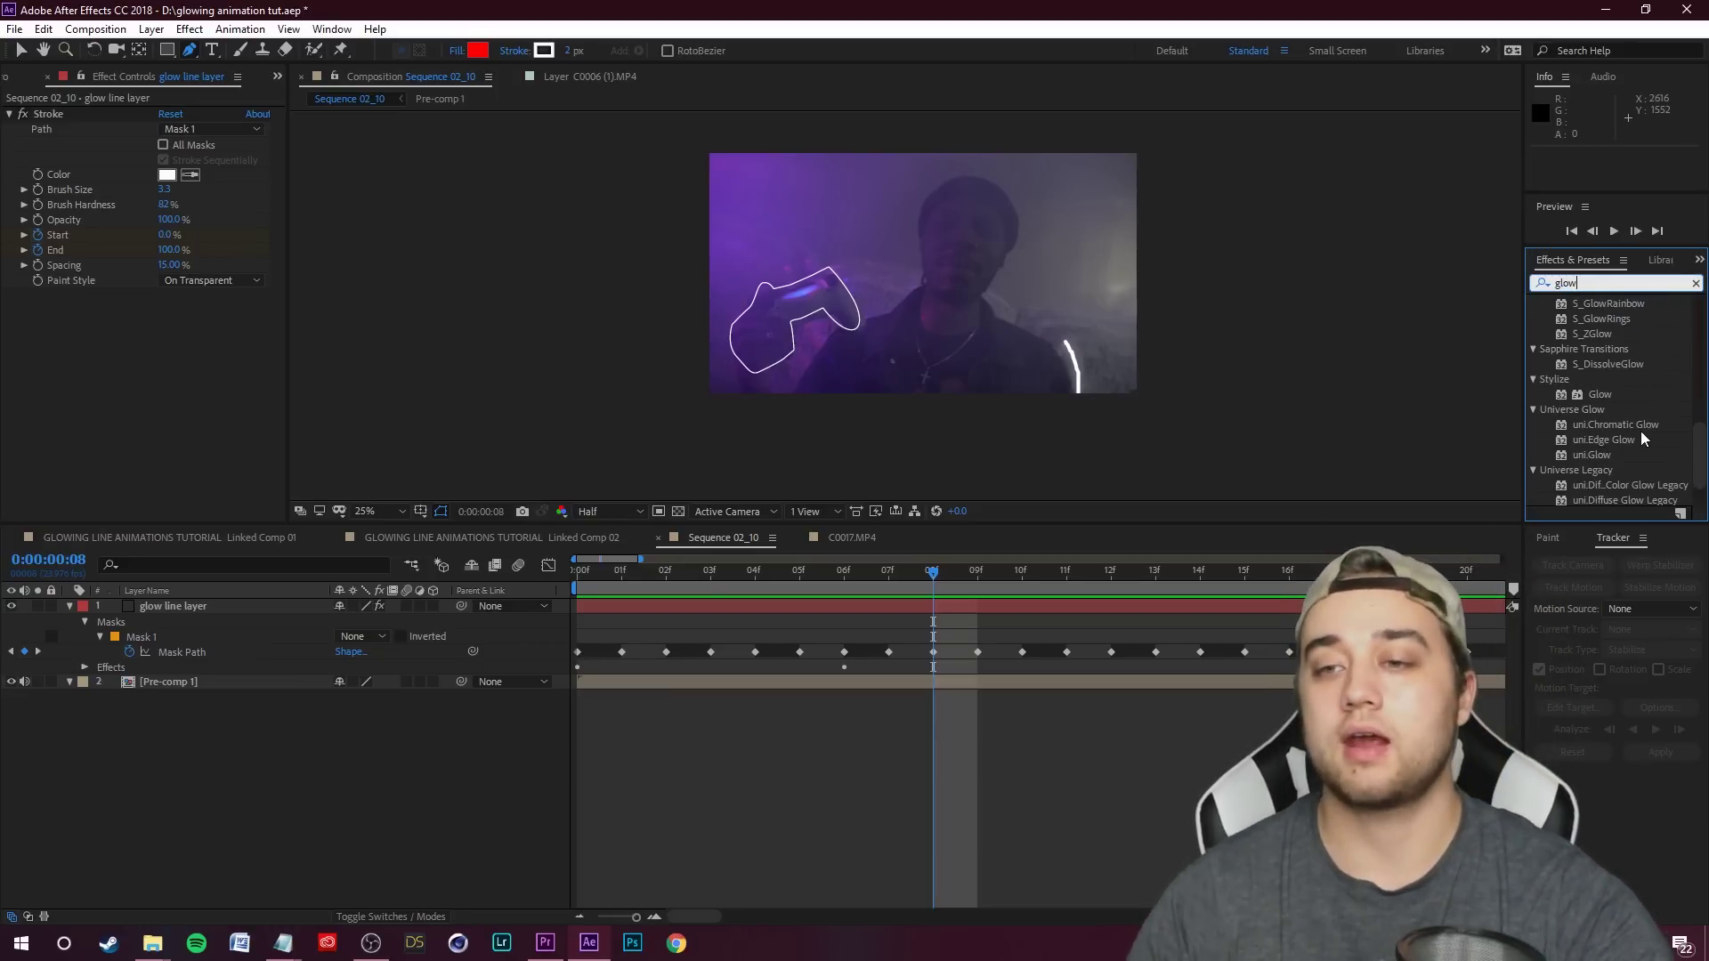
{"action": "left_click_drag", "start_coordinate": [1600, 395], "coordinate": [191, 607]}
{"action": "left_click", "coordinate": [558, 664]}
{"action": "key", "text": "space"}
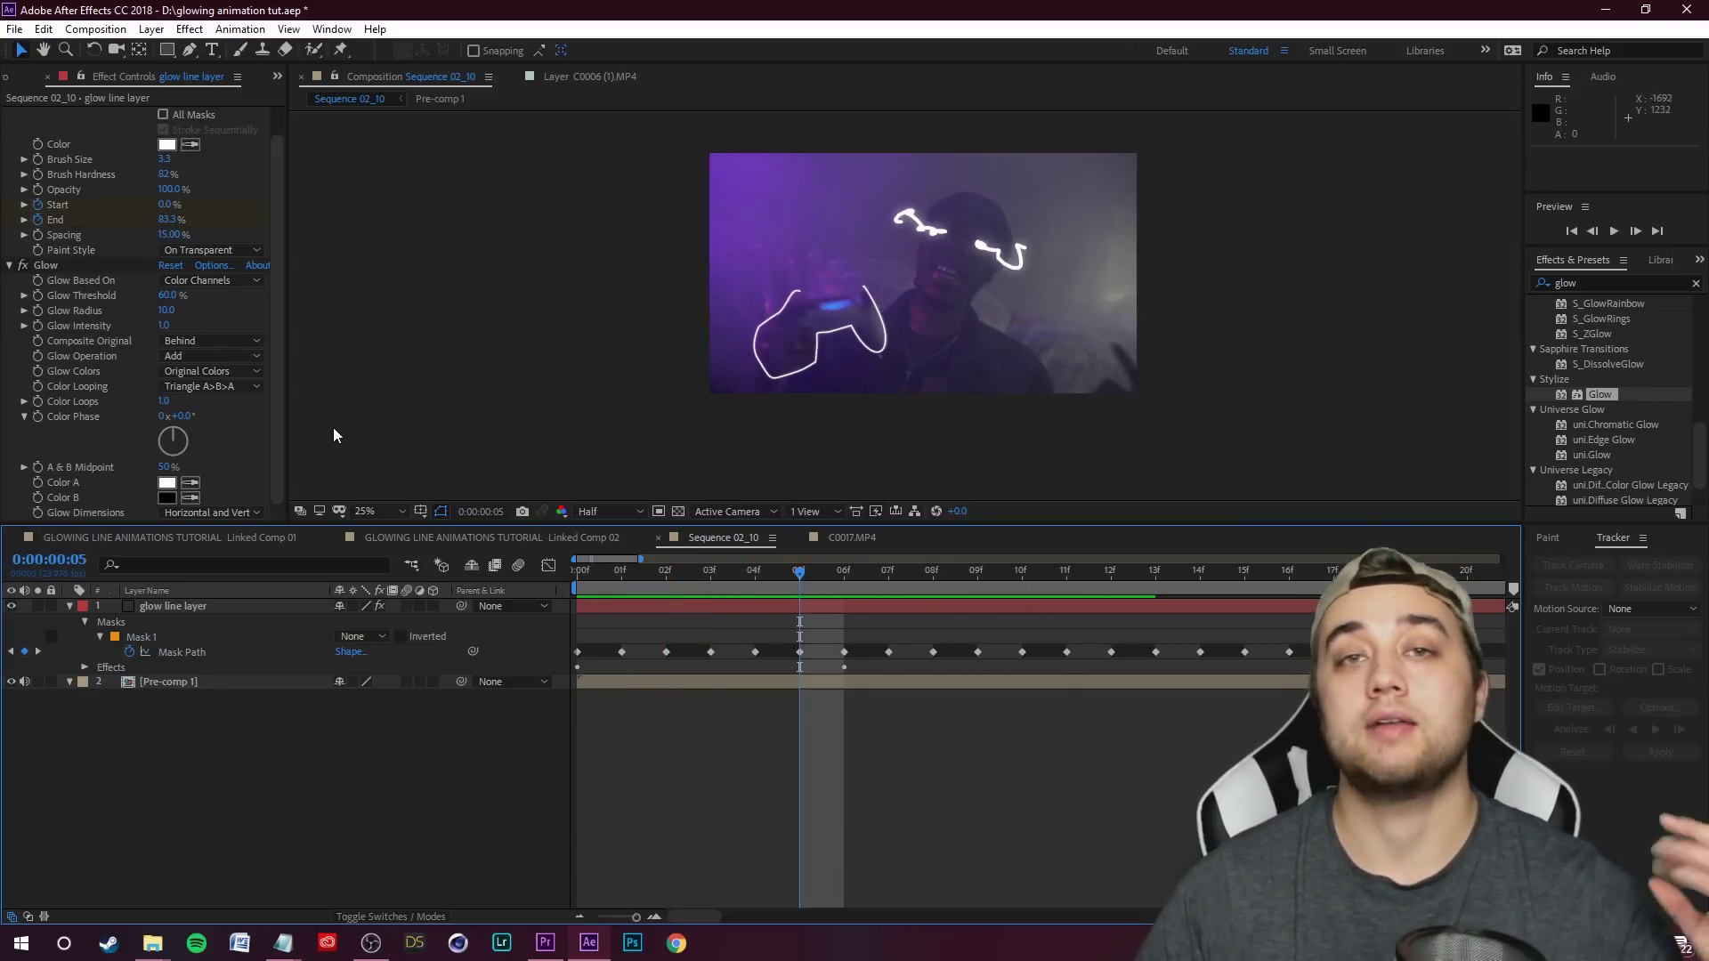
- Set the Glow's Threshold to 53.3%, Radius to 35 and Intensity to 3.0, with the mask path overlay hidden
{"action": "left_click", "coordinate": [173, 387]}
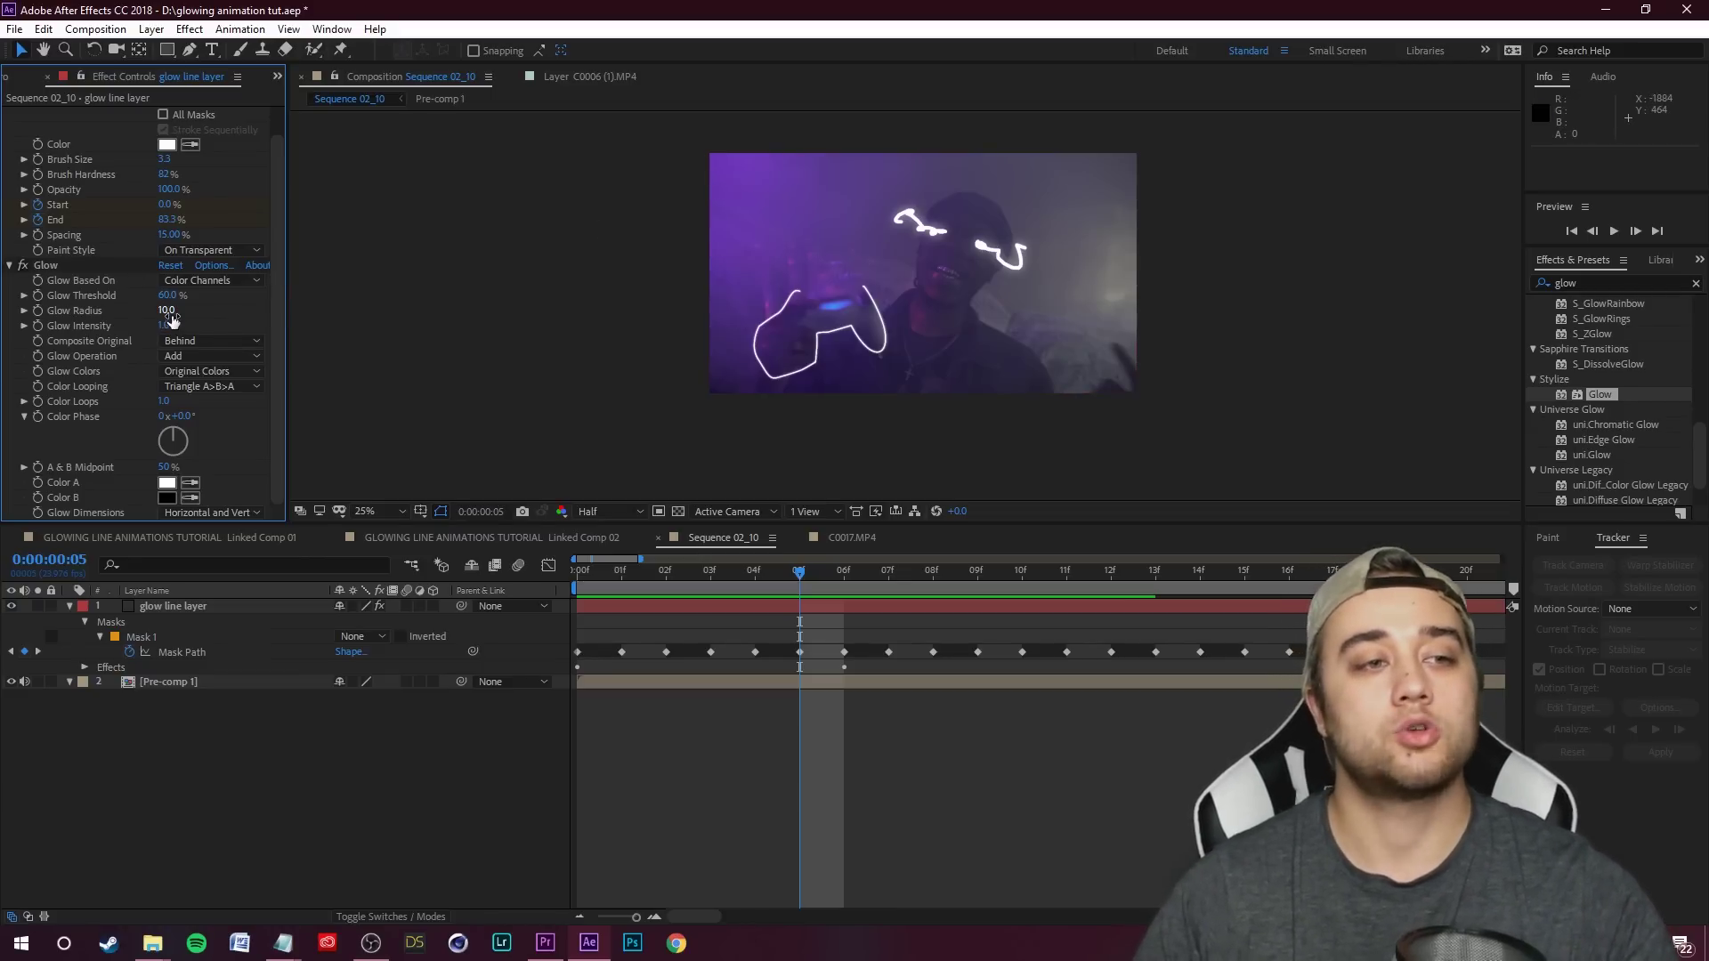
{"action": "left_click_drag", "start_coordinate": [166, 310], "coordinate": [284, 302]}
{"action": "key", "text": "period"}
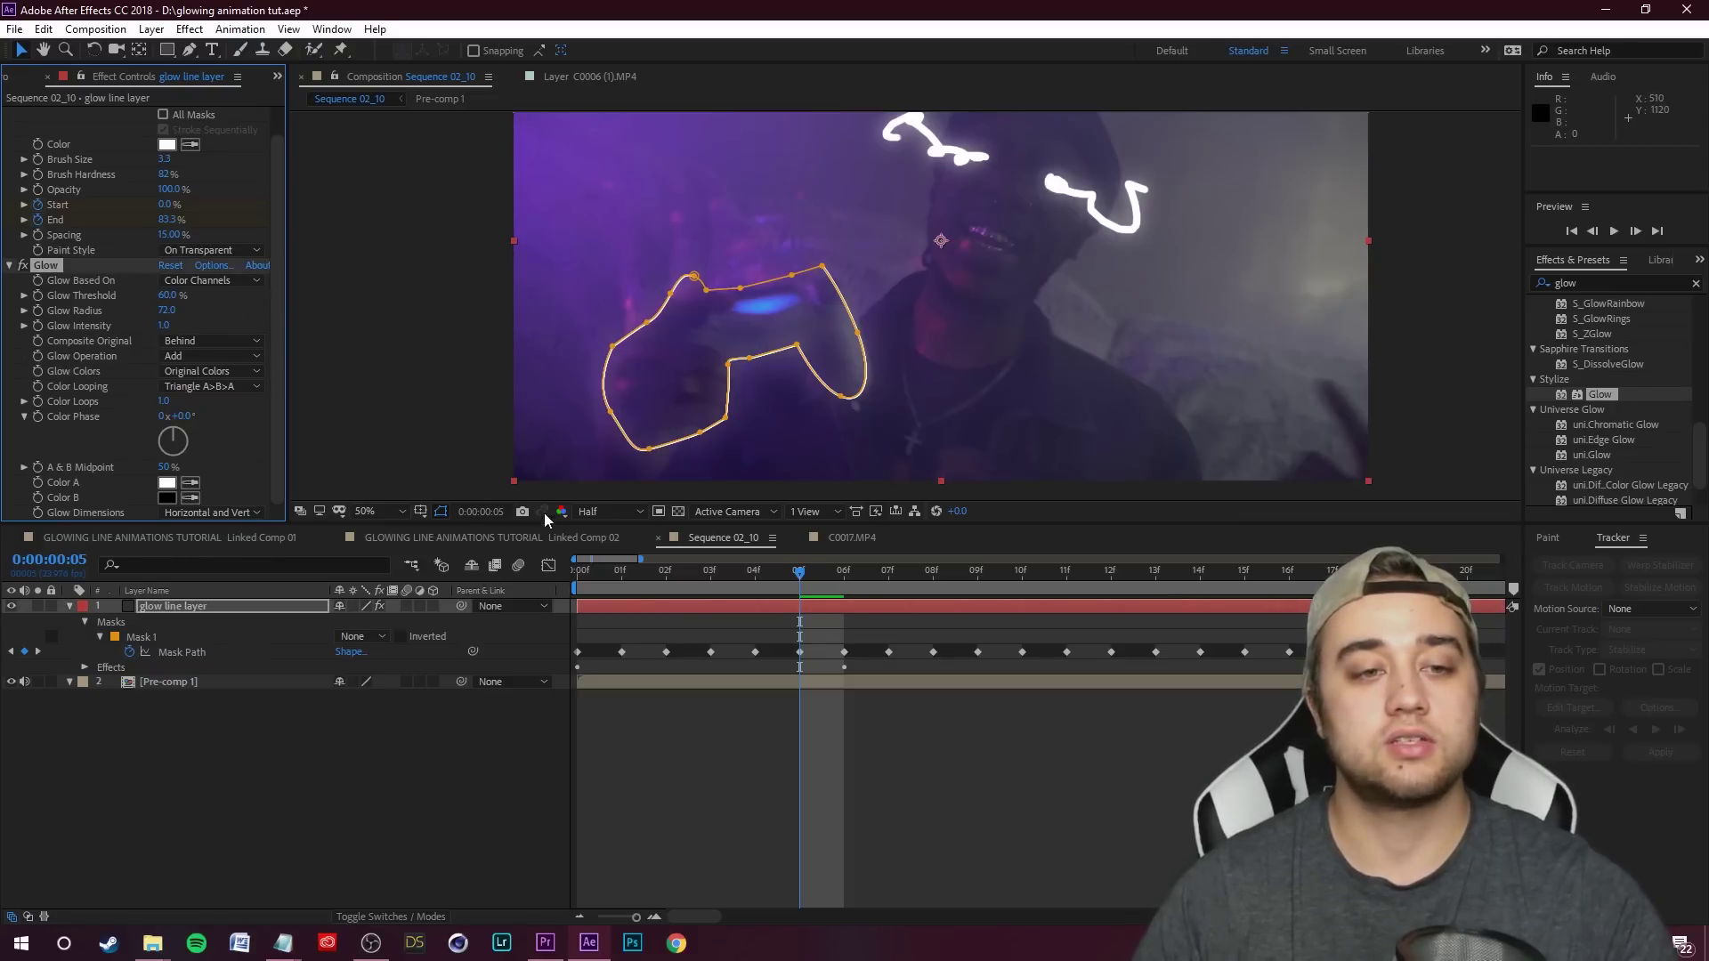
{"action": "left_click", "coordinate": [441, 513]}
{"action": "left_click_drag", "start_coordinate": [161, 326], "coordinate": [300, 317]}
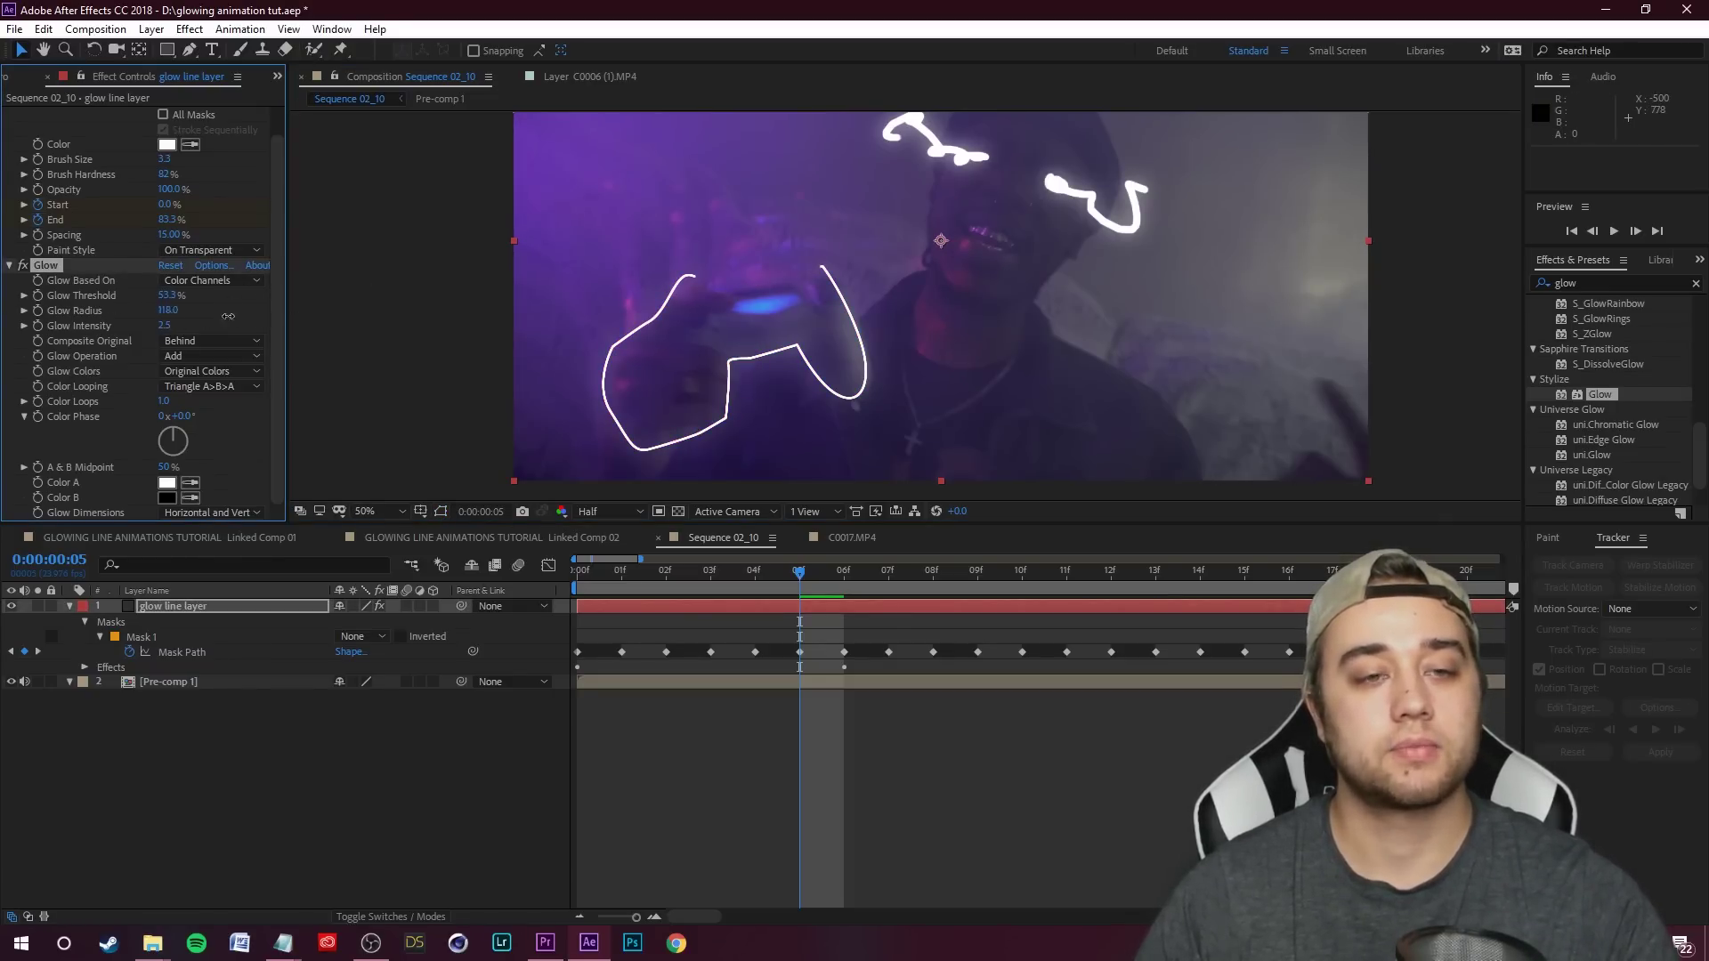
{"action": "left_click_drag", "start_coordinate": [130, 315], "coordinate": [95, 323]}
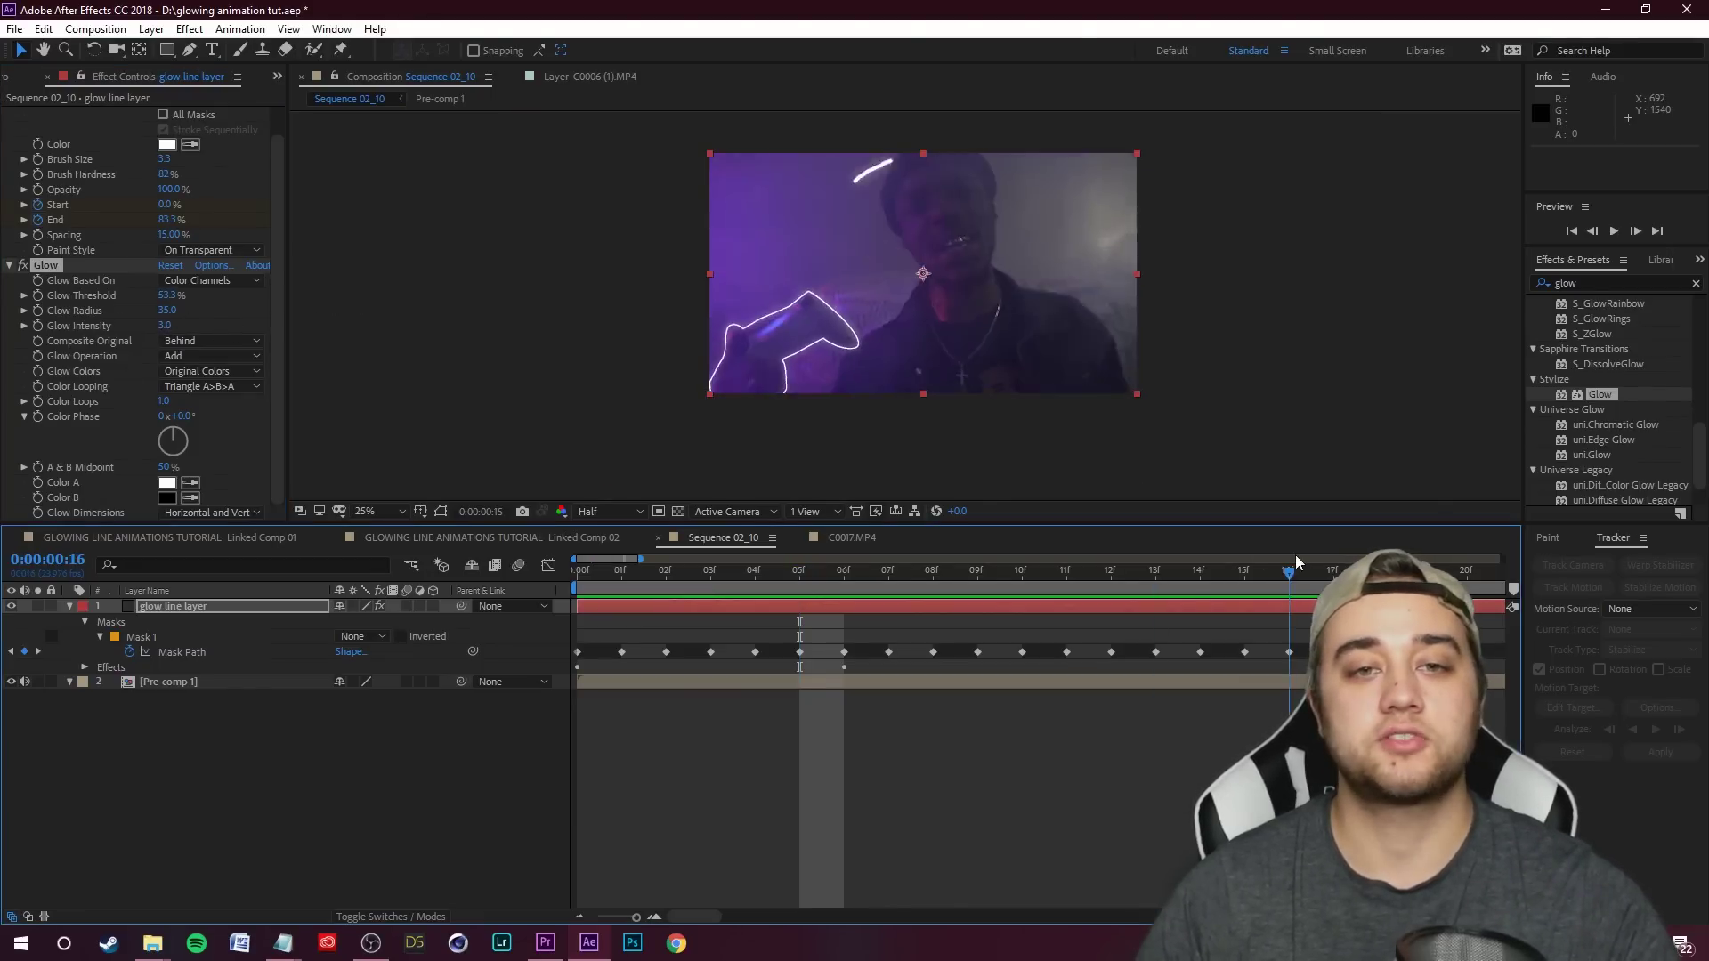
{"action": "mouse_move", "coordinate": [1296, 560]}
{"action": "left_mouse_down"}
{"action": "mouse_move", "coordinate": [716, 598]}
{"action": "mouse_move", "coordinate": [1267, 577]}
{"action": "left_mouse_up"}
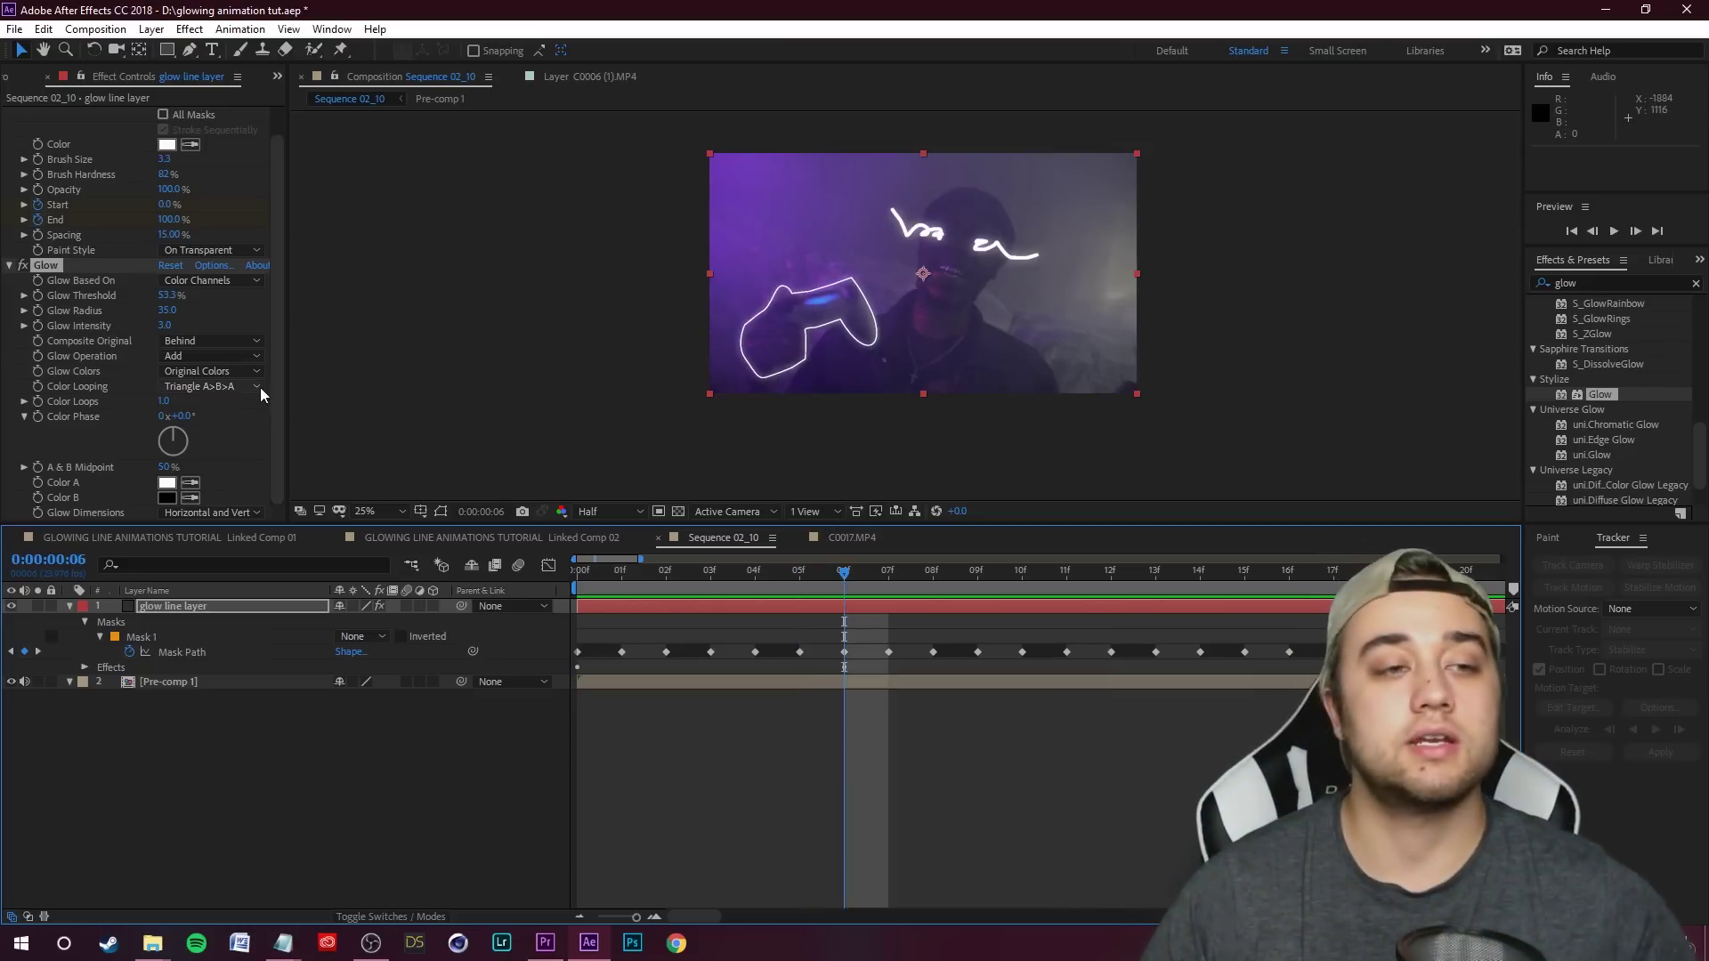
- Change the Stroke effect's color from white to a bright turquoise green while viewing frame 4
{"action": "scroll", "coordinate": [260, 388], "scroll_direction": "up", "scroll_amount": 1}
{"action": "left_click_drag", "start_coordinate": [834, 575], "coordinate": [755, 574]}
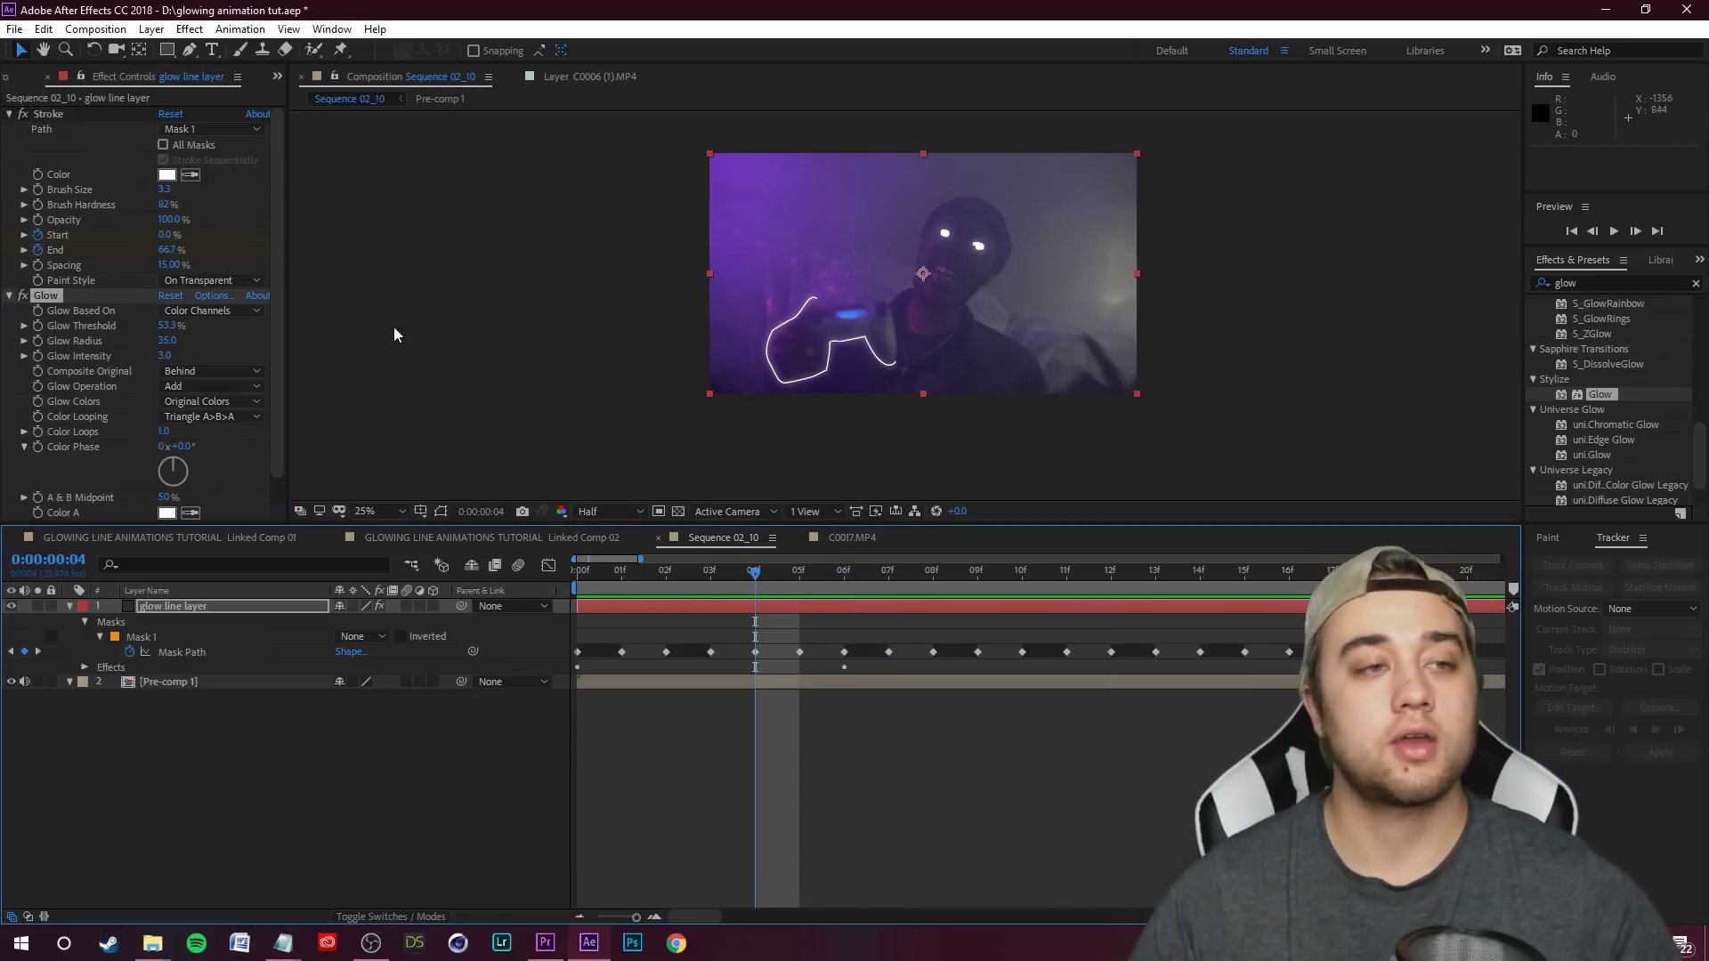
{"action": "left_click", "coordinate": [167, 175]}
{"action": "left_click", "coordinate": [463, 335]}
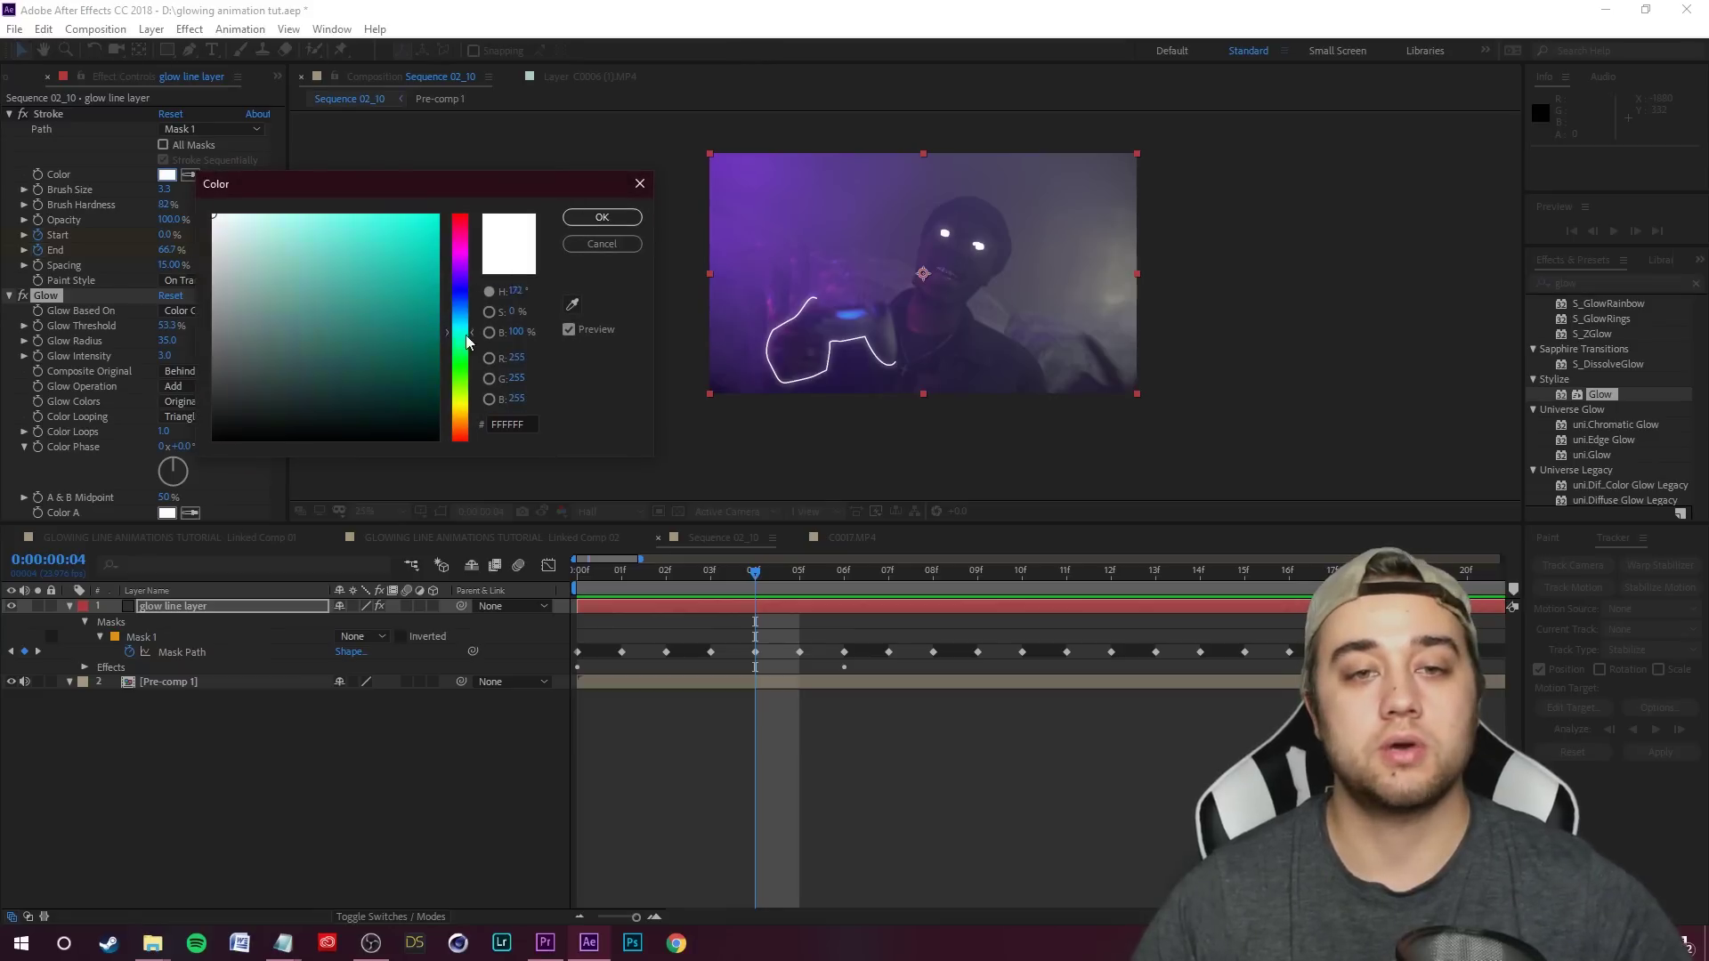
{"action": "left_click", "coordinate": [425, 227]}
{"action": "left_click", "coordinate": [602, 217]}
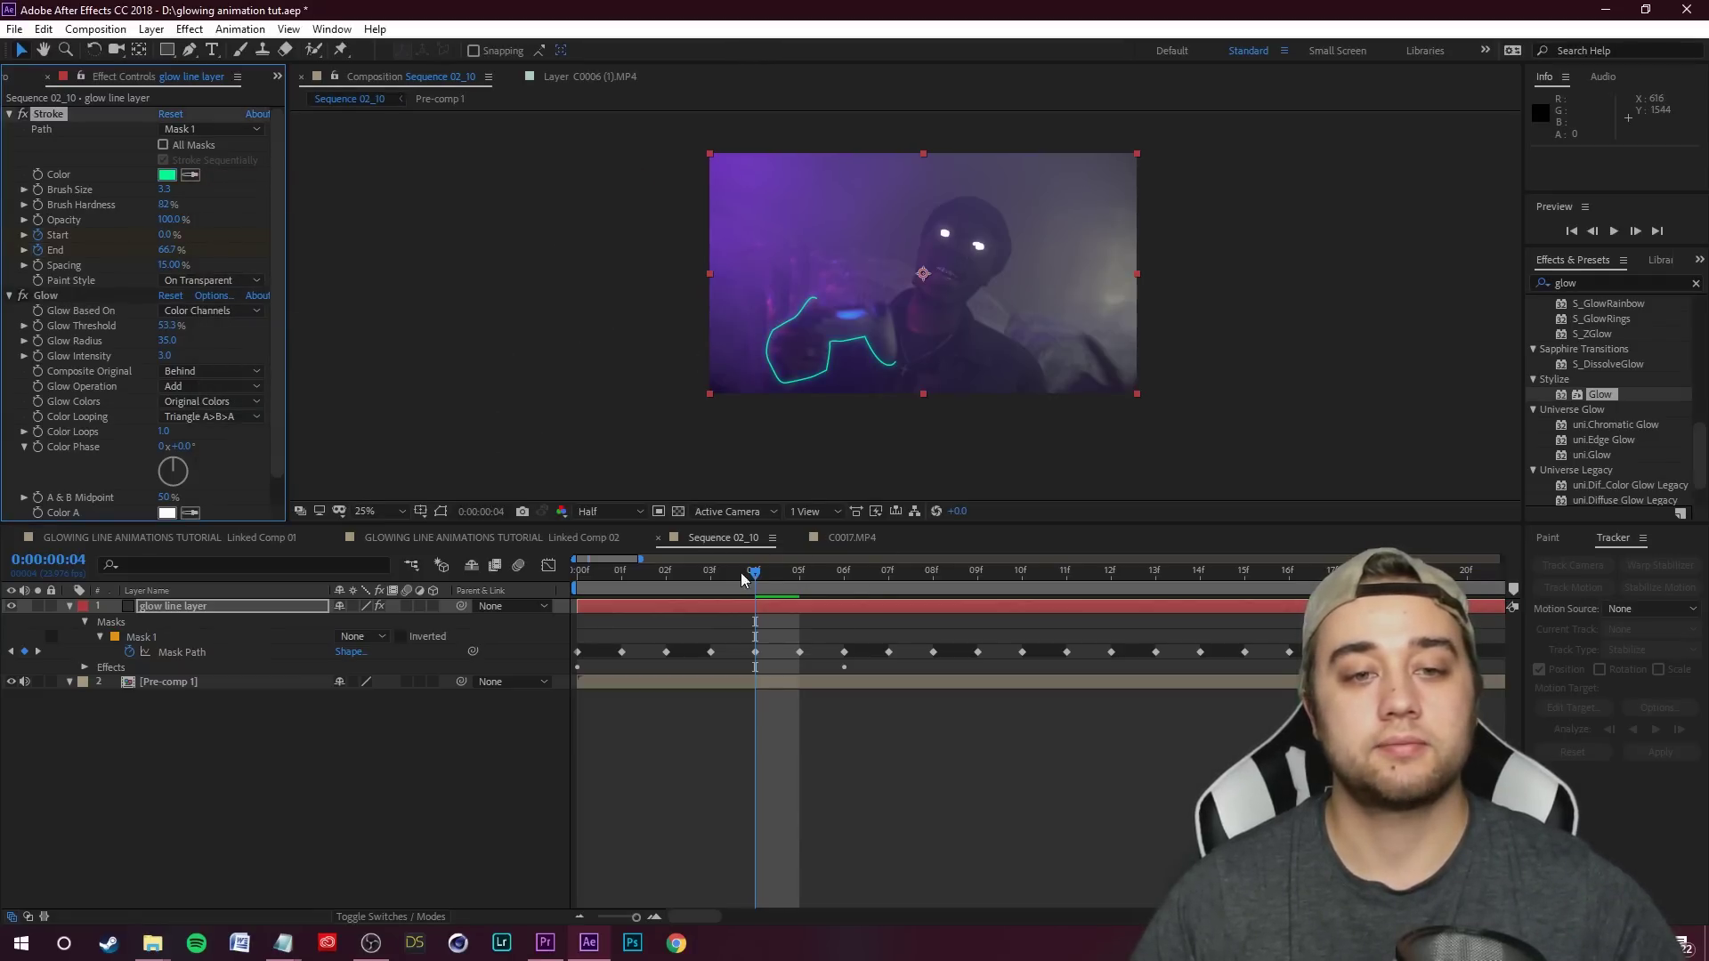
- Play back the colored, glowing controller outline from the first frame to review the finished animation
{"action": "left_click_drag", "start_coordinate": [741, 573], "coordinate": [552, 590]}
{"action": "key", "text": "space"}
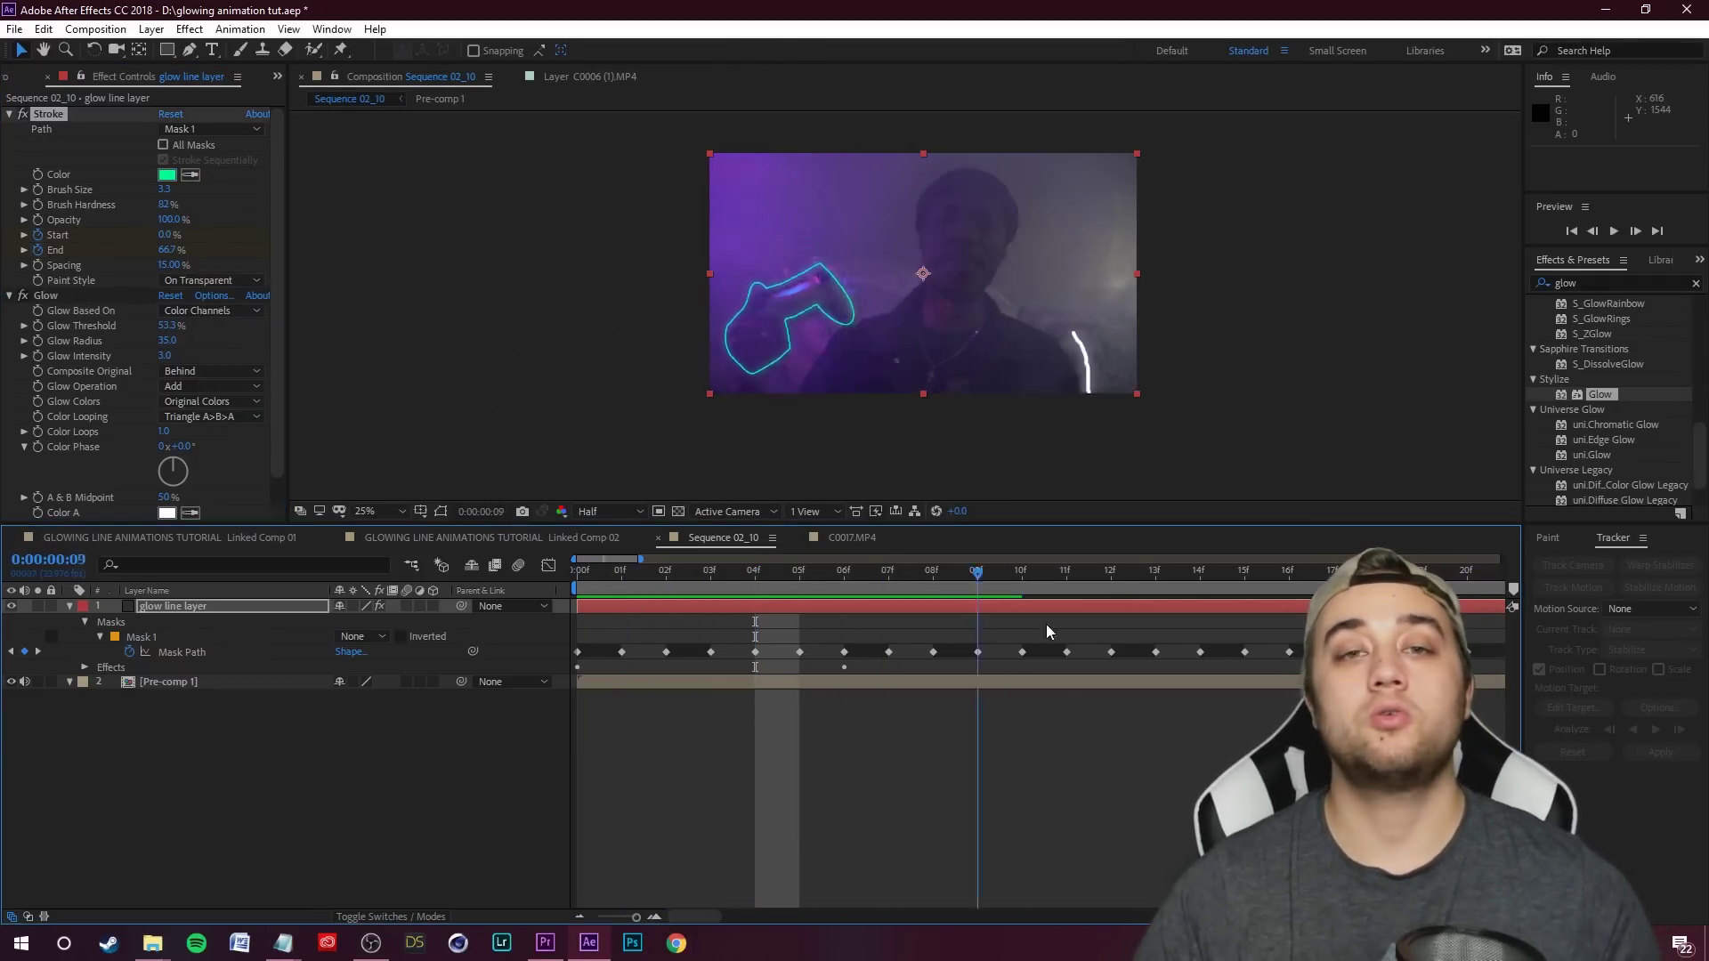
{"action": "key", "text": "space"}
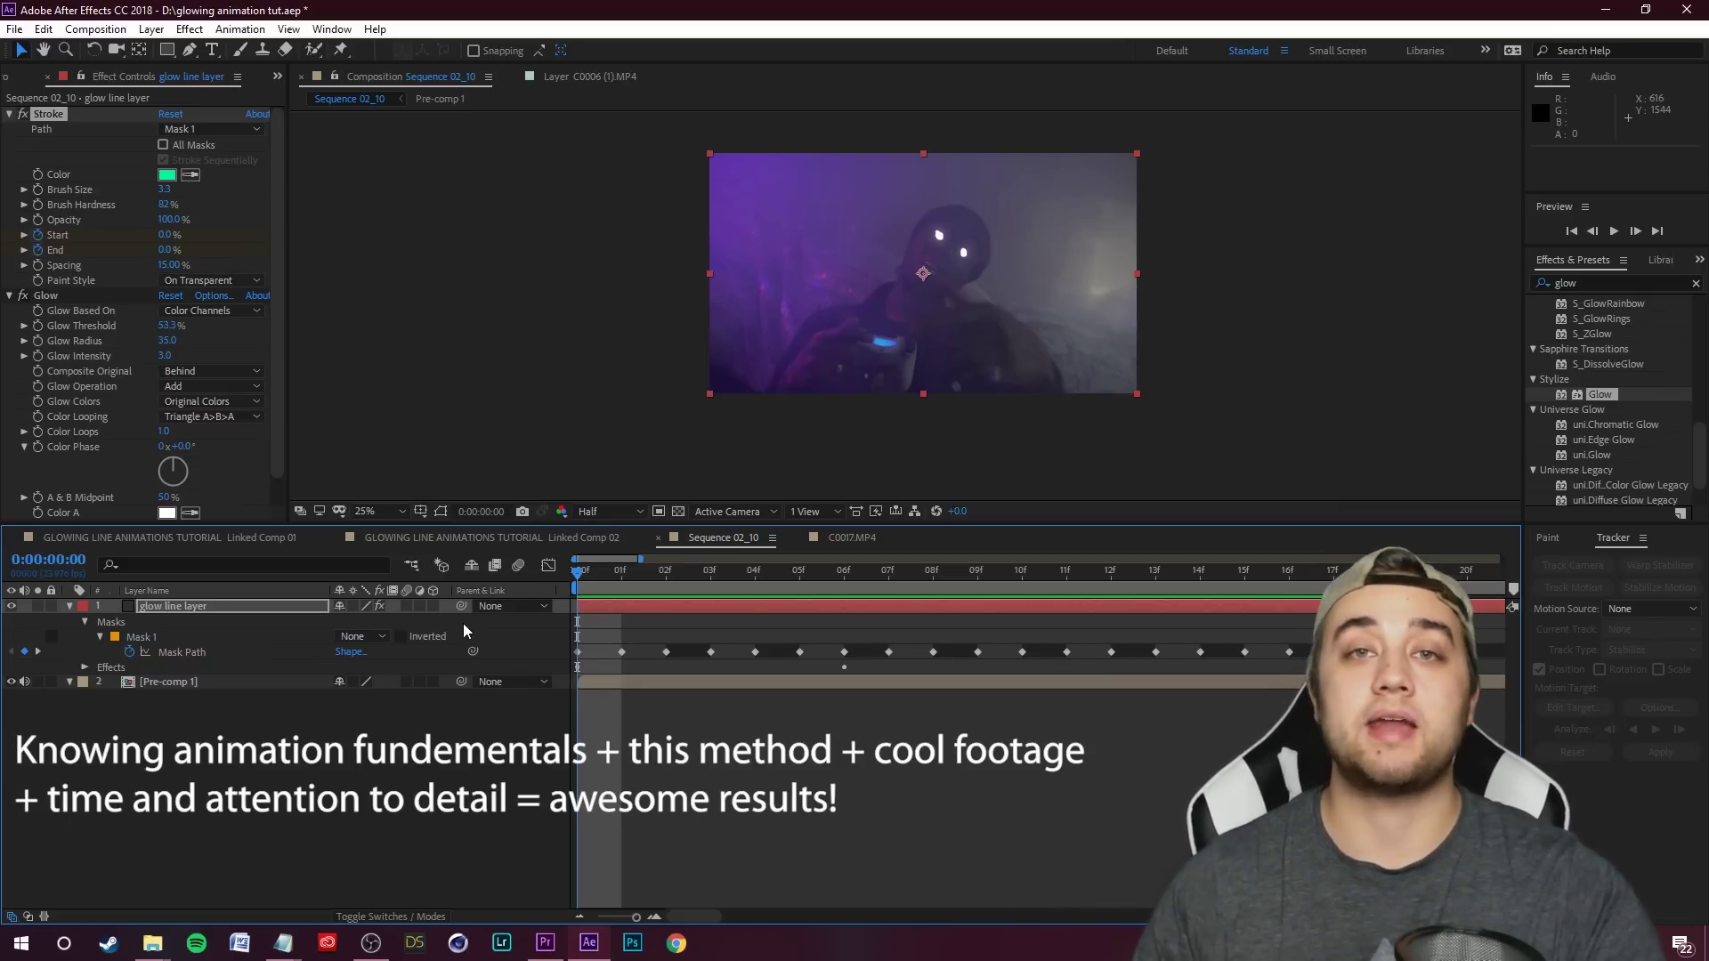
{"action": "key", "text": "space"}
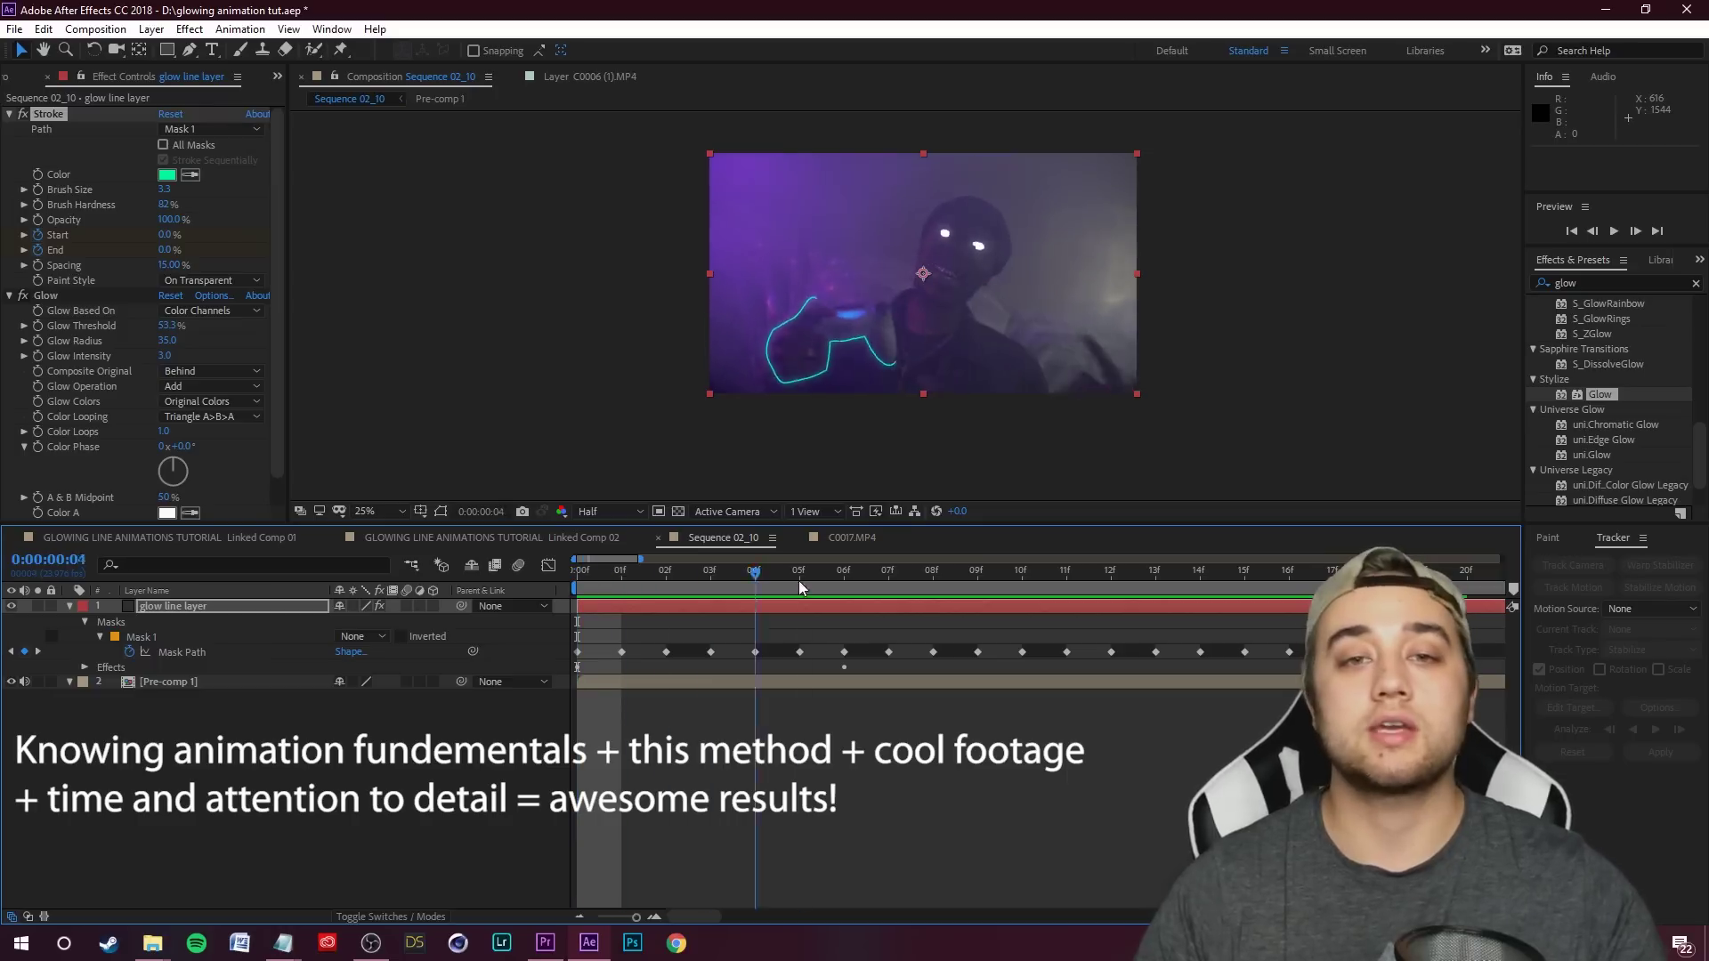
{"action": "key", "text": "space"}
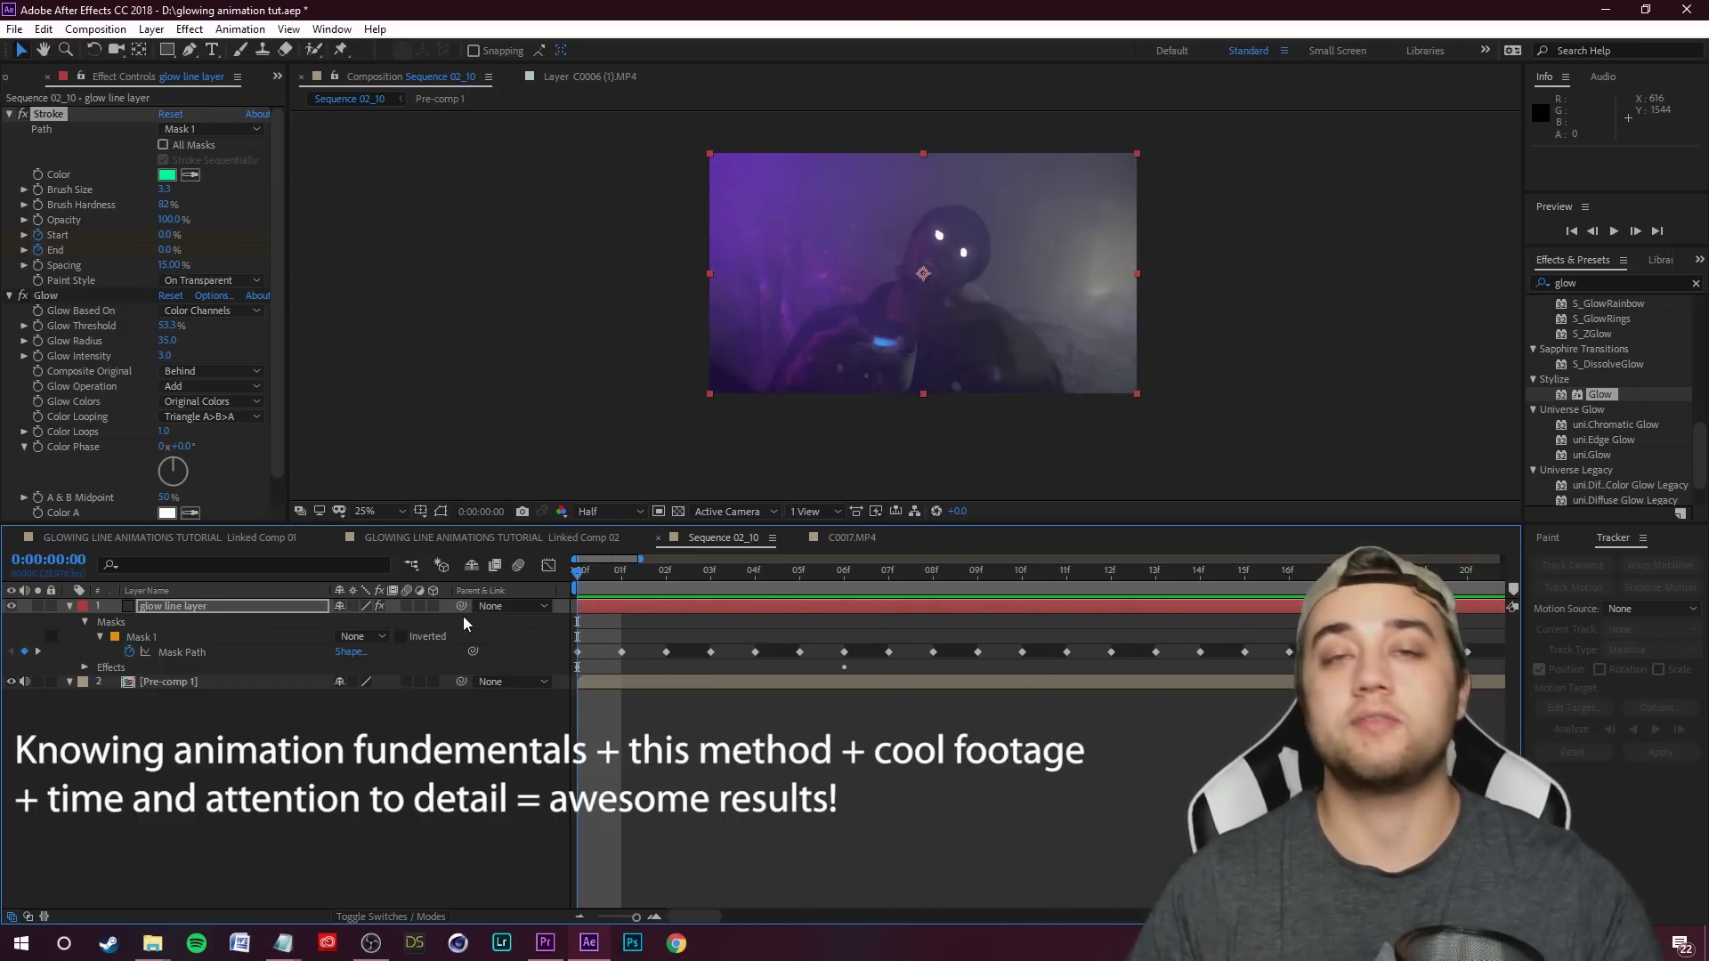